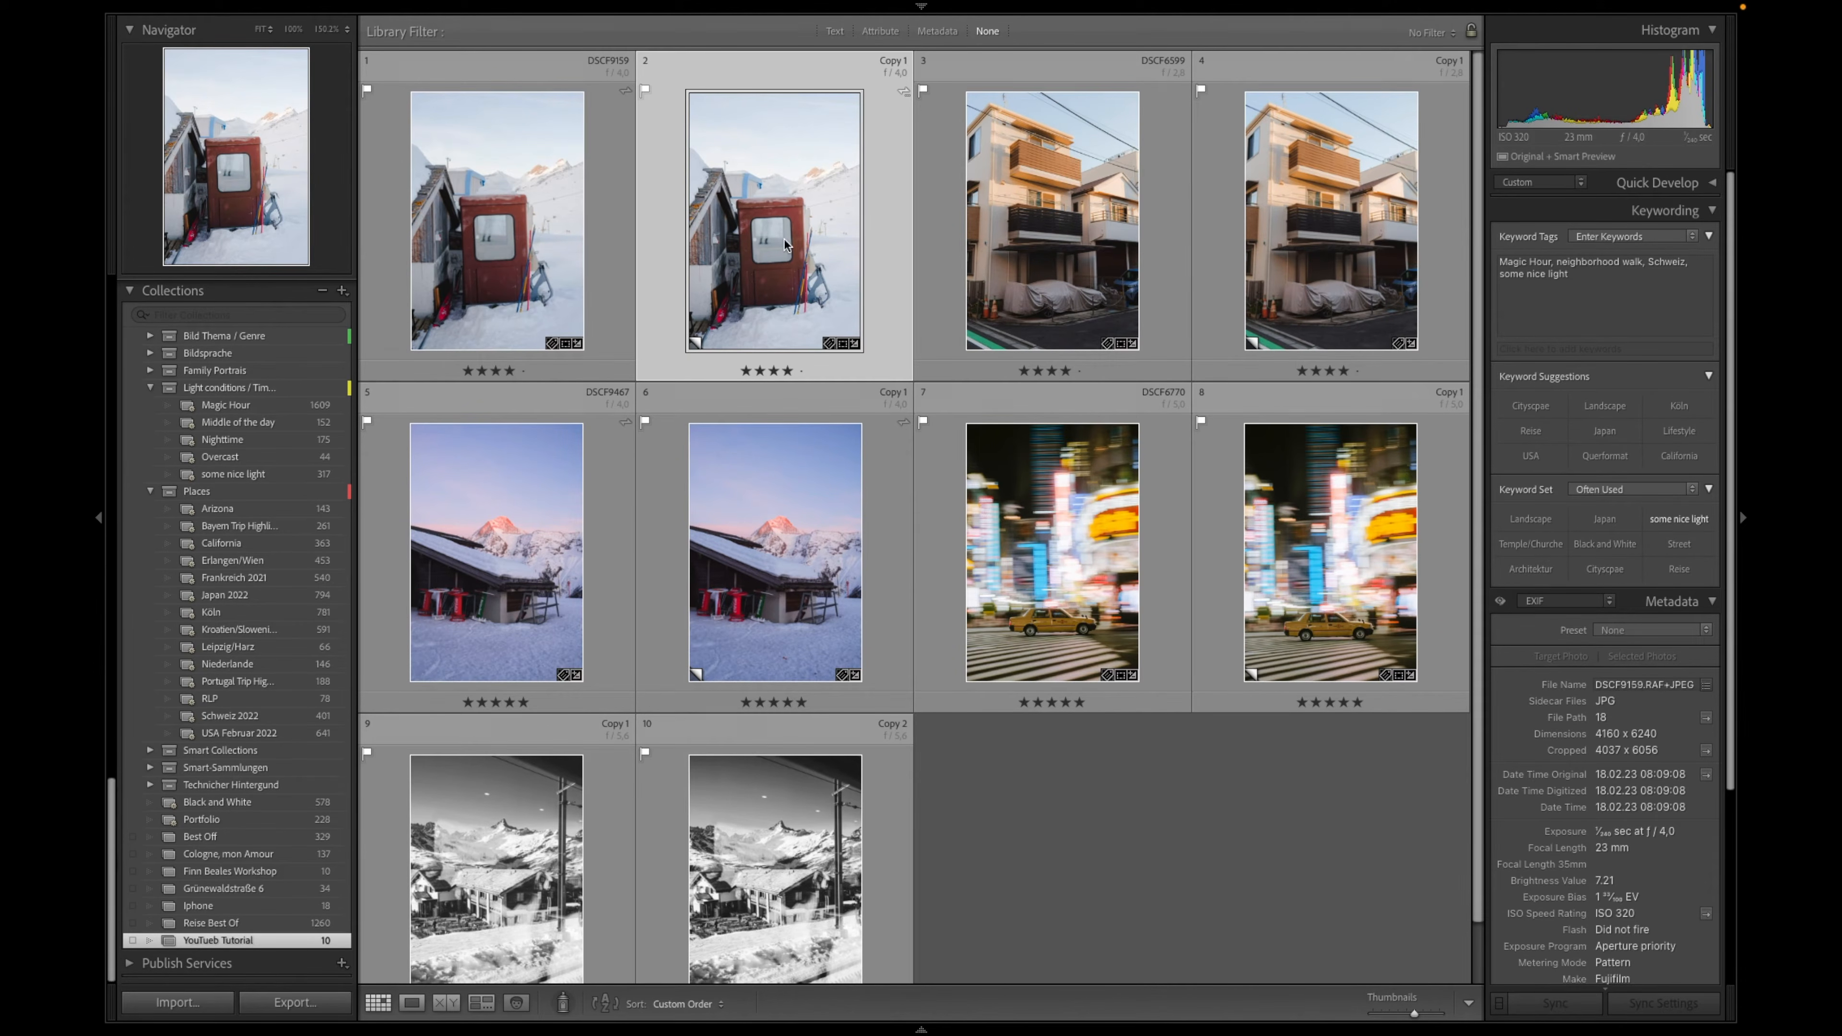
Open the virtual copy of the snowy red cabin photo for developing and reset all its edits
mouse_move(789, 240)
key("d")
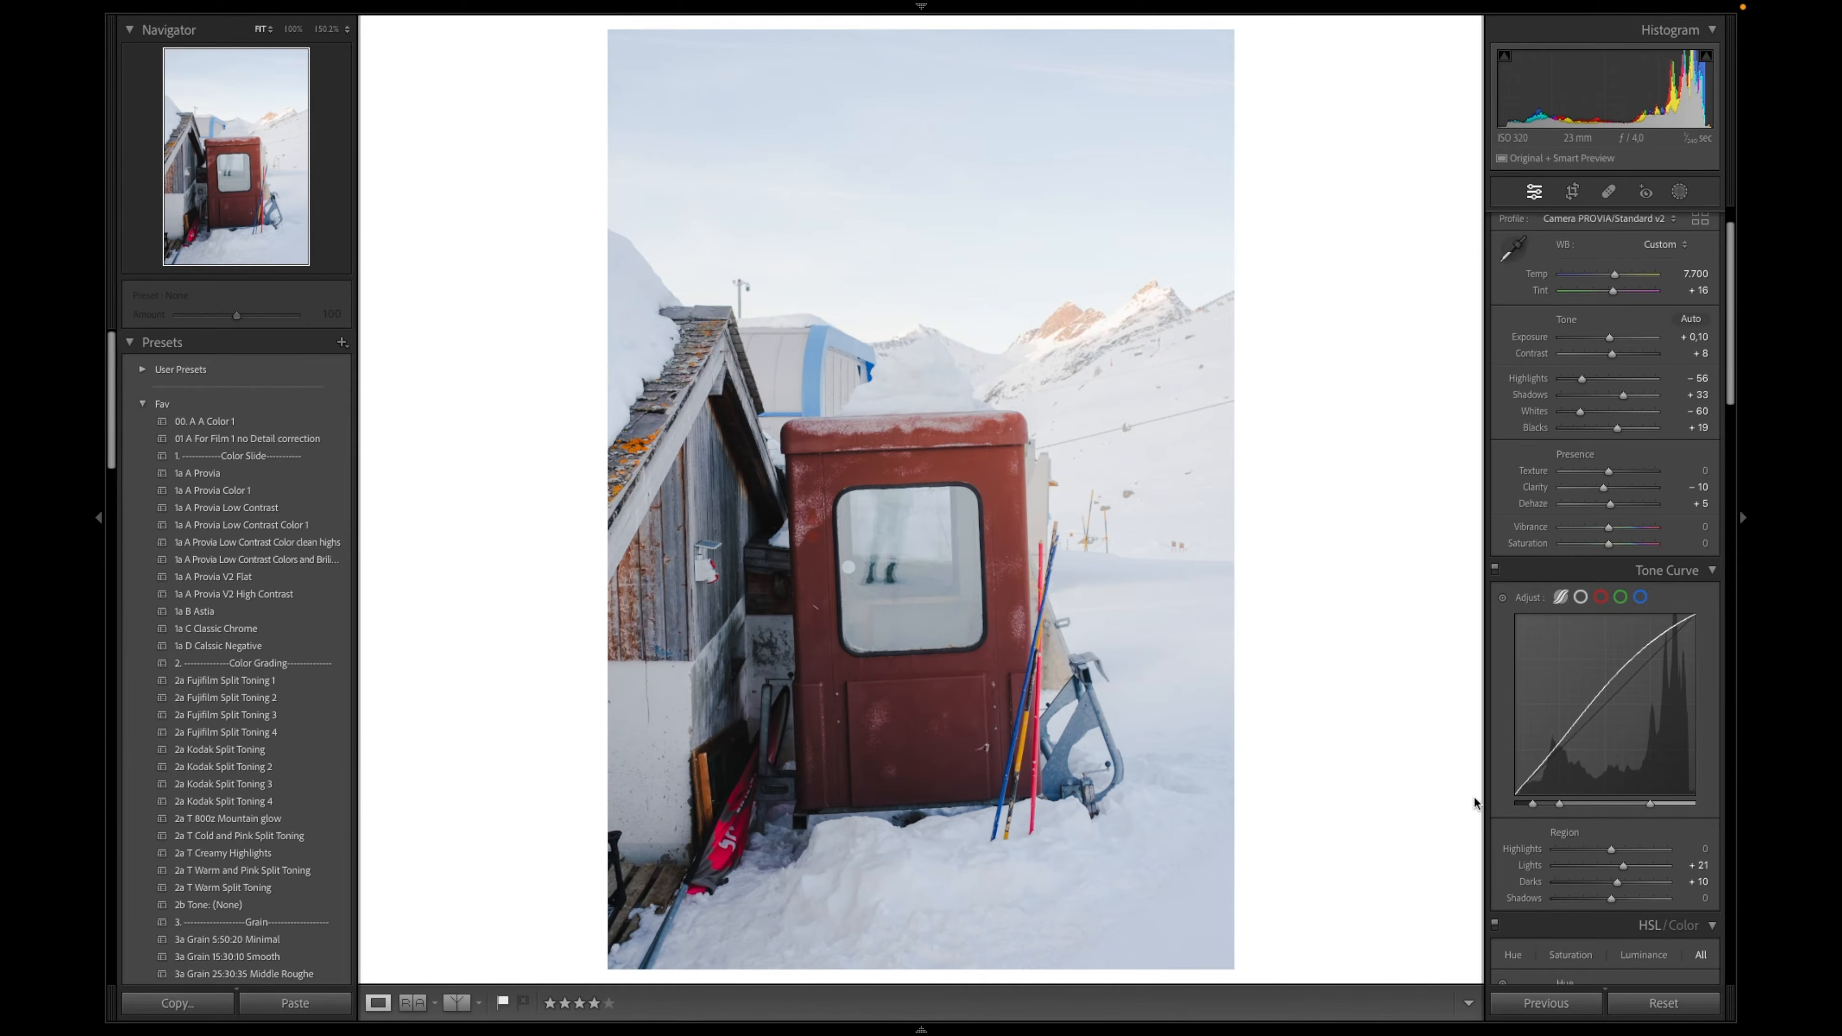
left_click(1664, 1002)
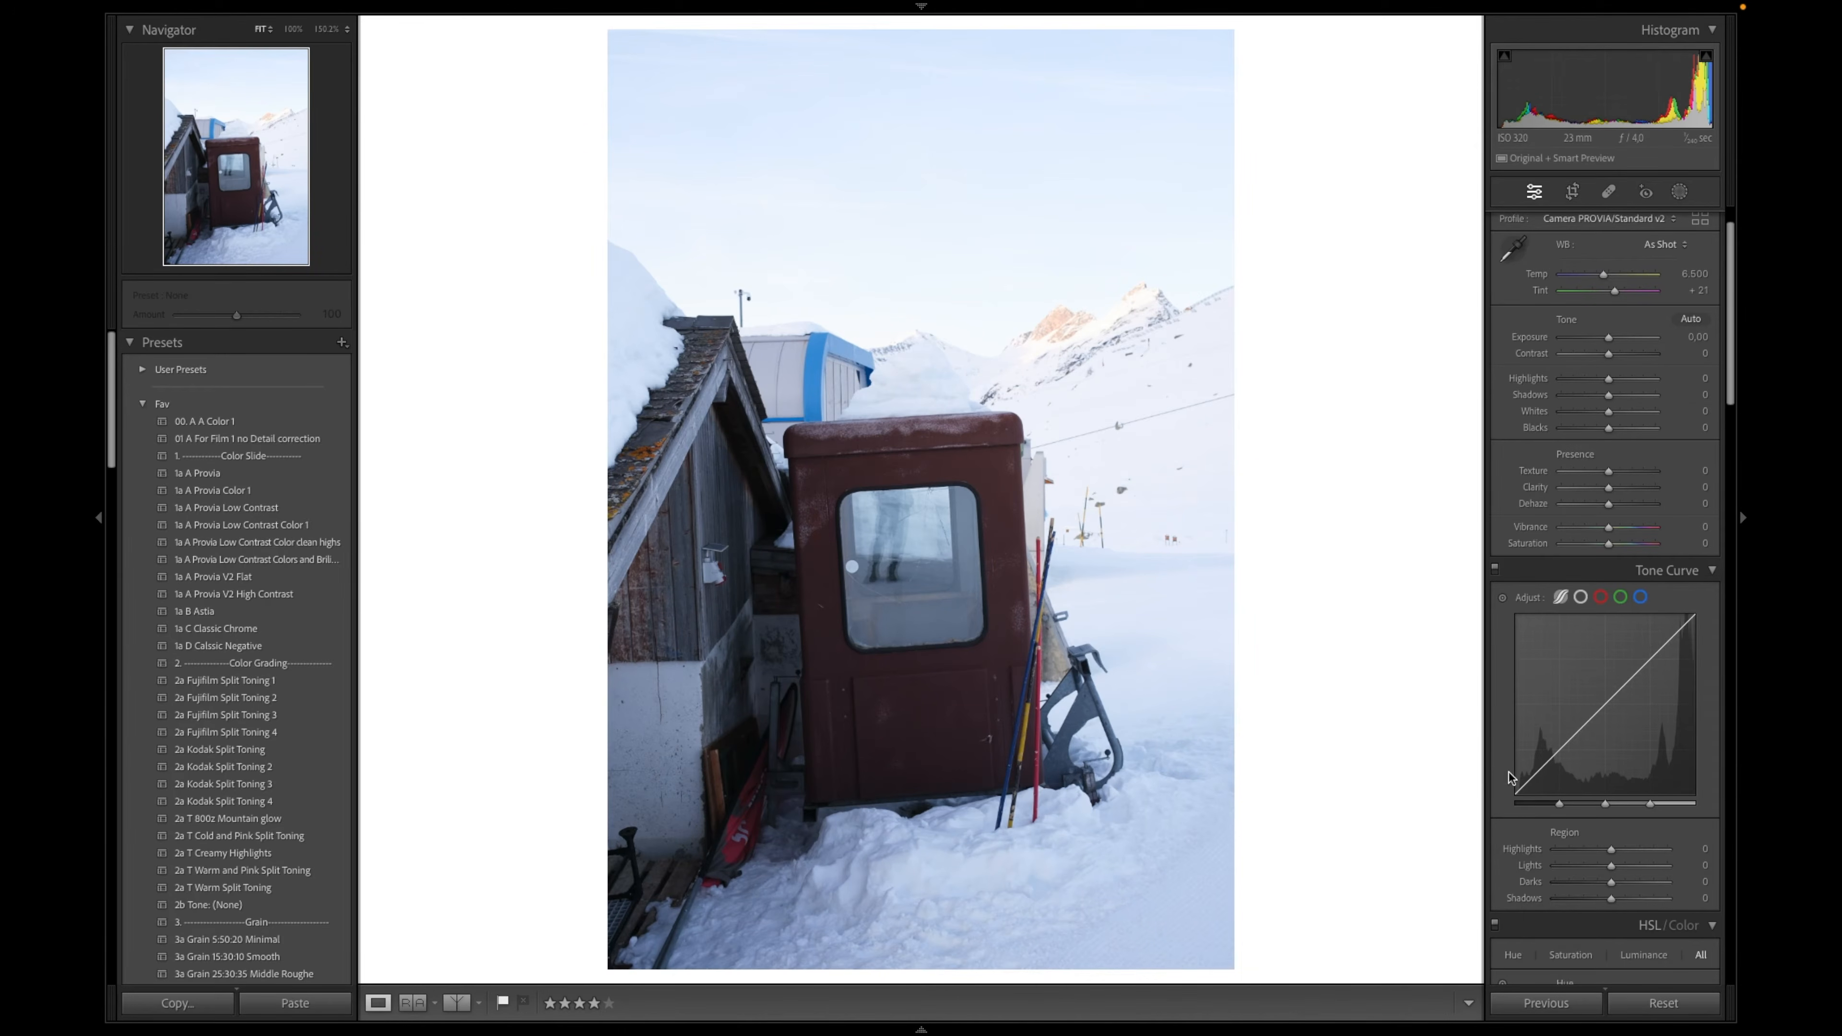
Set the cabin photo's white balance to Temp 7,700 and Tint +16, and its exposure to +0.10
scroll(1508, 768, "up", 2)
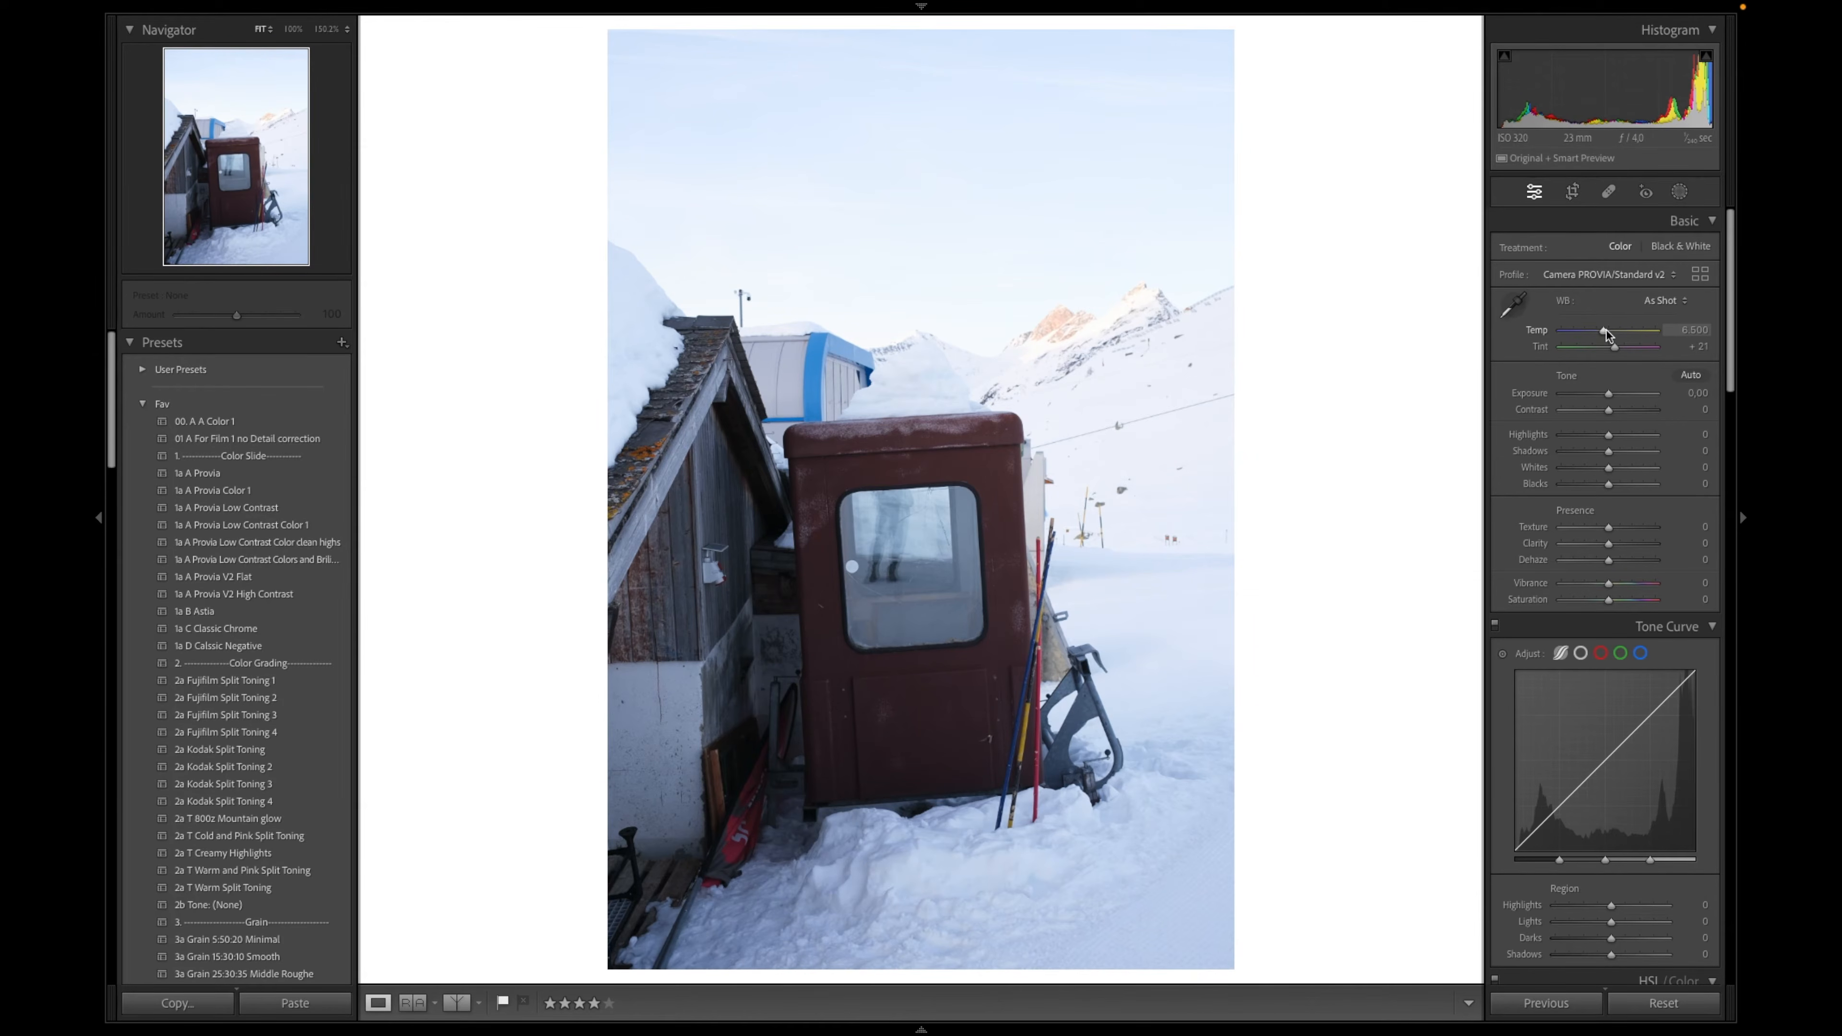
scroll(1606, 329, "up", 8)
scroll(1609, 334, "up", 2)
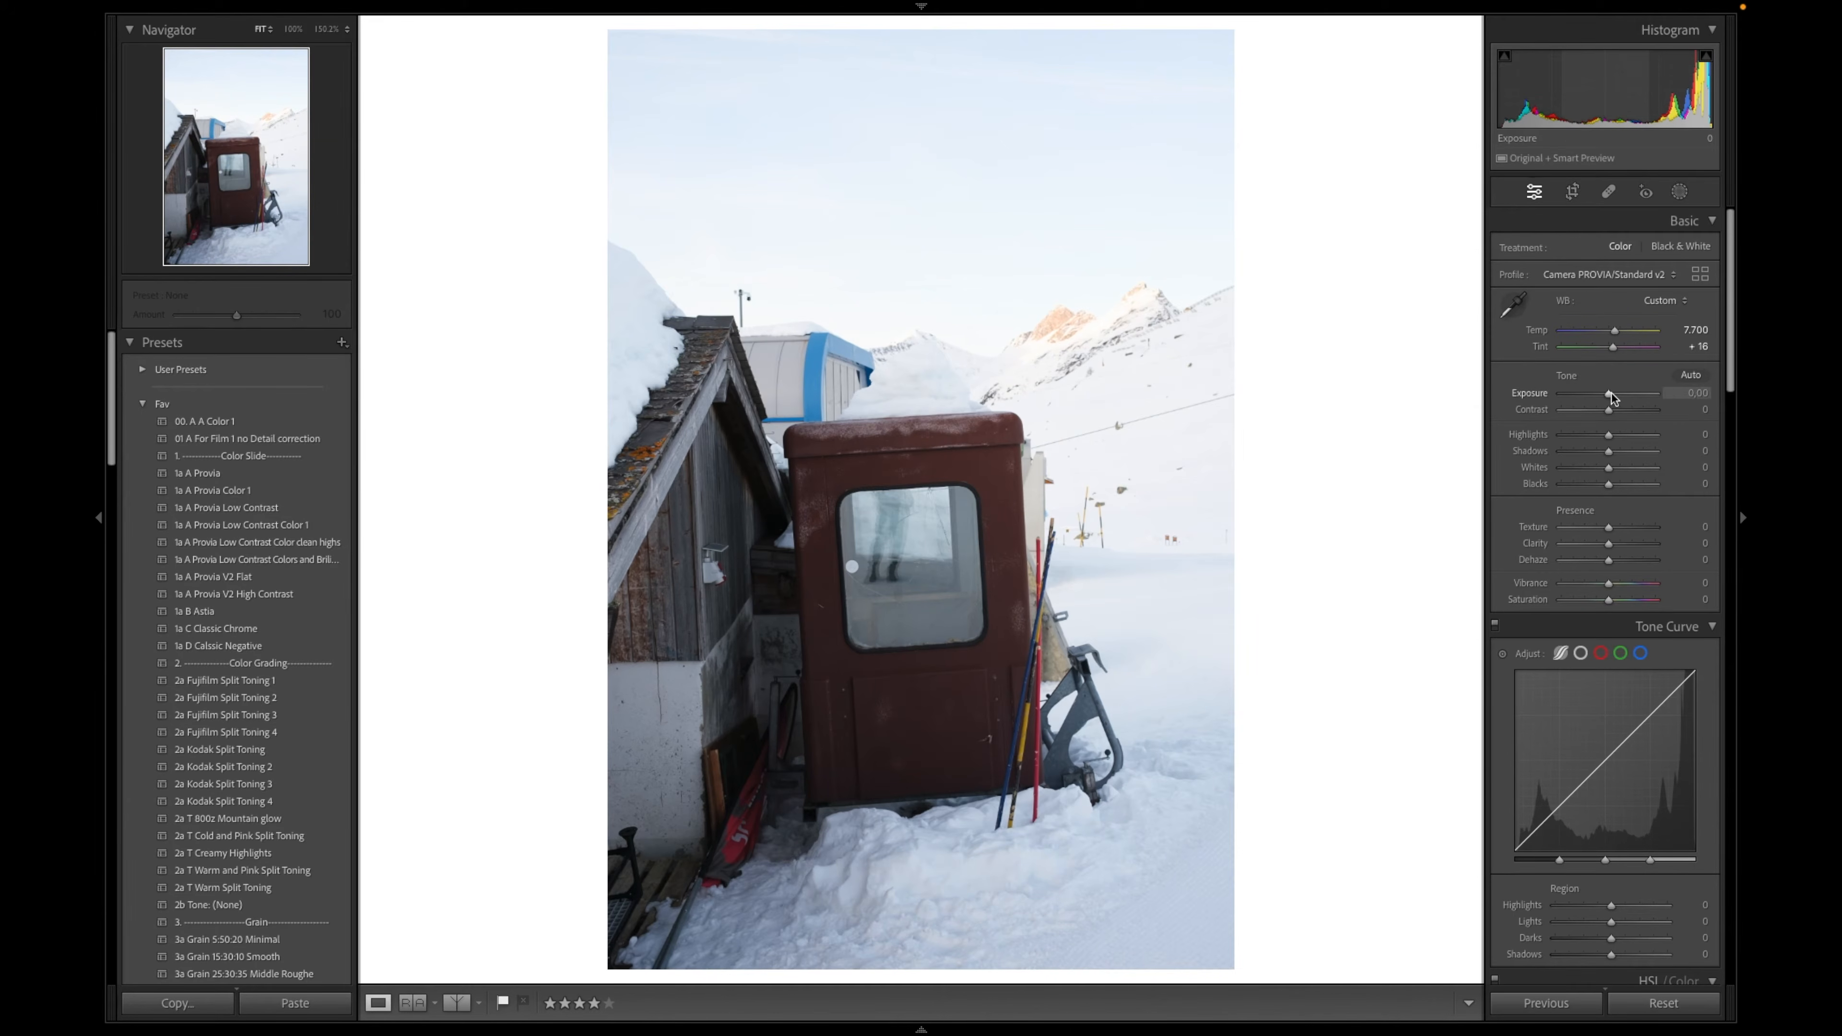
key("Up")
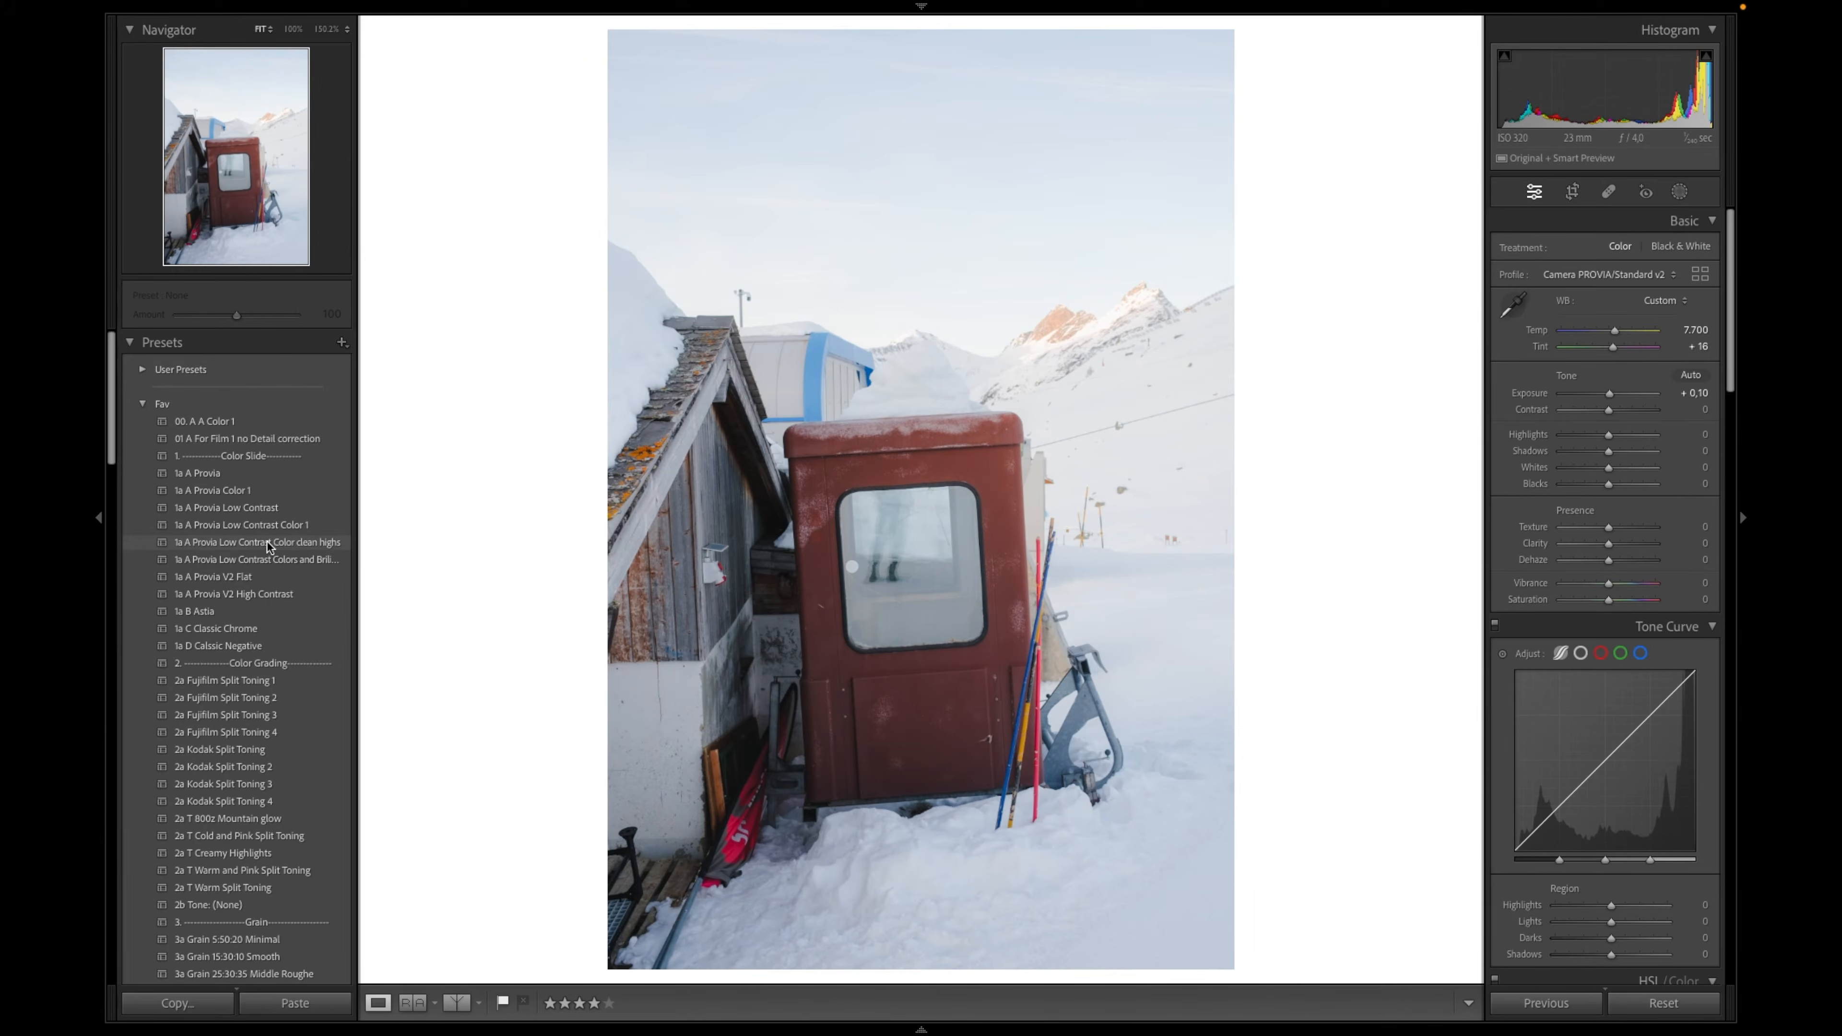
Apply the "1a A Provia Low Contrast Color clean highs" preset and review its tone, HSL, color grading, calibration and detail settings
left_click(253, 544)
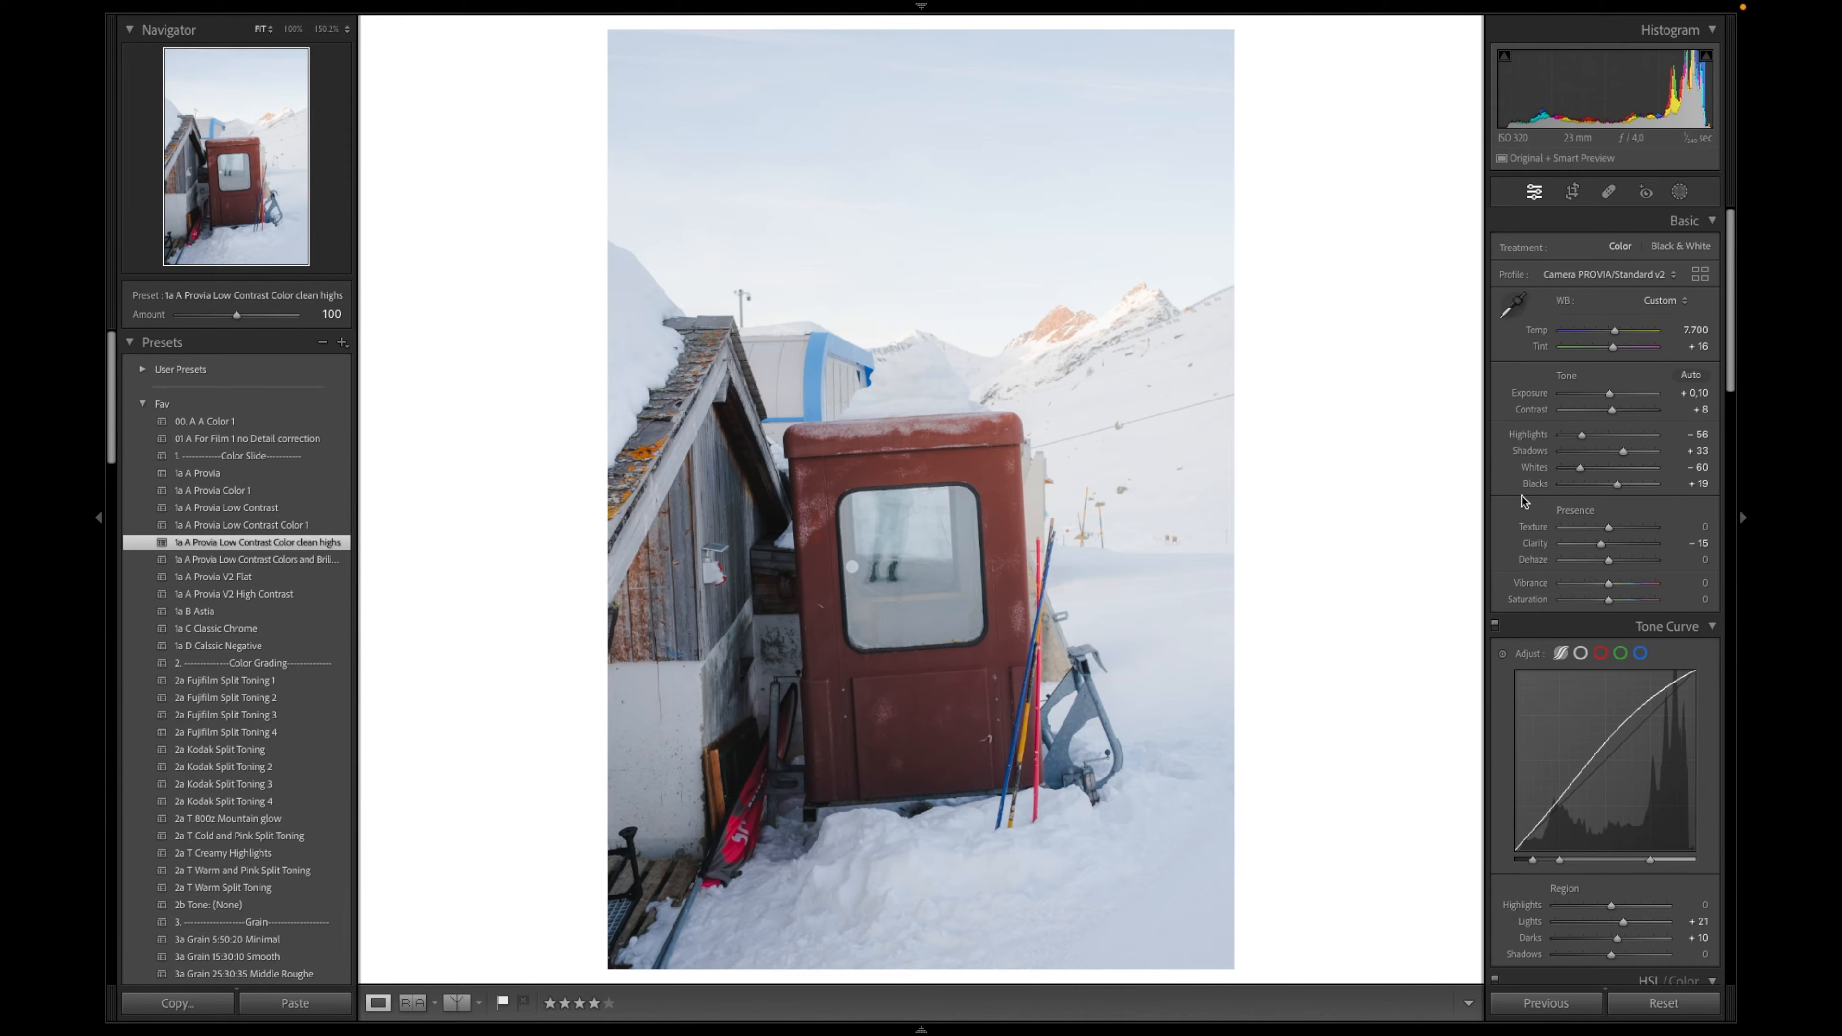
scroll(1599, 457, "down", 3)
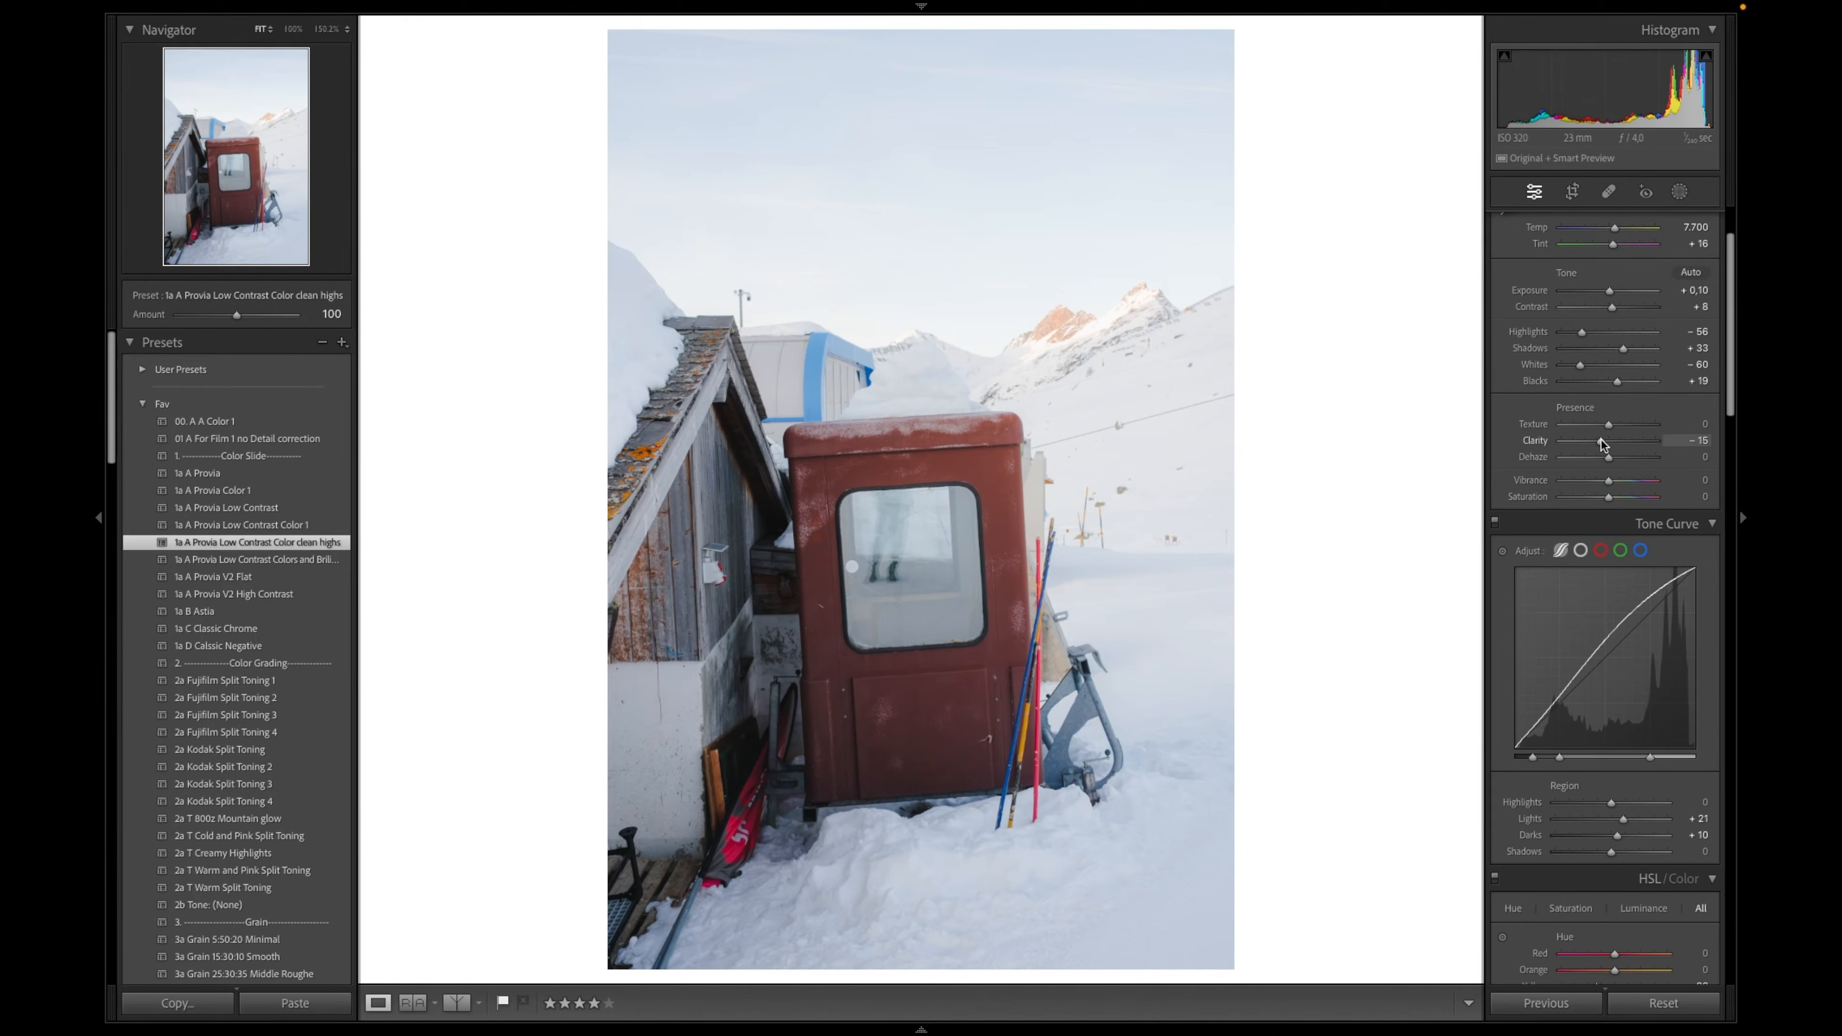
scroll(1602, 444, "down", 1)
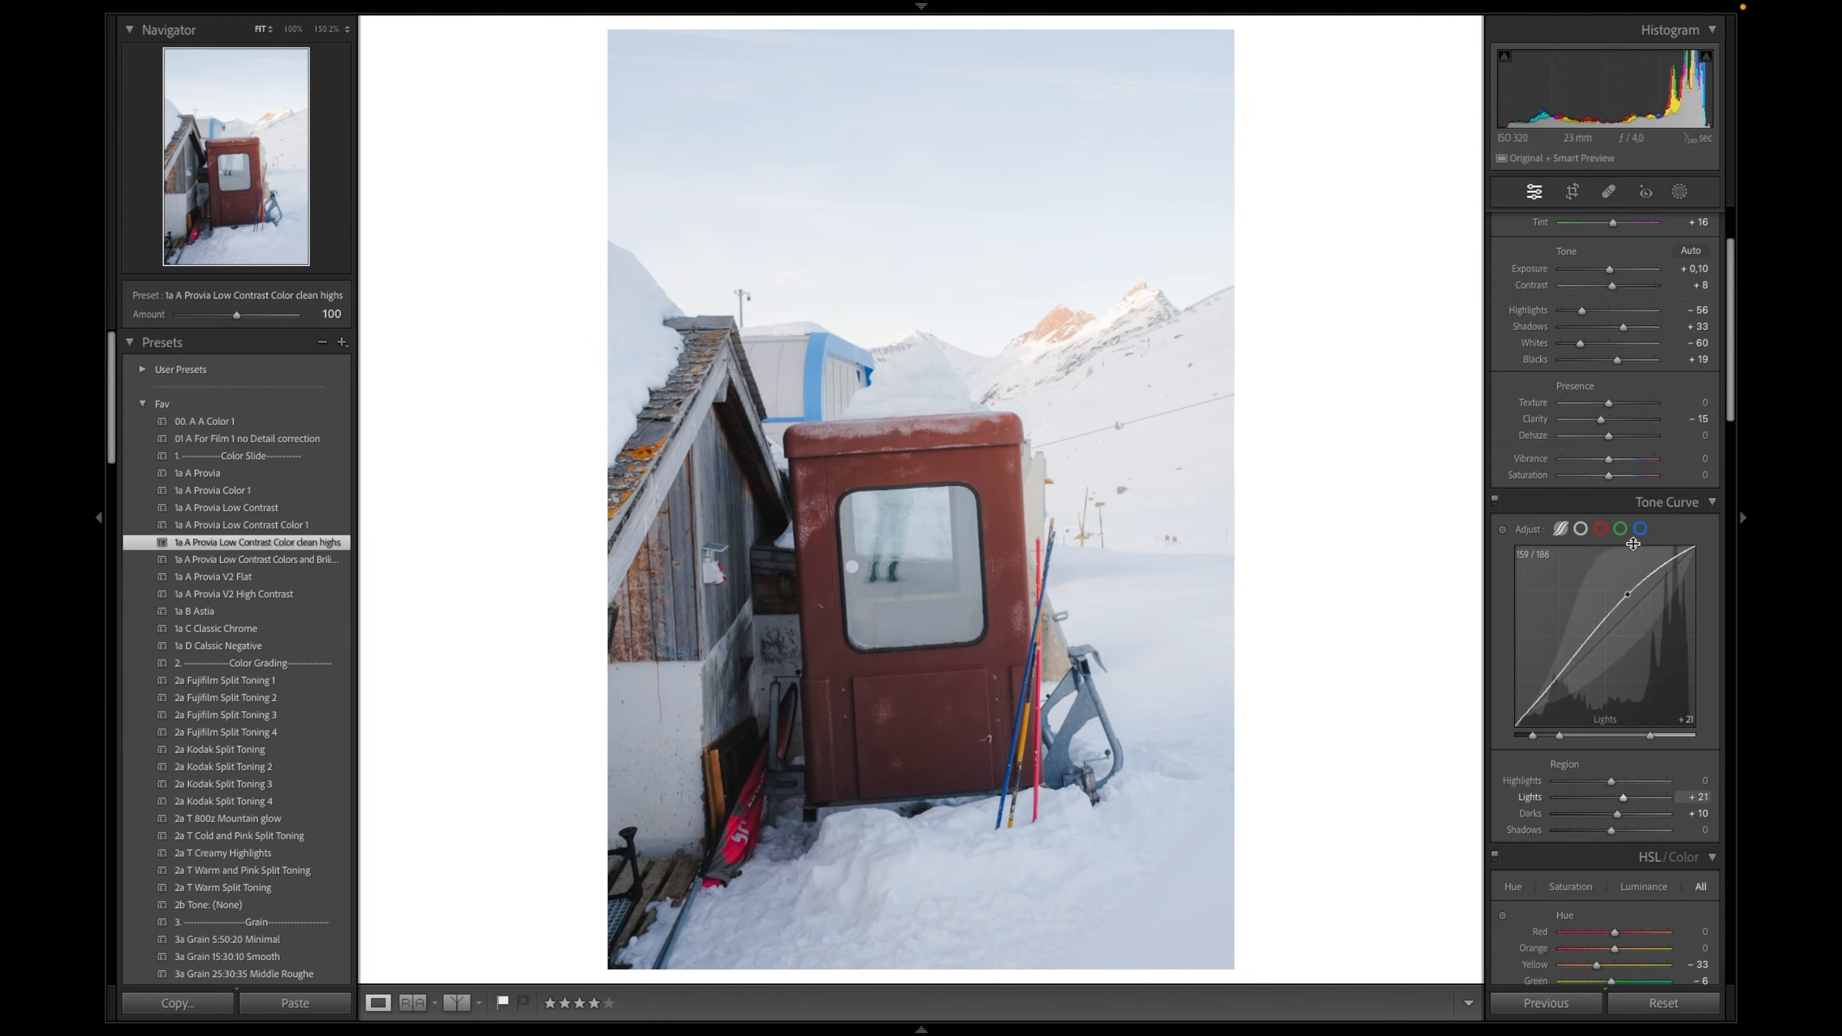
scroll(1551, 613, "down", 8)
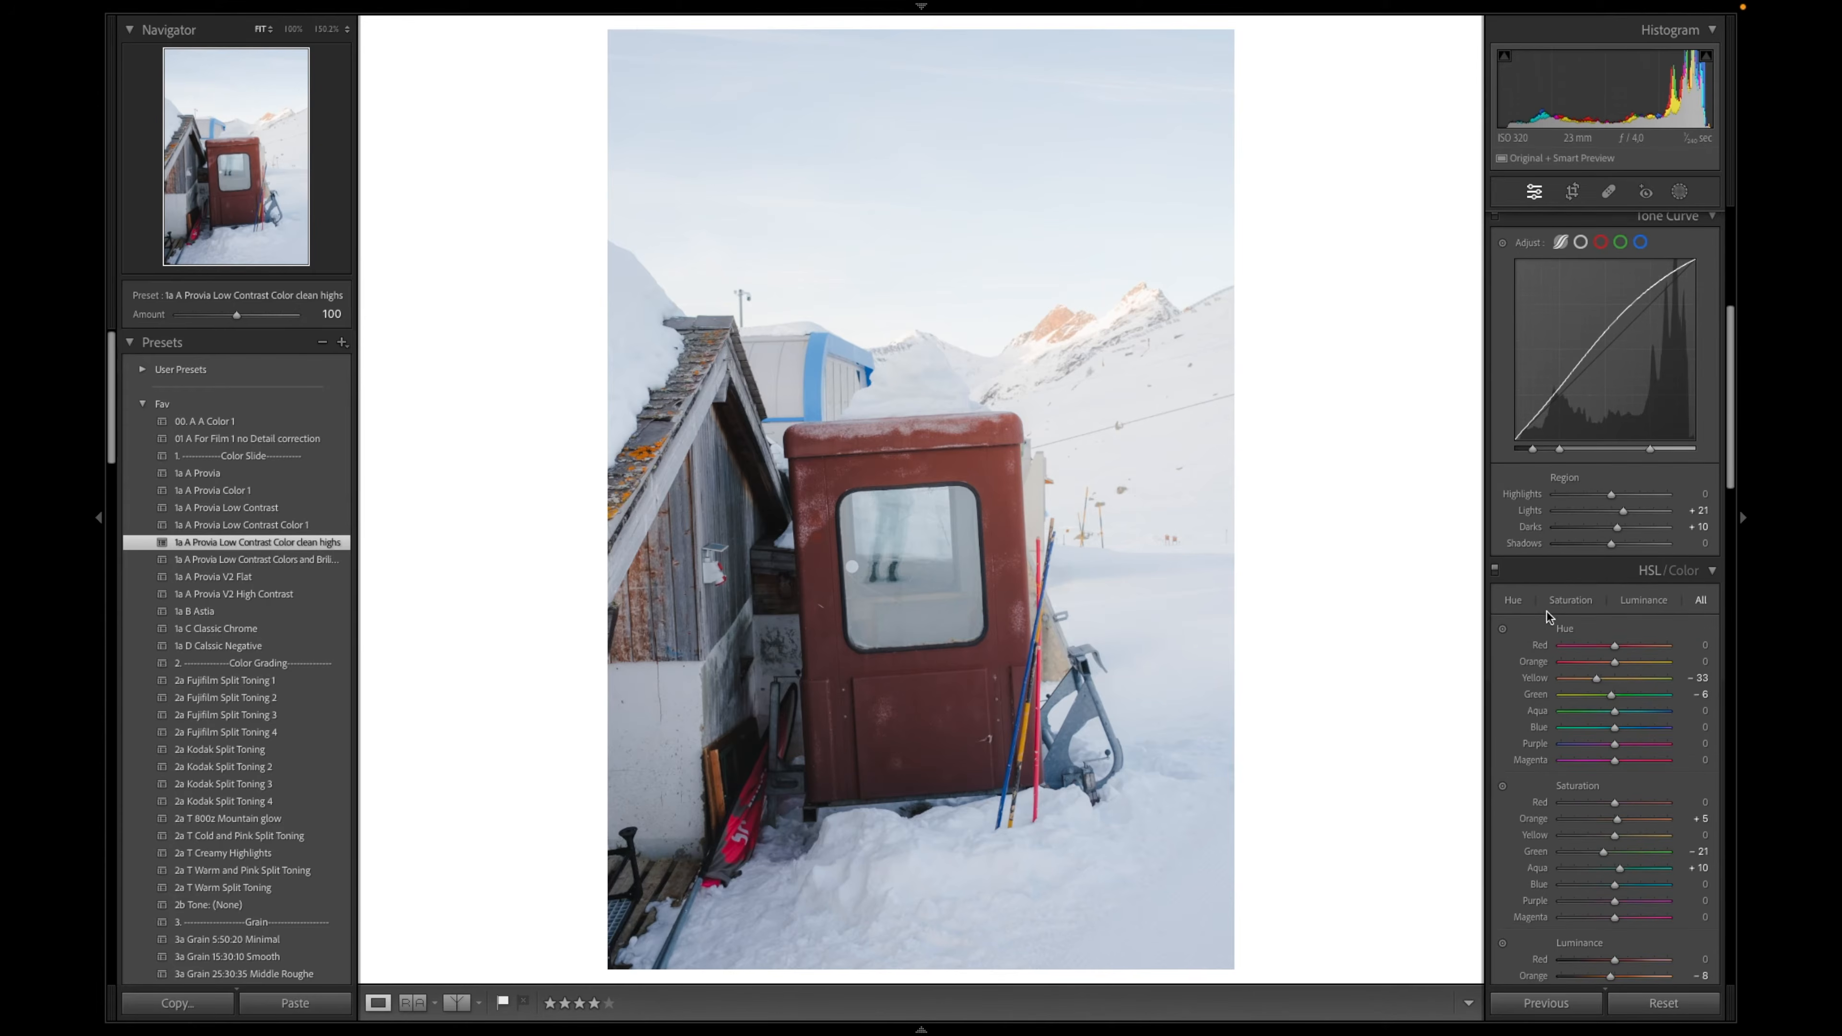
scroll(1536, 606, "down", 5)
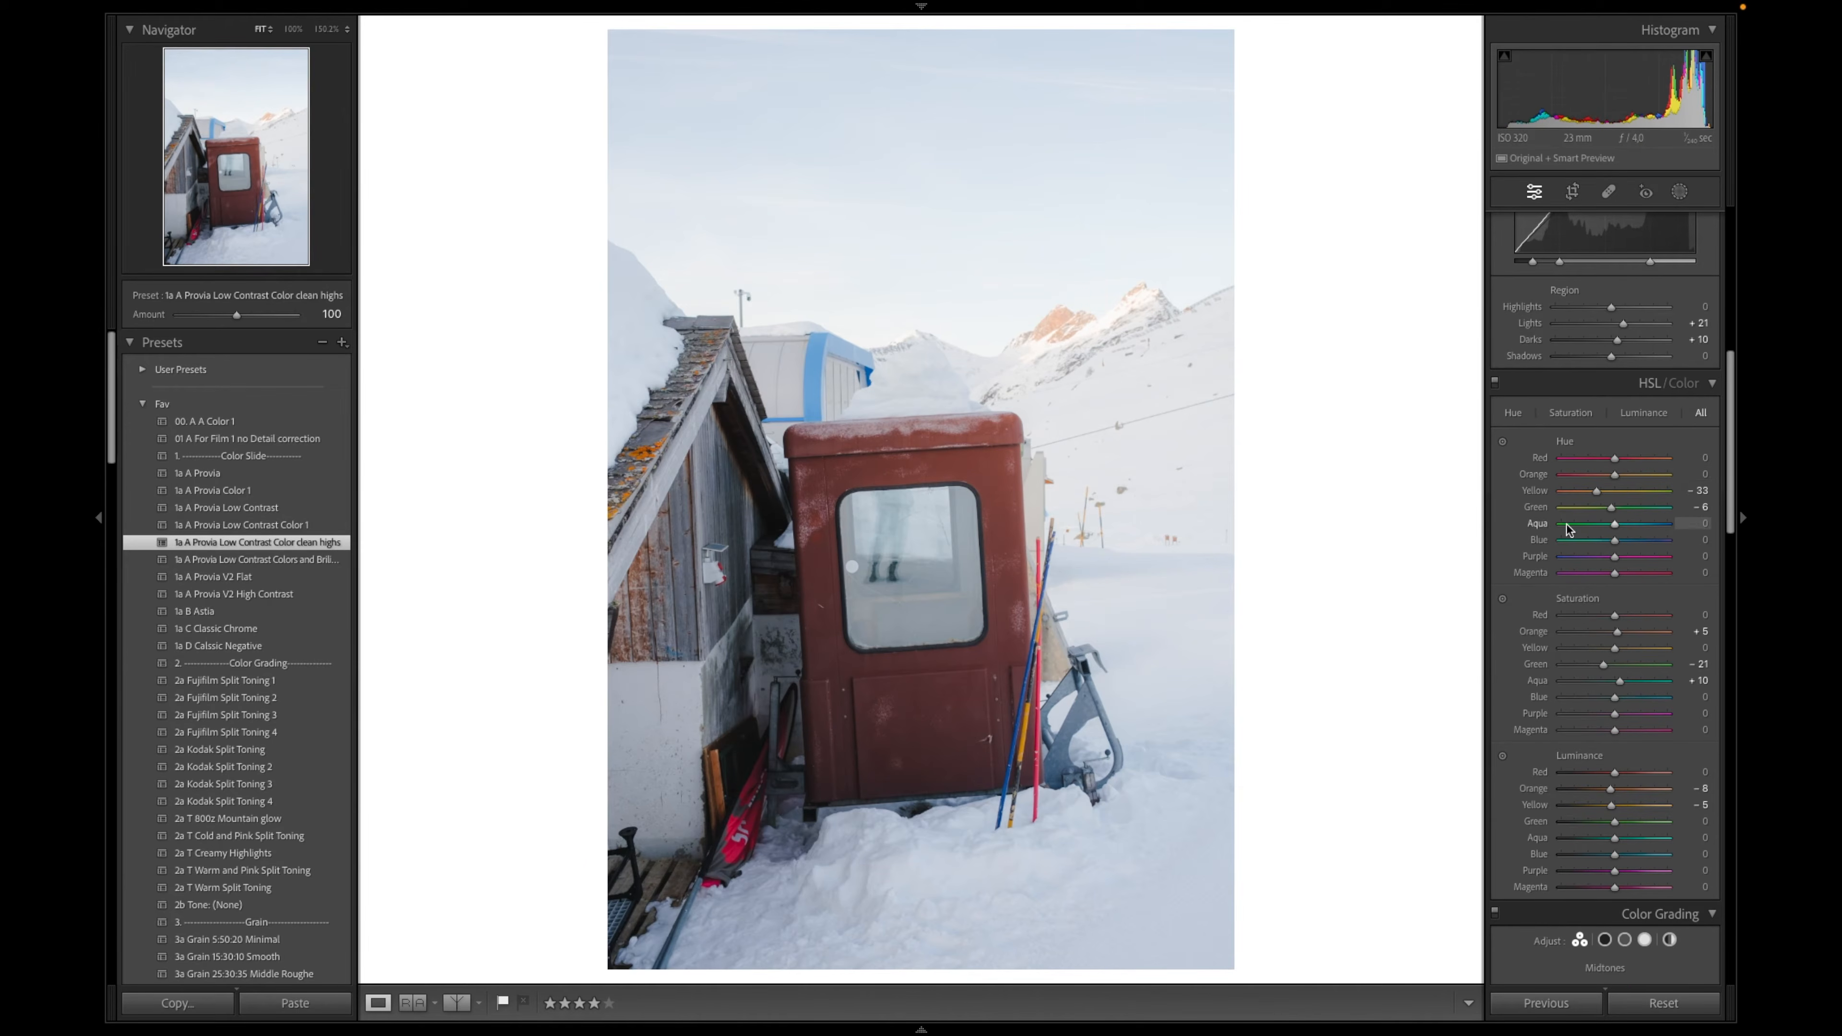
scroll(1566, 523, "down", 1)
scroll(1566, 523, "down", 6)
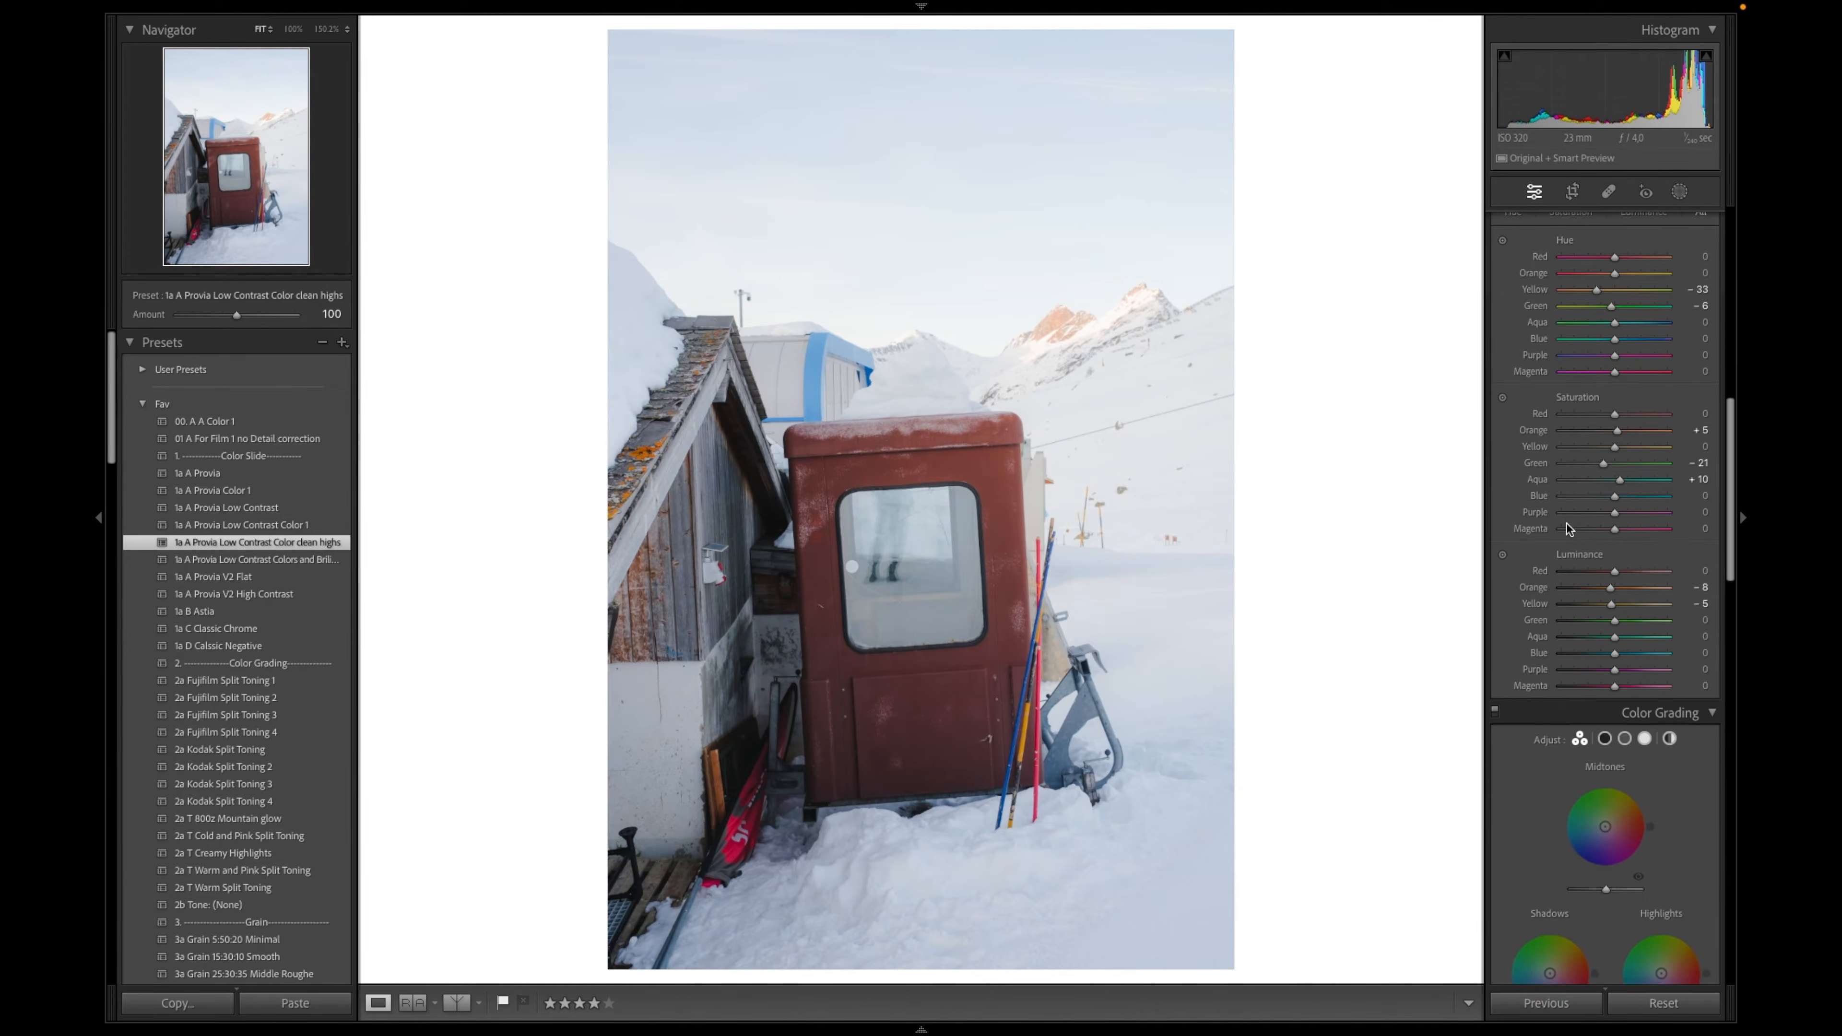
scroll(1566, 524, "down", 12)
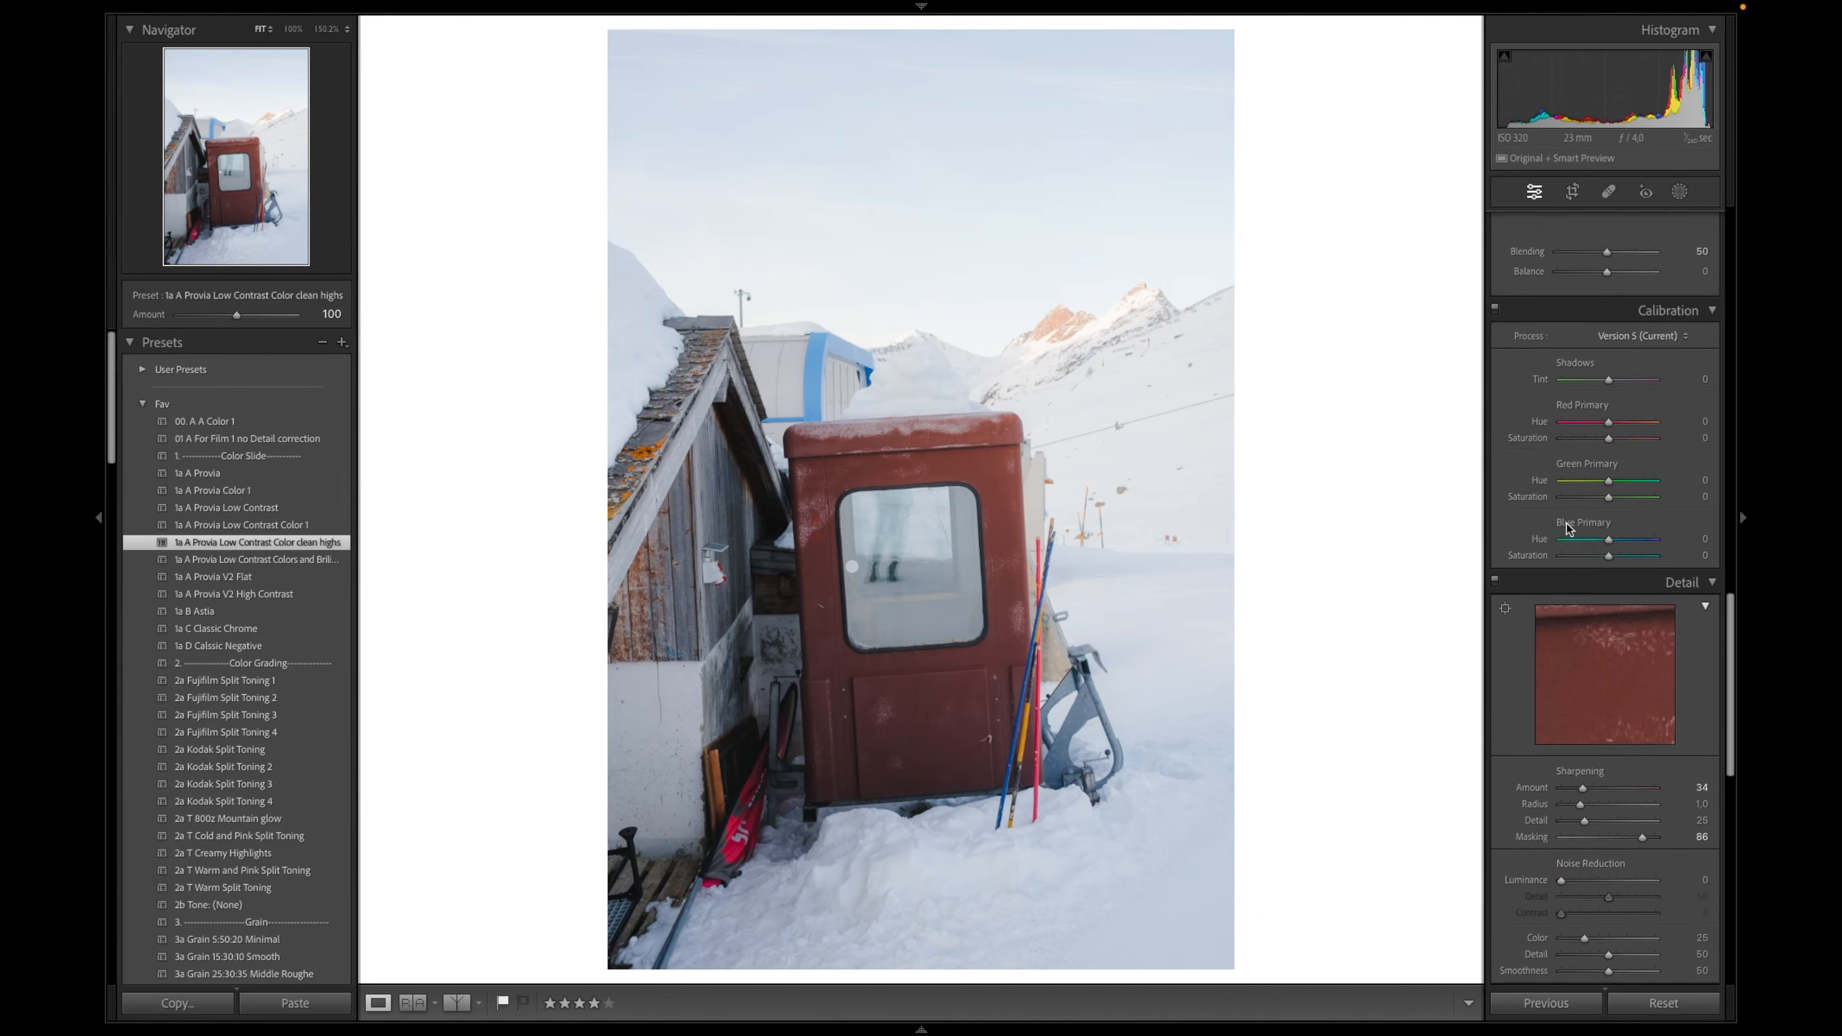
scroll(1565, 522, "down", 5)
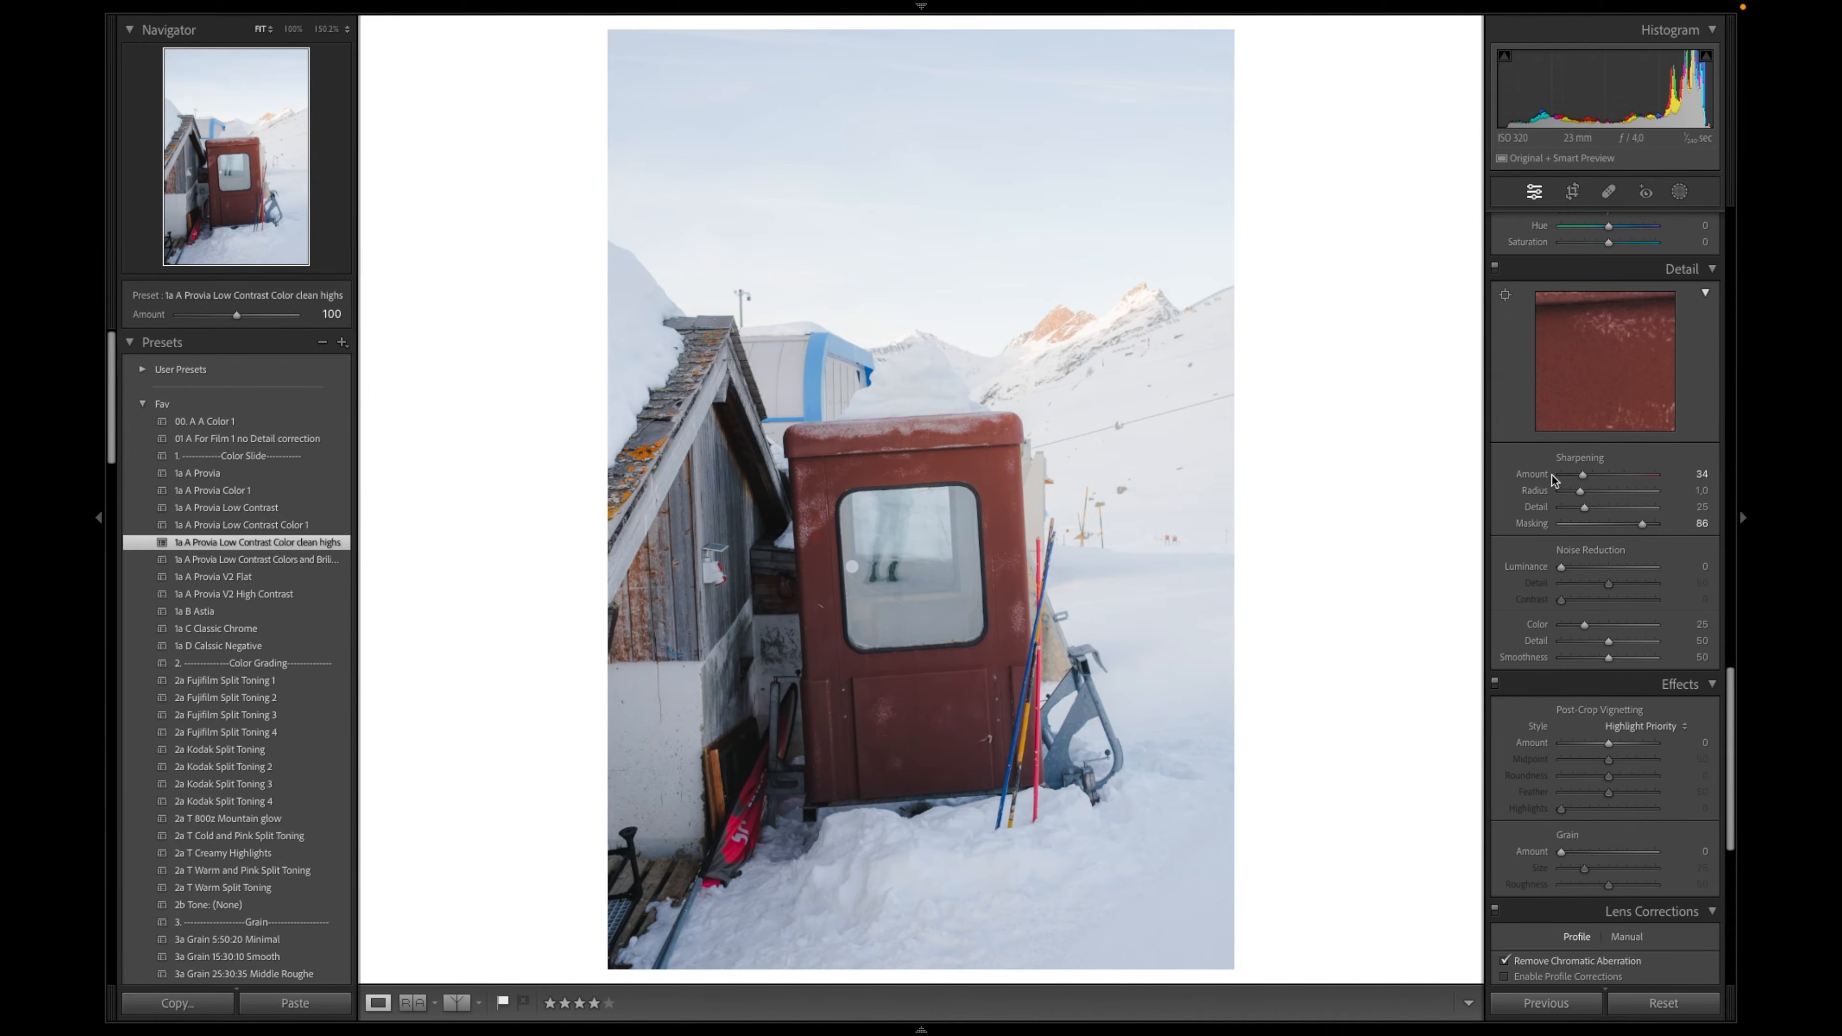
scroll(1551, 475, "up", 20)
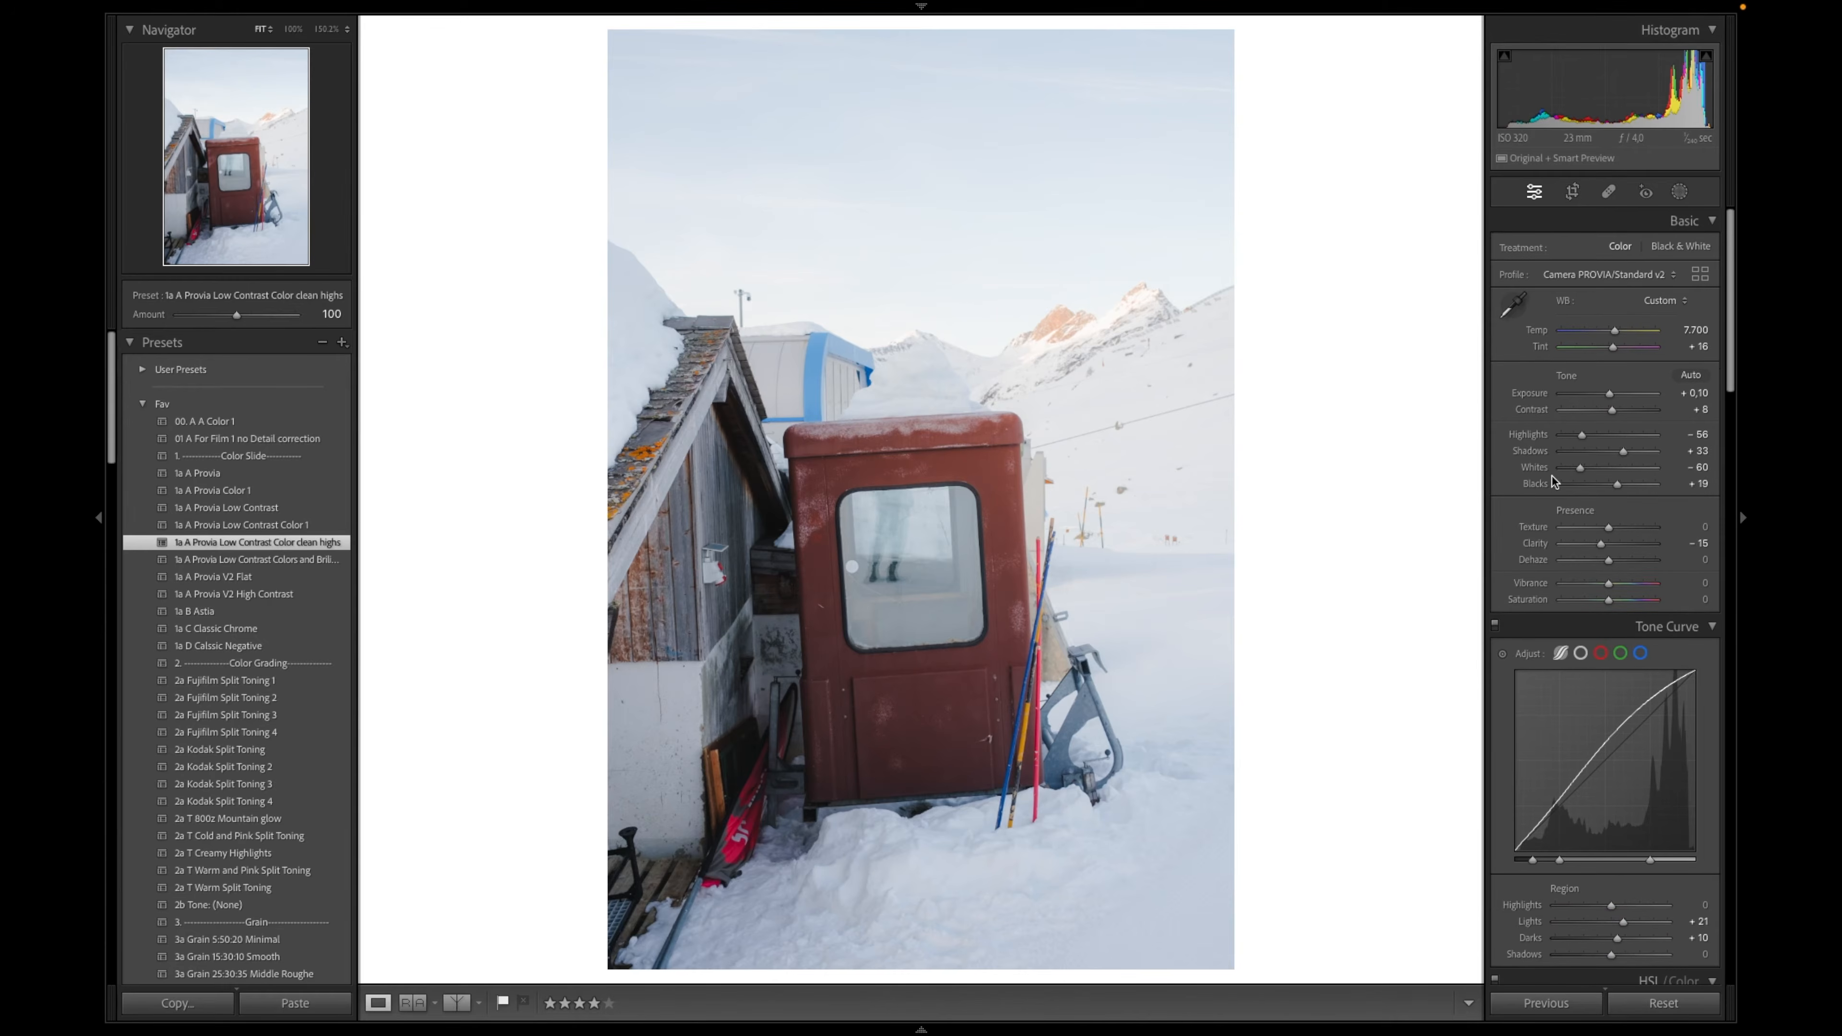
Add an RGB point-curve point at input 177, output 185, and set Clarity to -10 and Dehaze to +5
left_click(1575, 654)
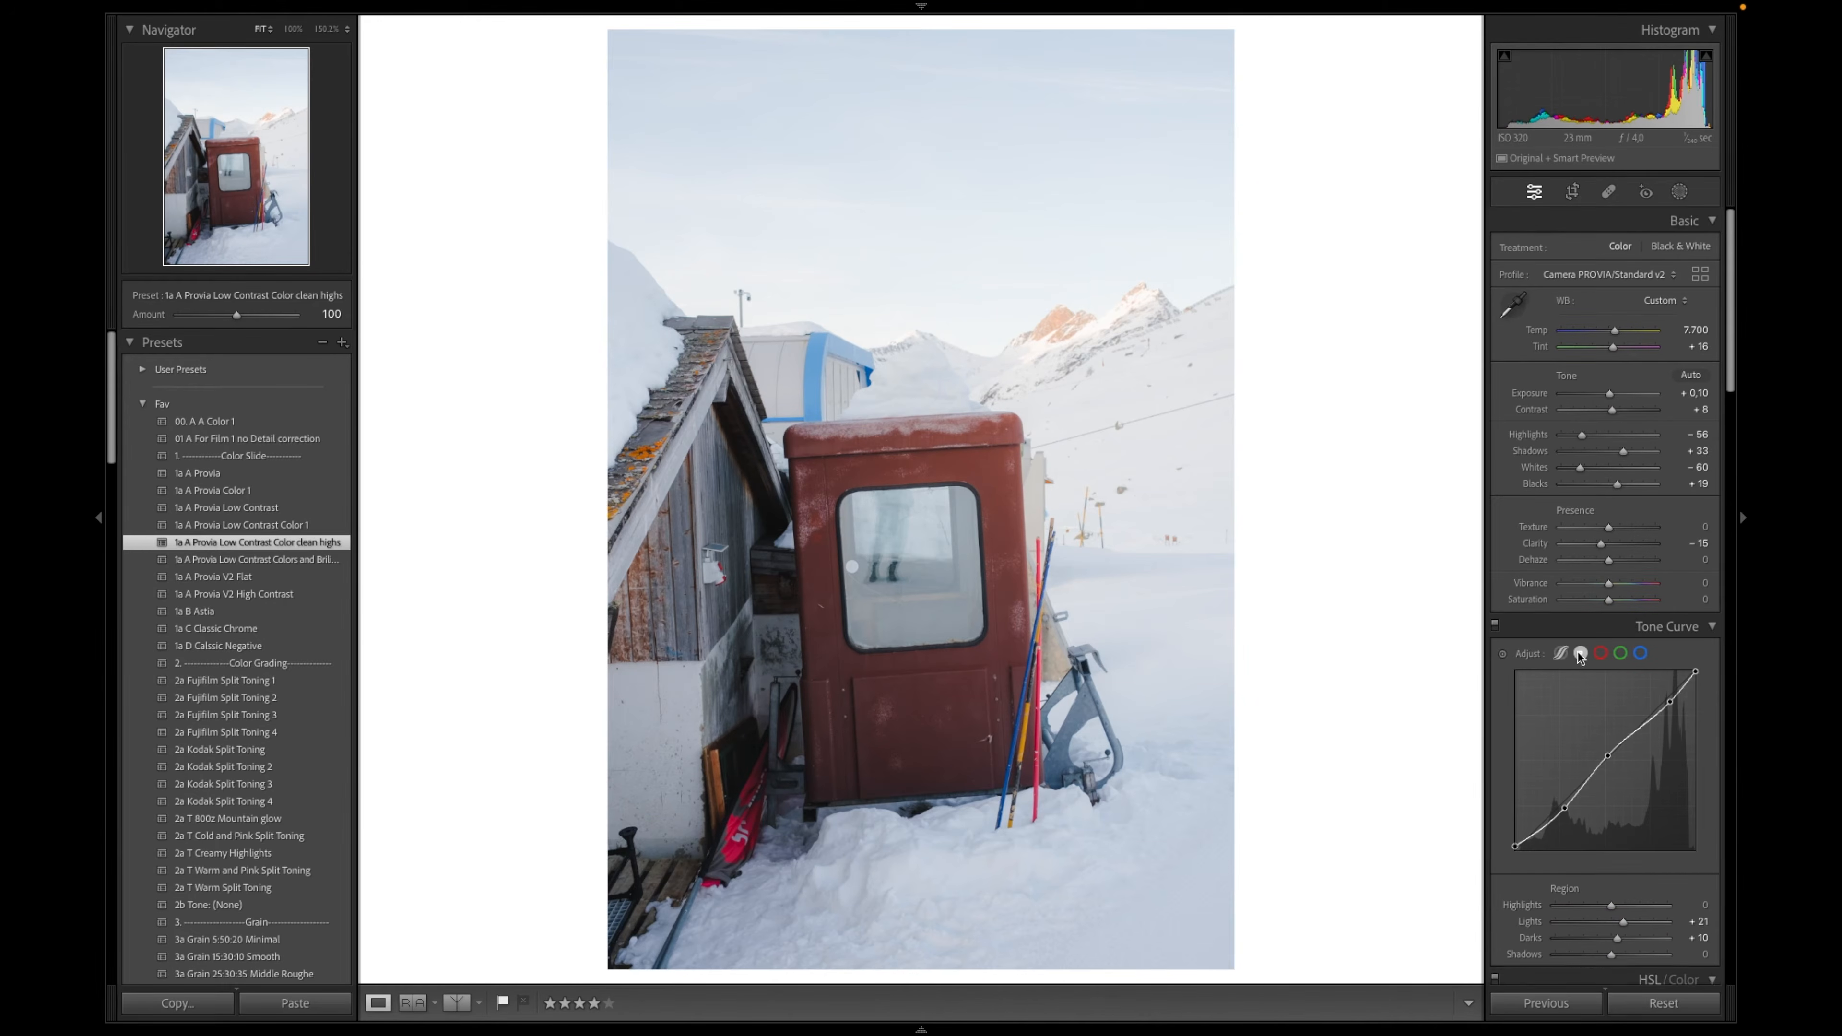
left_click(1600, 653)
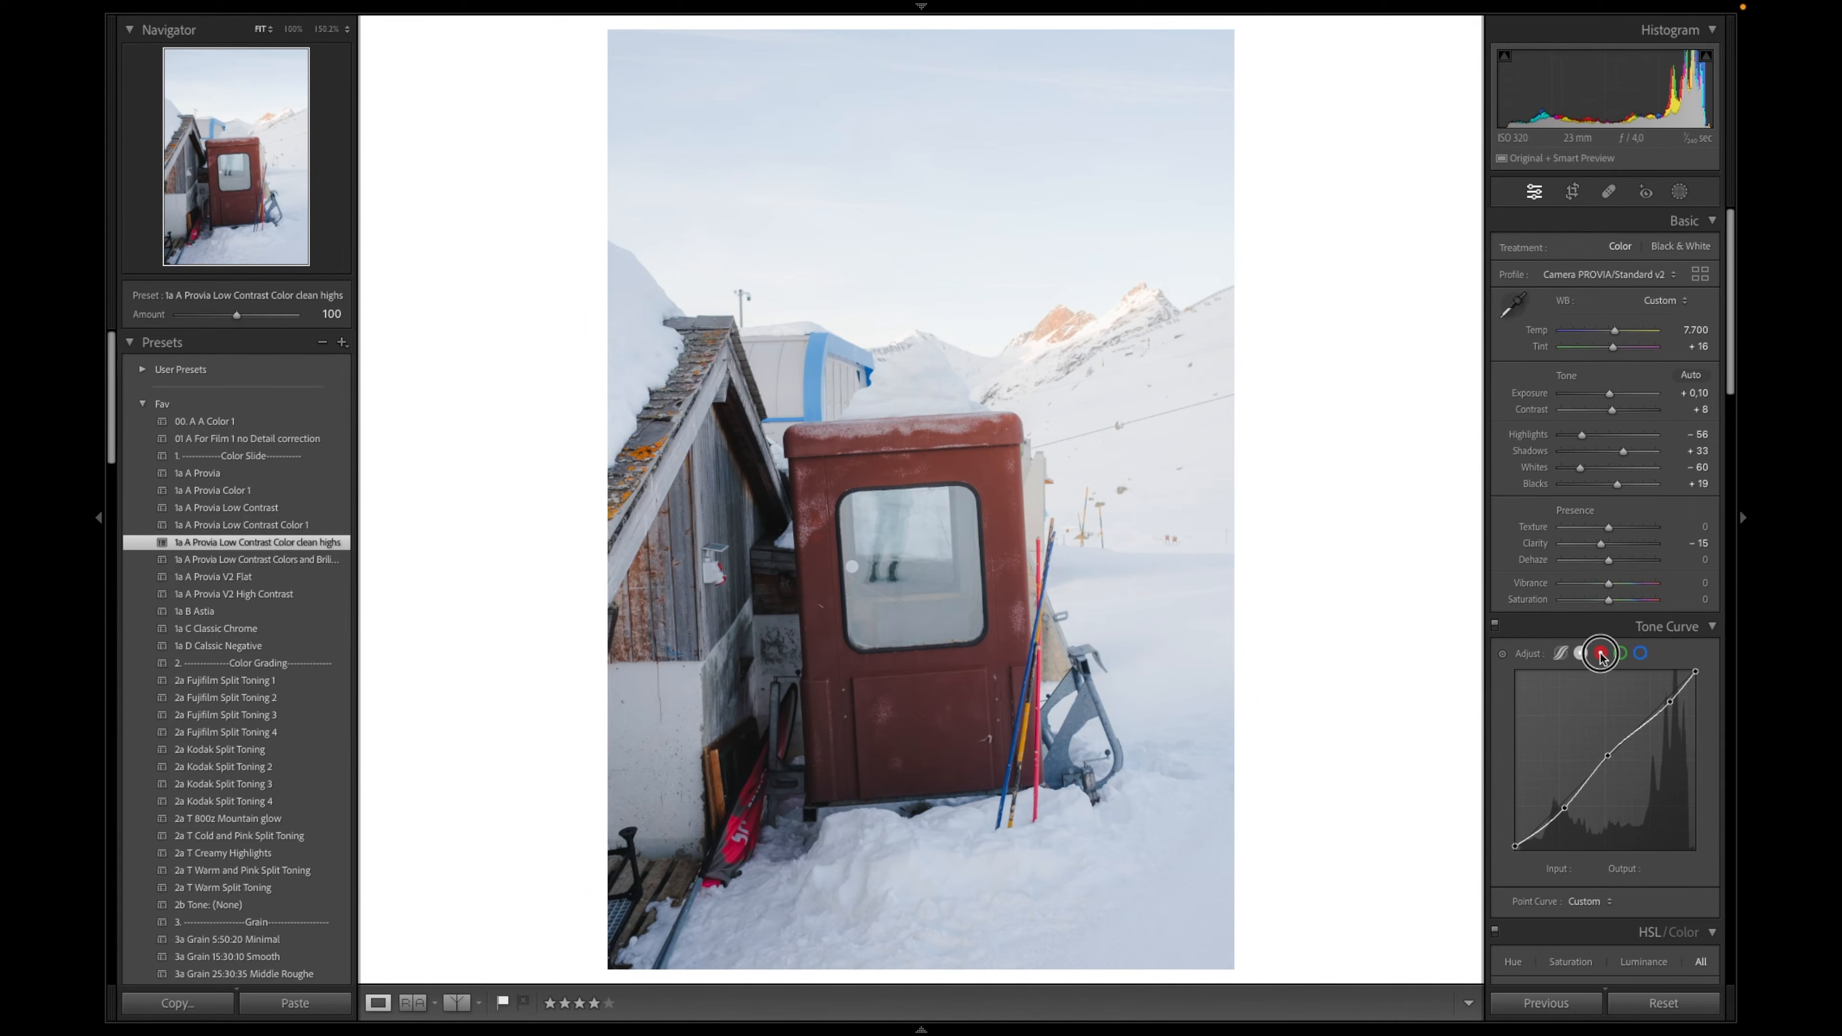
left_click(1619, 652)
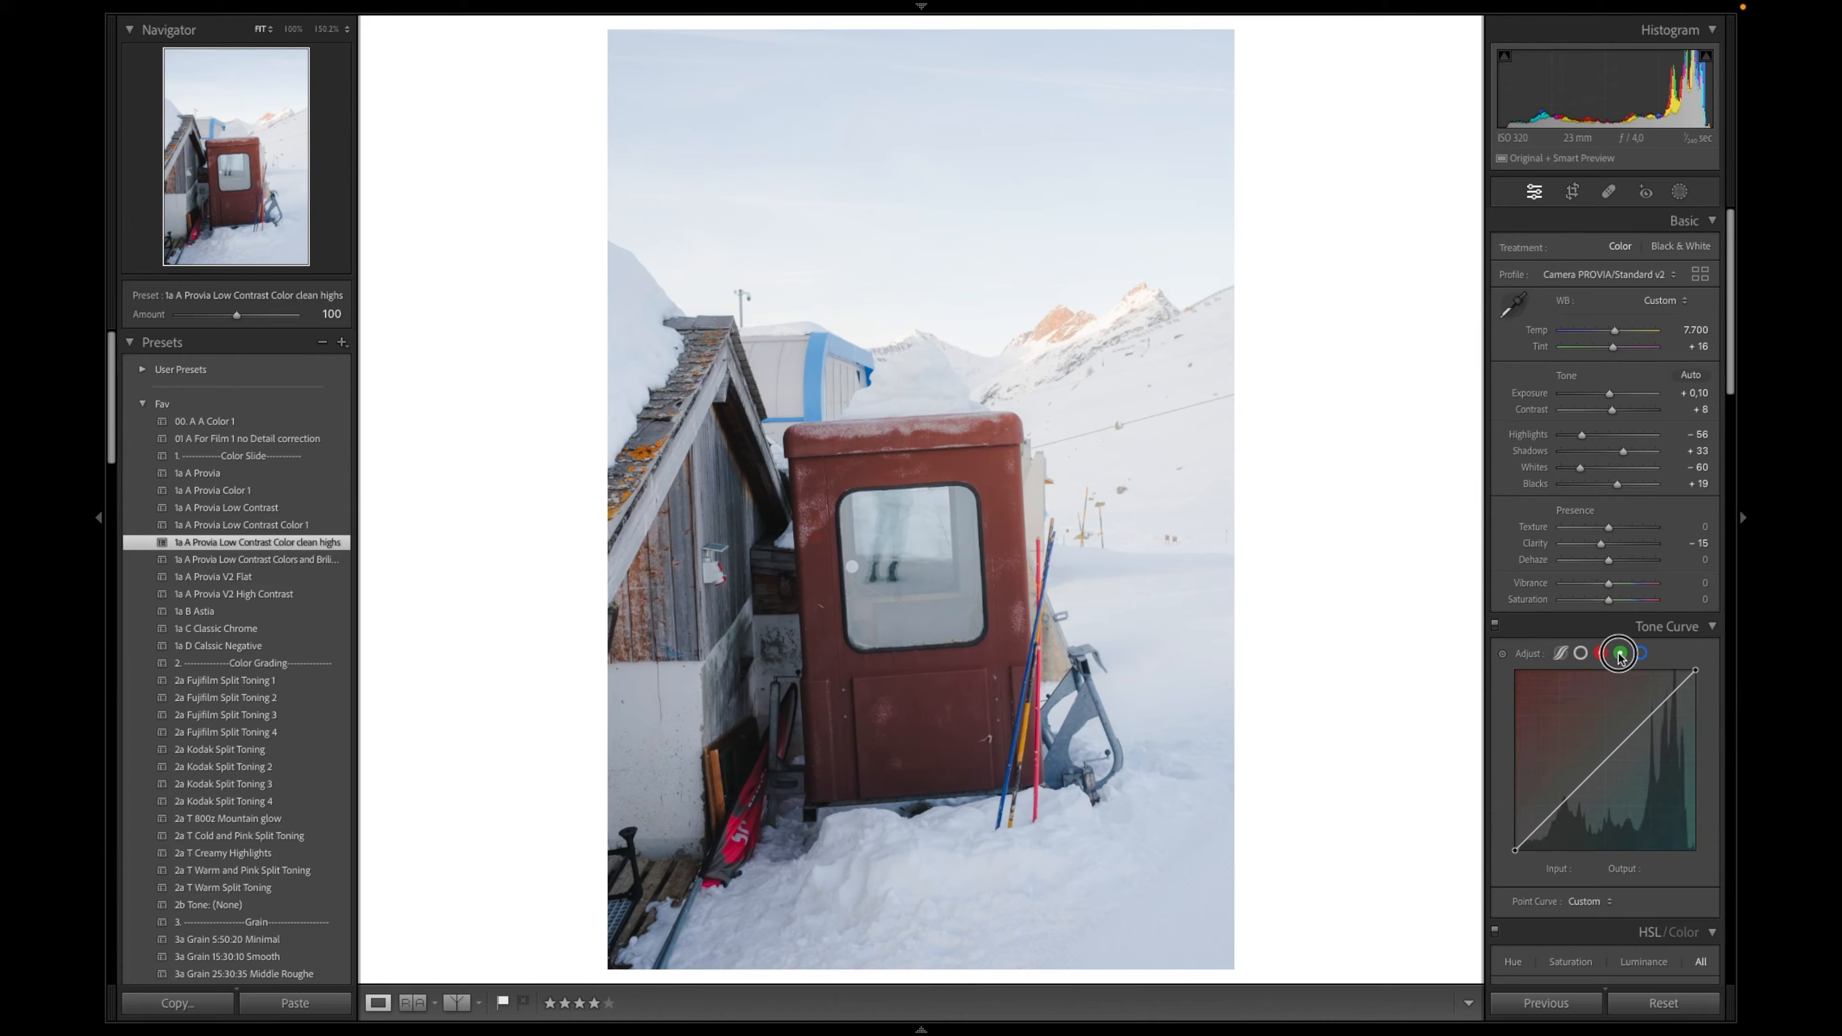
left_click(1580, 652)
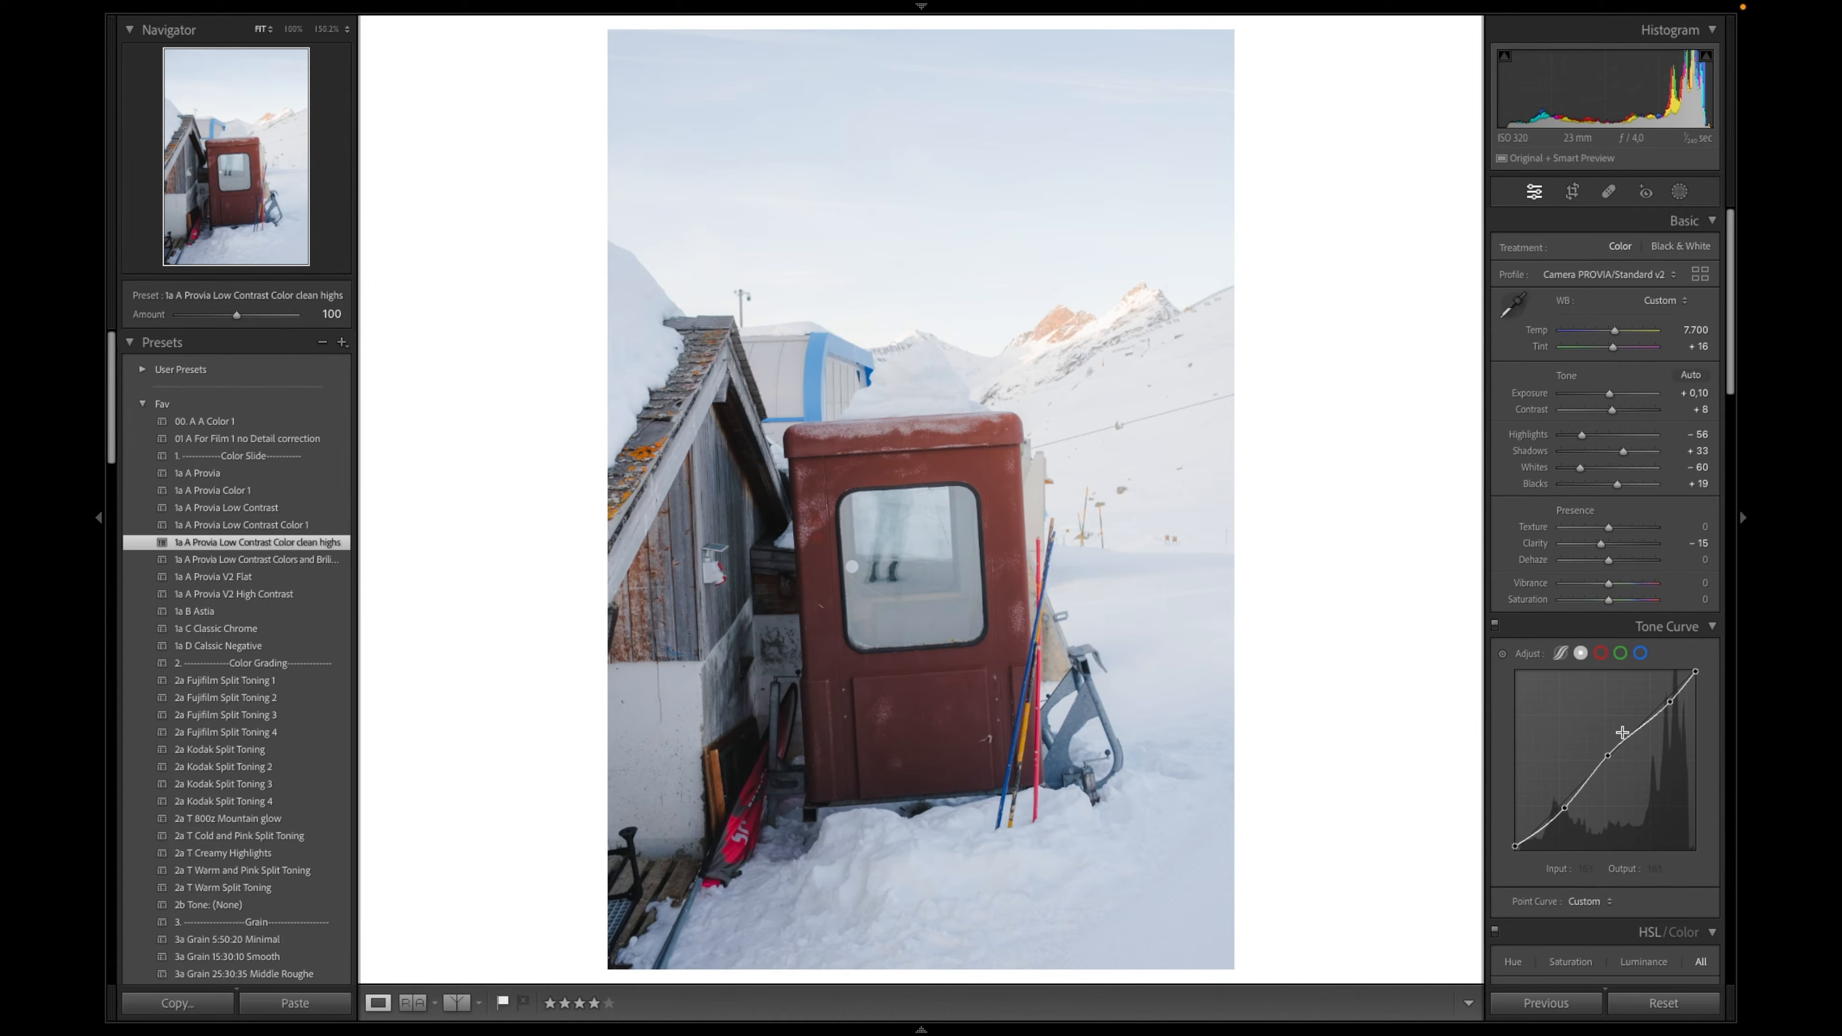
left_click_drag(1606, 755, 1639, 719)
left_click(1639, 725)
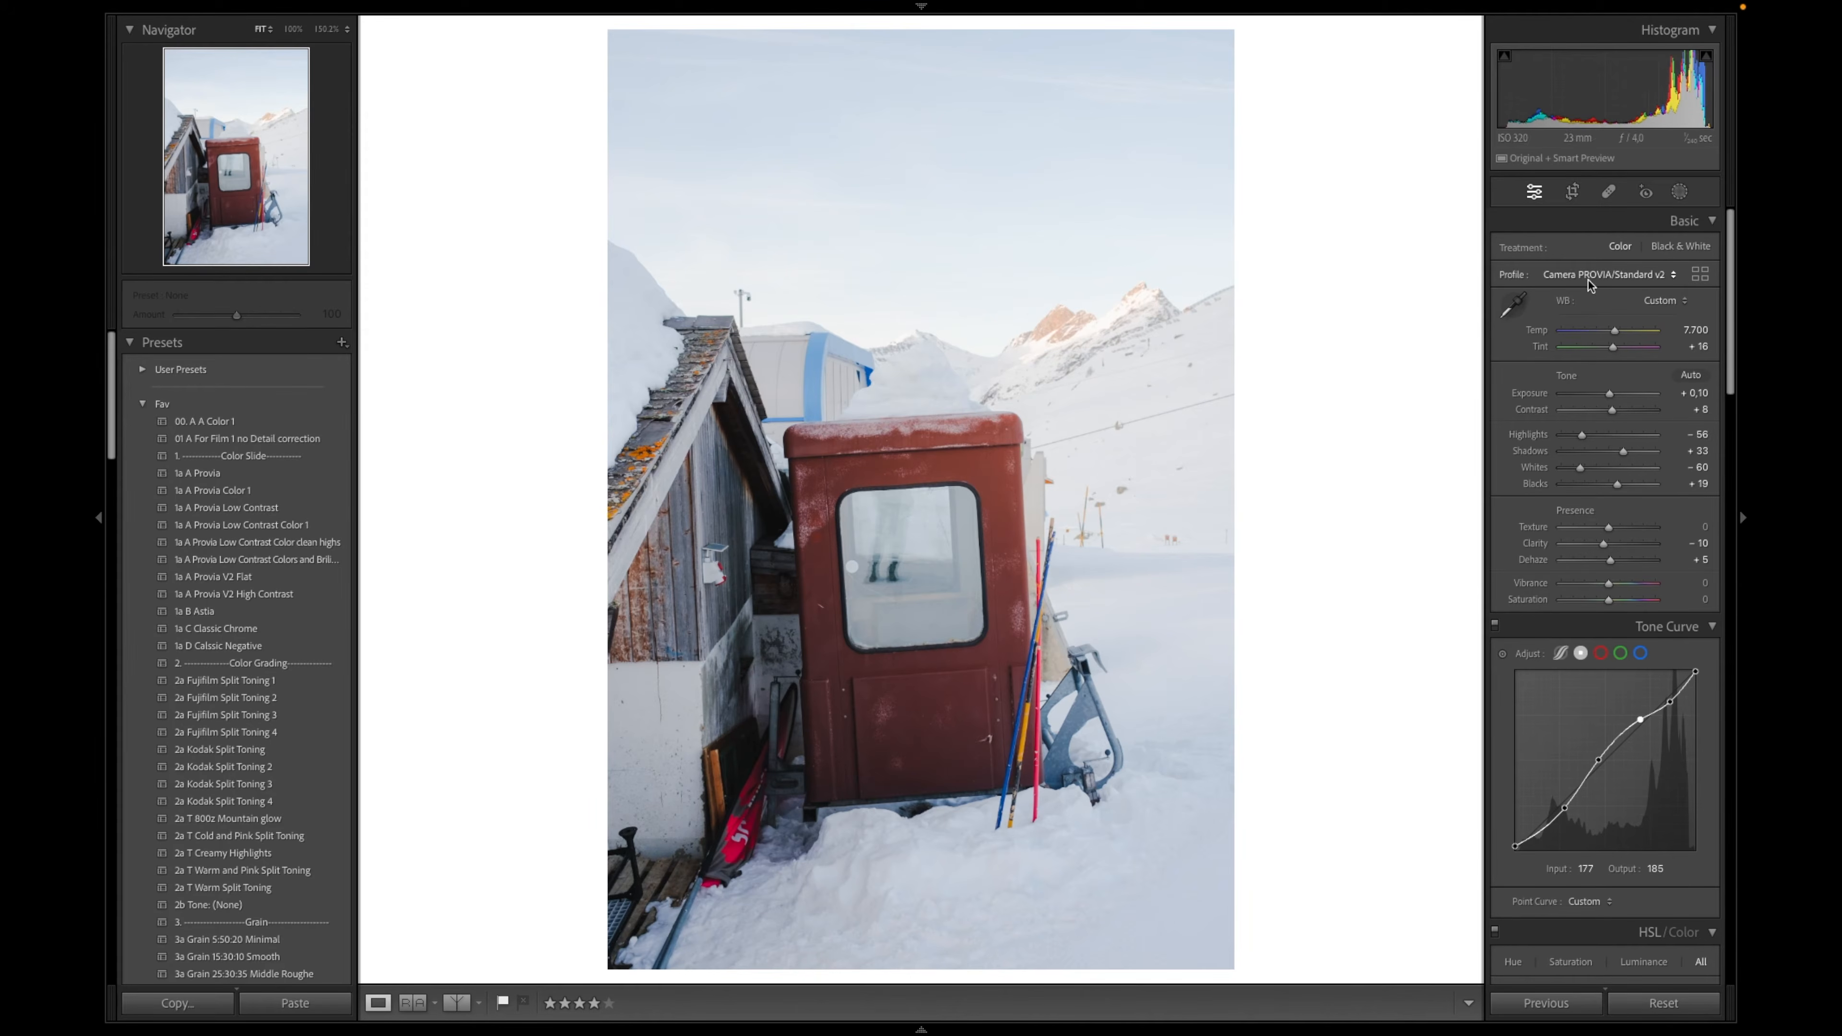
Straighten the cabin photo by rotating the crop to an angle of 1.88, and apply the crop
left_click(1571, 191)
left_click(1571, 192)
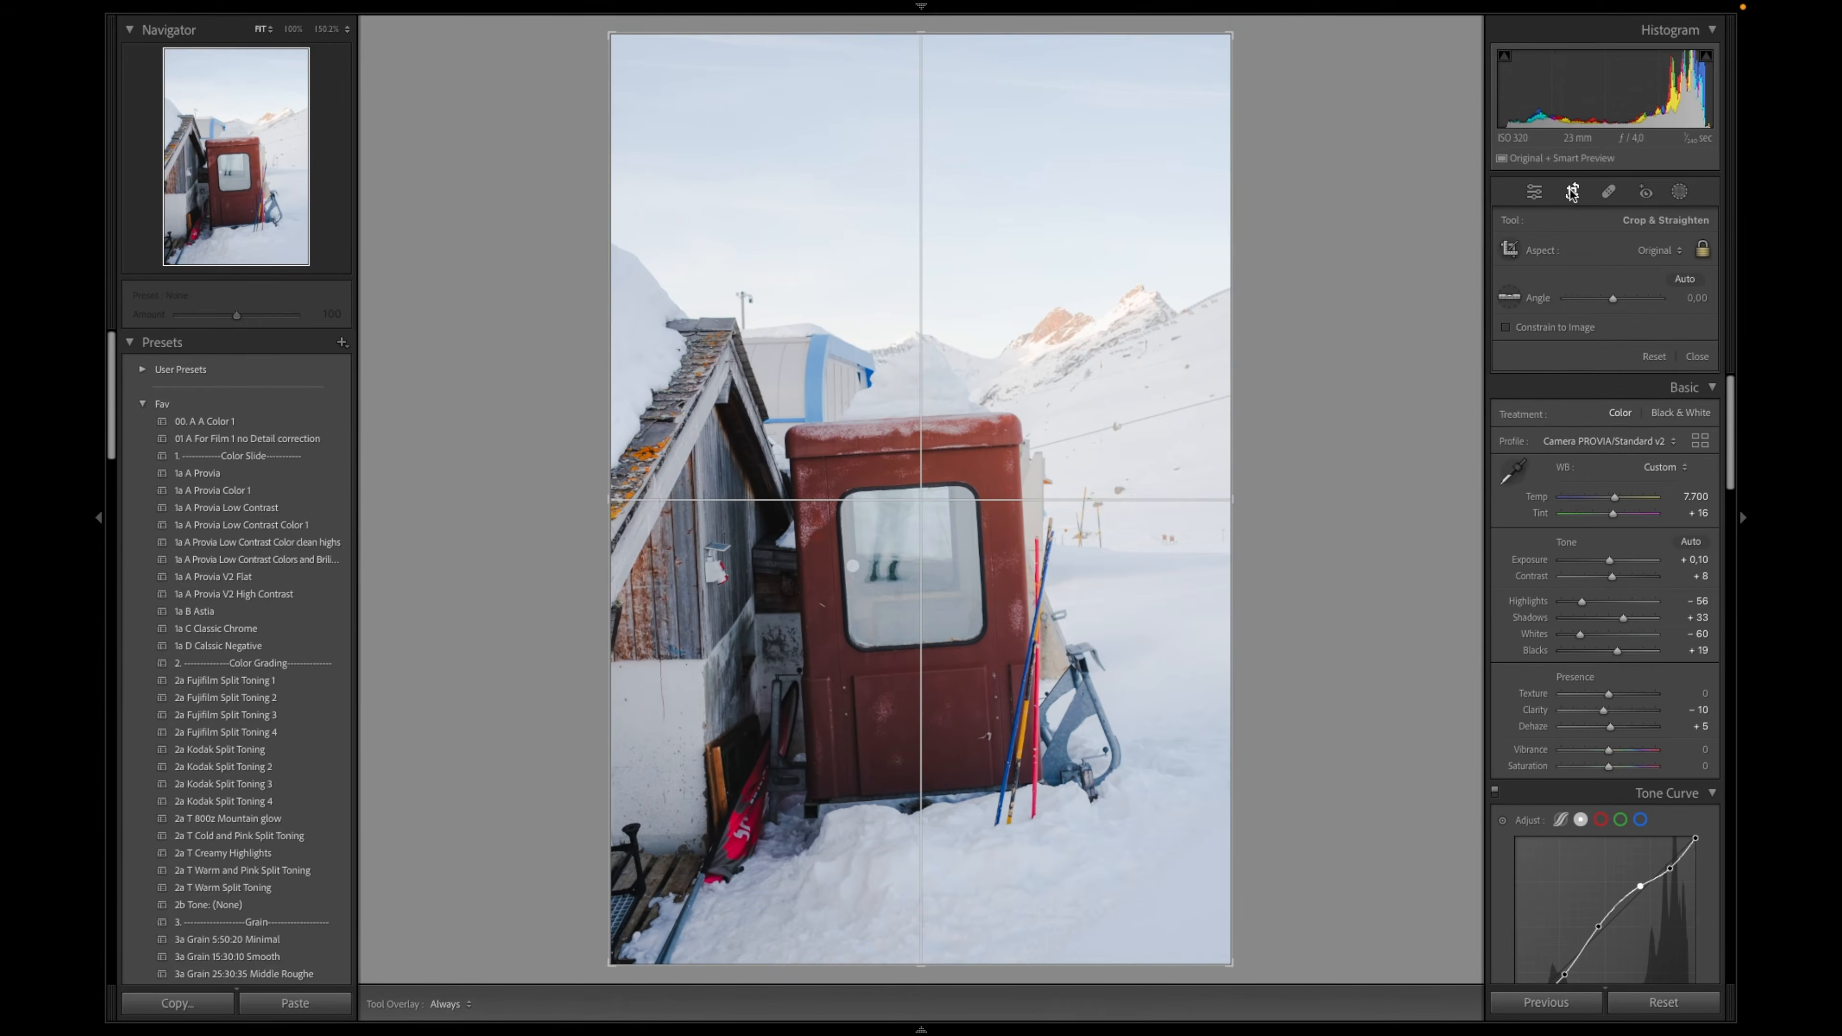
left_click(1571, 191)
left_click_drag(1613, 302, 1616, 302)
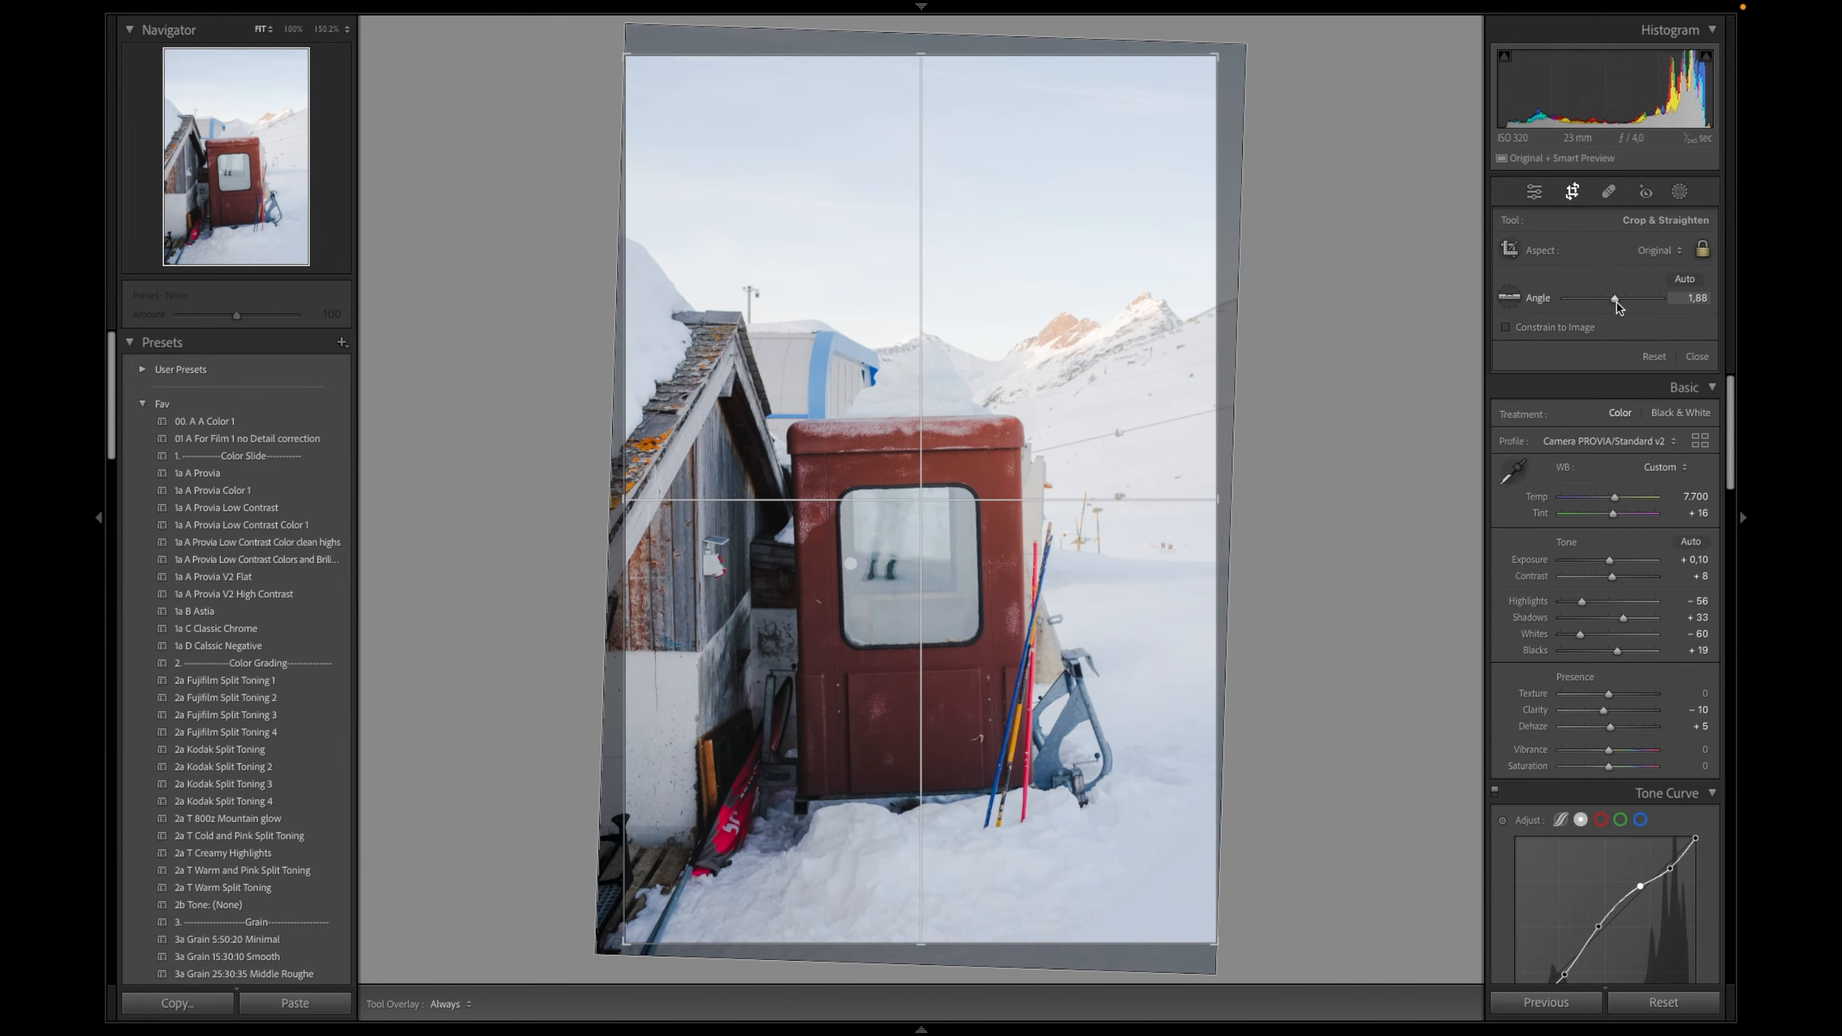
key("Return")
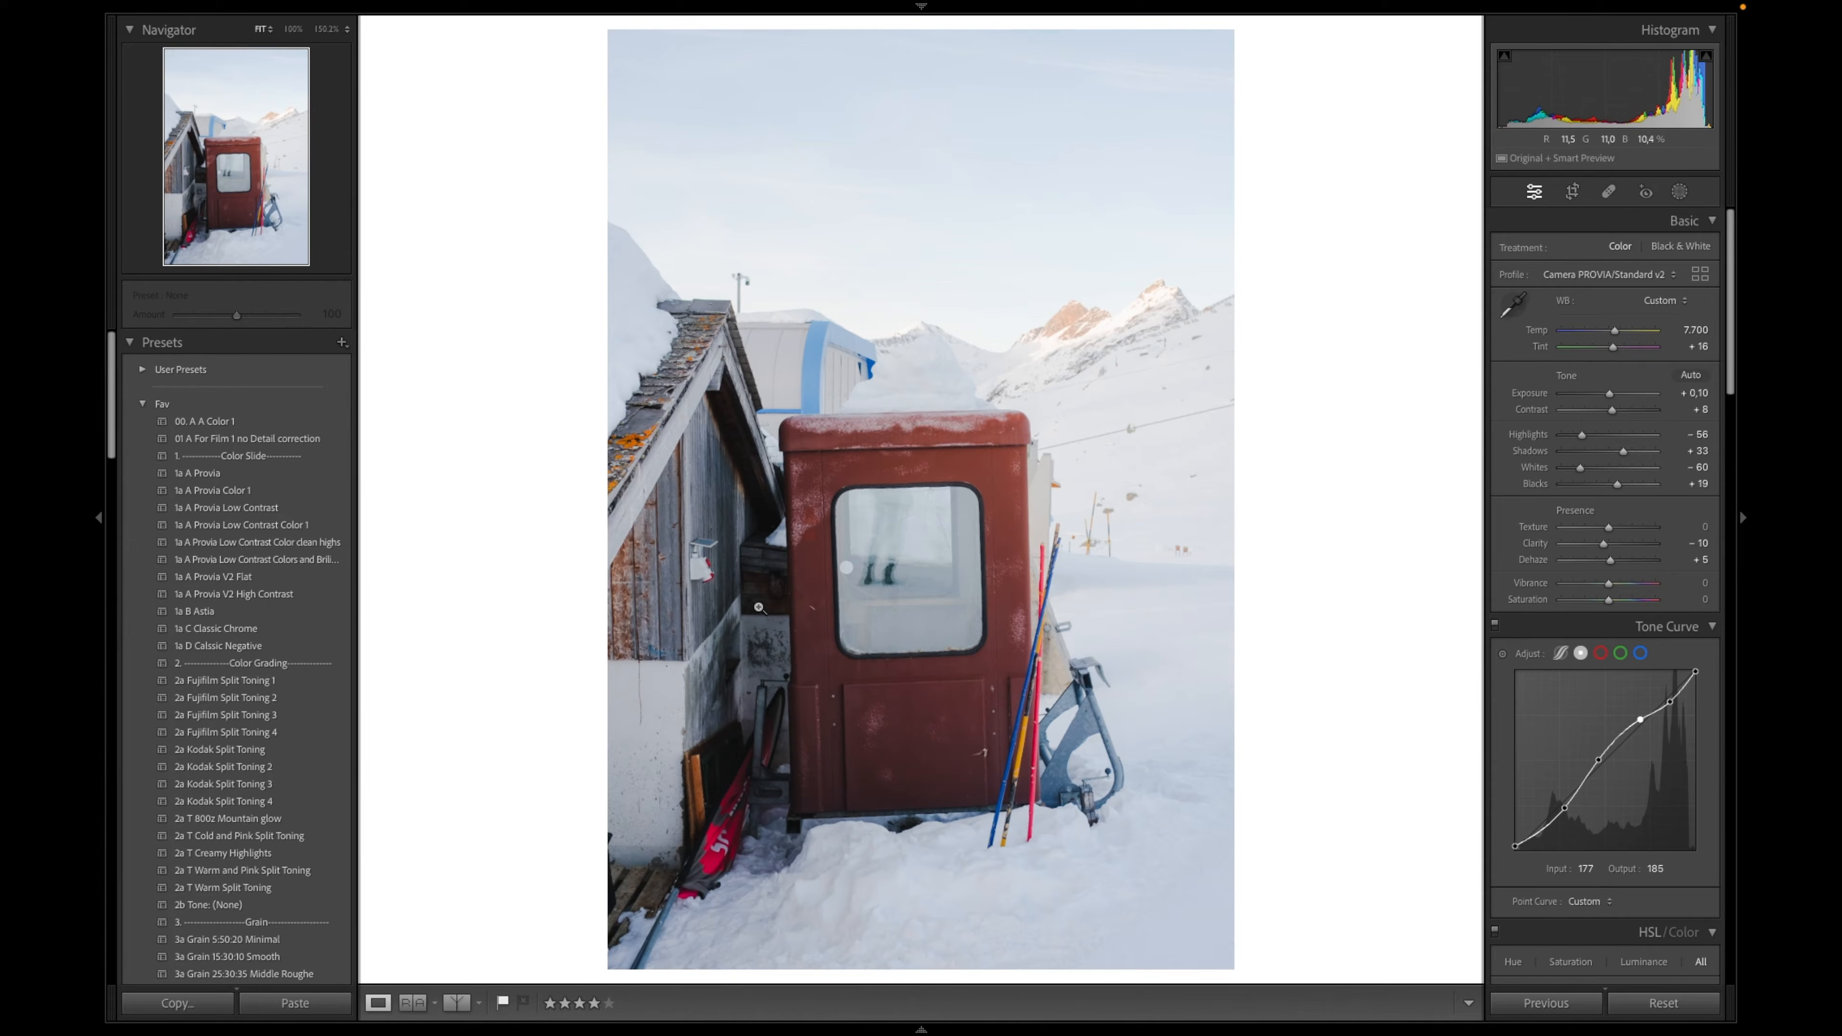
Compare the edited cabin photo with a reference photo in Reference view
left_click(411, 1004)
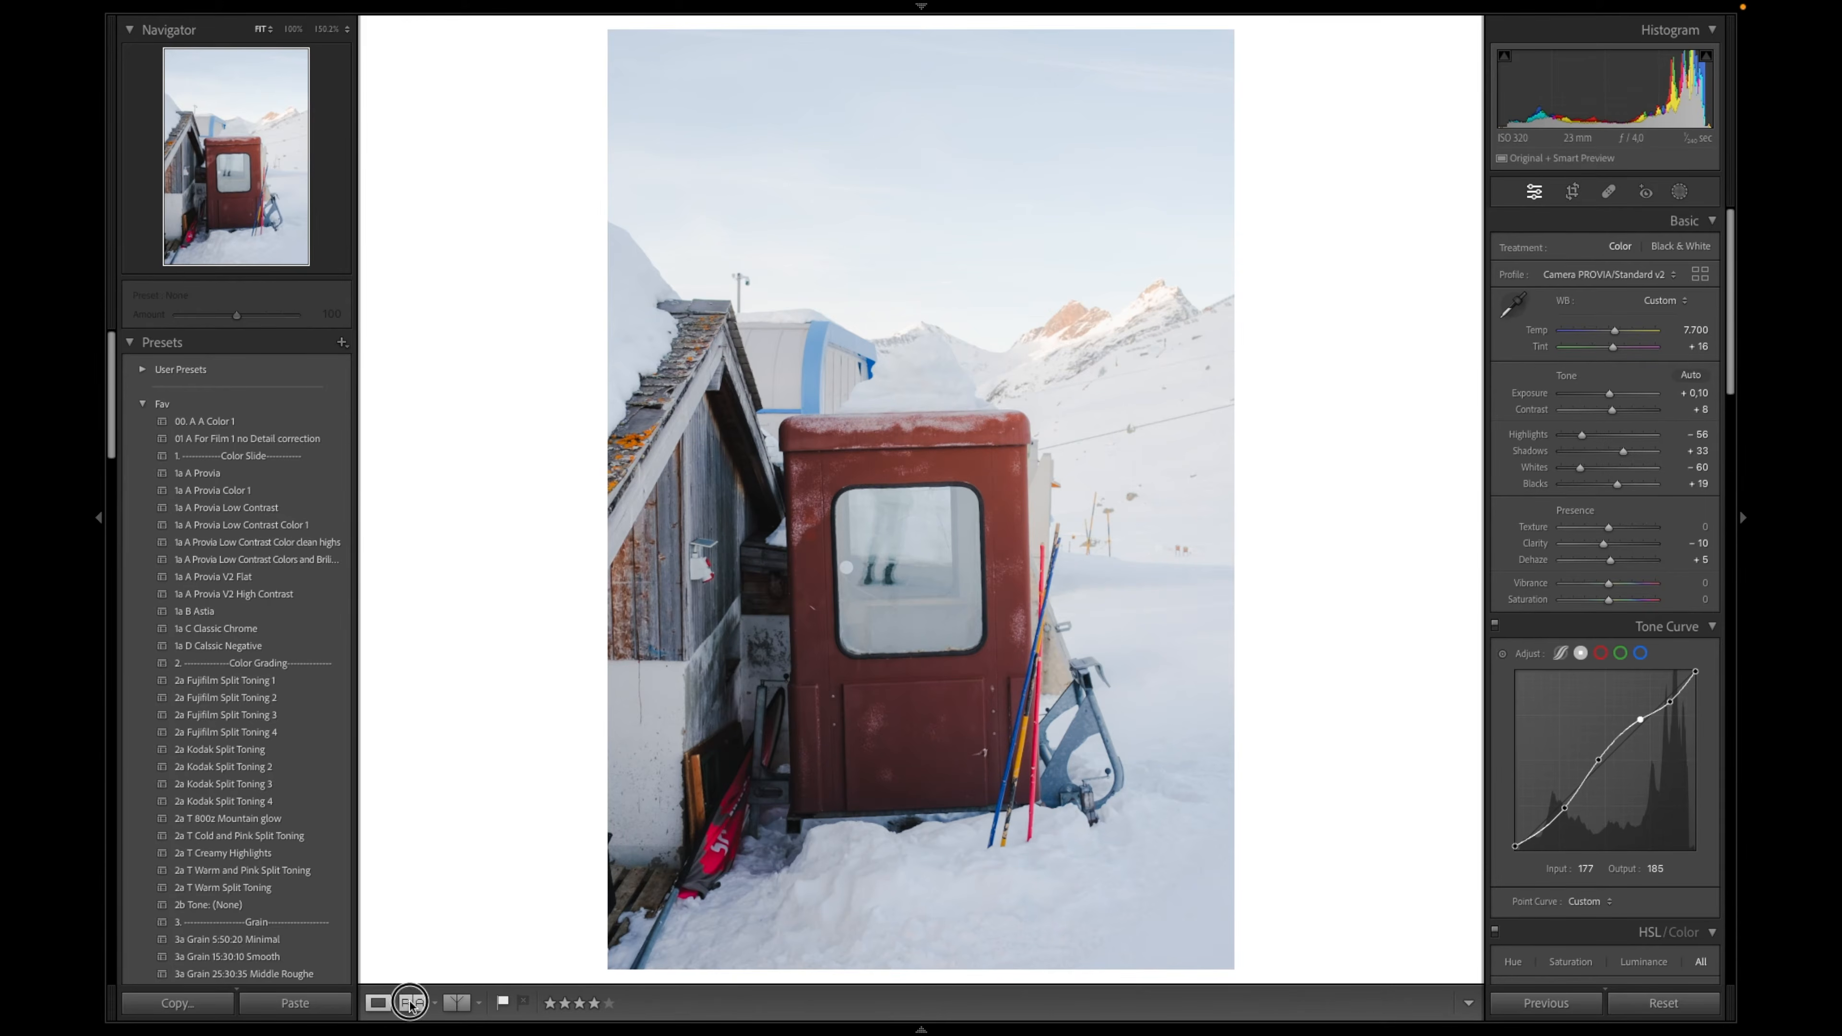
mouse_move(462, 1022)
left_click_drag(133, 981, 661, 675)
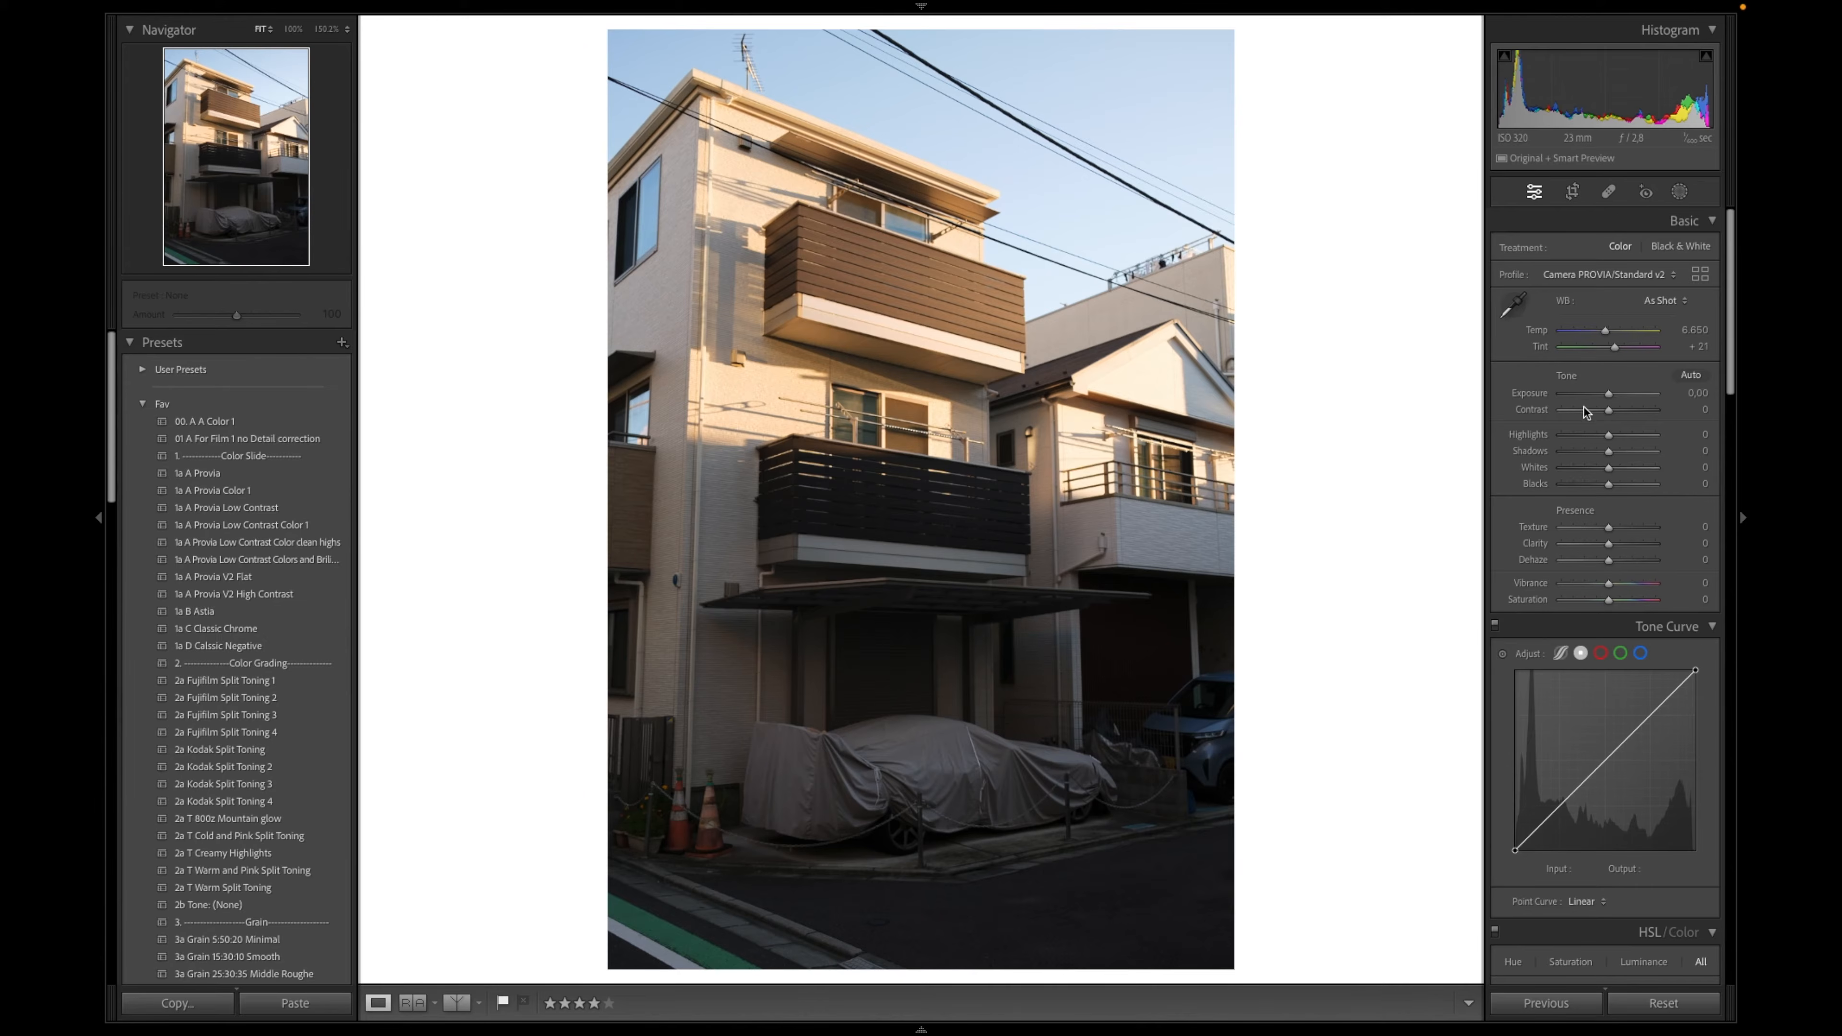
Set the house photo's exposure to +0.40 and apply the "1a A Provia Low Contrast Color 1" preset
left_click_drag(1608, 395, 1611, 396)
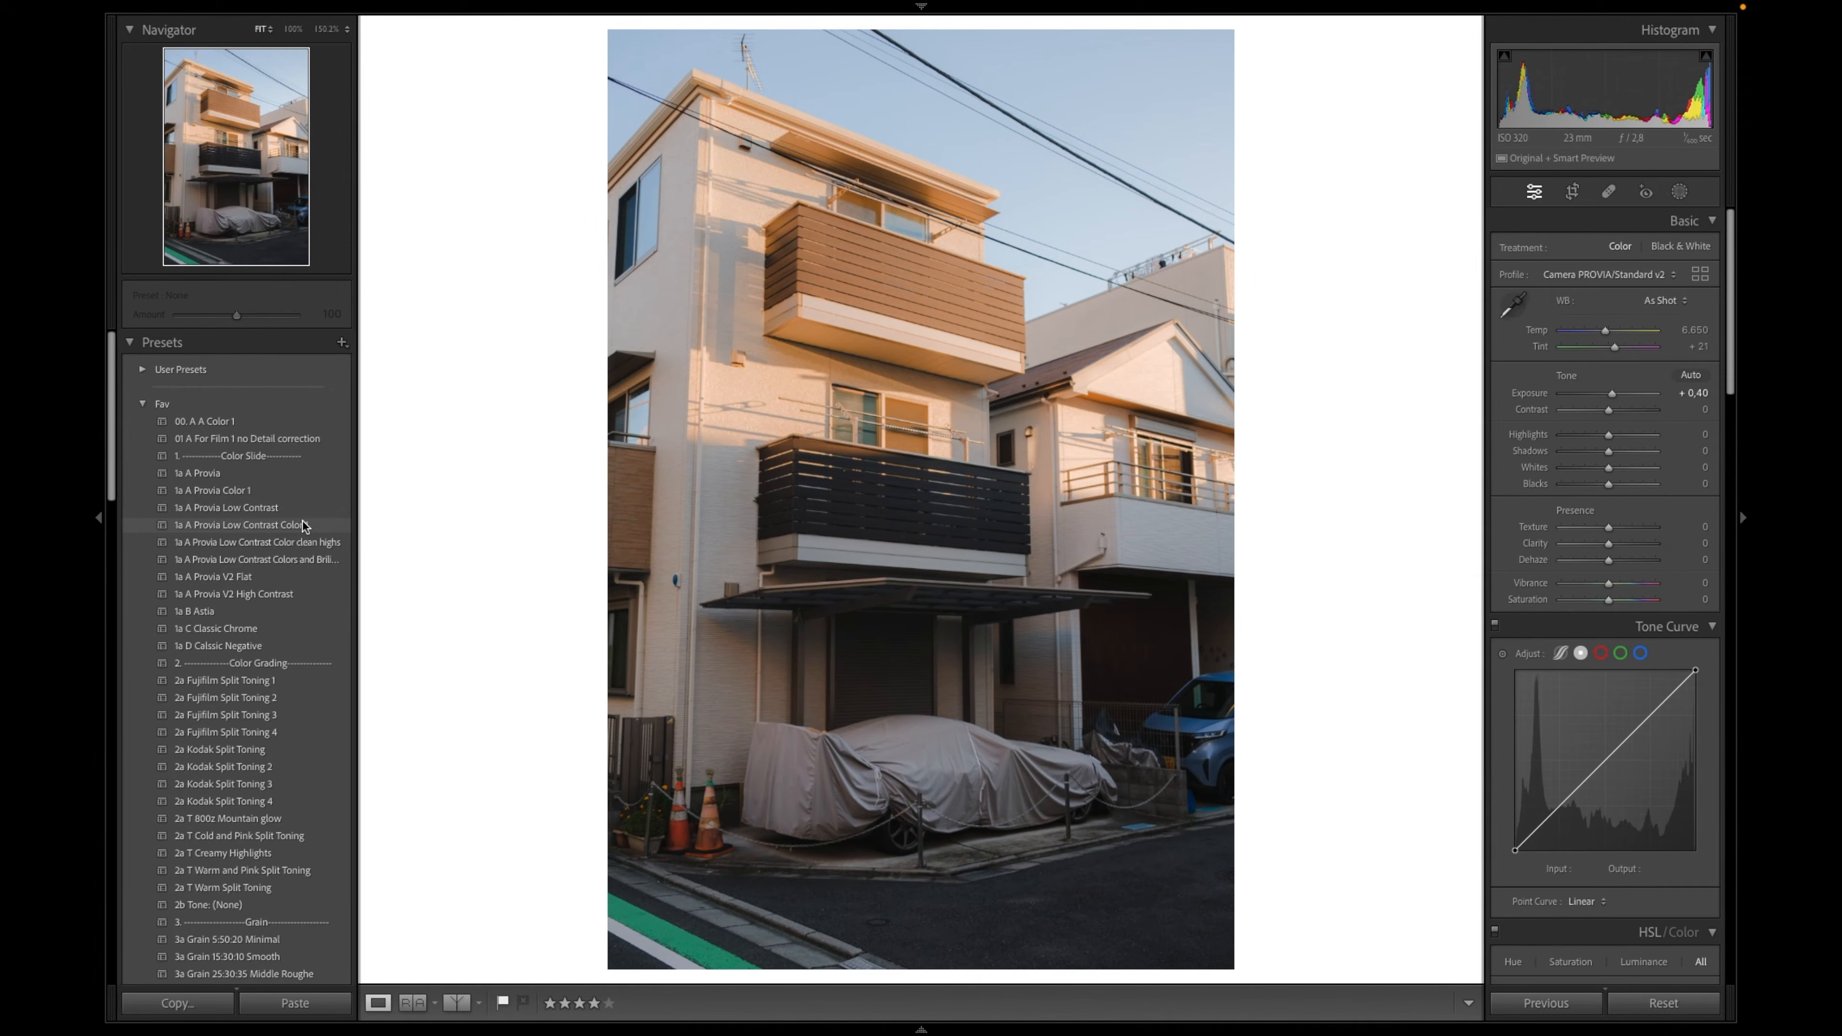
left_click(302, 527)
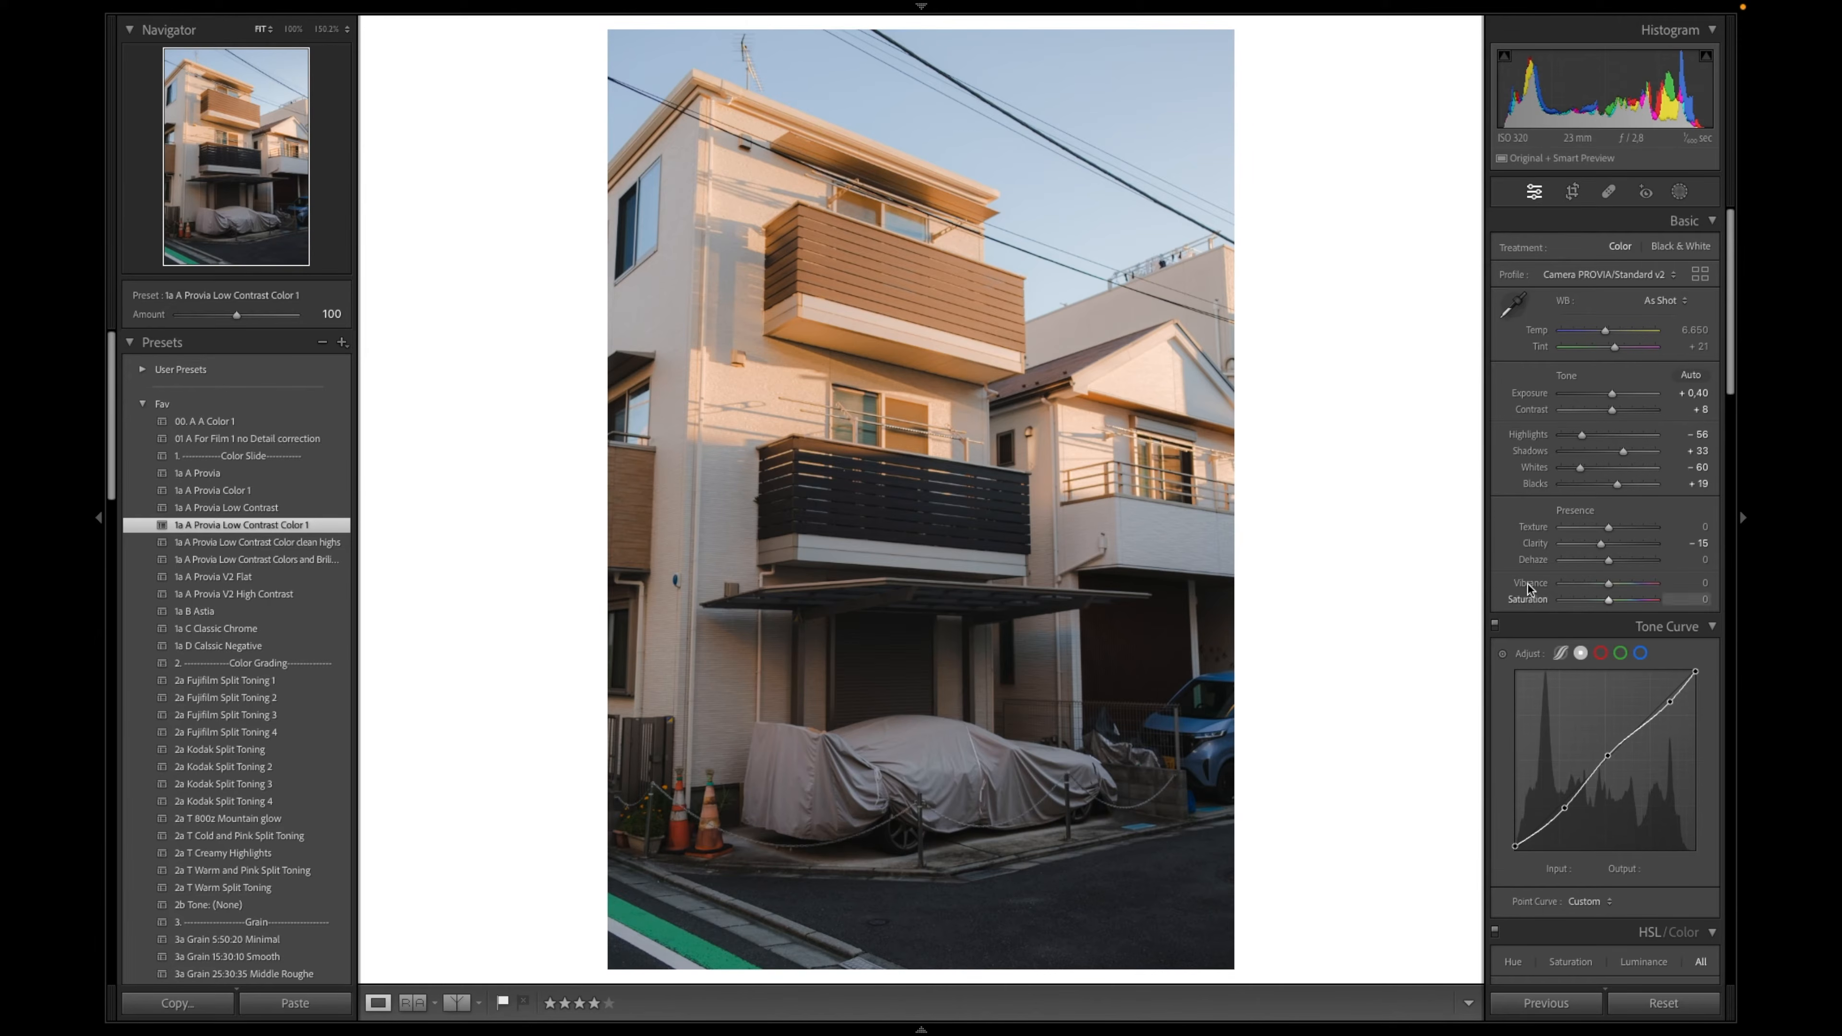
Review the preset's develop settings down to color grading and apply the "2a Kodak Split Toning 3" preset to the house photo
scroll(1528, 586, "down", 5)
scroll(1516, 596, "up", 5)
scroll(1520, 566, "down", 15)
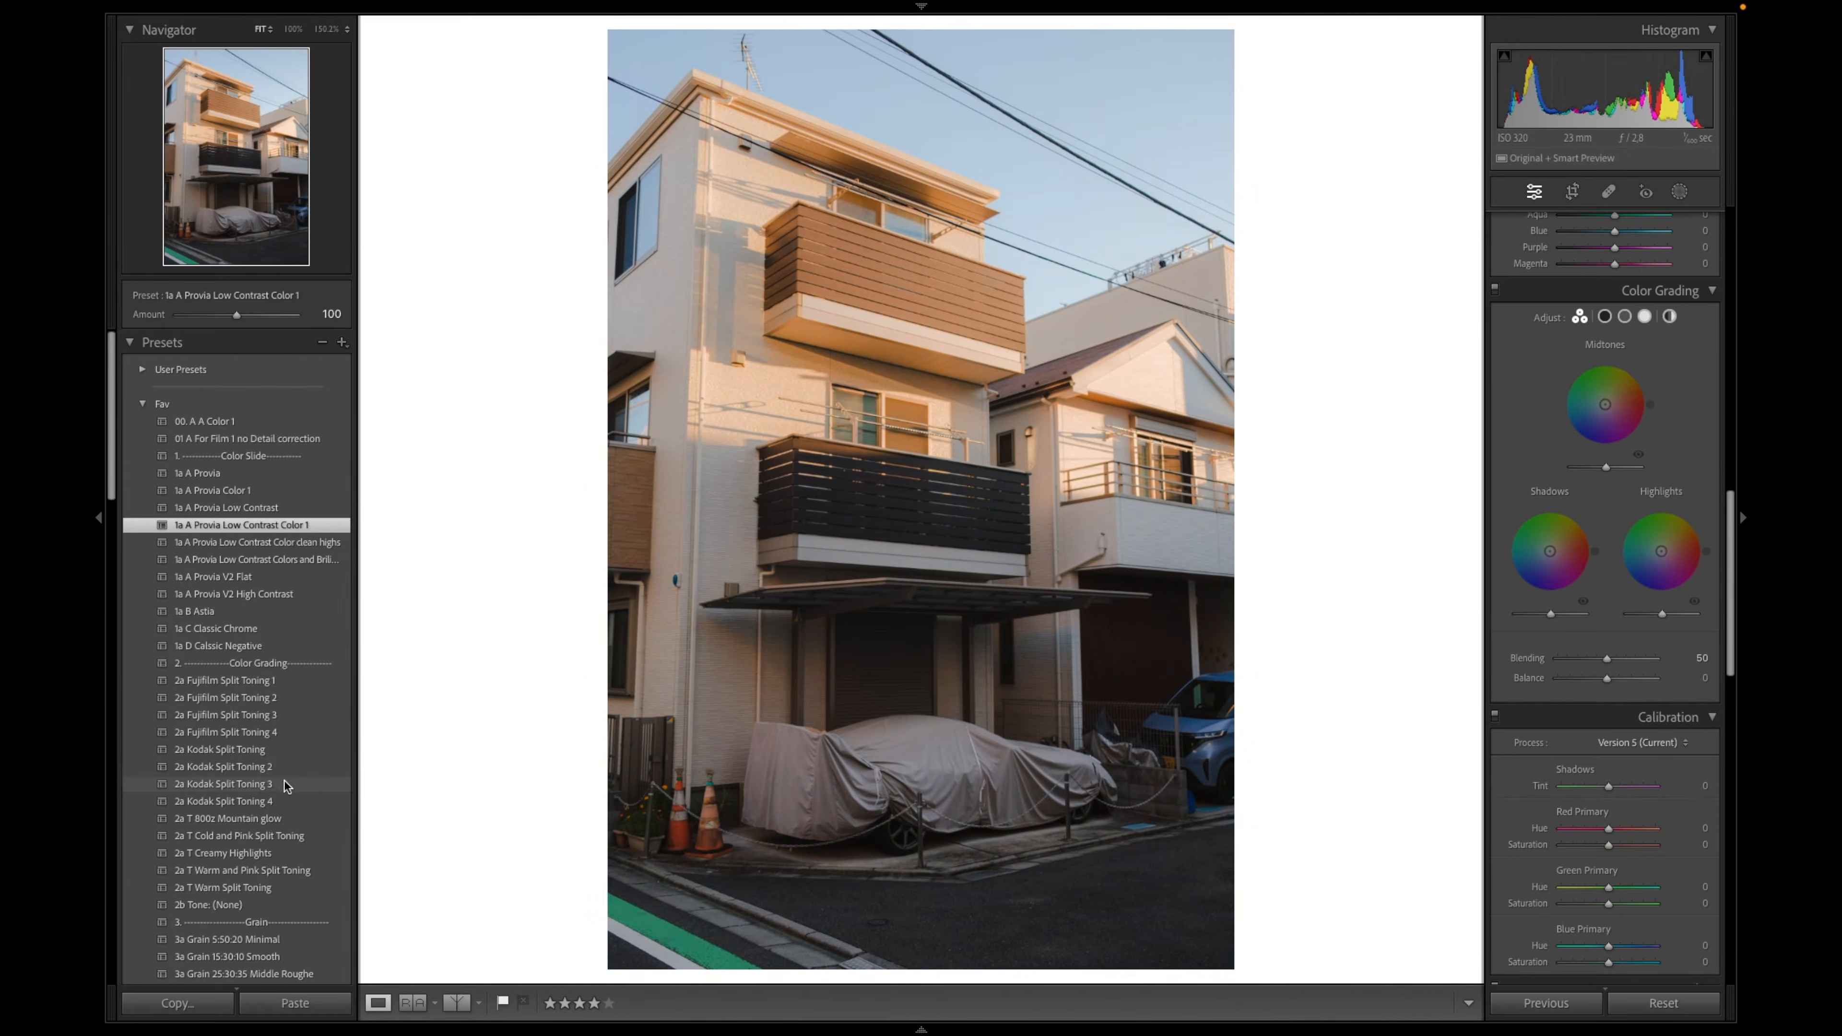
left_click(328, 784)
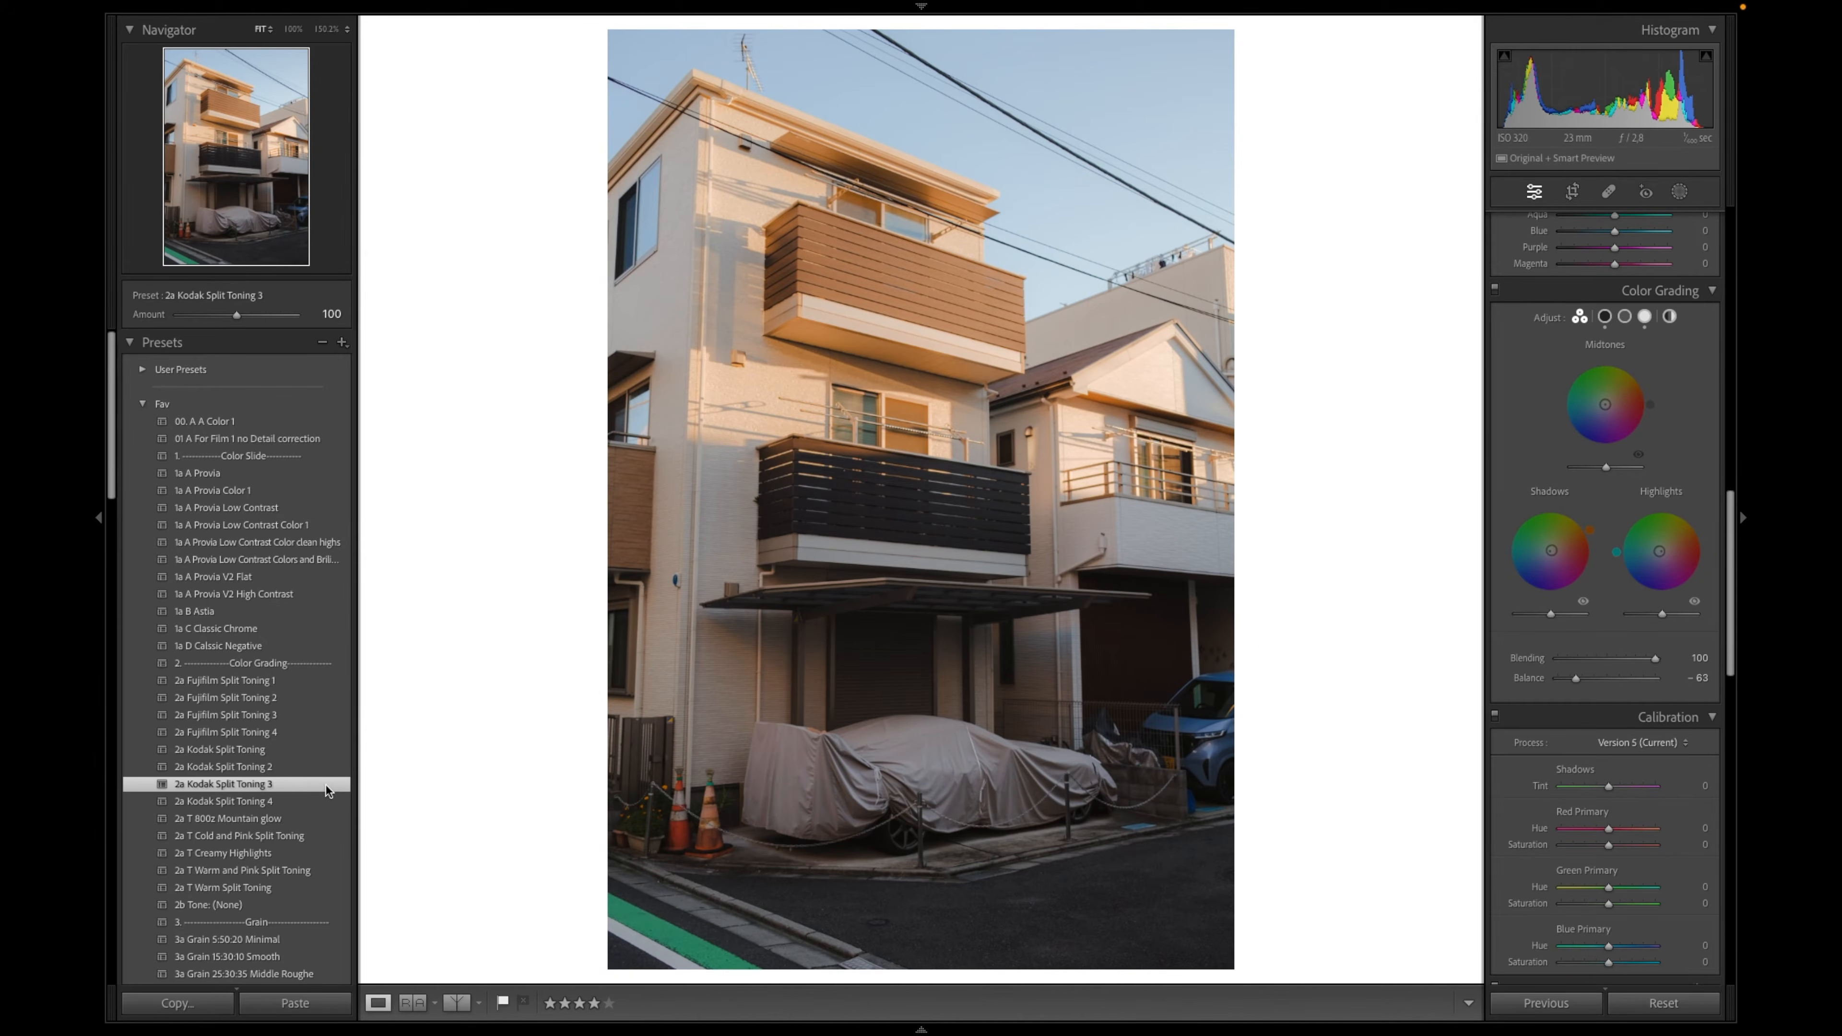
Enable lens profile corrections for the house photo, toggling them to compare, and keep Distortion at 100
scroll(1540, 812, "down", 10)
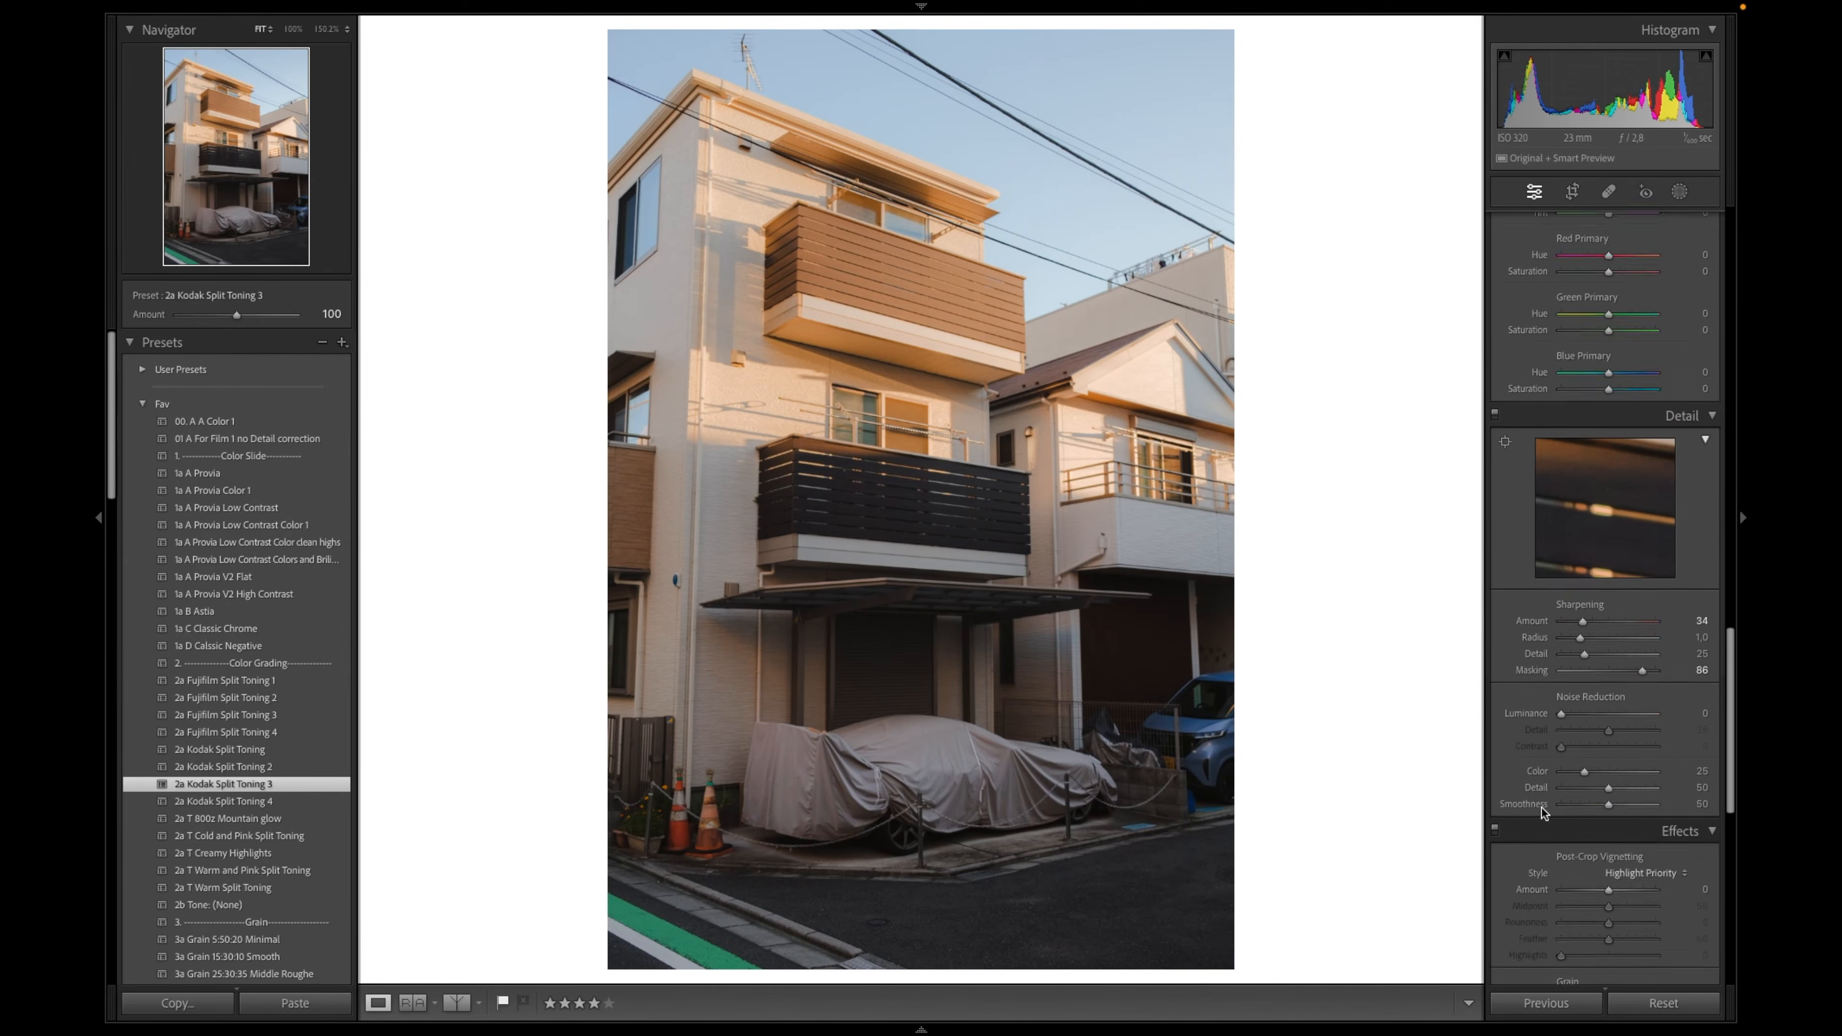
scroll(1540, 812, "down", 2)
left_click(1521, 645)
left_click(1520, 648)
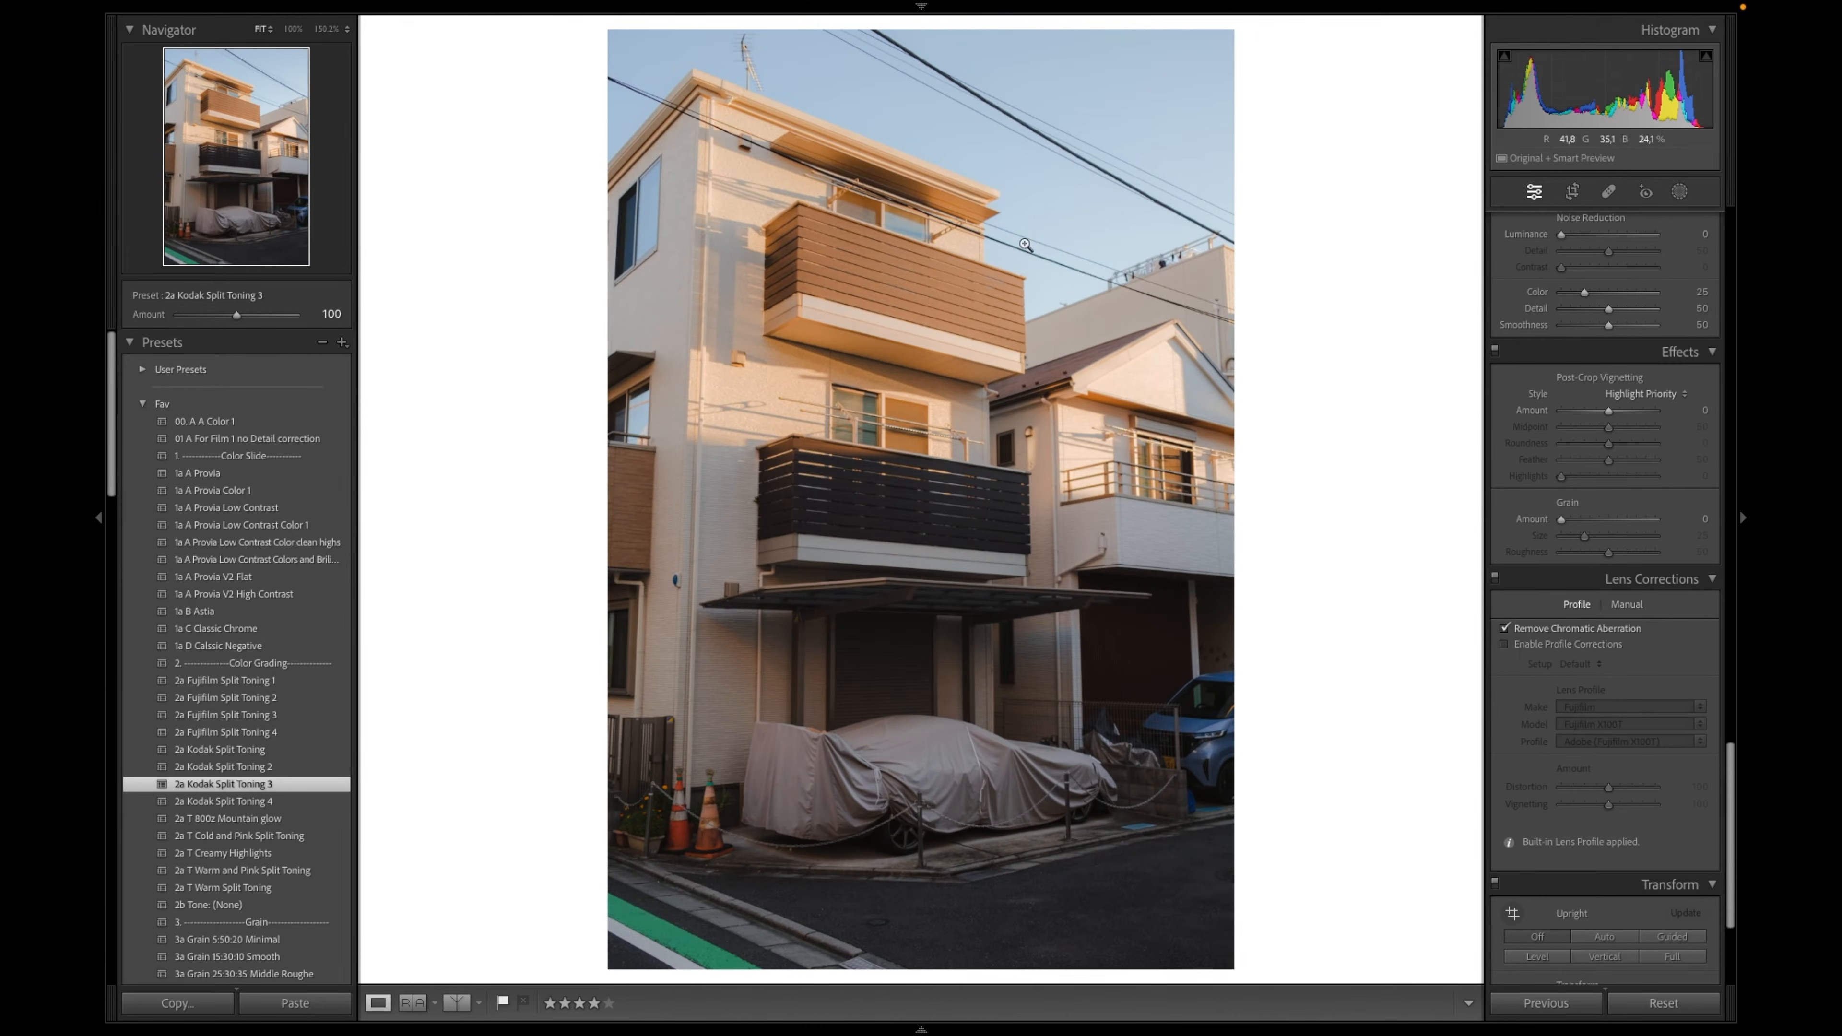
left_click(1521, 645)
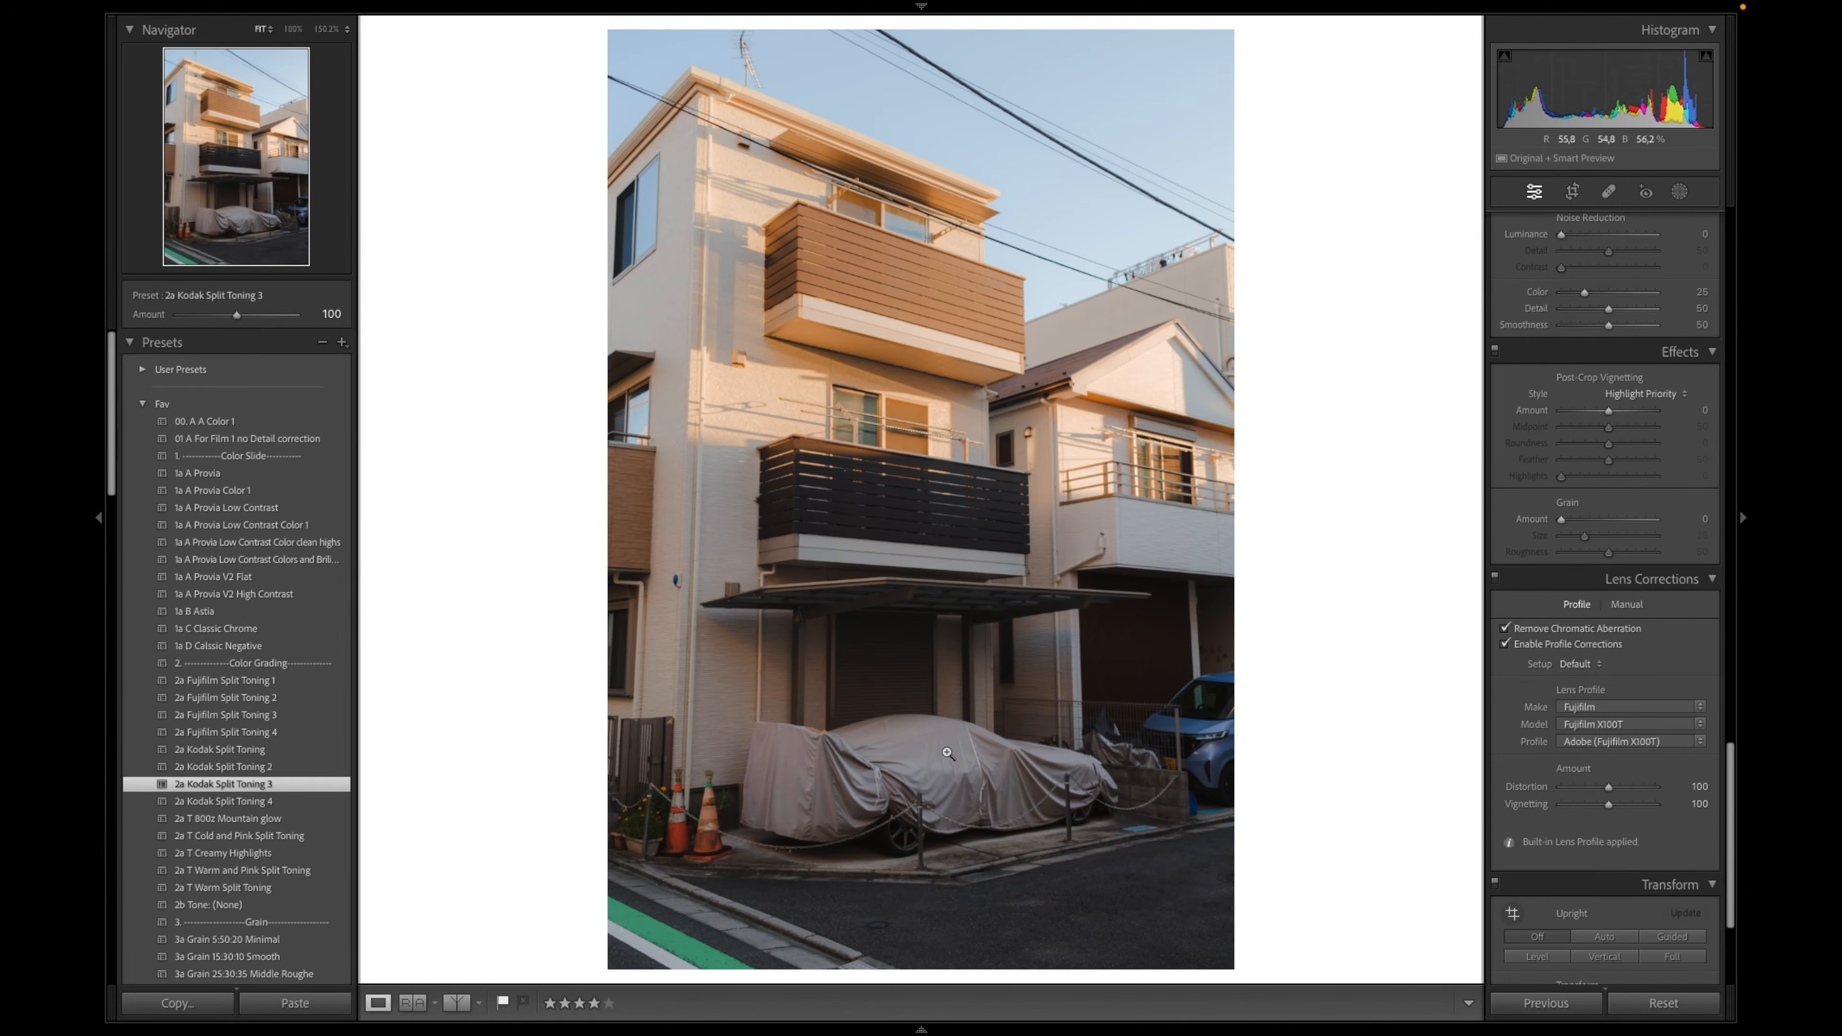
left_click(1617, 787)
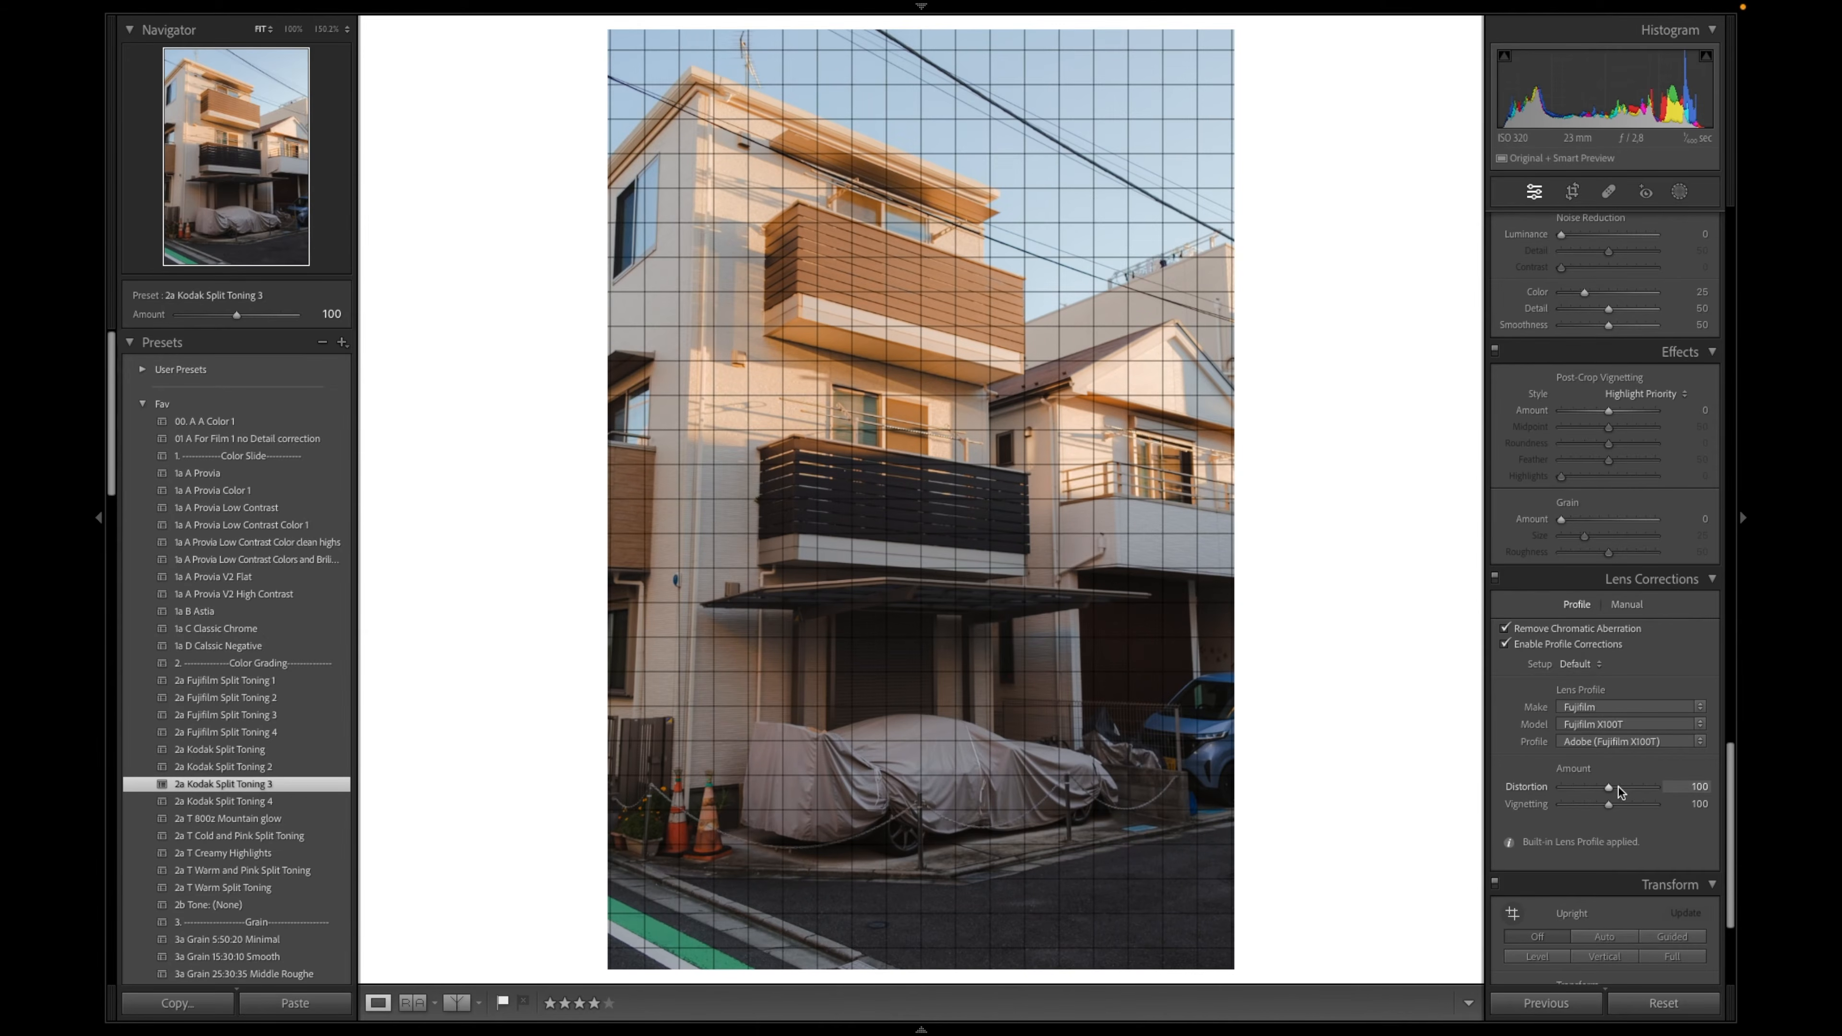
Raise the midtone point on the house photo's point curve to input 134, output 144
scroll(1646, 787, "up", 5)
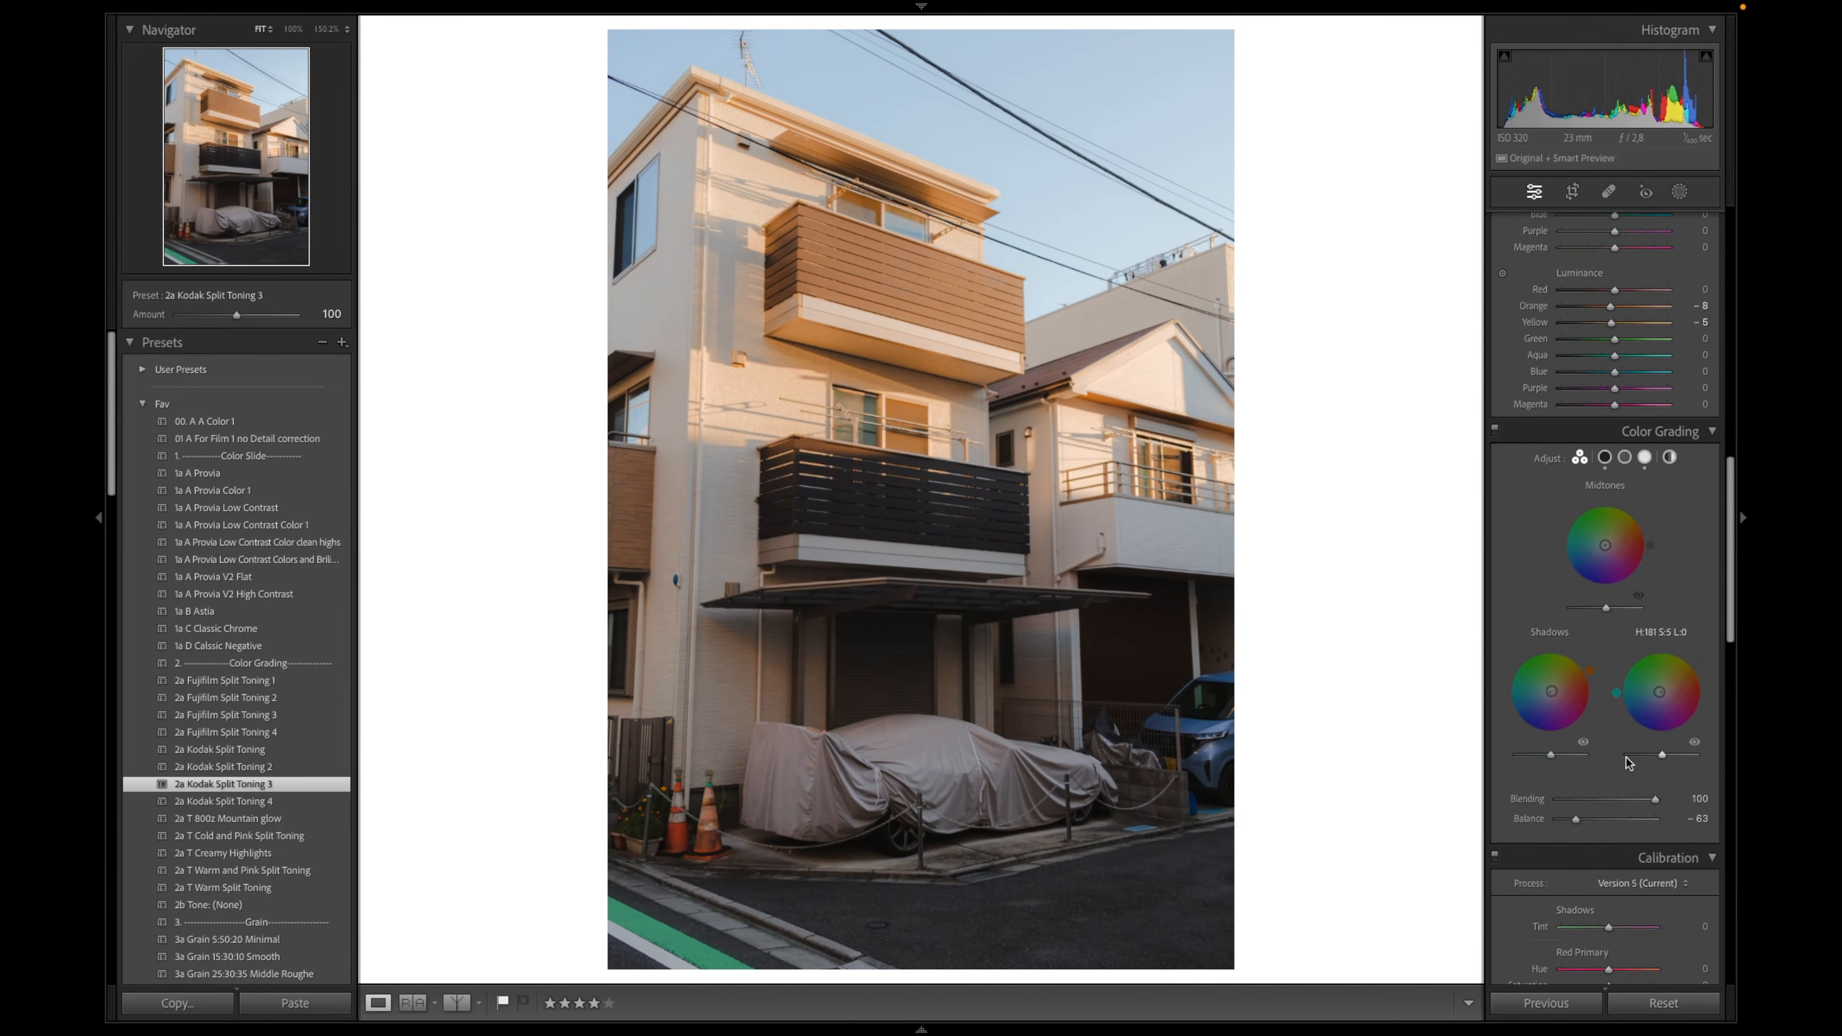
scroll(1626, 762, "up", 8)
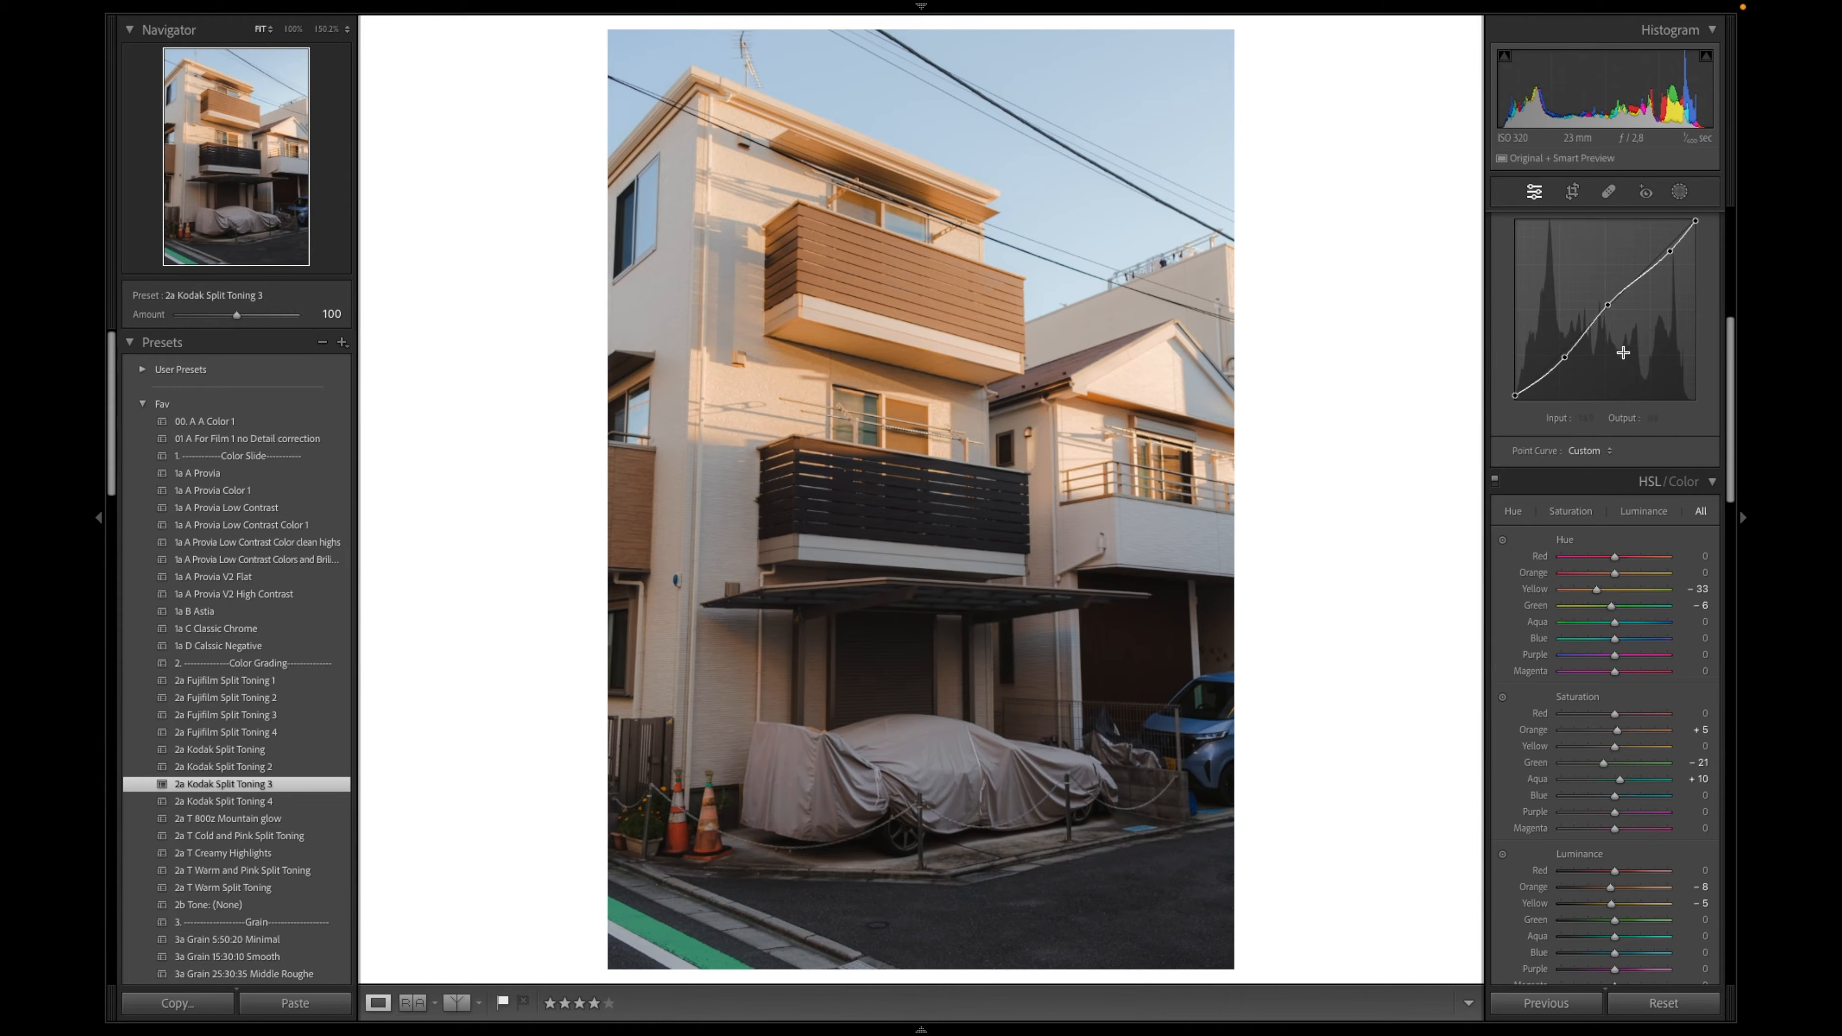
scroll(1595, 464, "up", 4)
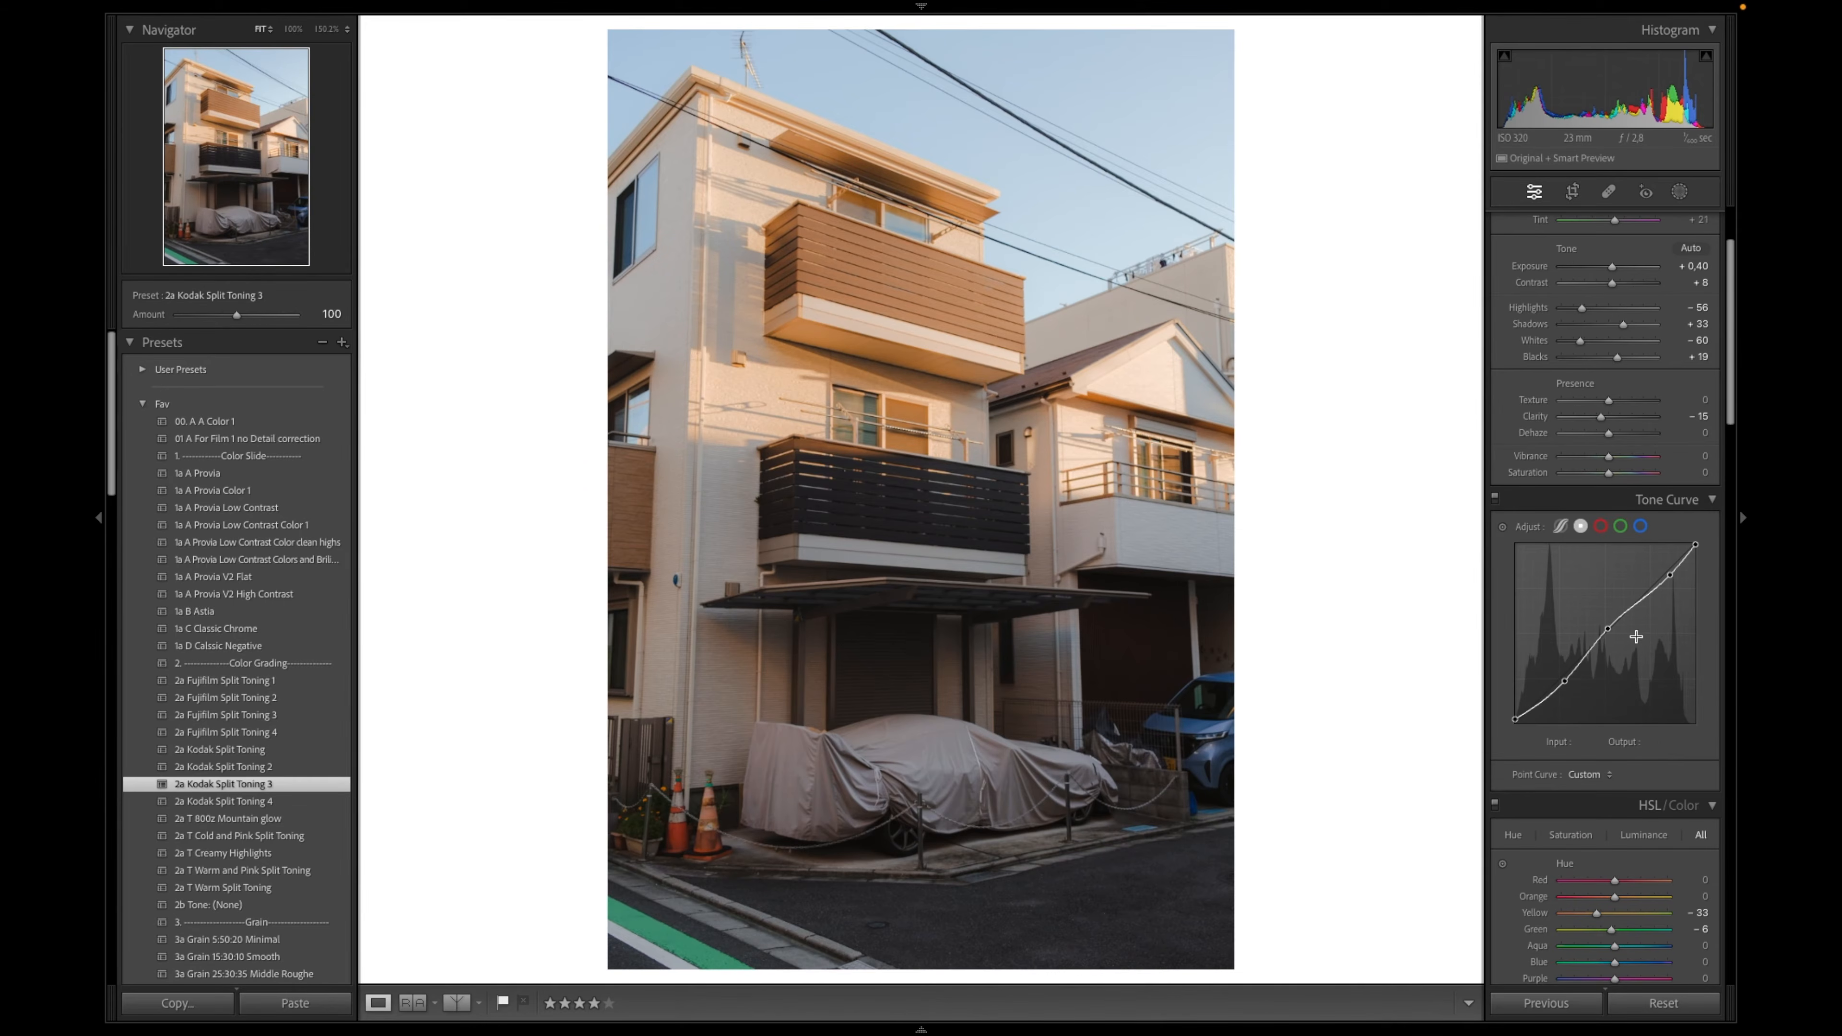
left_click_drag(1608, 628, 1609, 624)
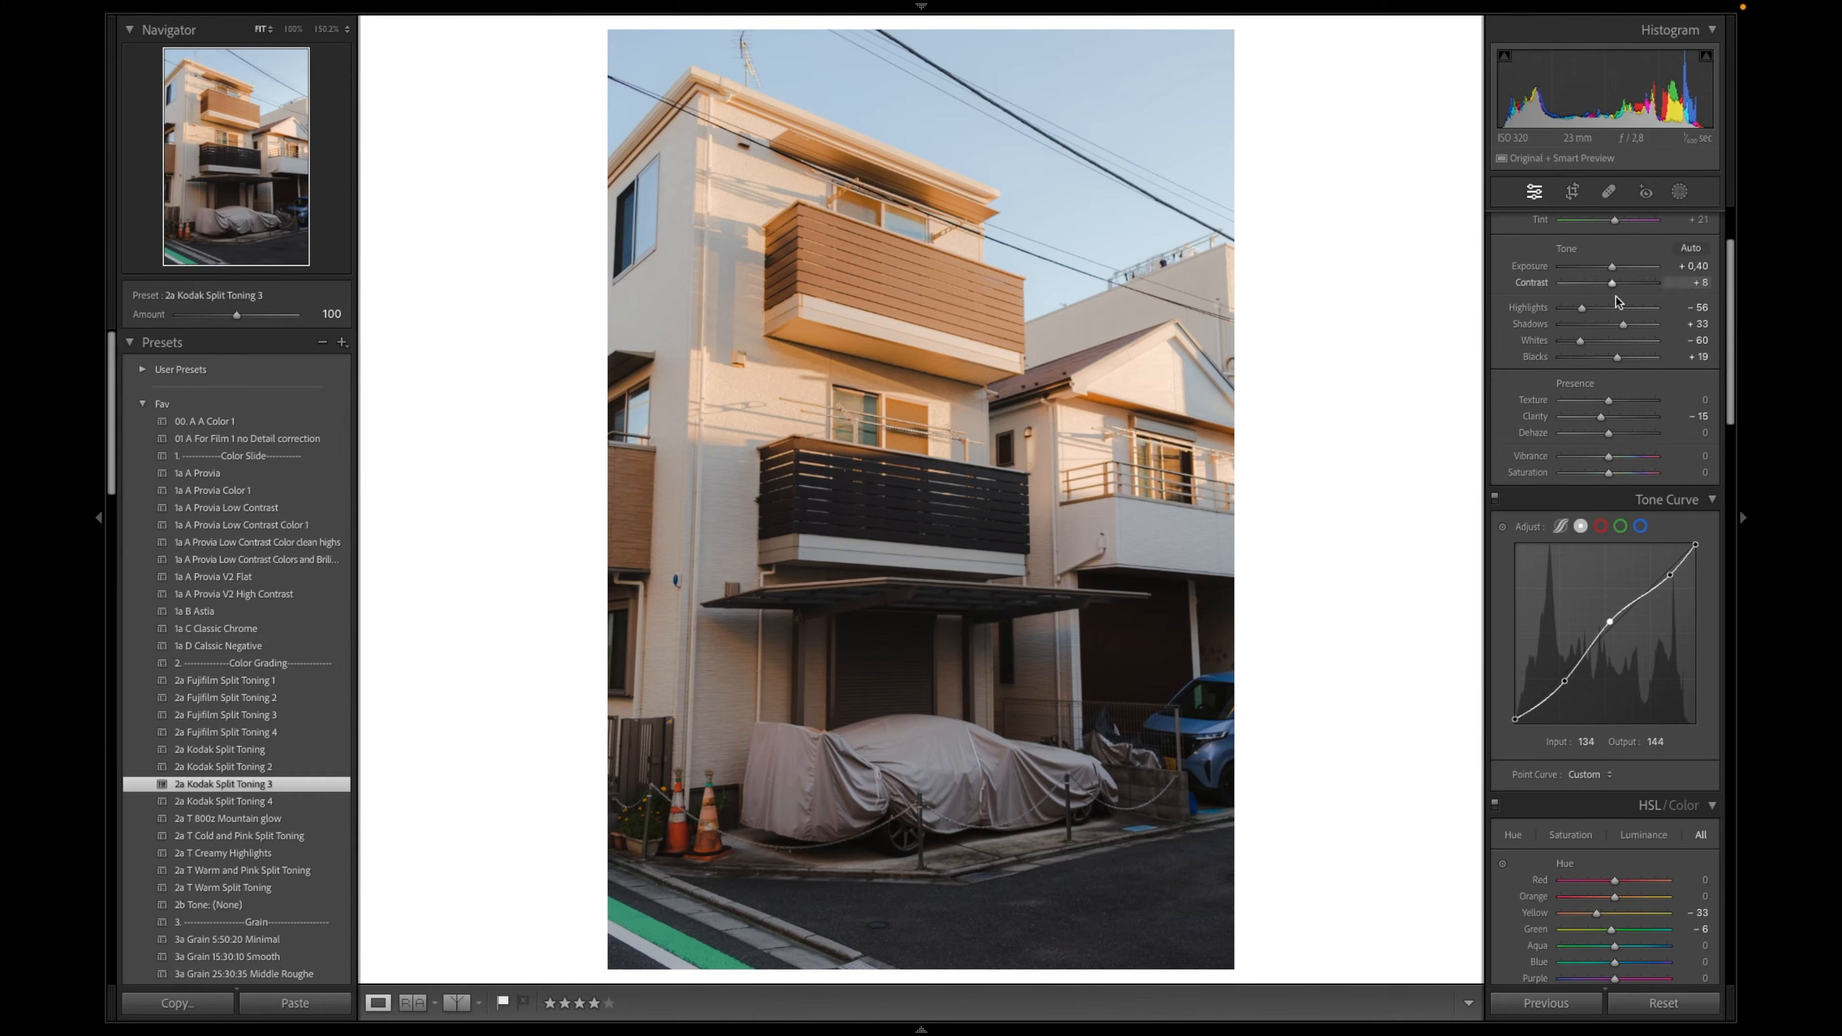
Set the house photo's highlights to -46 and shadows to +43
key("Up")
key("Up")
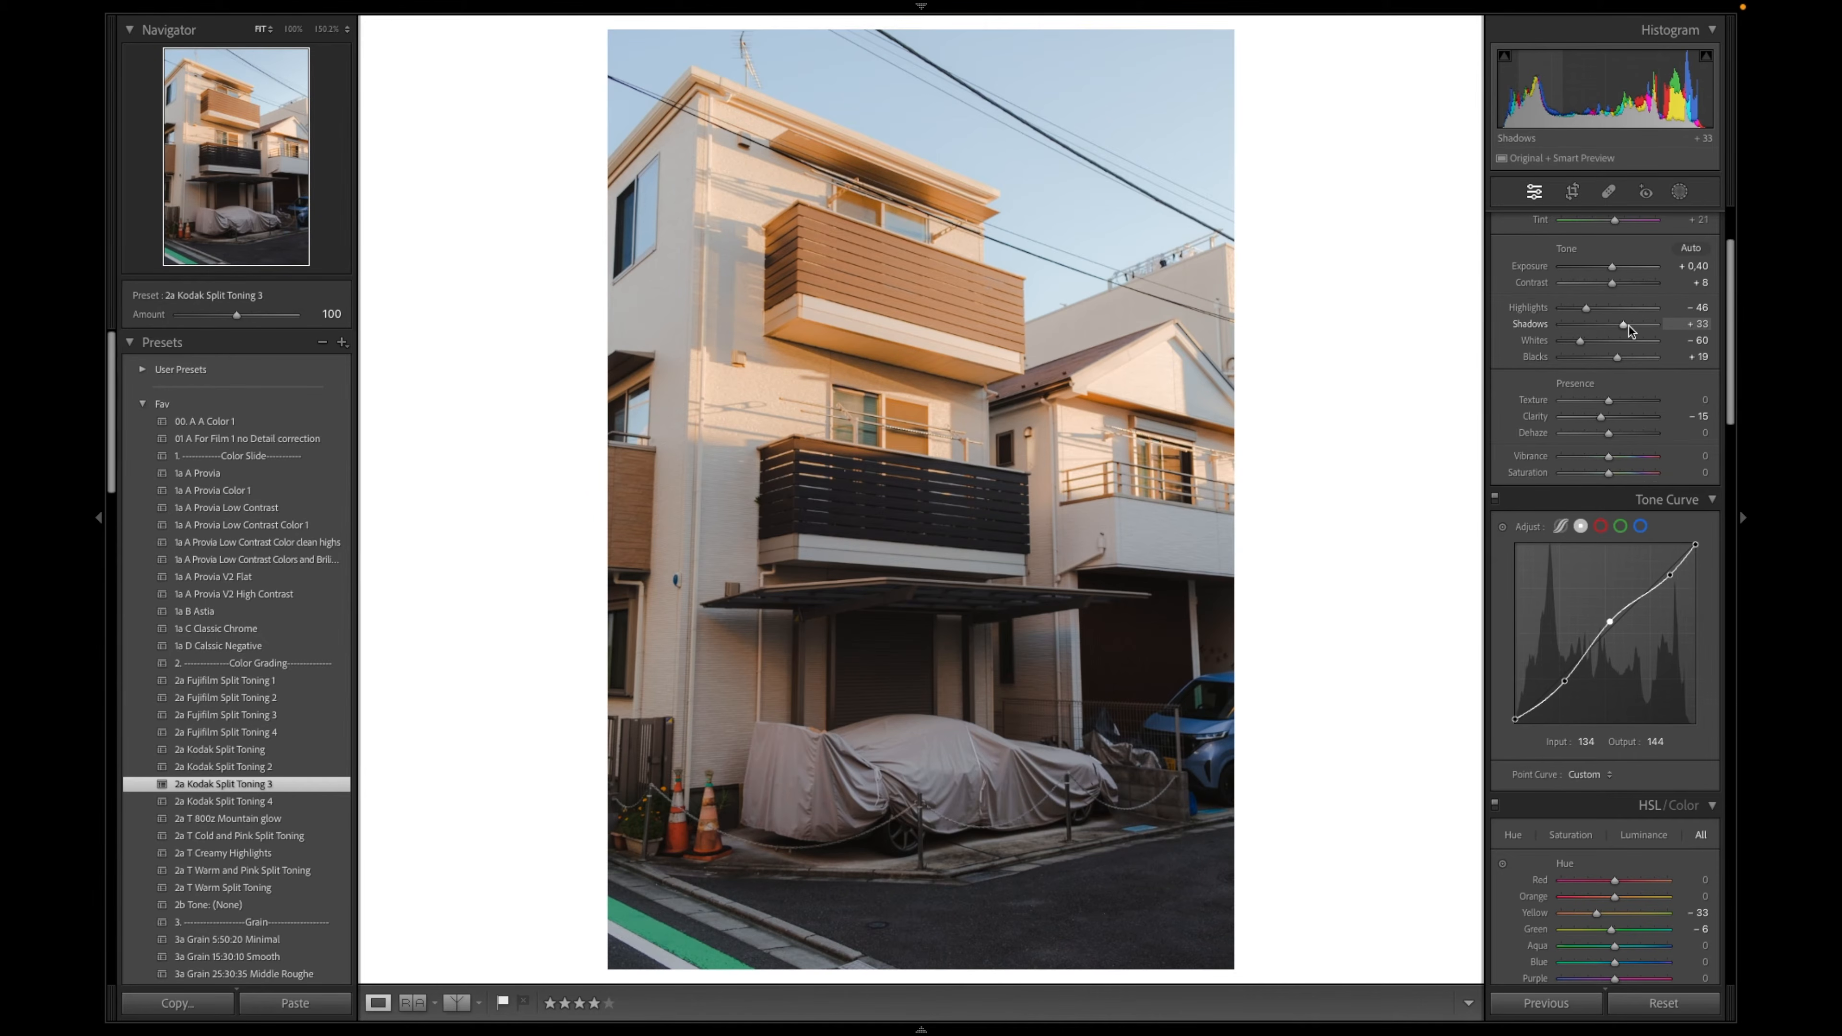
key("Up")
key("Up")
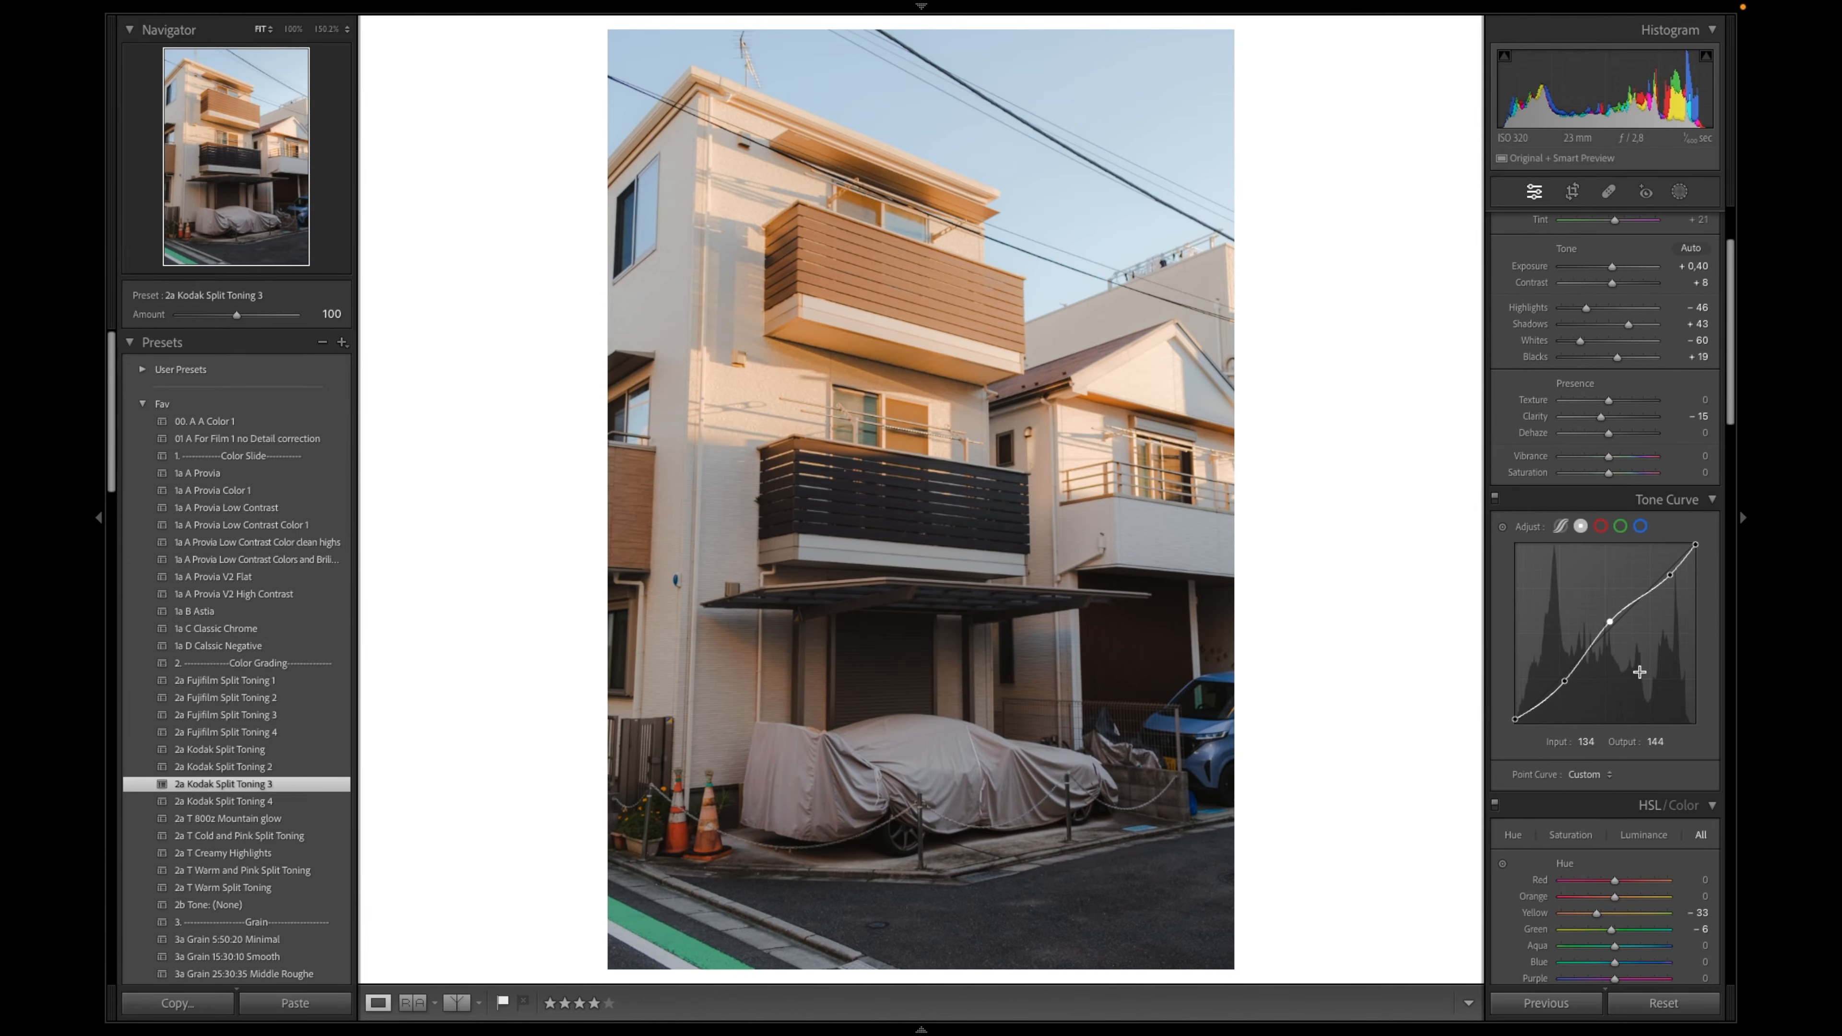
Check the parametric curve's region values and compare the house photo with another edit of it in Reference view
left_click(1560, 527)
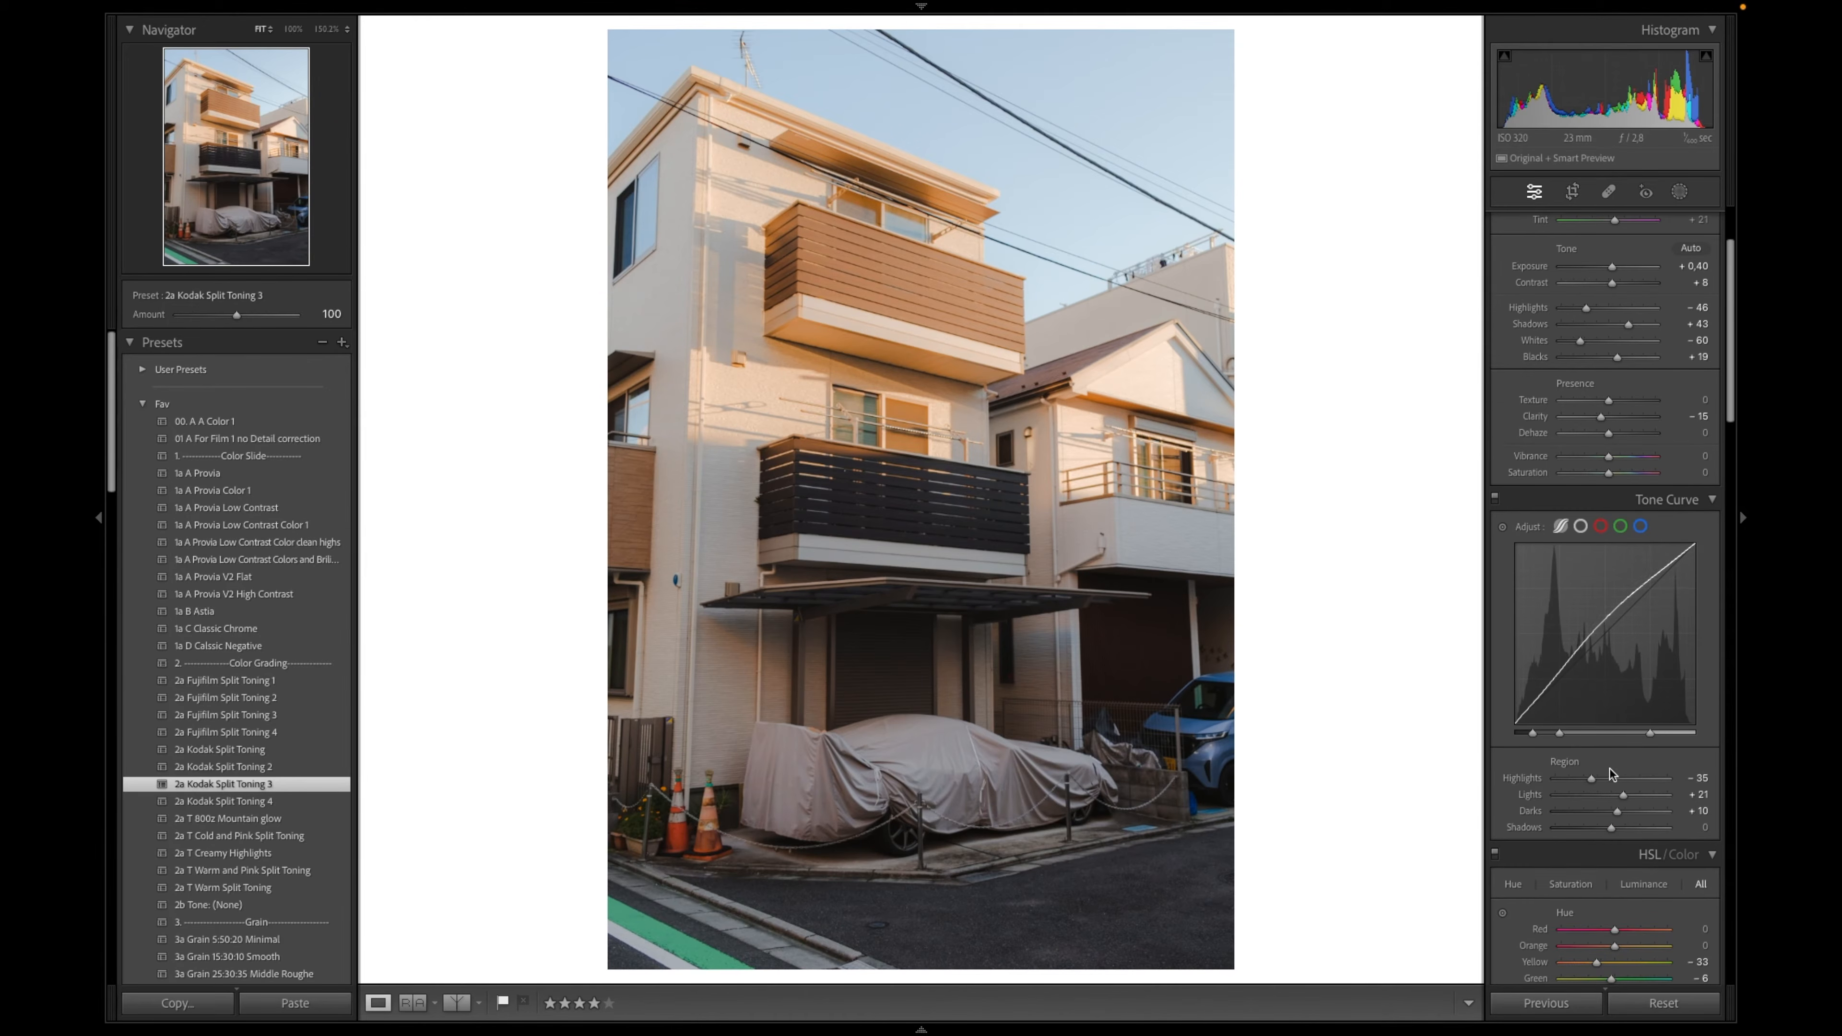
scroll(1614, 776, "down", 1)
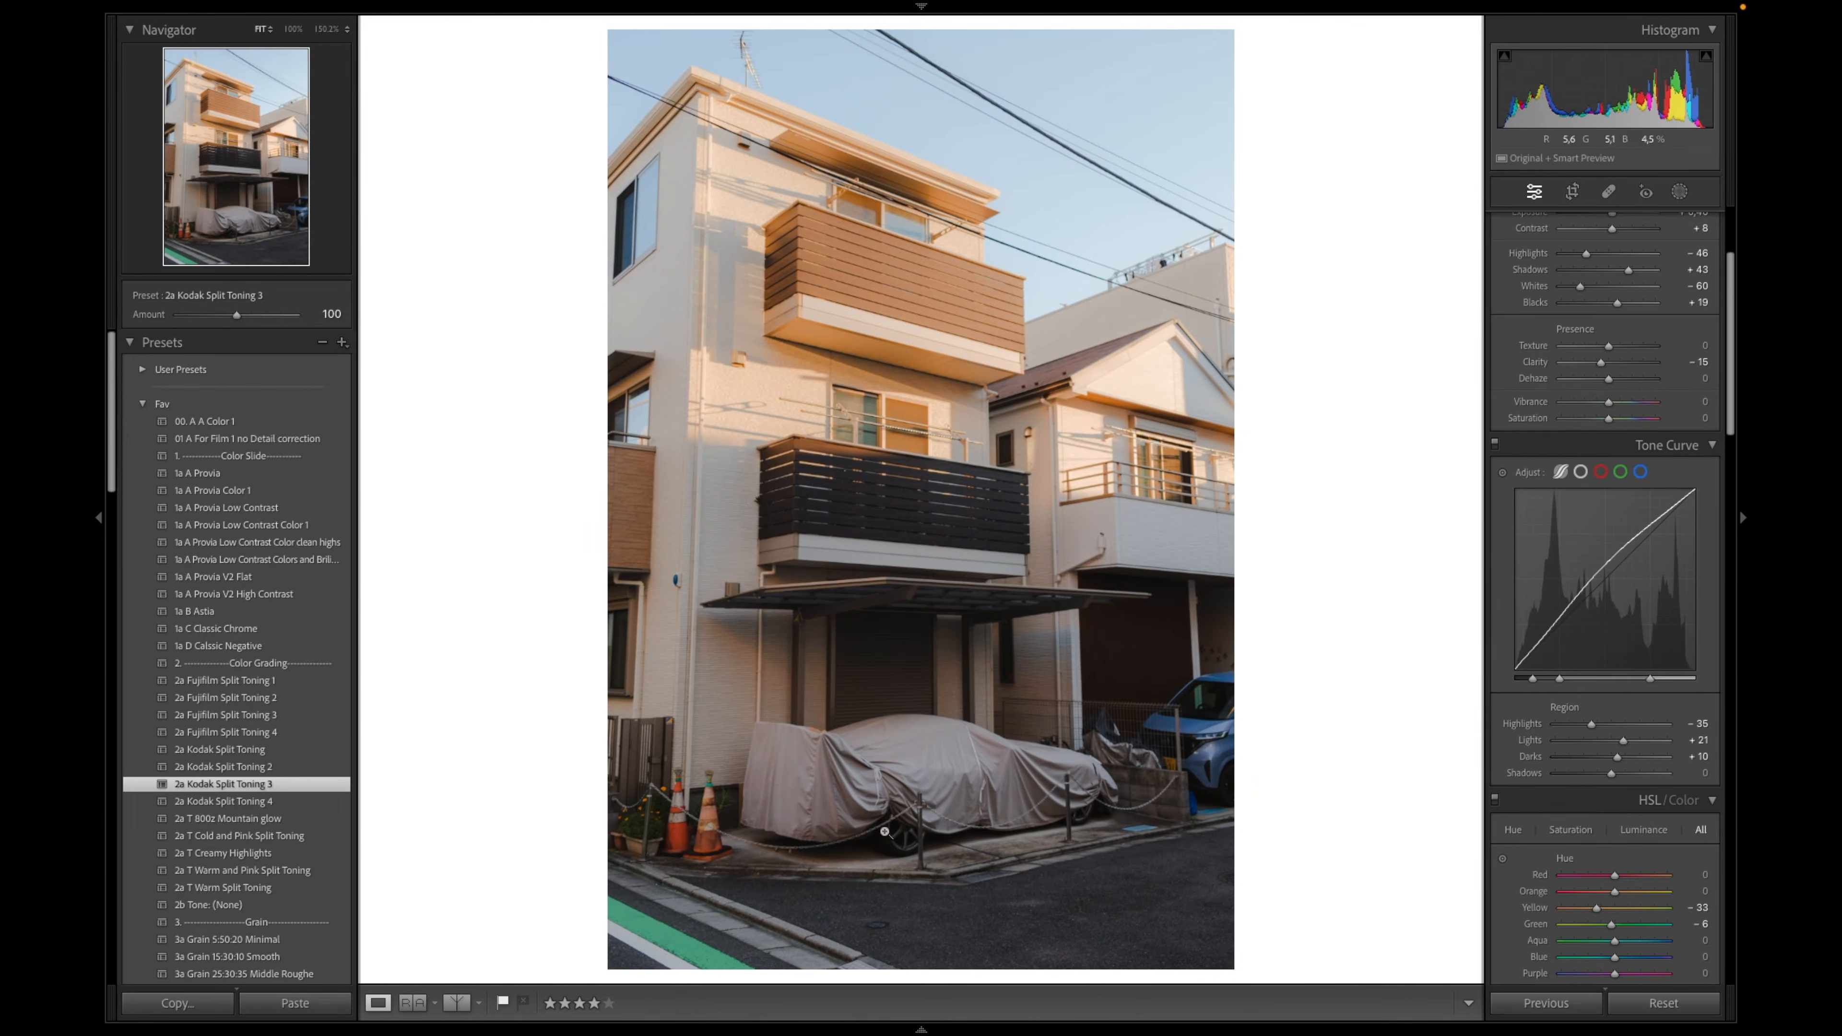
mouse_move(725, 1032)
left_click(421, 1000)
left_click_drag(348, 972, 578, 716)
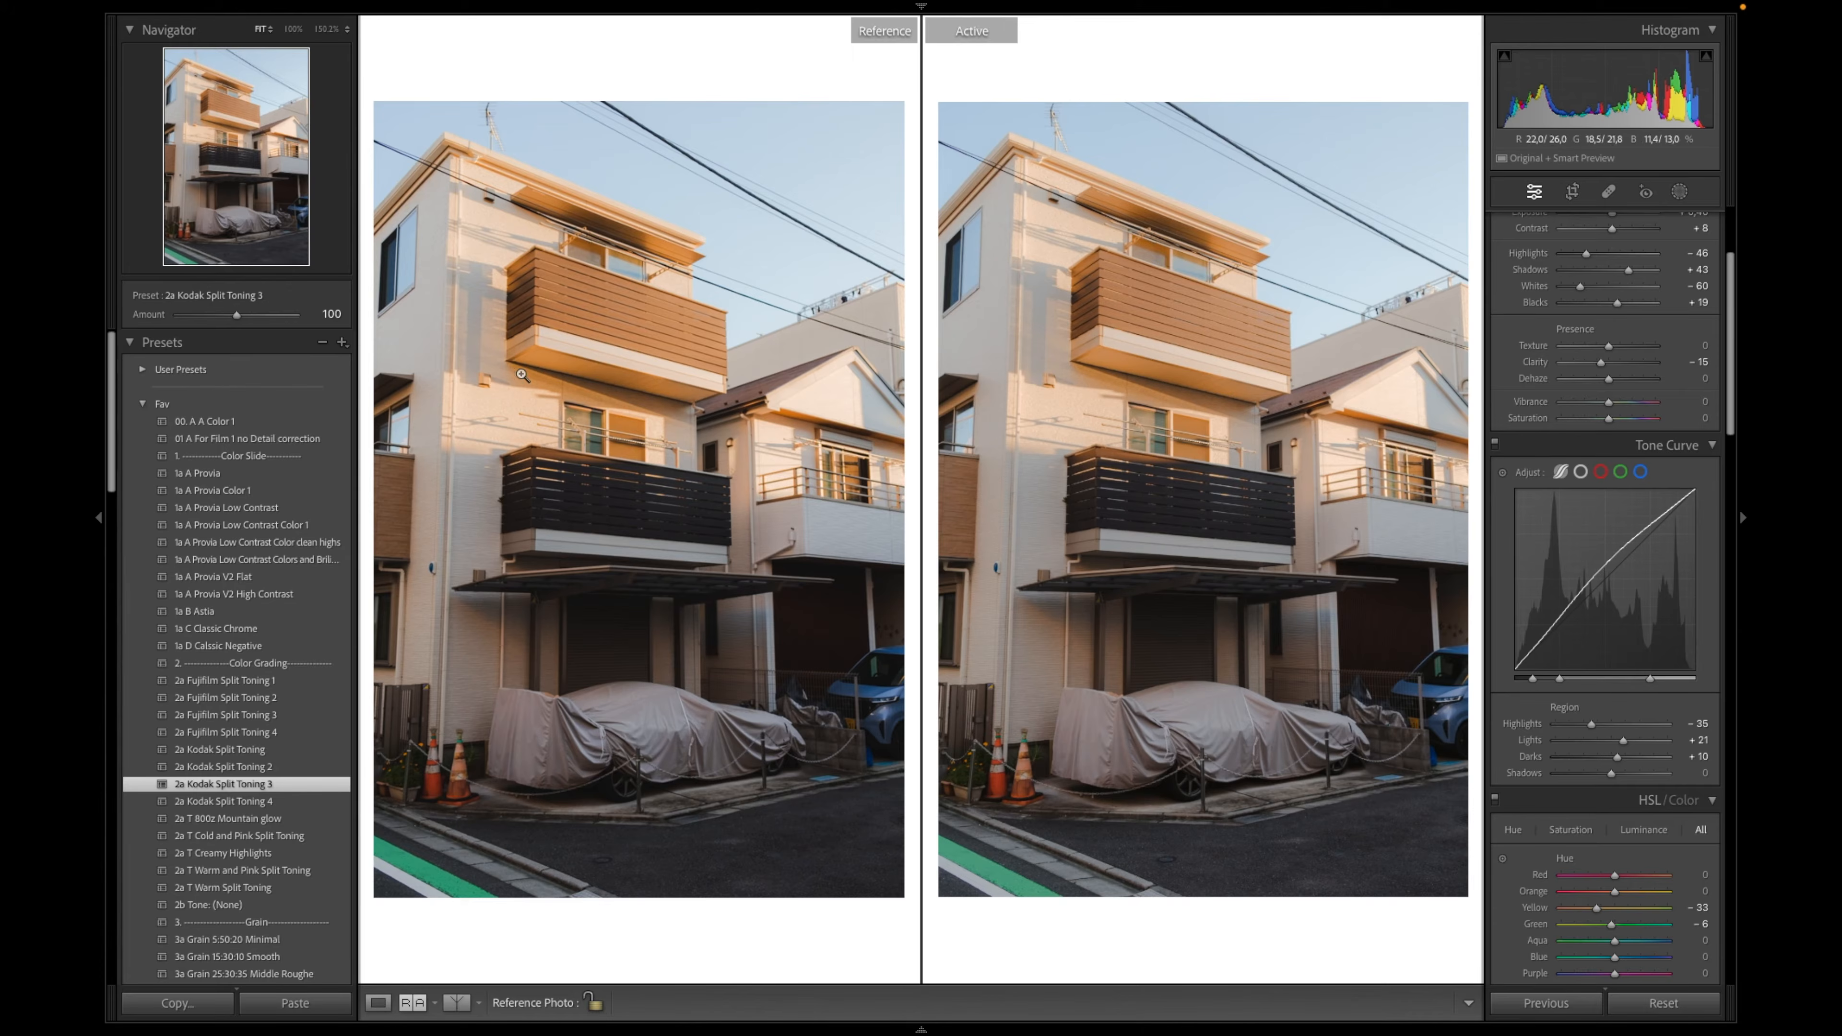
Adjust the house photo's point curve, moving the shadow point to 72/57 and the highlight point to 219/205
left_click(1582, 472)
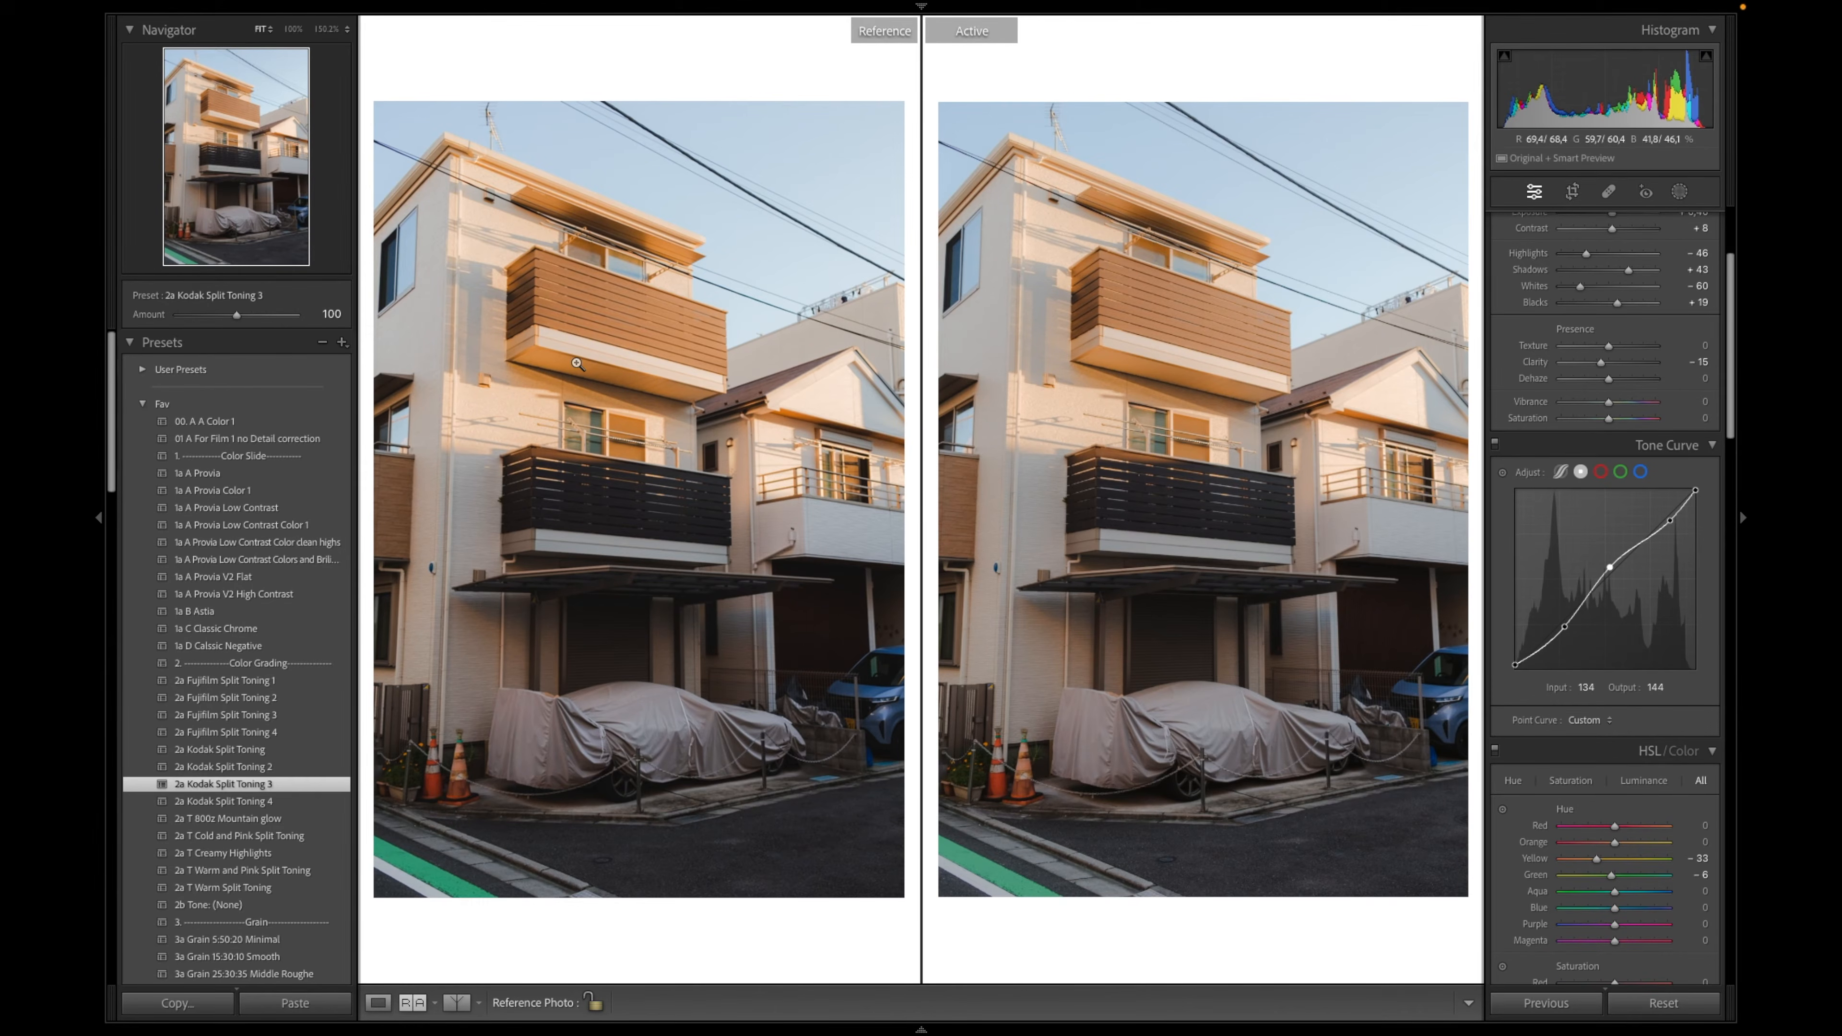
left_click(1564, 628)
left_click_drag(1564, 628, 1567, 634)
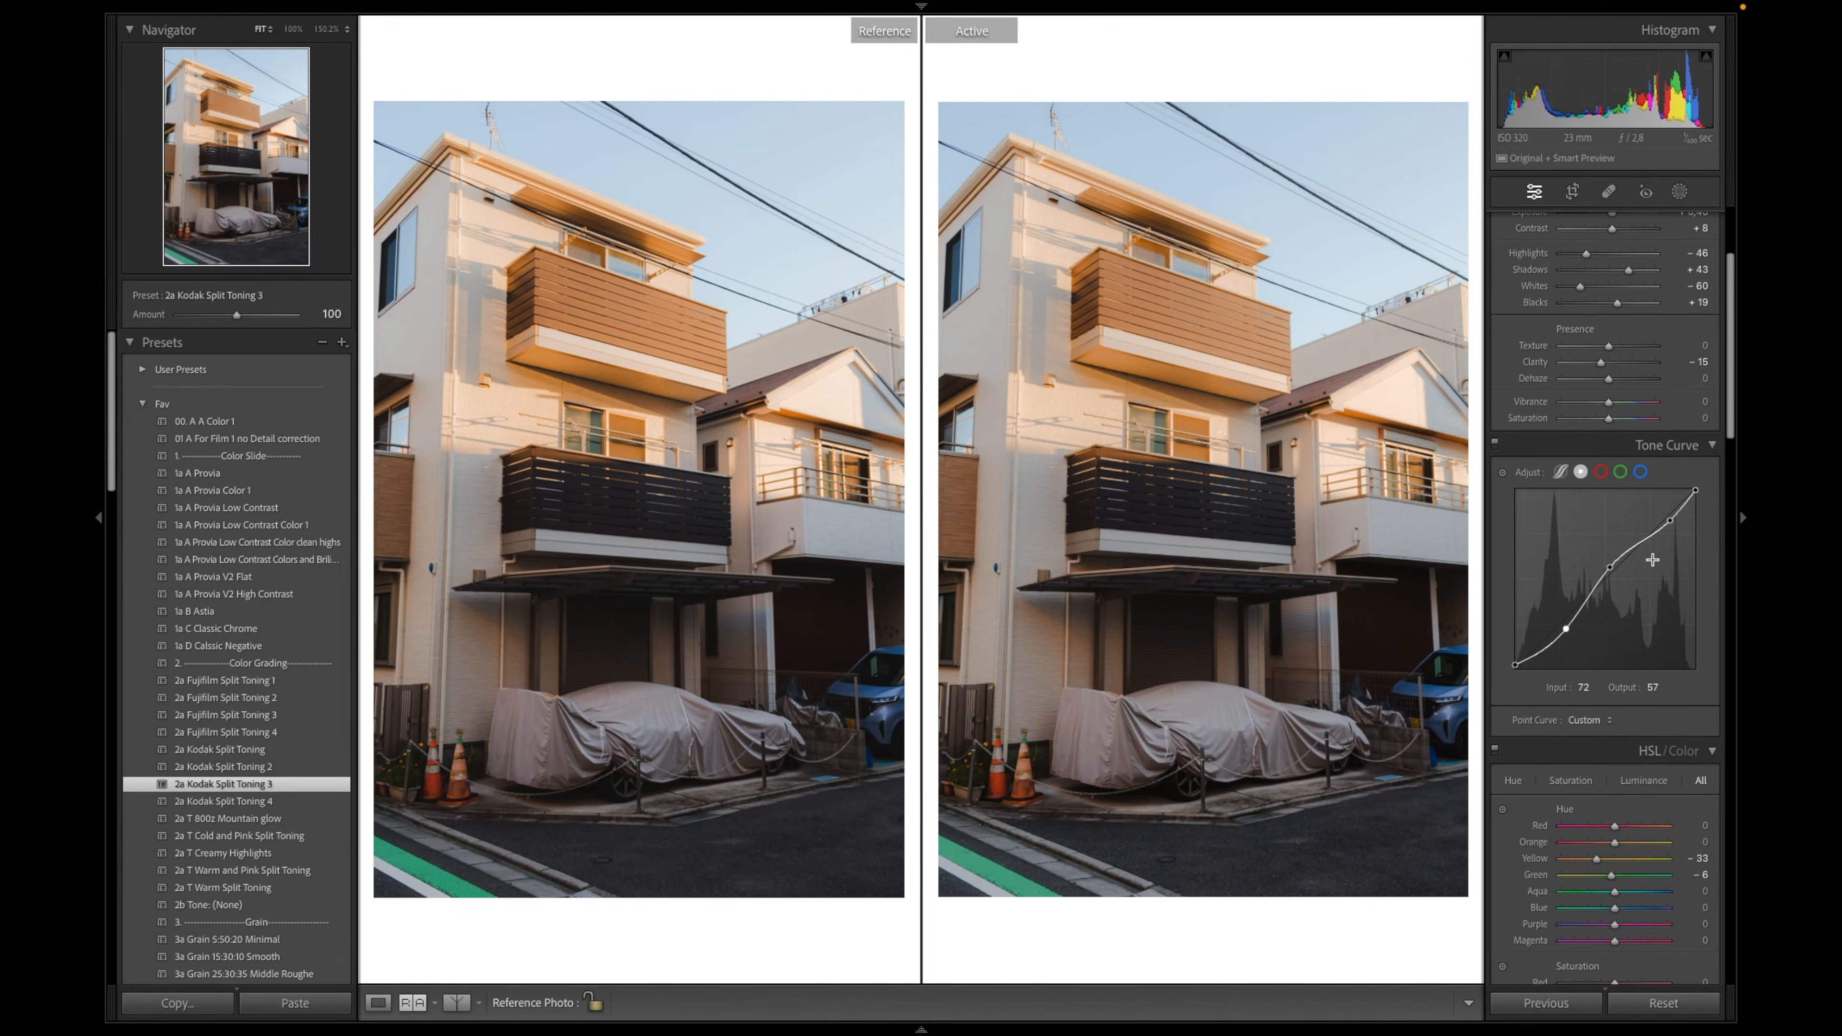
left_click_drag(1669, 520, 1670, 526)
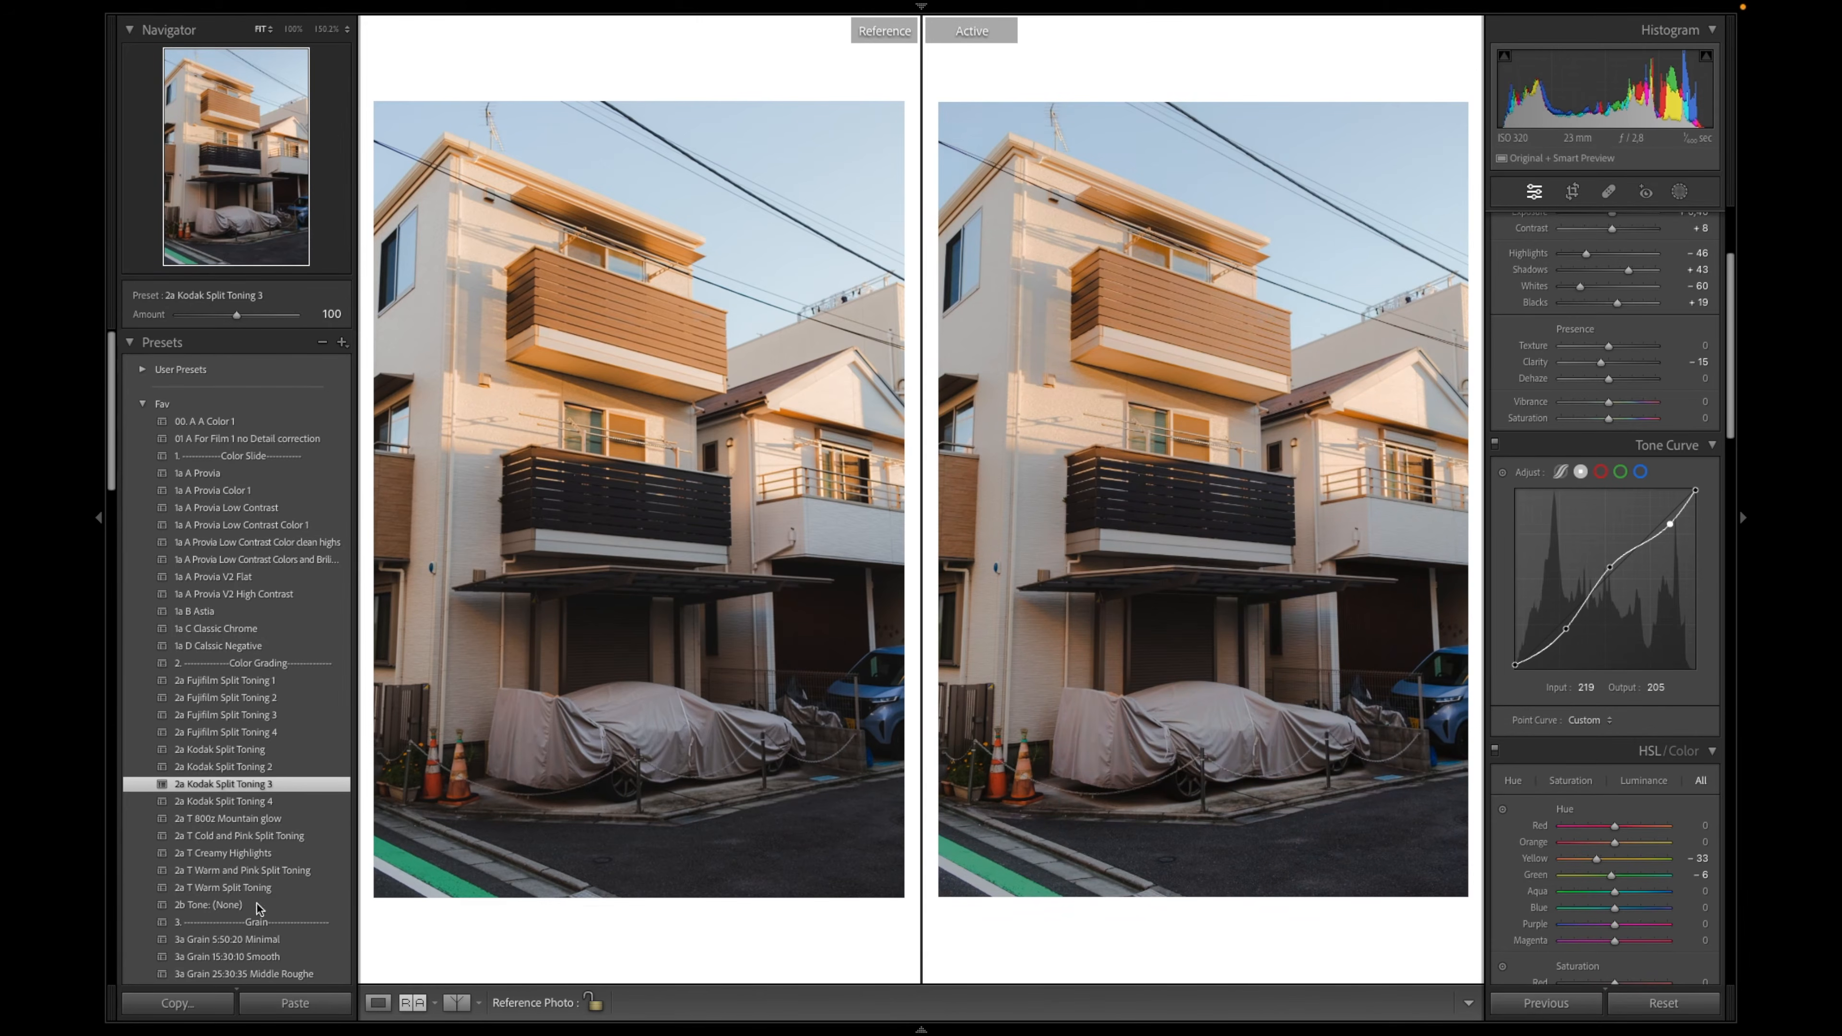
Review the house photo's edit history and select its Shadows adjustment state
scroll(242, 822, "down", 15)
scroll(243, 822, "down", 2)
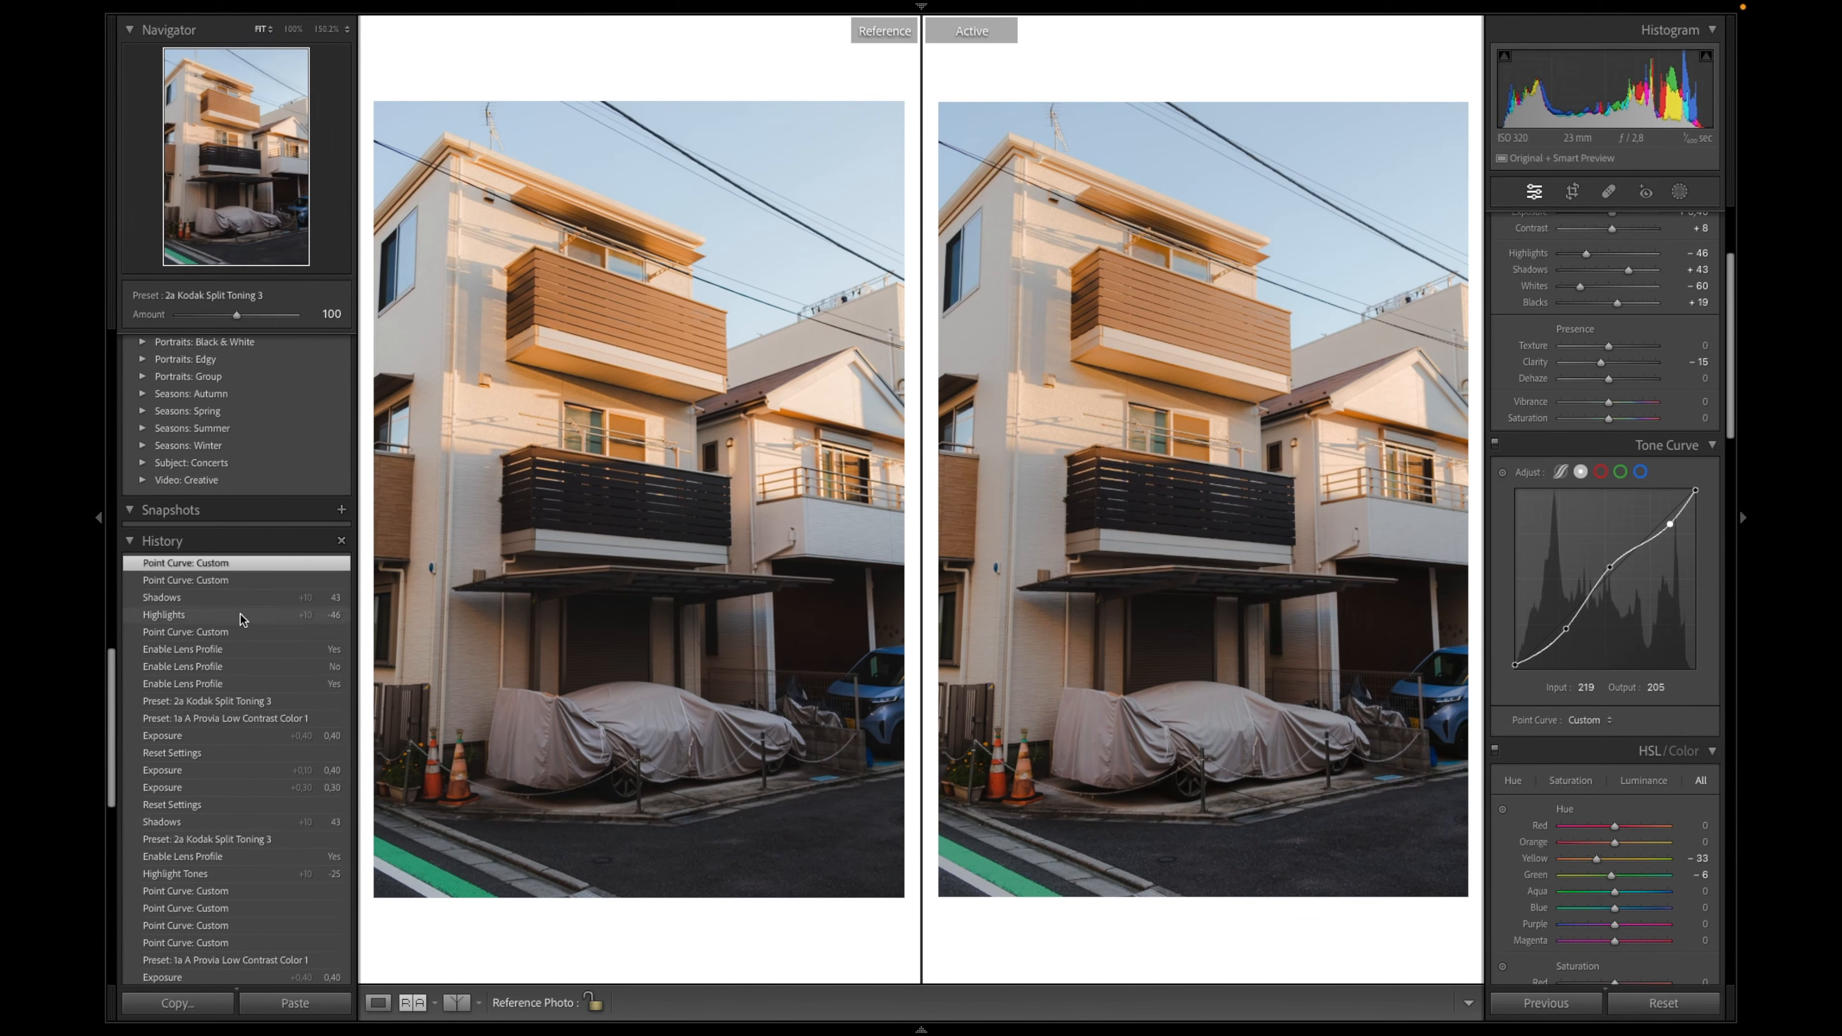
left_click(231, 595)
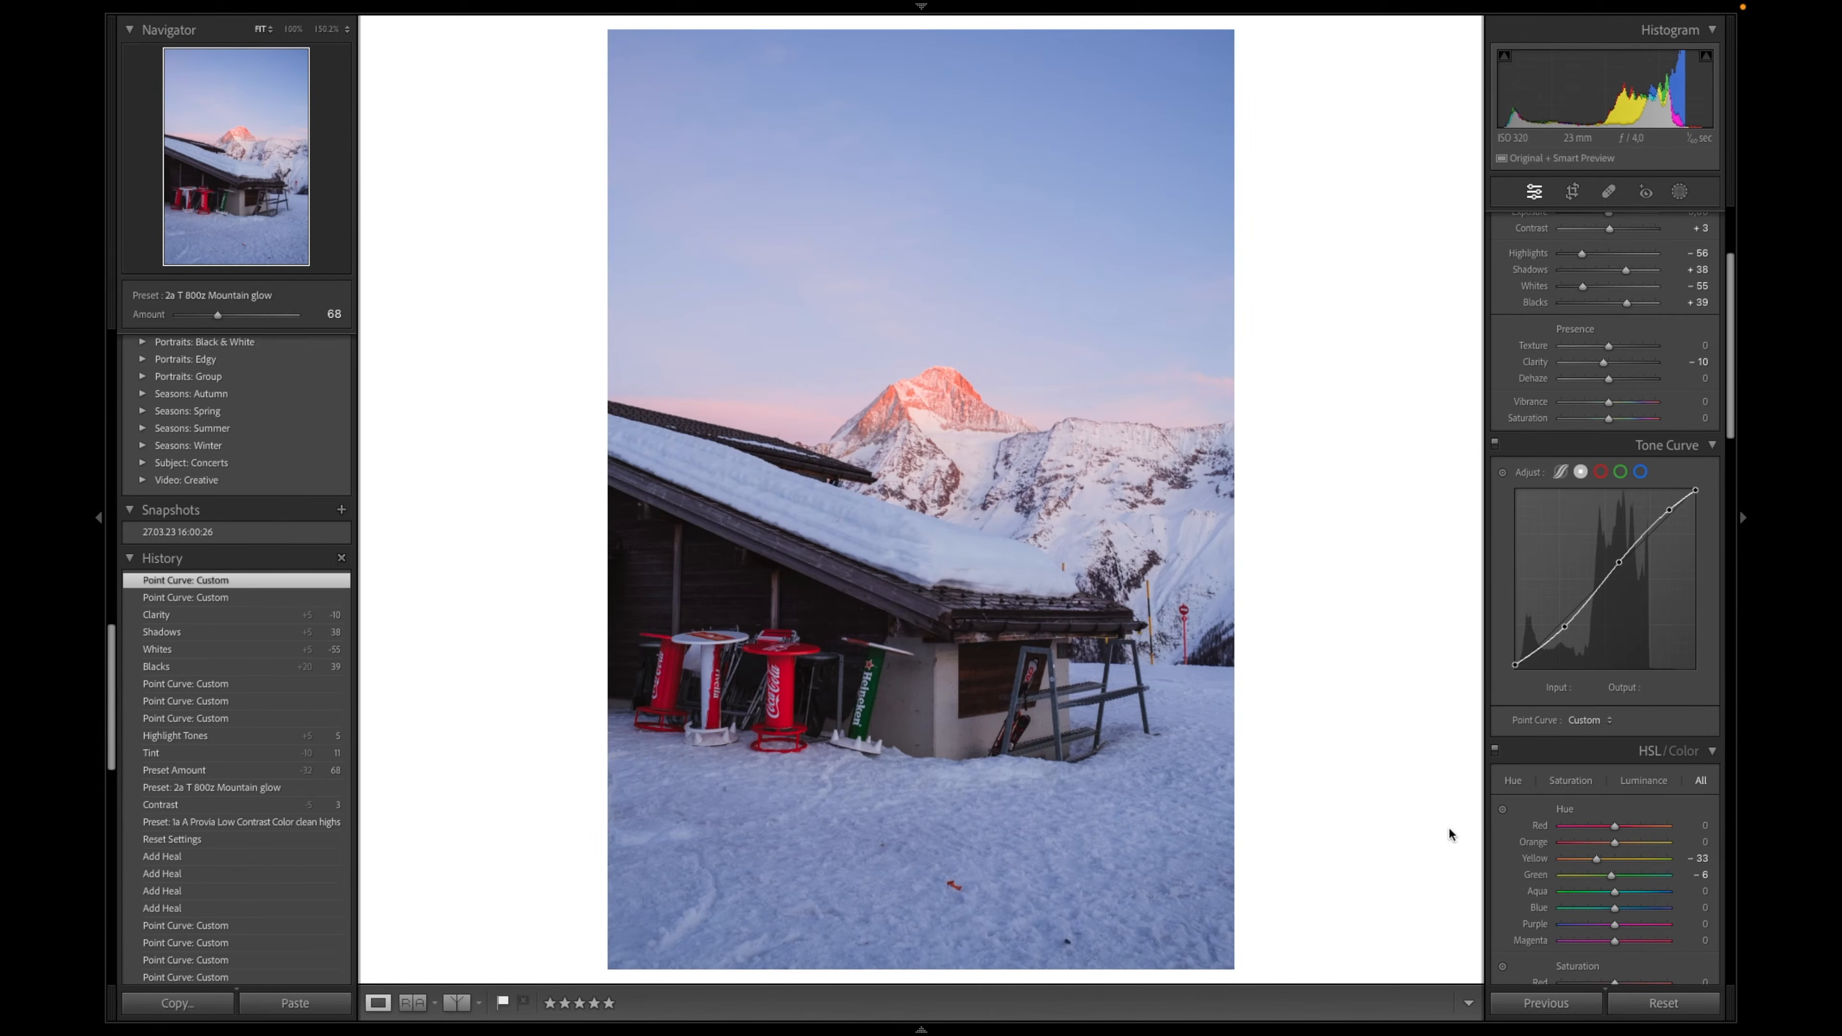
Reset the snowy cabin photo and apply the "1a A Provia Low Contrast Color clean highs" preset, comparing it with "1a A Provia Color 1"
left_click(1660, 1002)
scroll(1631, 943, "up", 3)
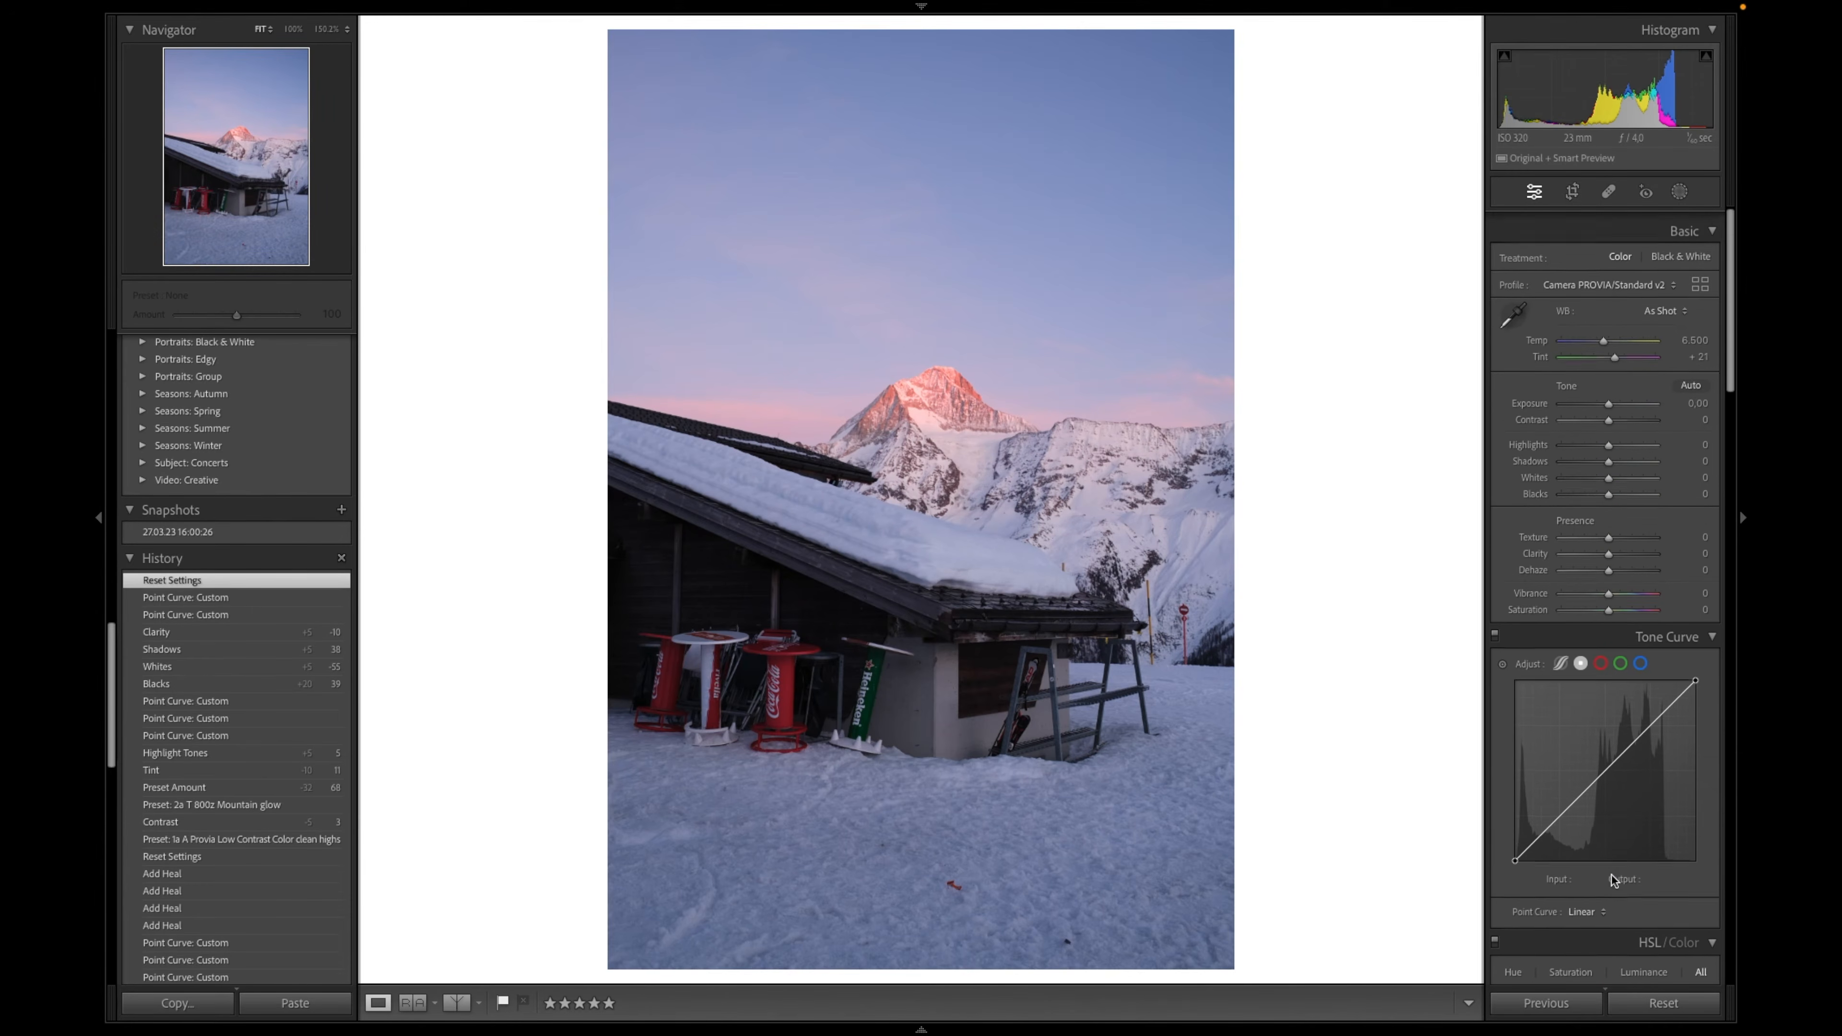
scroll(256, 616, "up", 10)
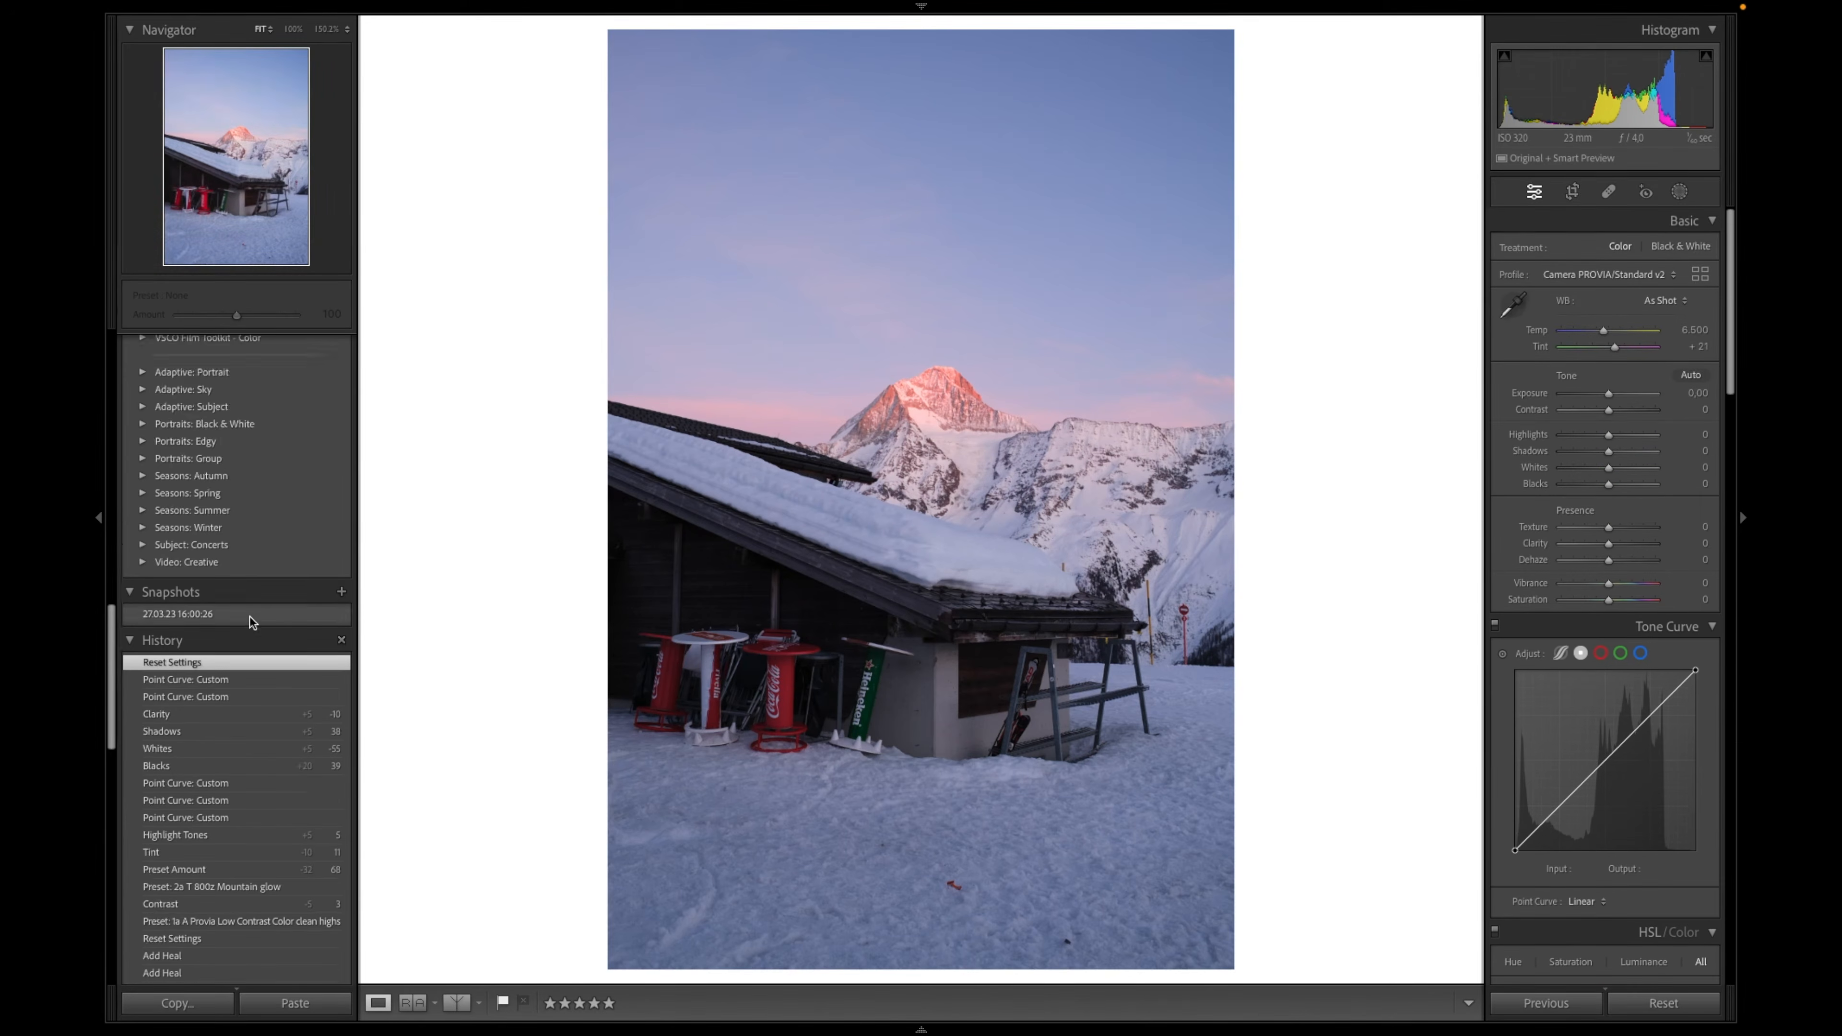
scroll(255, 616, "up", 5)
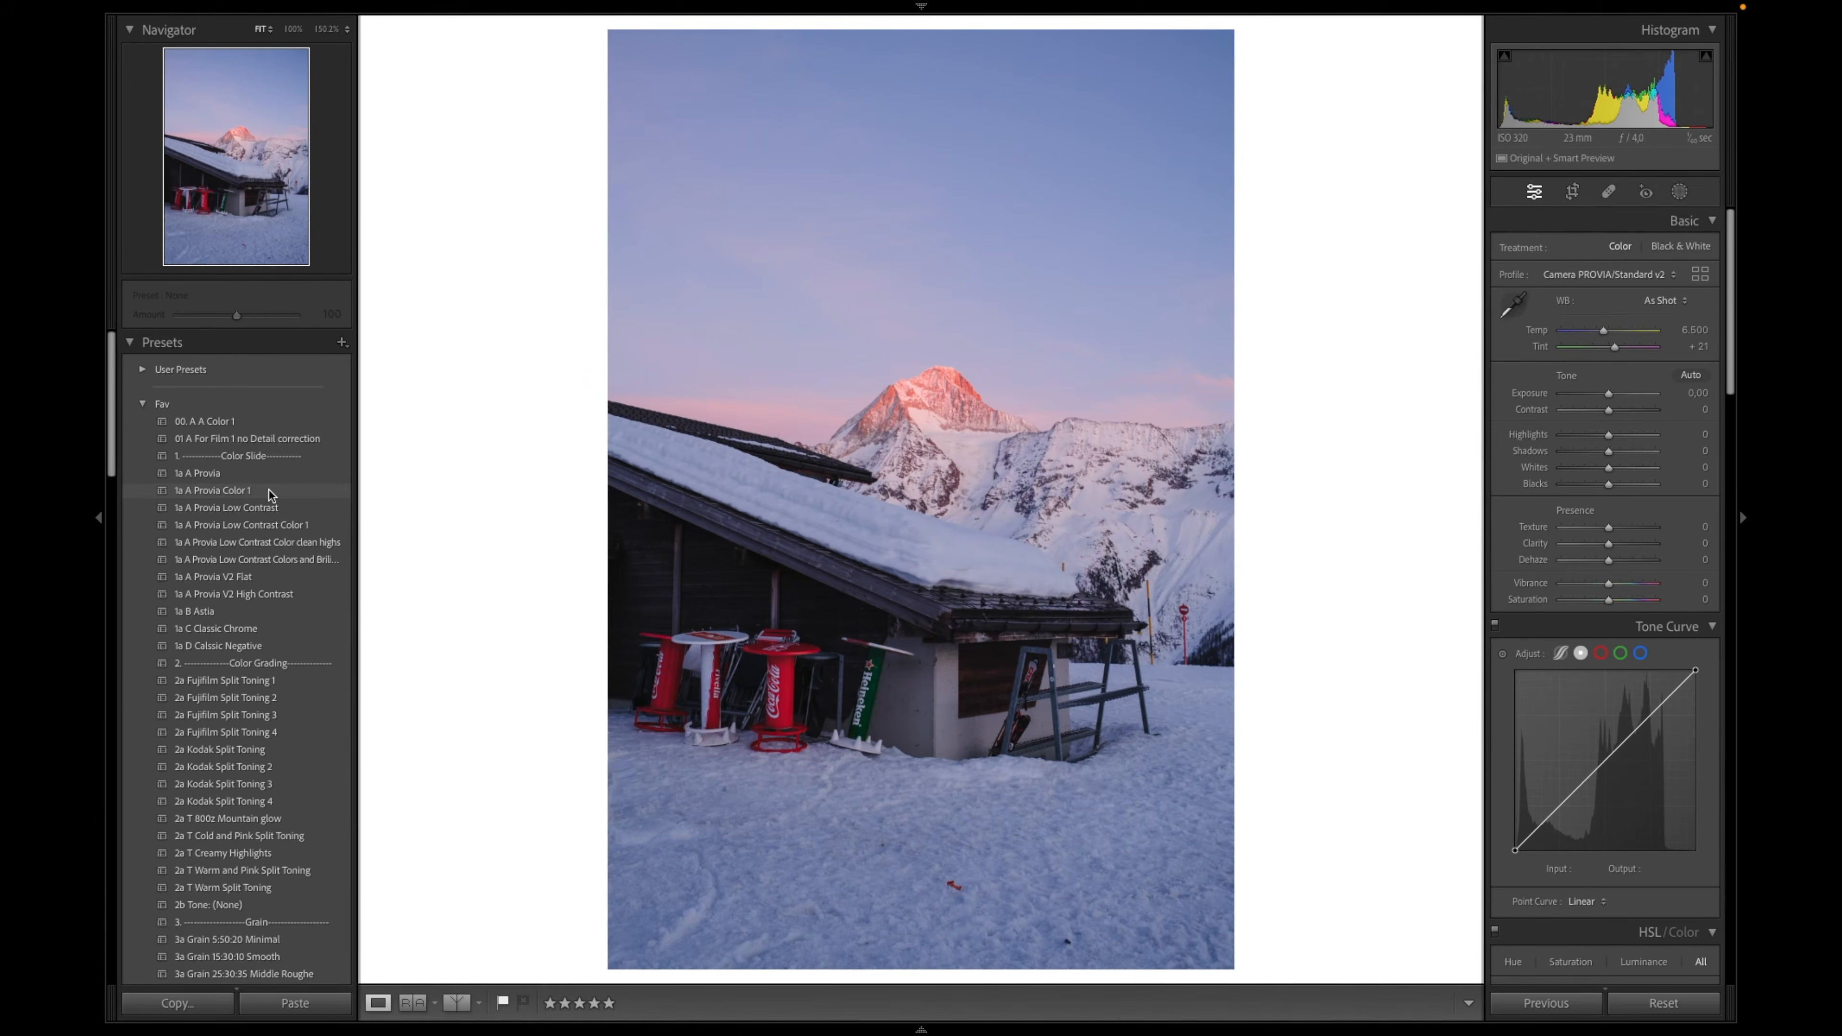
left_click(268, 542)
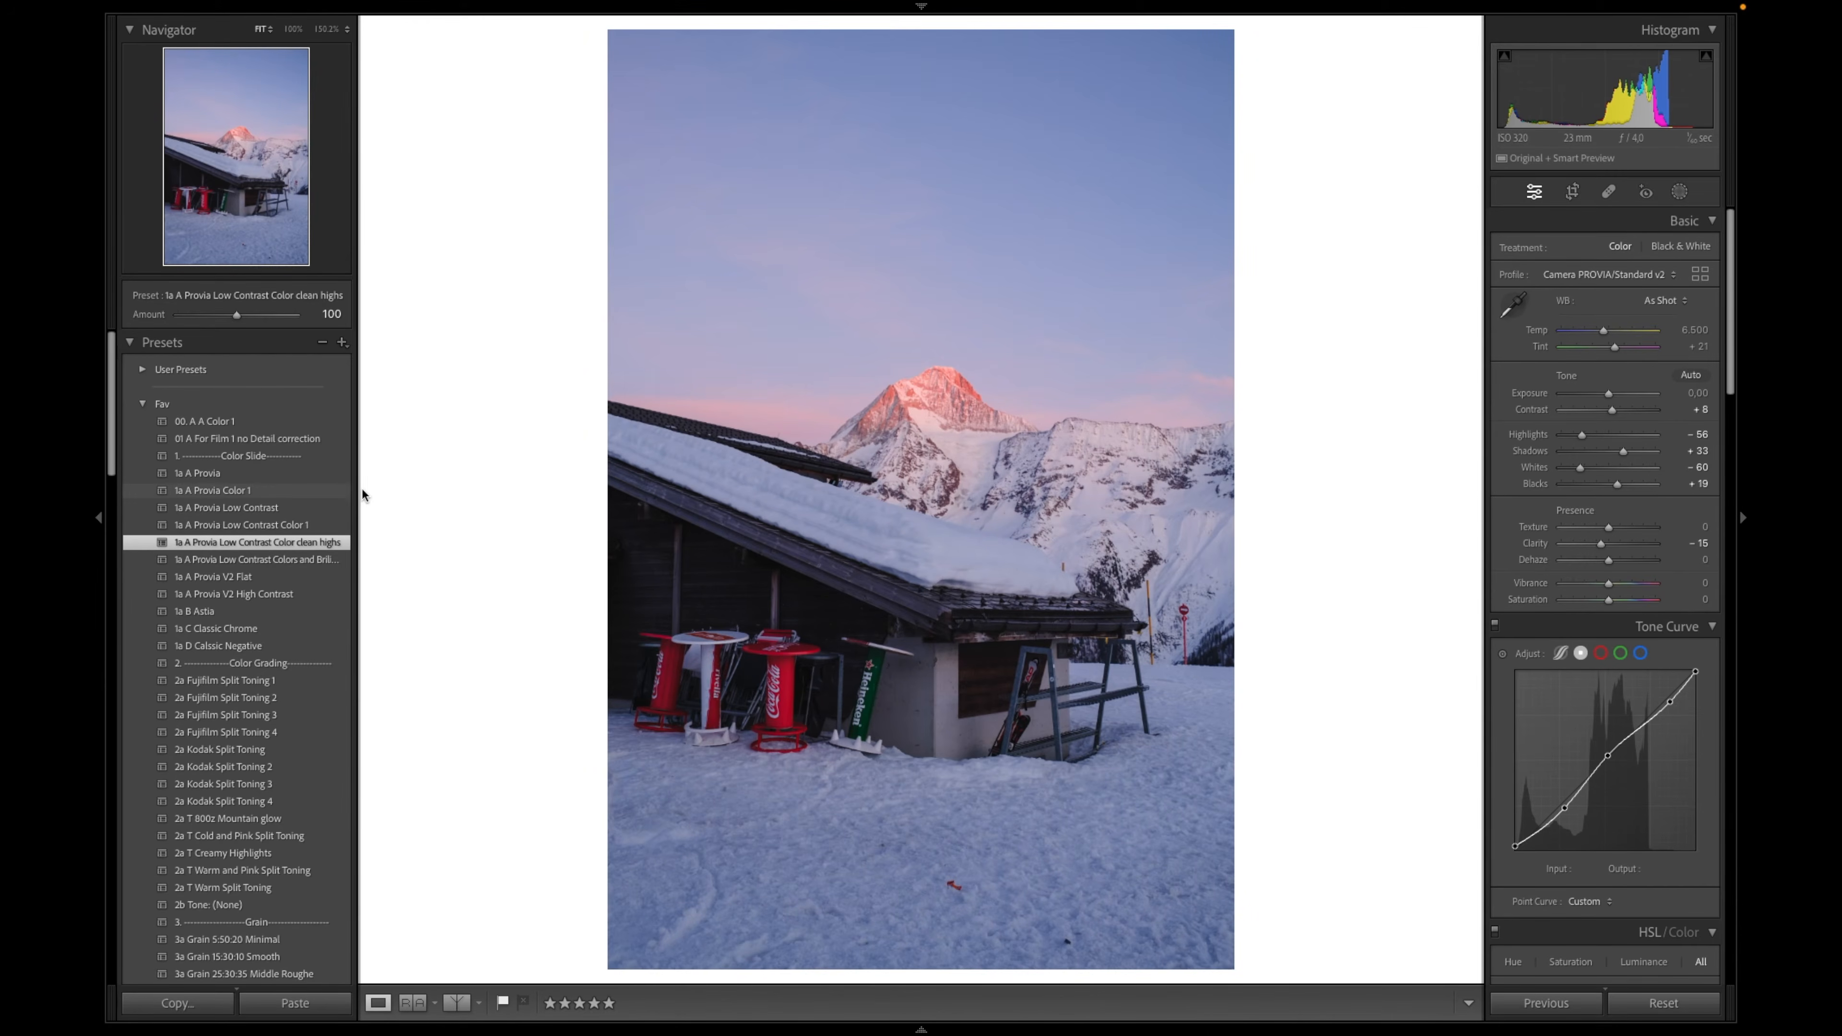
left_click(321, 494)
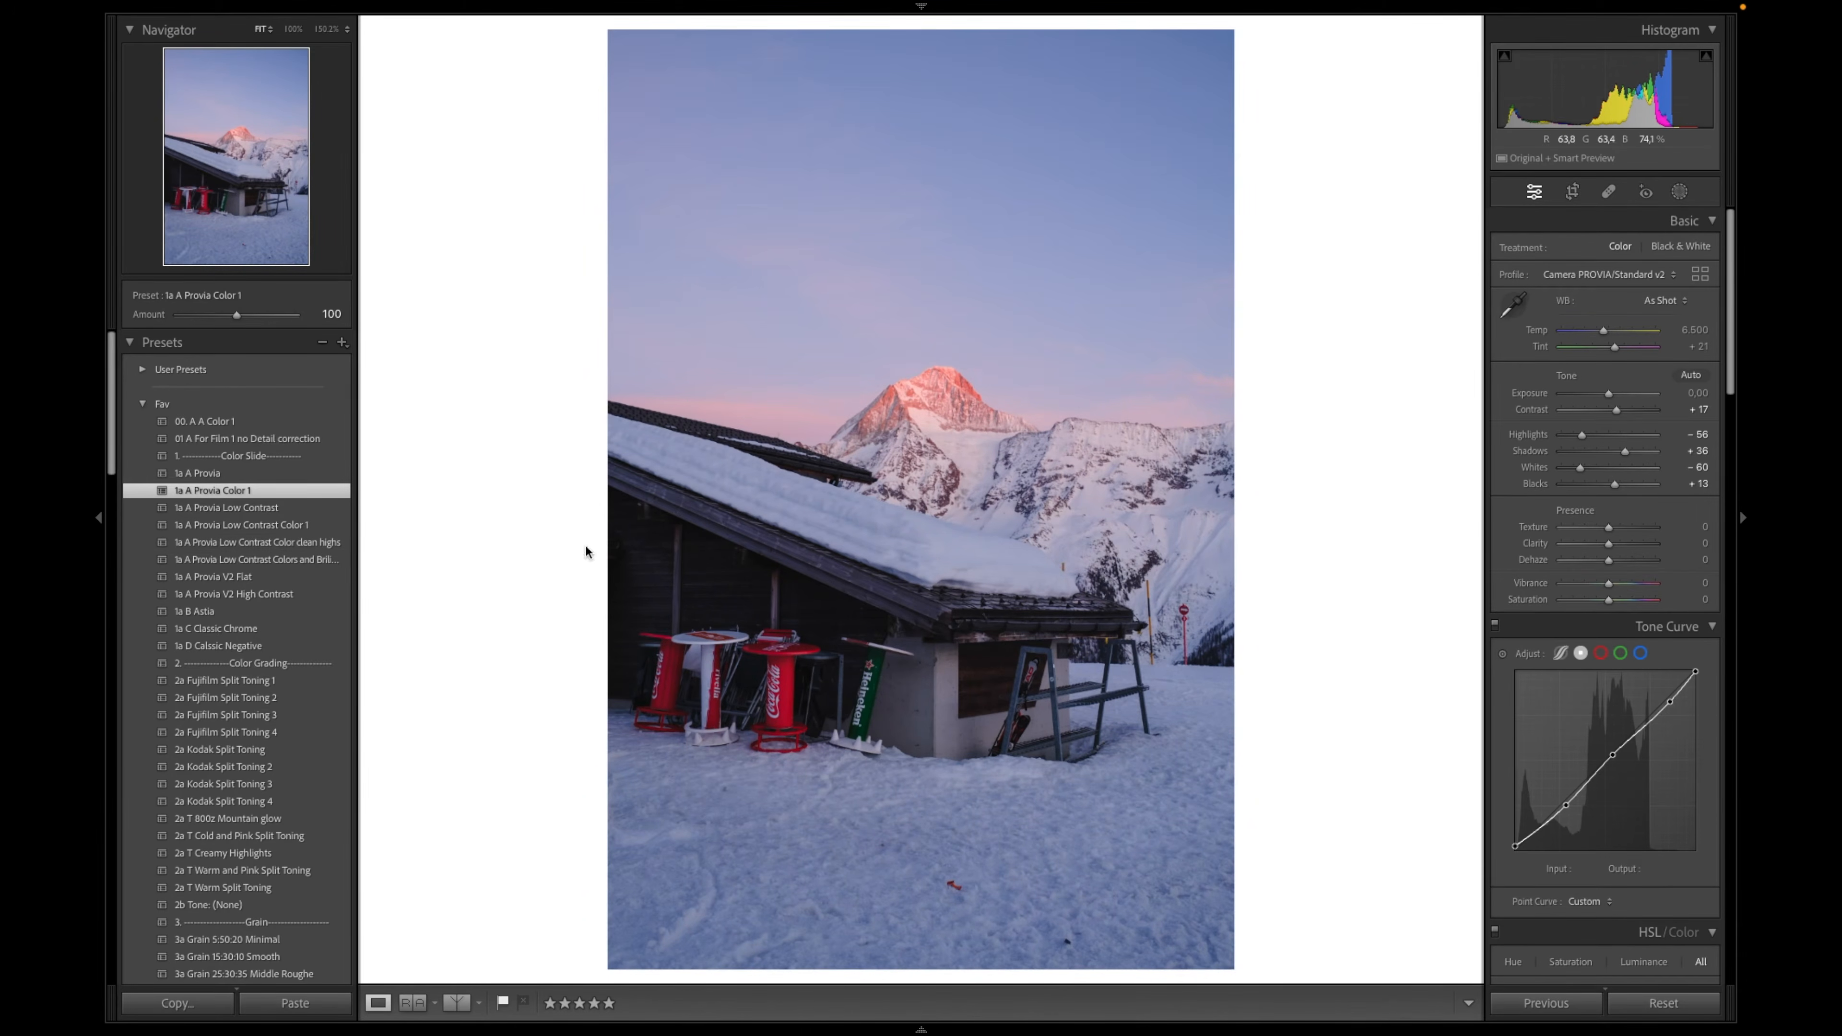
left_click(330, 543)
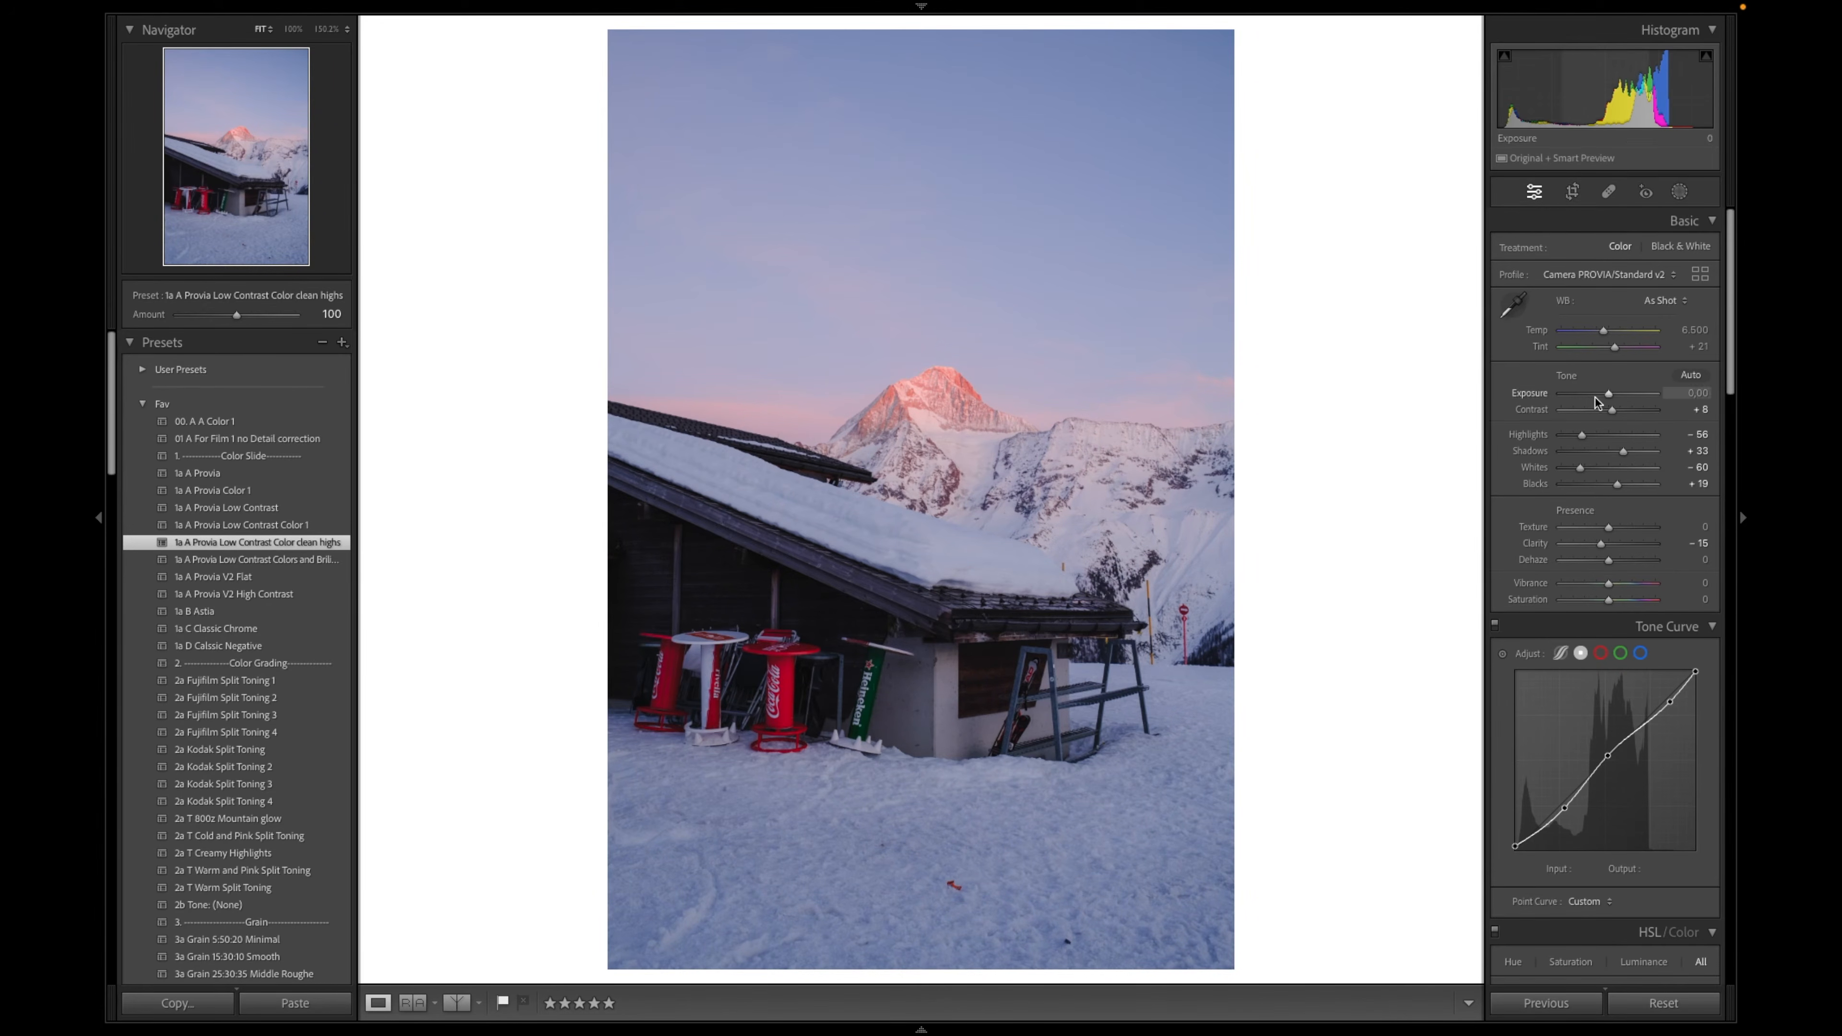
Set the snowy cabin photo's contrast to +3 and apply the "2a T 800z Mountain glow" preset at amount 65
scroll(1613, 409, "down", 5)
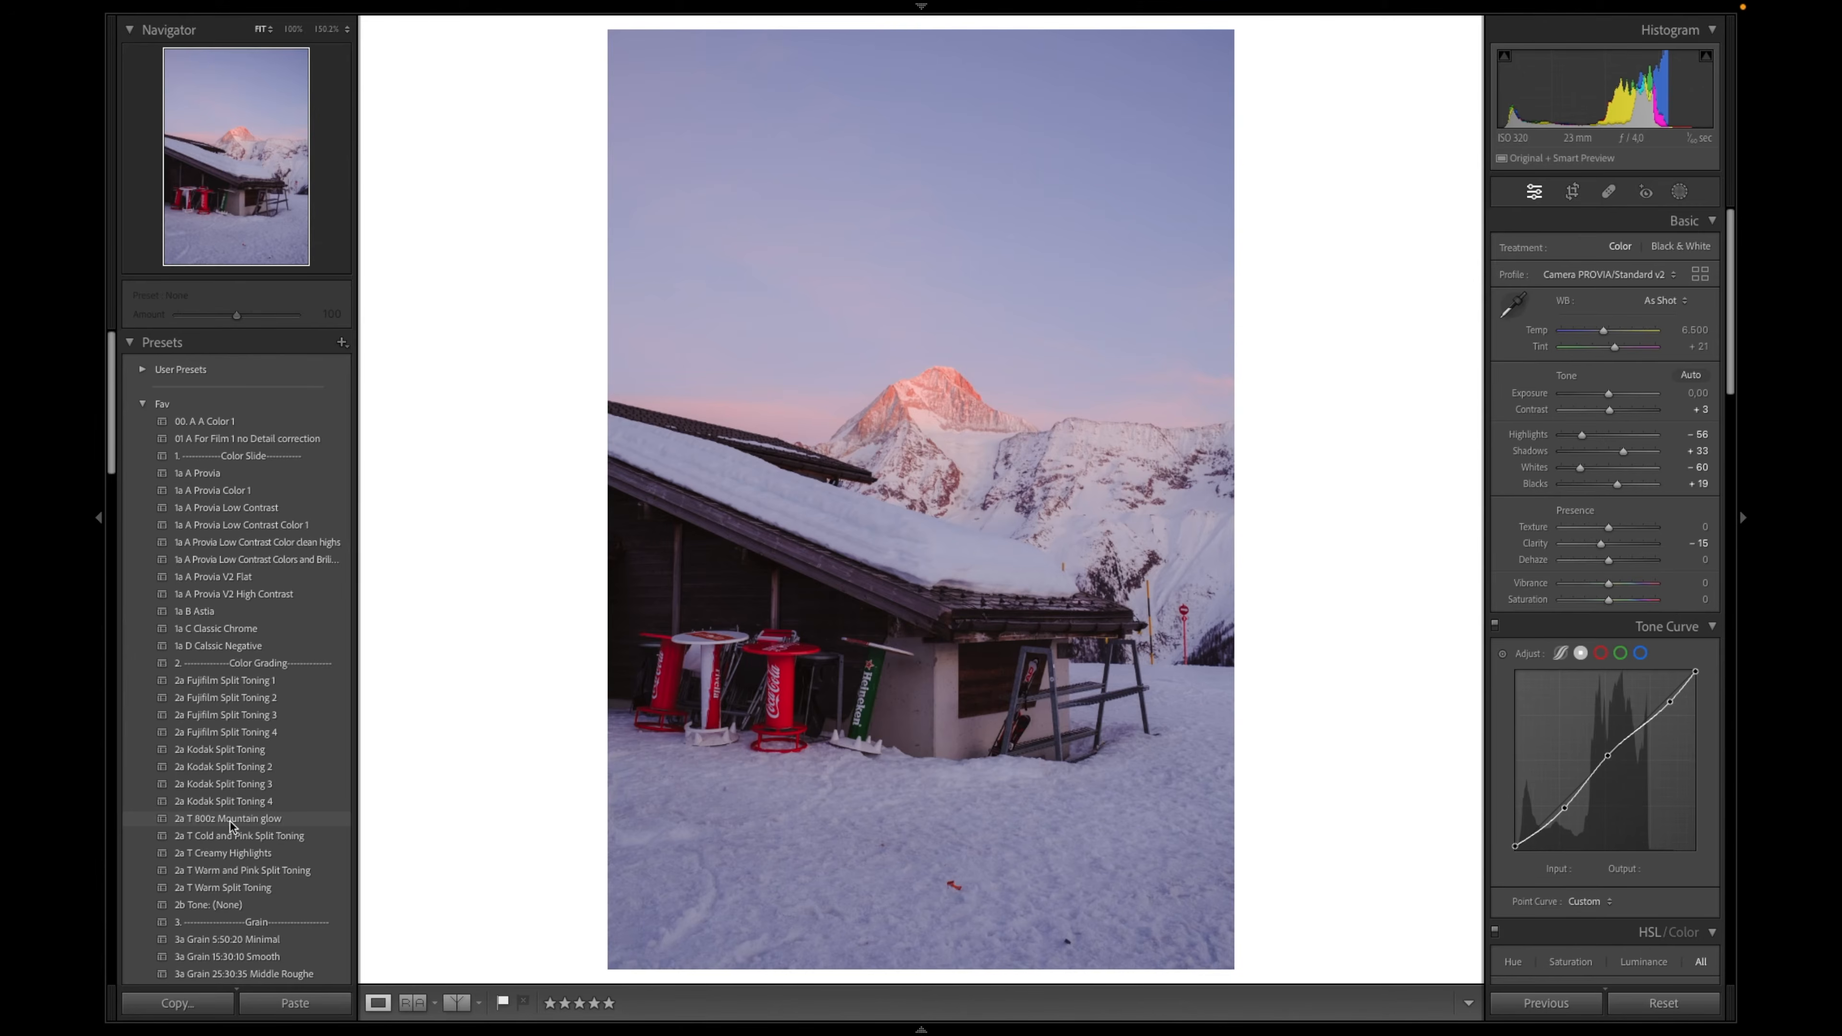
left_click(249, 825)
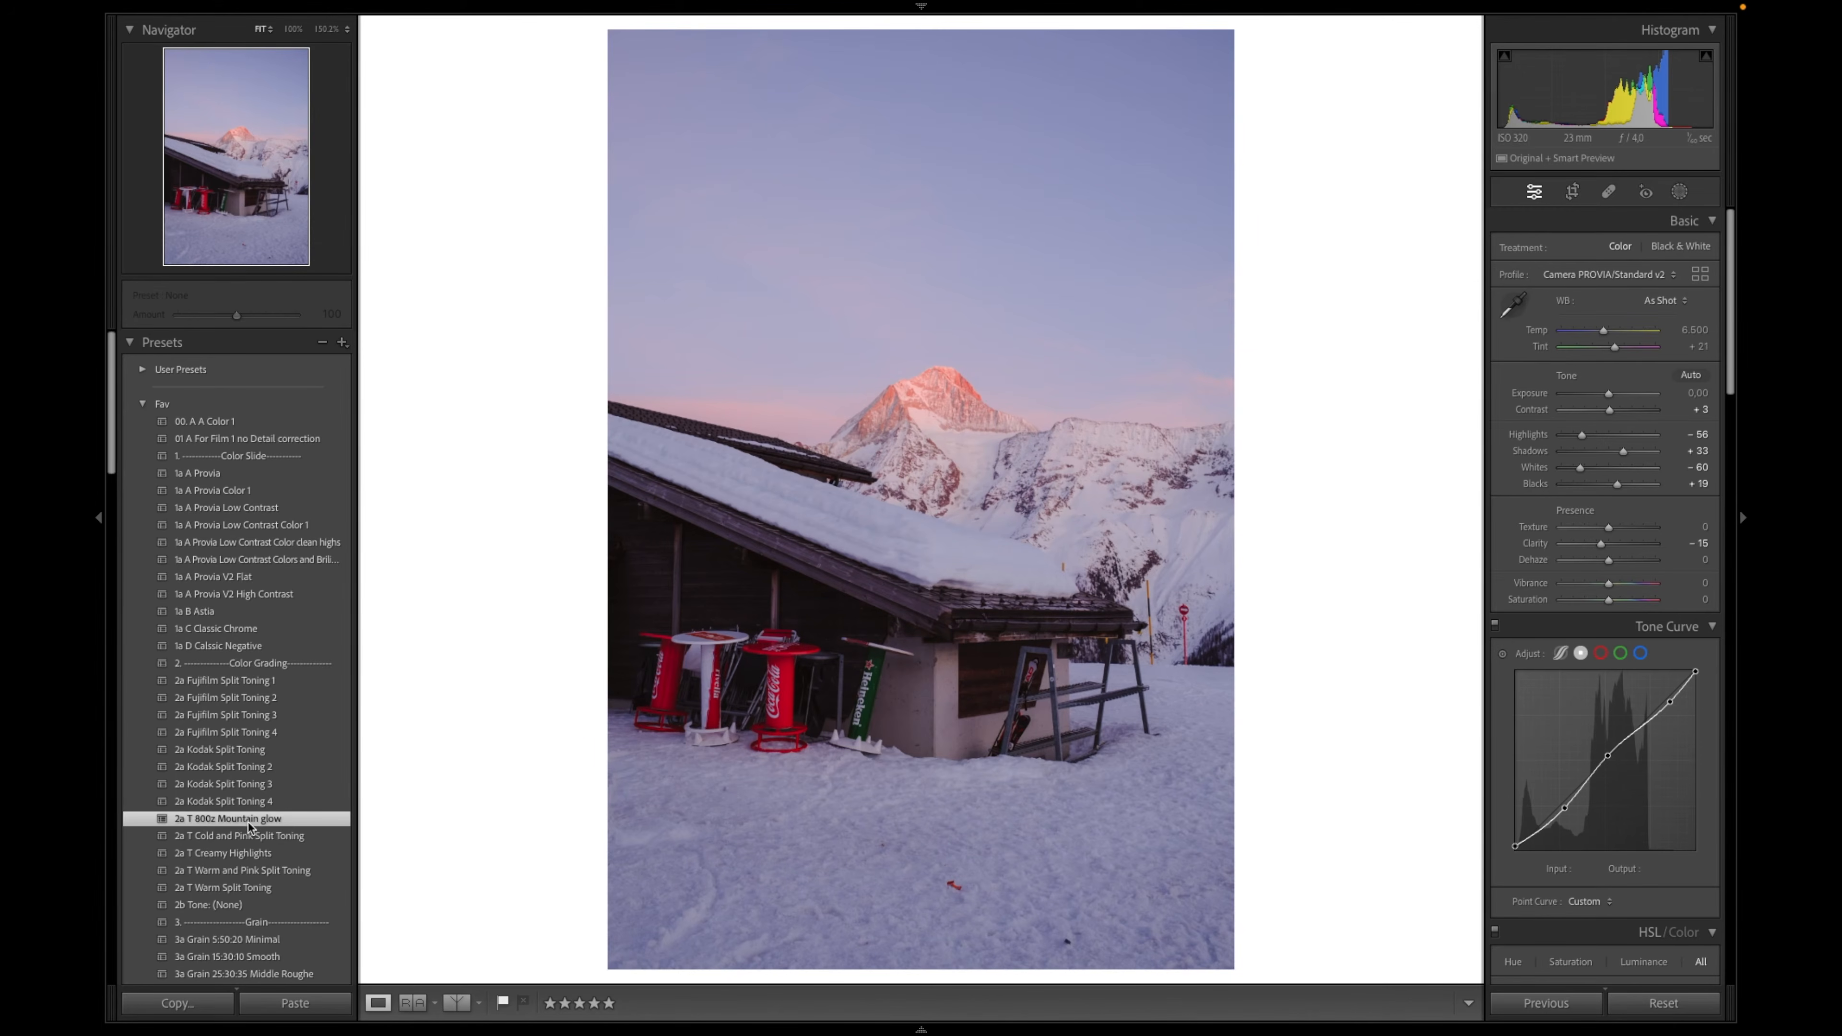
left_click_drag(236, 314, 216, 318)
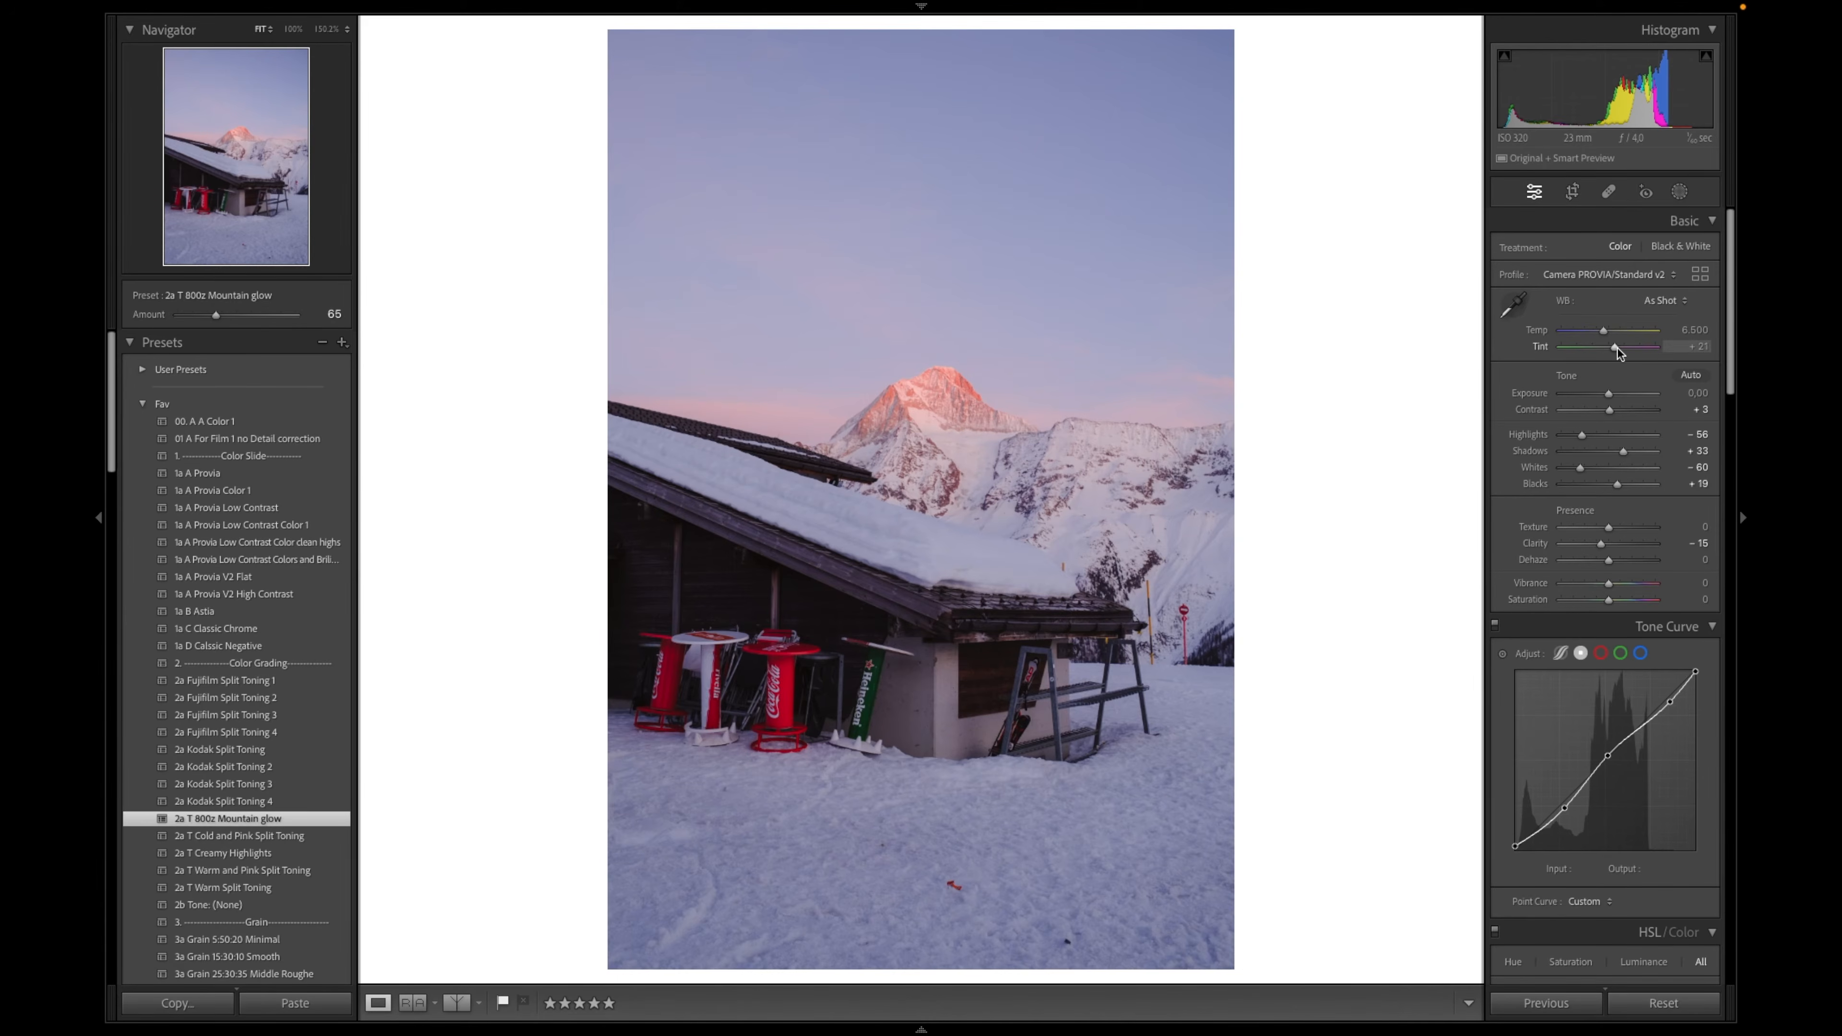
Set the snowy cabin photo's tint to +9 and review the color grading wheels set by the Mountain glow preset
scroll(1617, 348, "down", 5)
scroll(1616, 348, "down", 3)
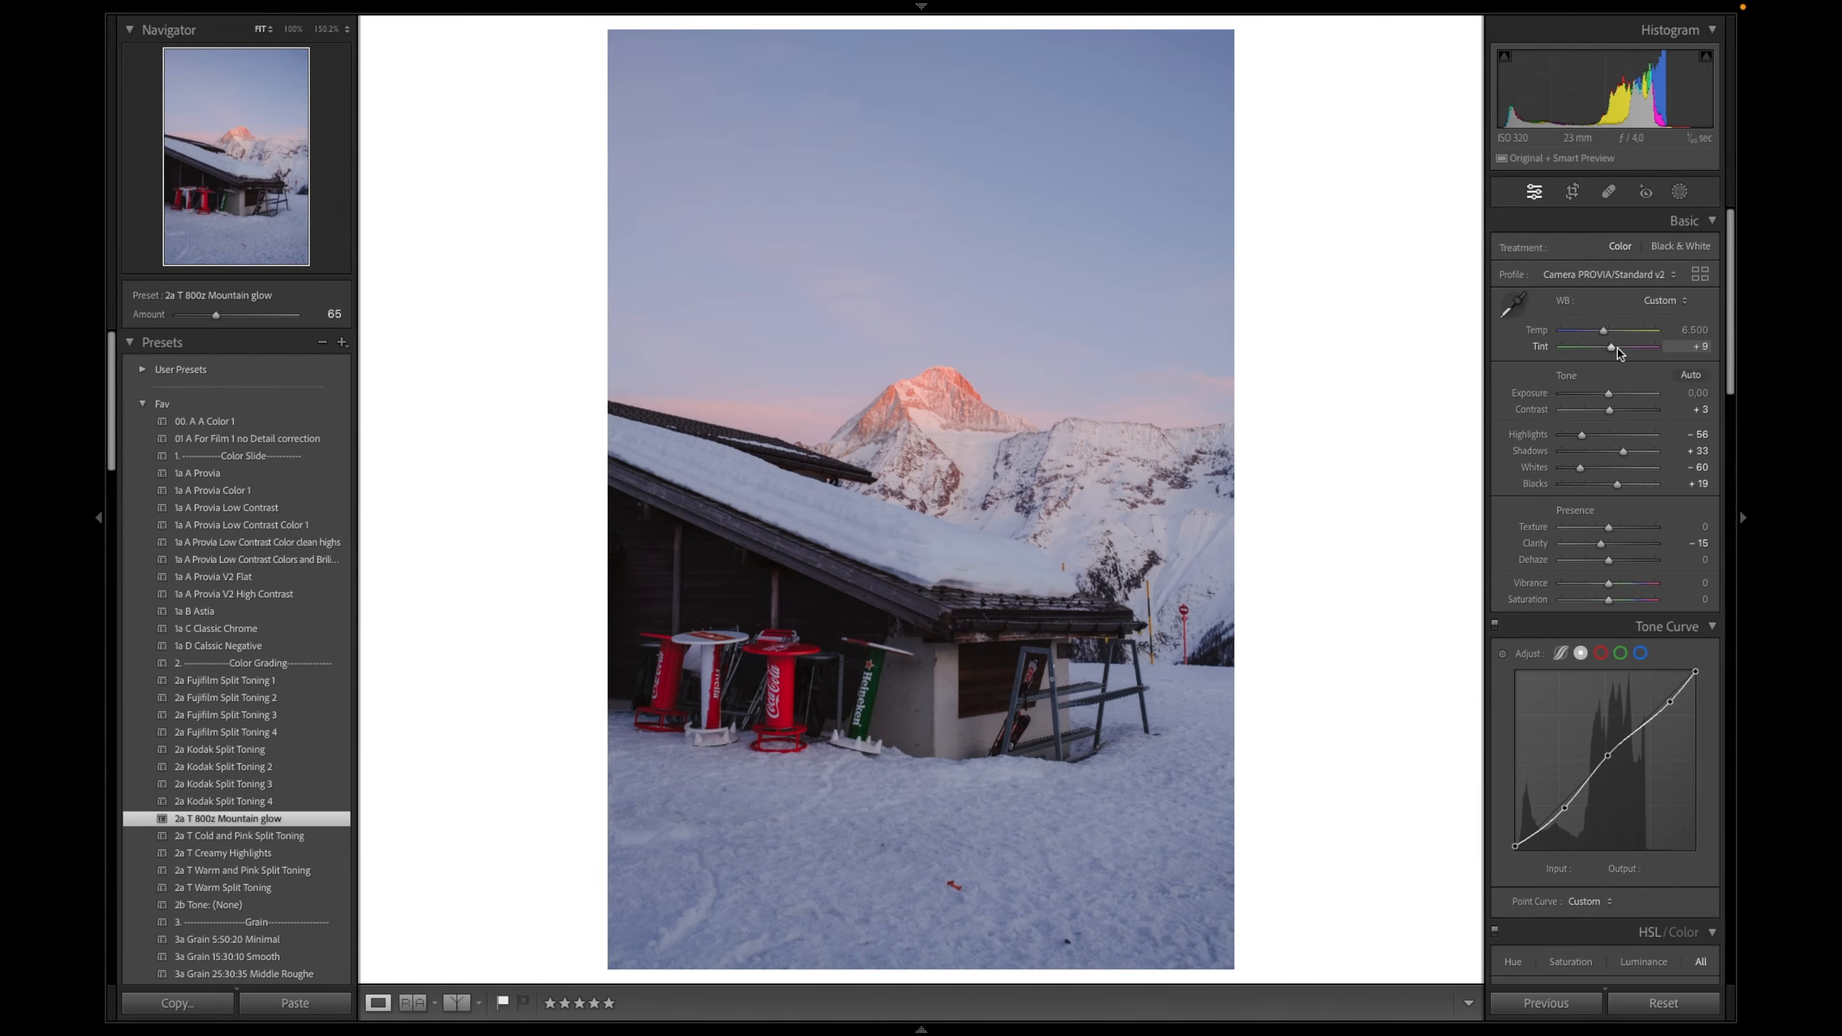
scroll(1617, 348, "down", 1)
scroll(1641, 500, "down", 15)
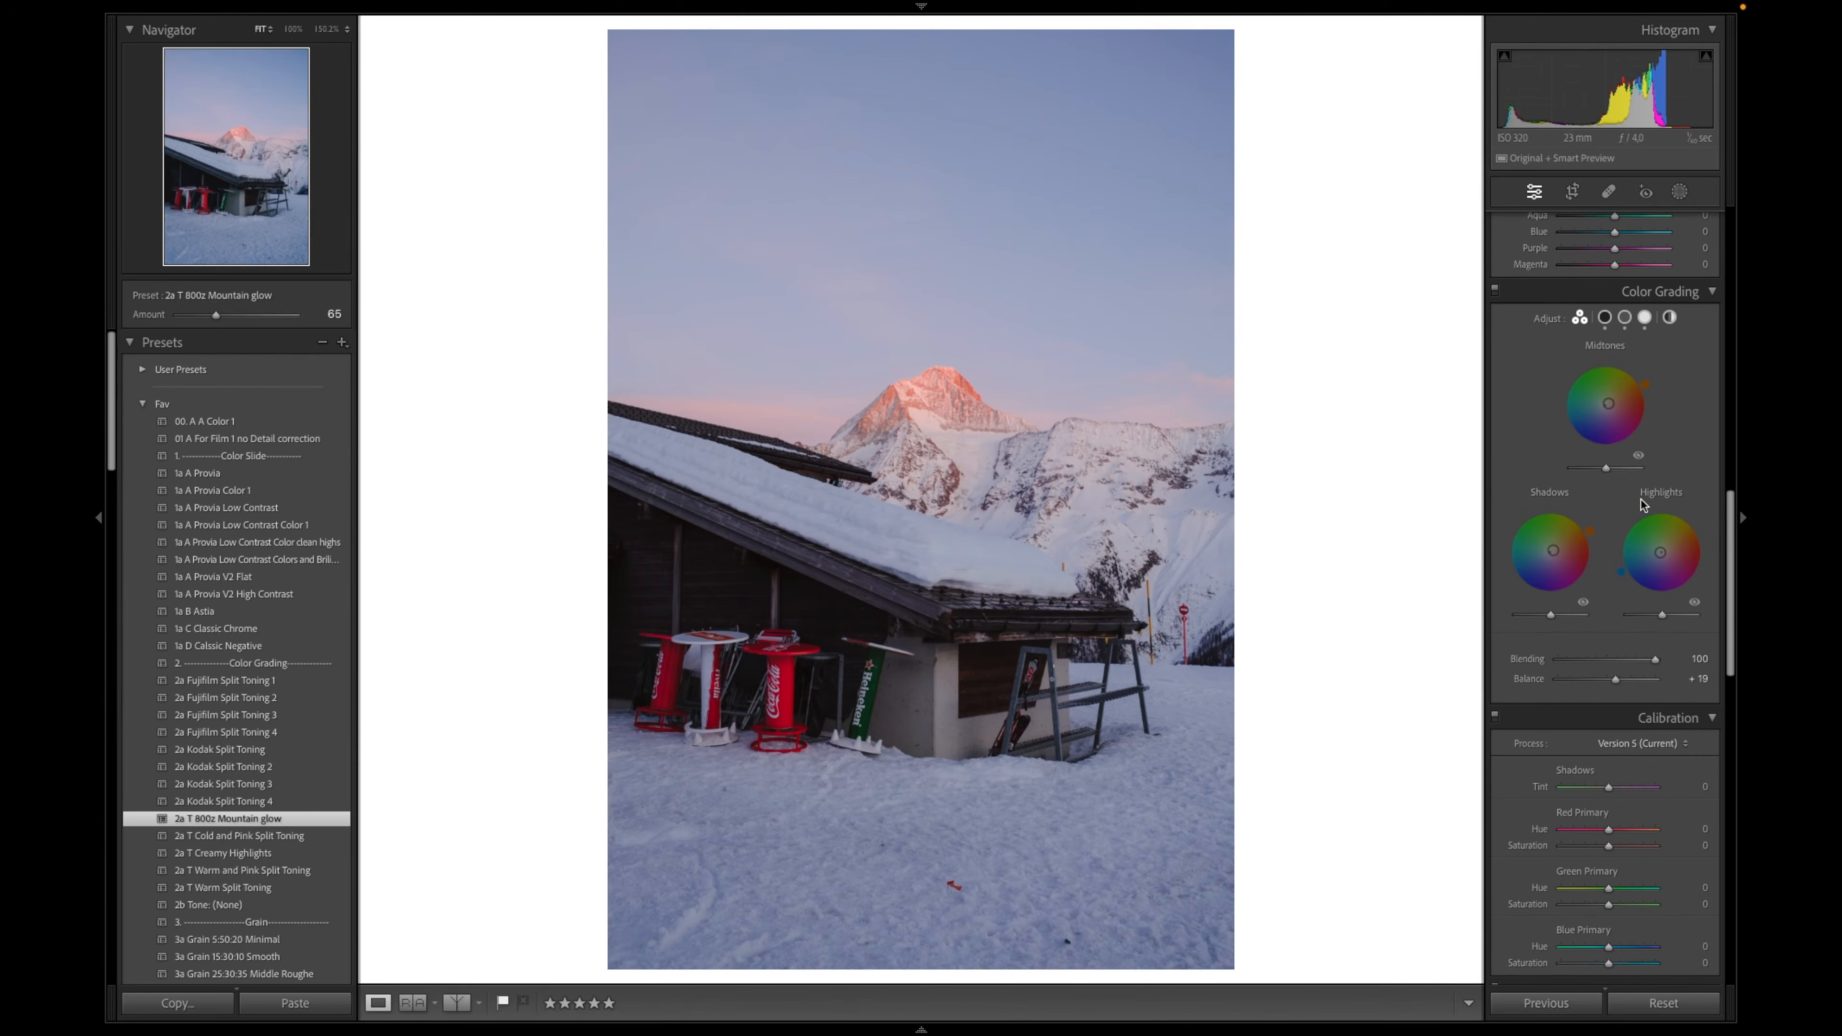
scroll(1486, 473, "up", 3)
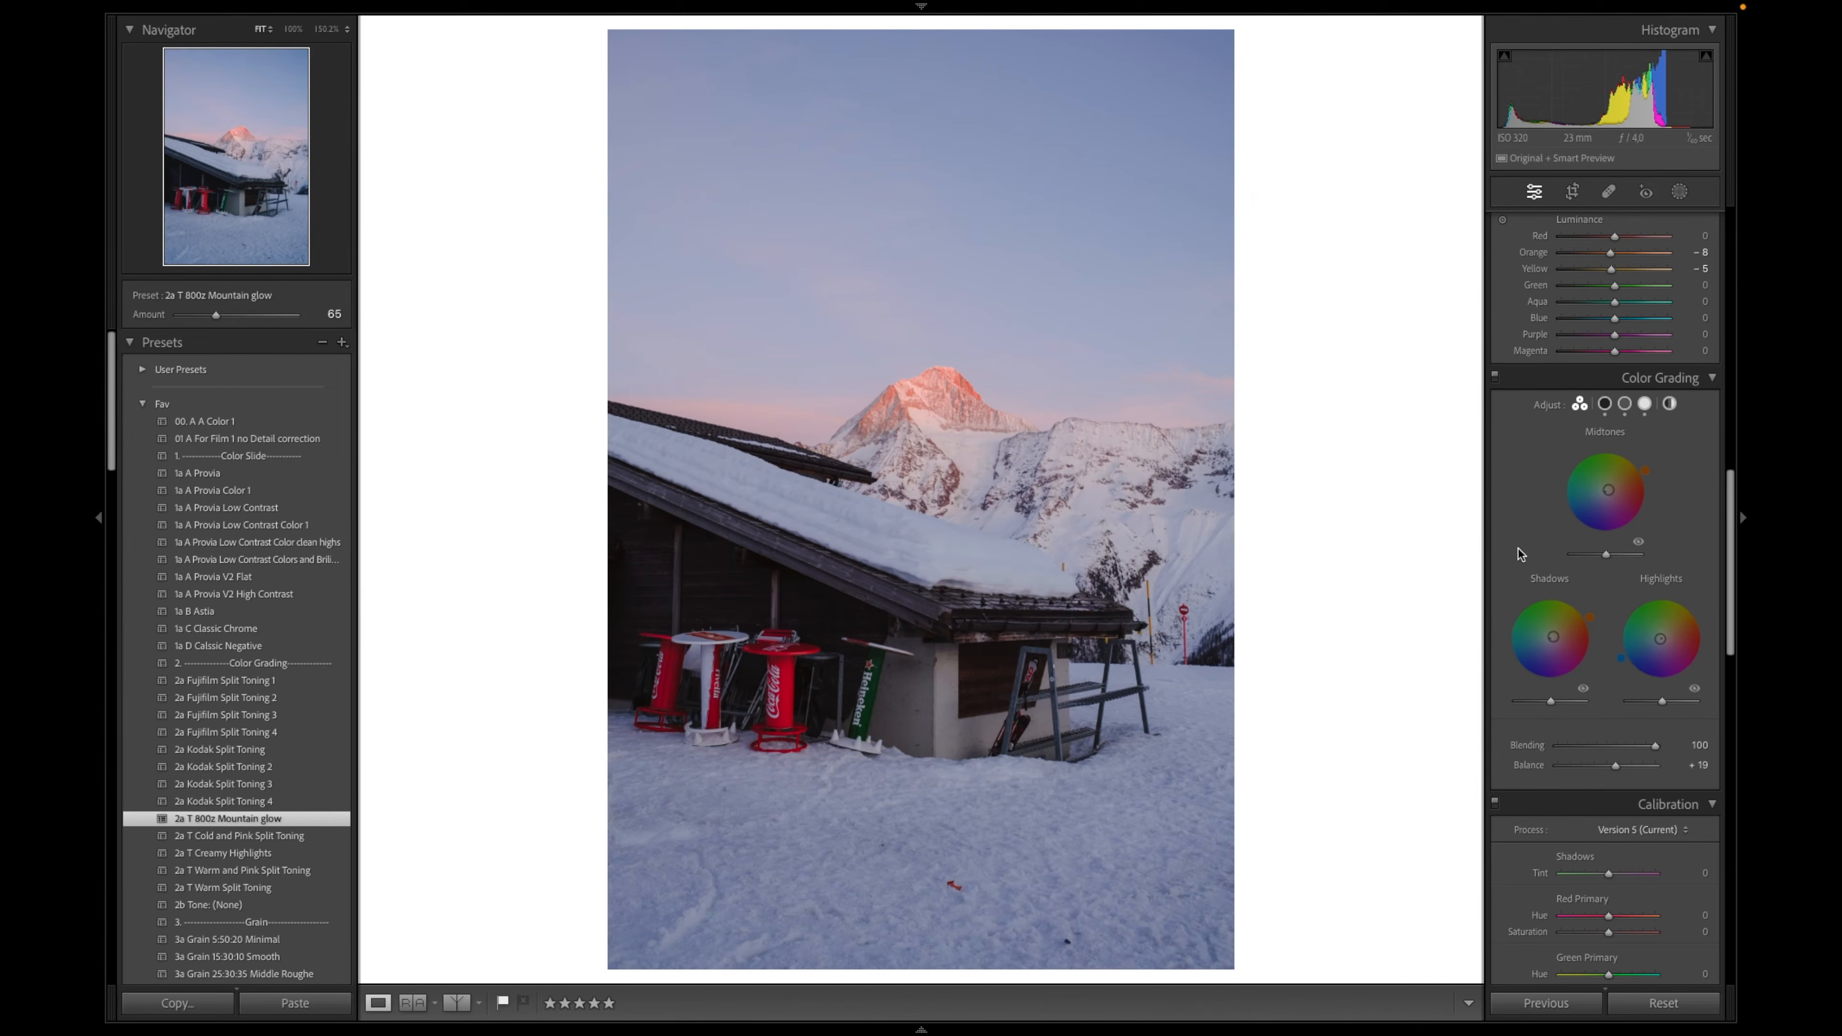
scroll(1510, 588, "up", 3)
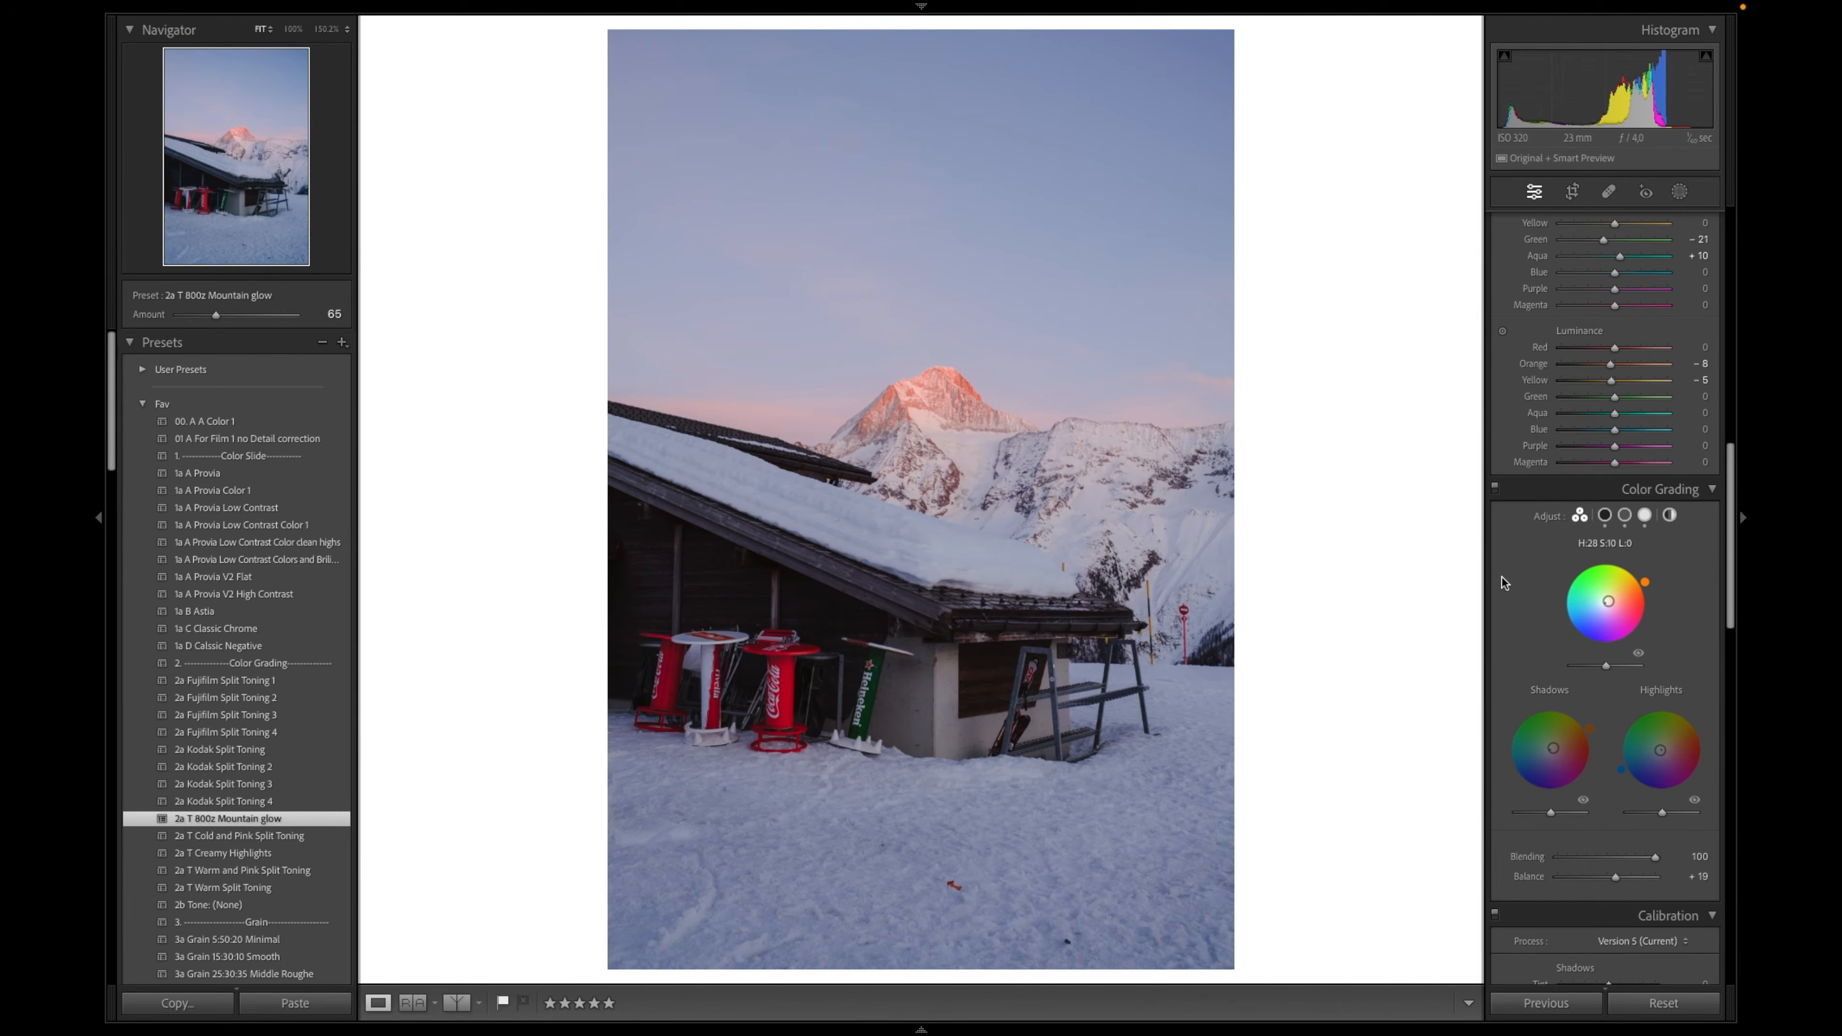
Brighten the snowy cabin photo's point curve, moving the highlight point to 215/223 and the midtone point to 144/148
scroll(1519, 668, "up", 10)
scroll(1520, 668, "up", 3)
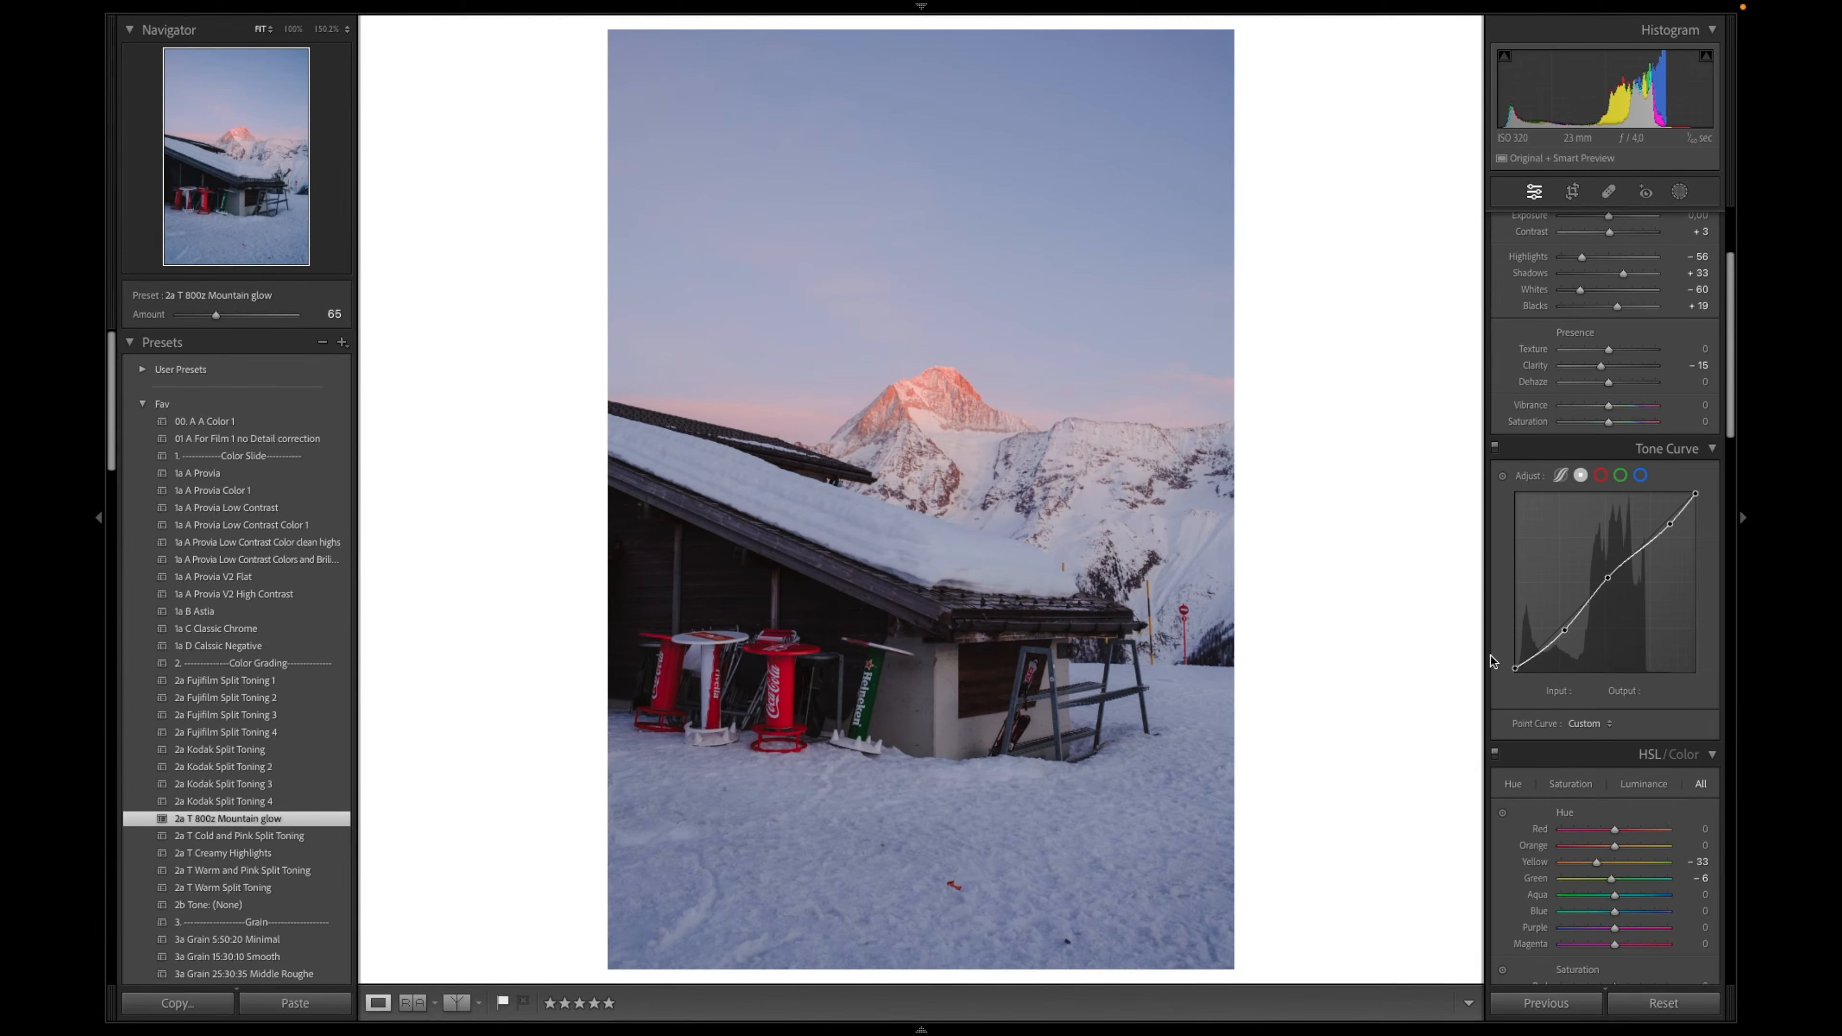
left_click(1606, 577)
left_click_drag(1607, 579, 1606, 575)
left_click_drag(1669, 524, 1669, 515)
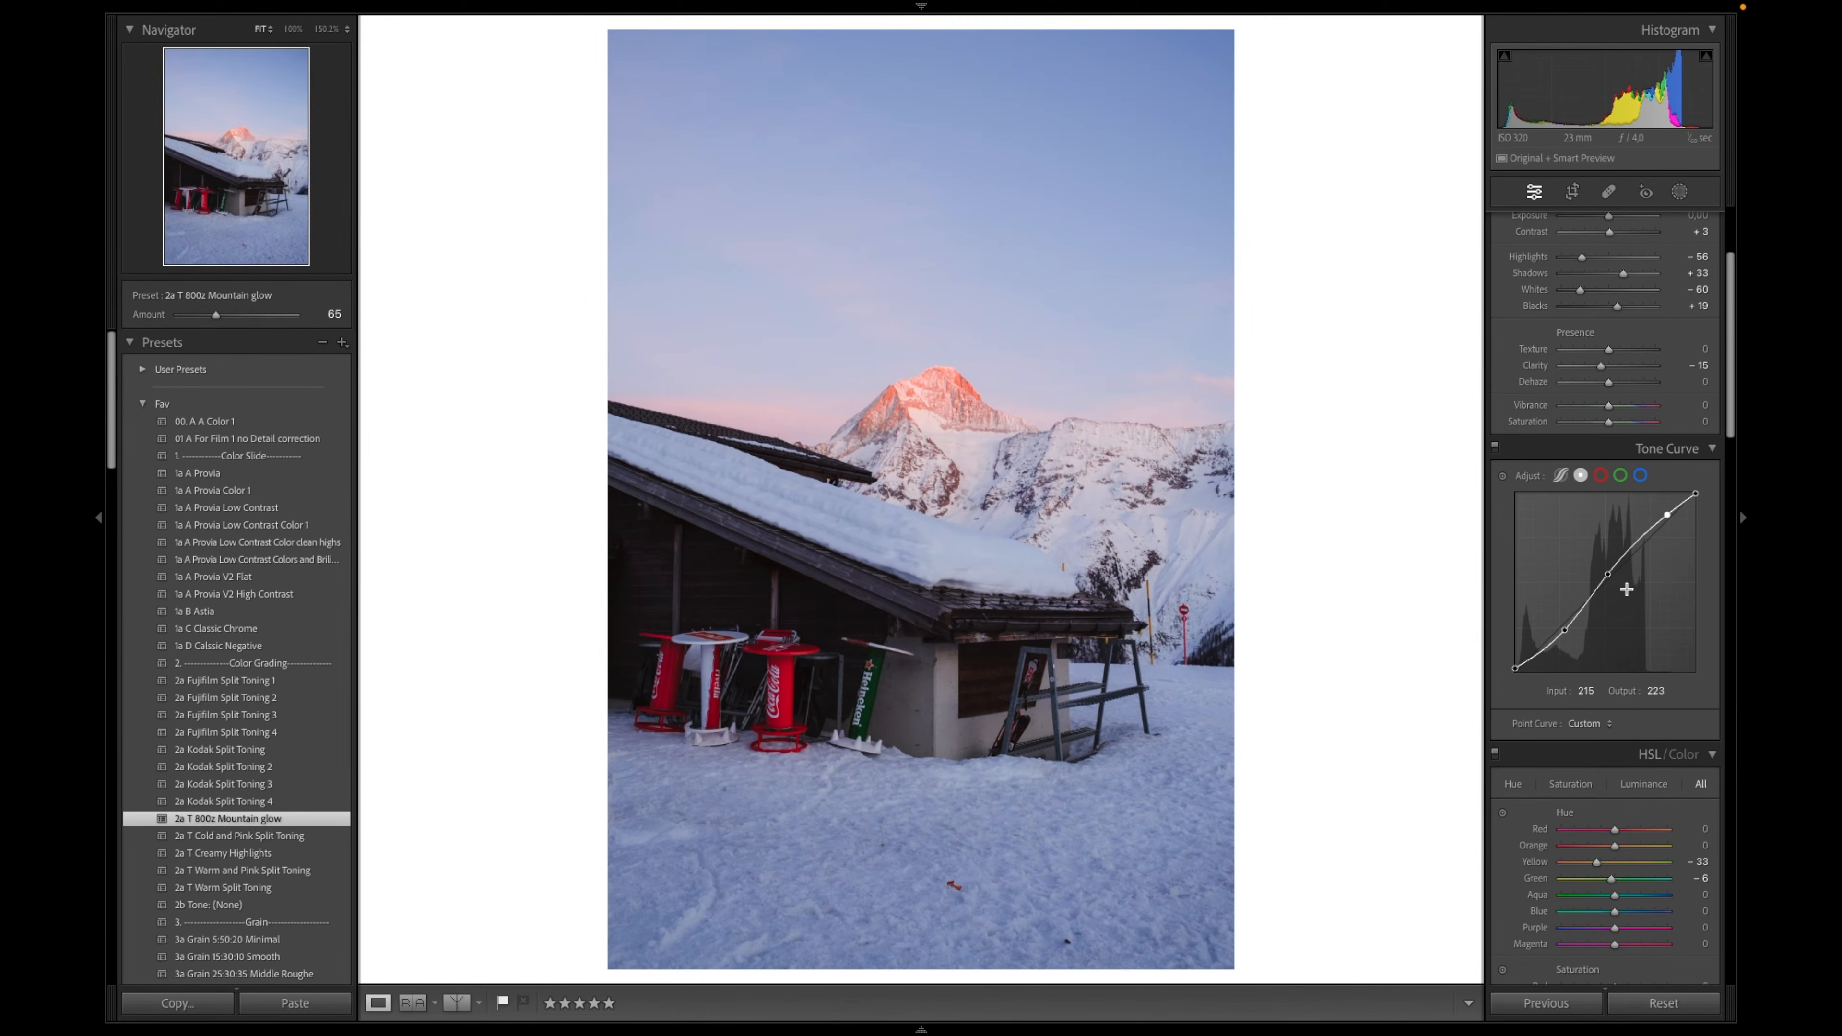
left_click_drag(1611, 577, 1616, 572)
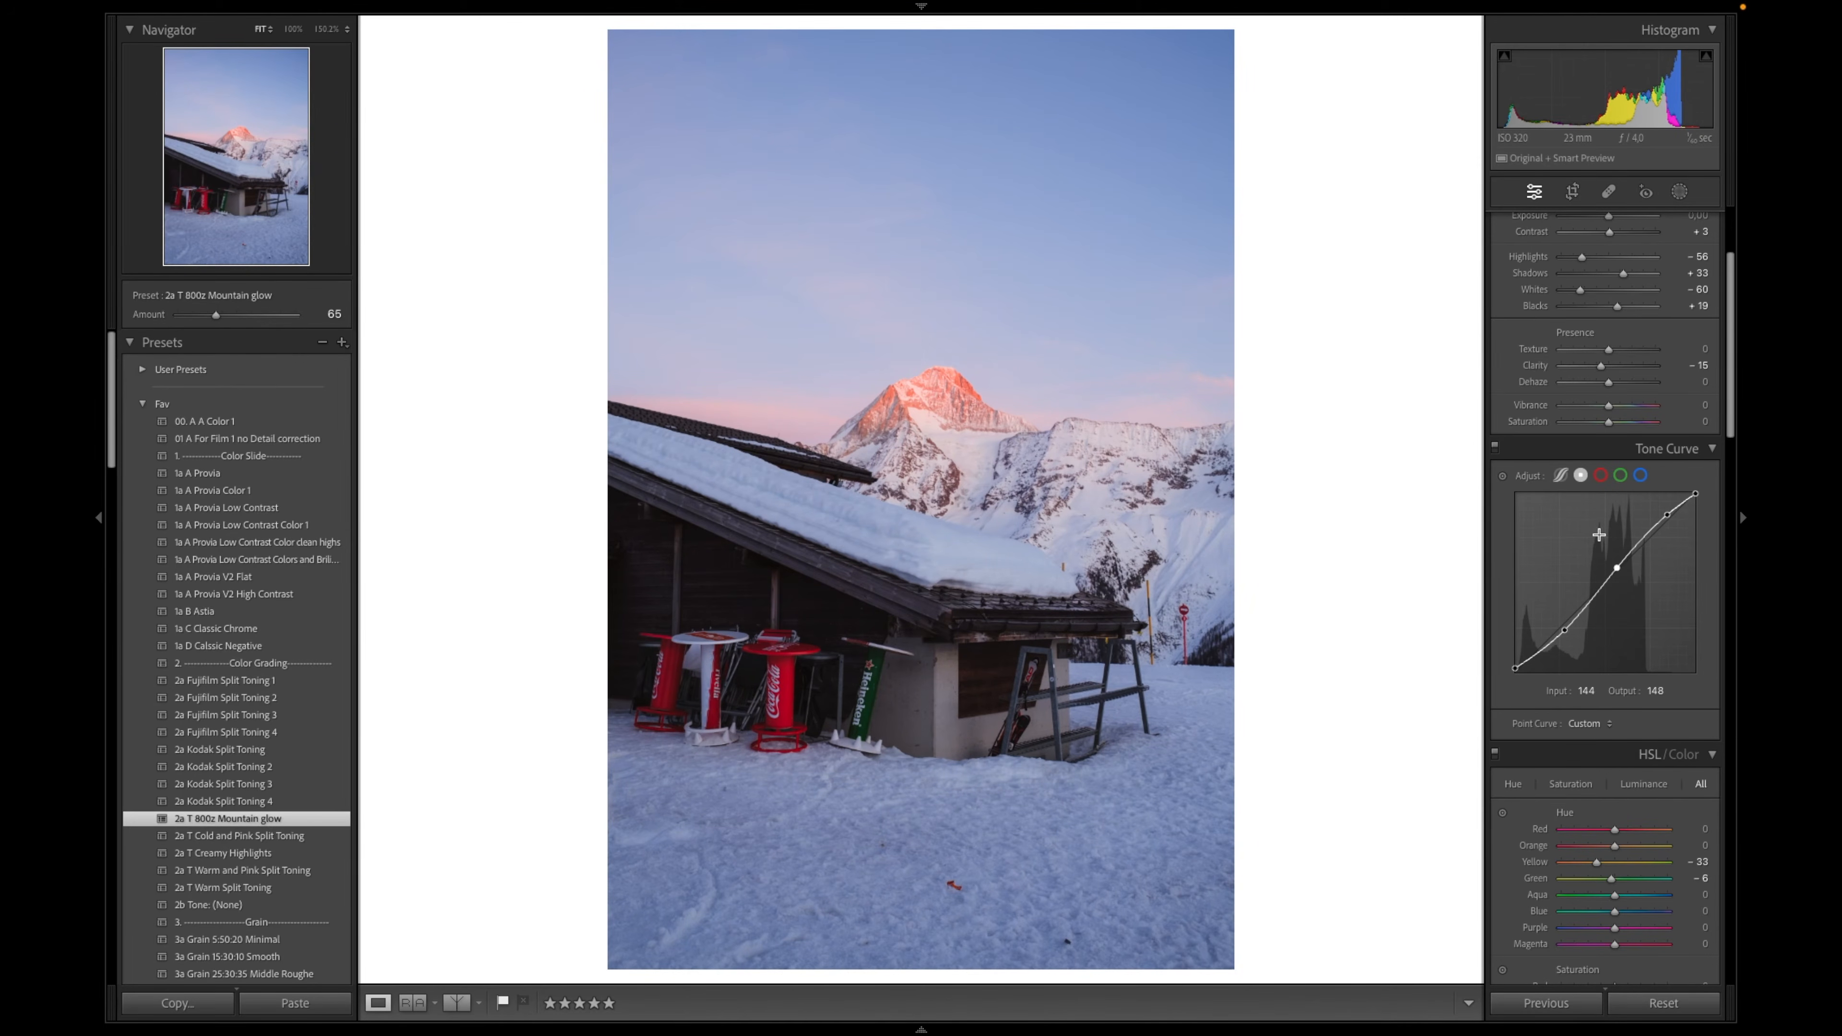
Set Lights to +26 in the snowy cabin photo's parametric tone curve
scroll(1508, 540, "up", 5)
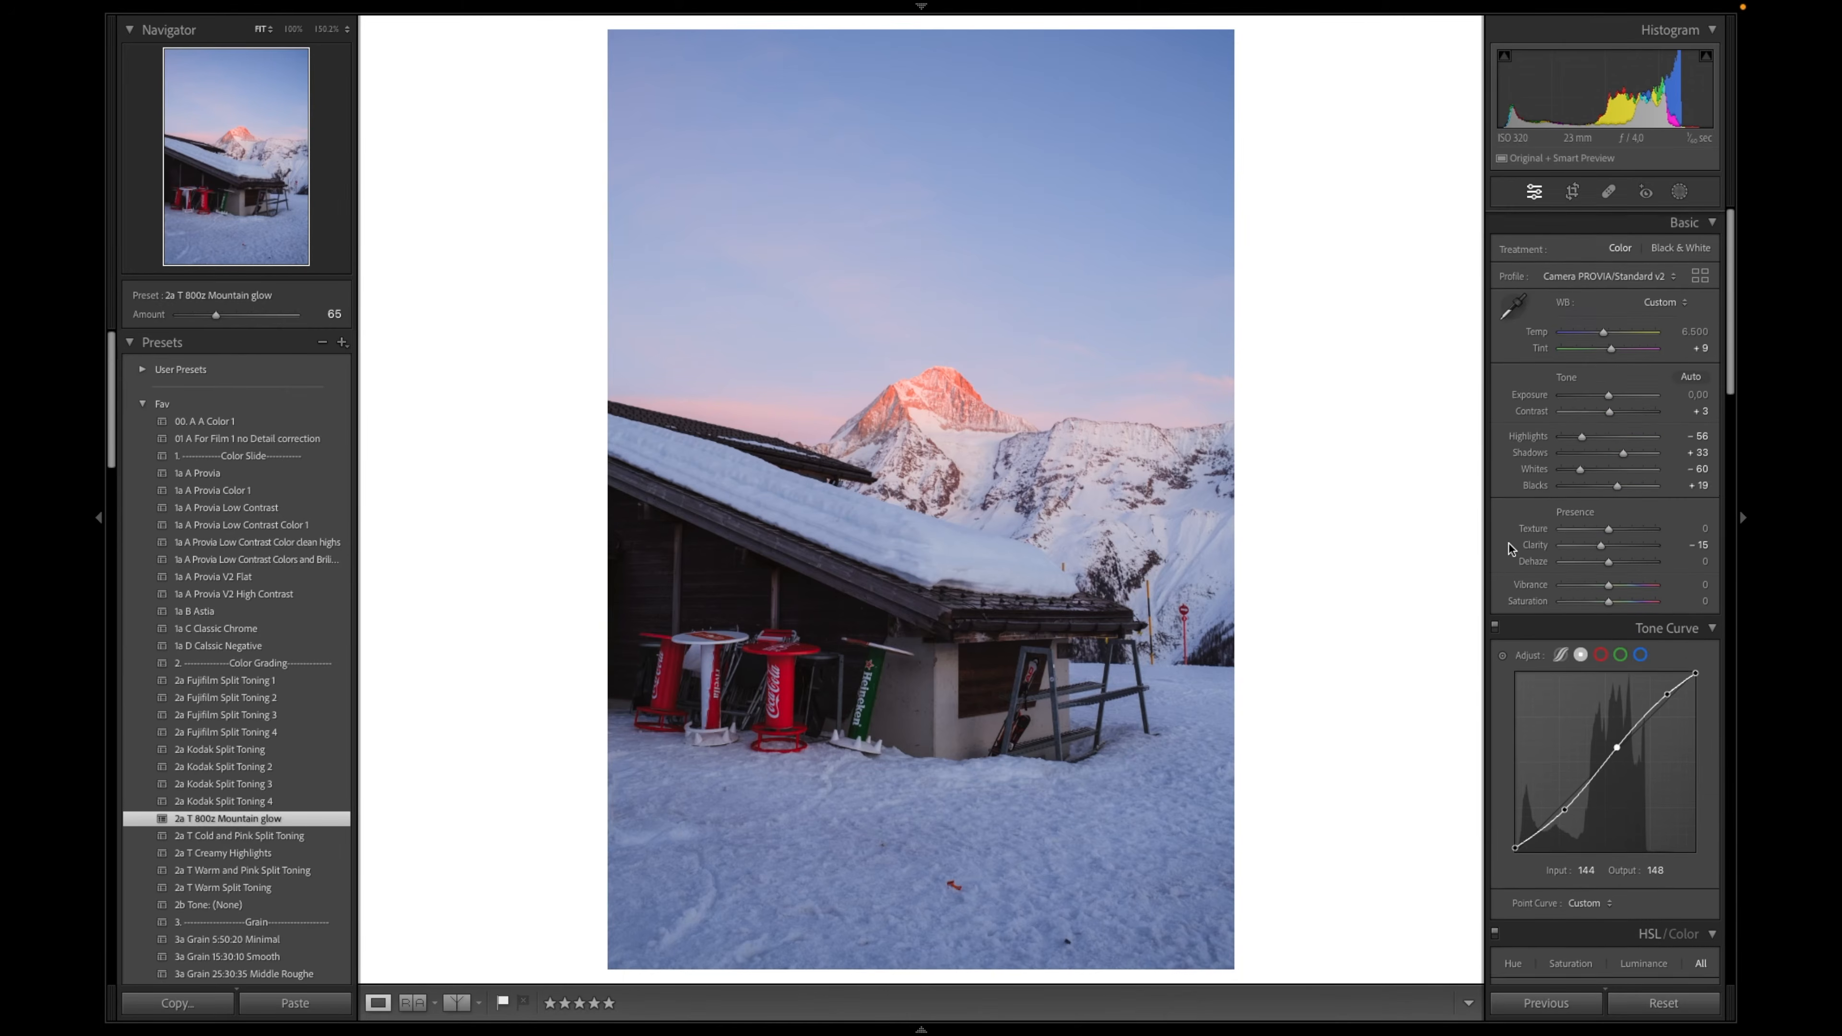
left_click(1562, 655)
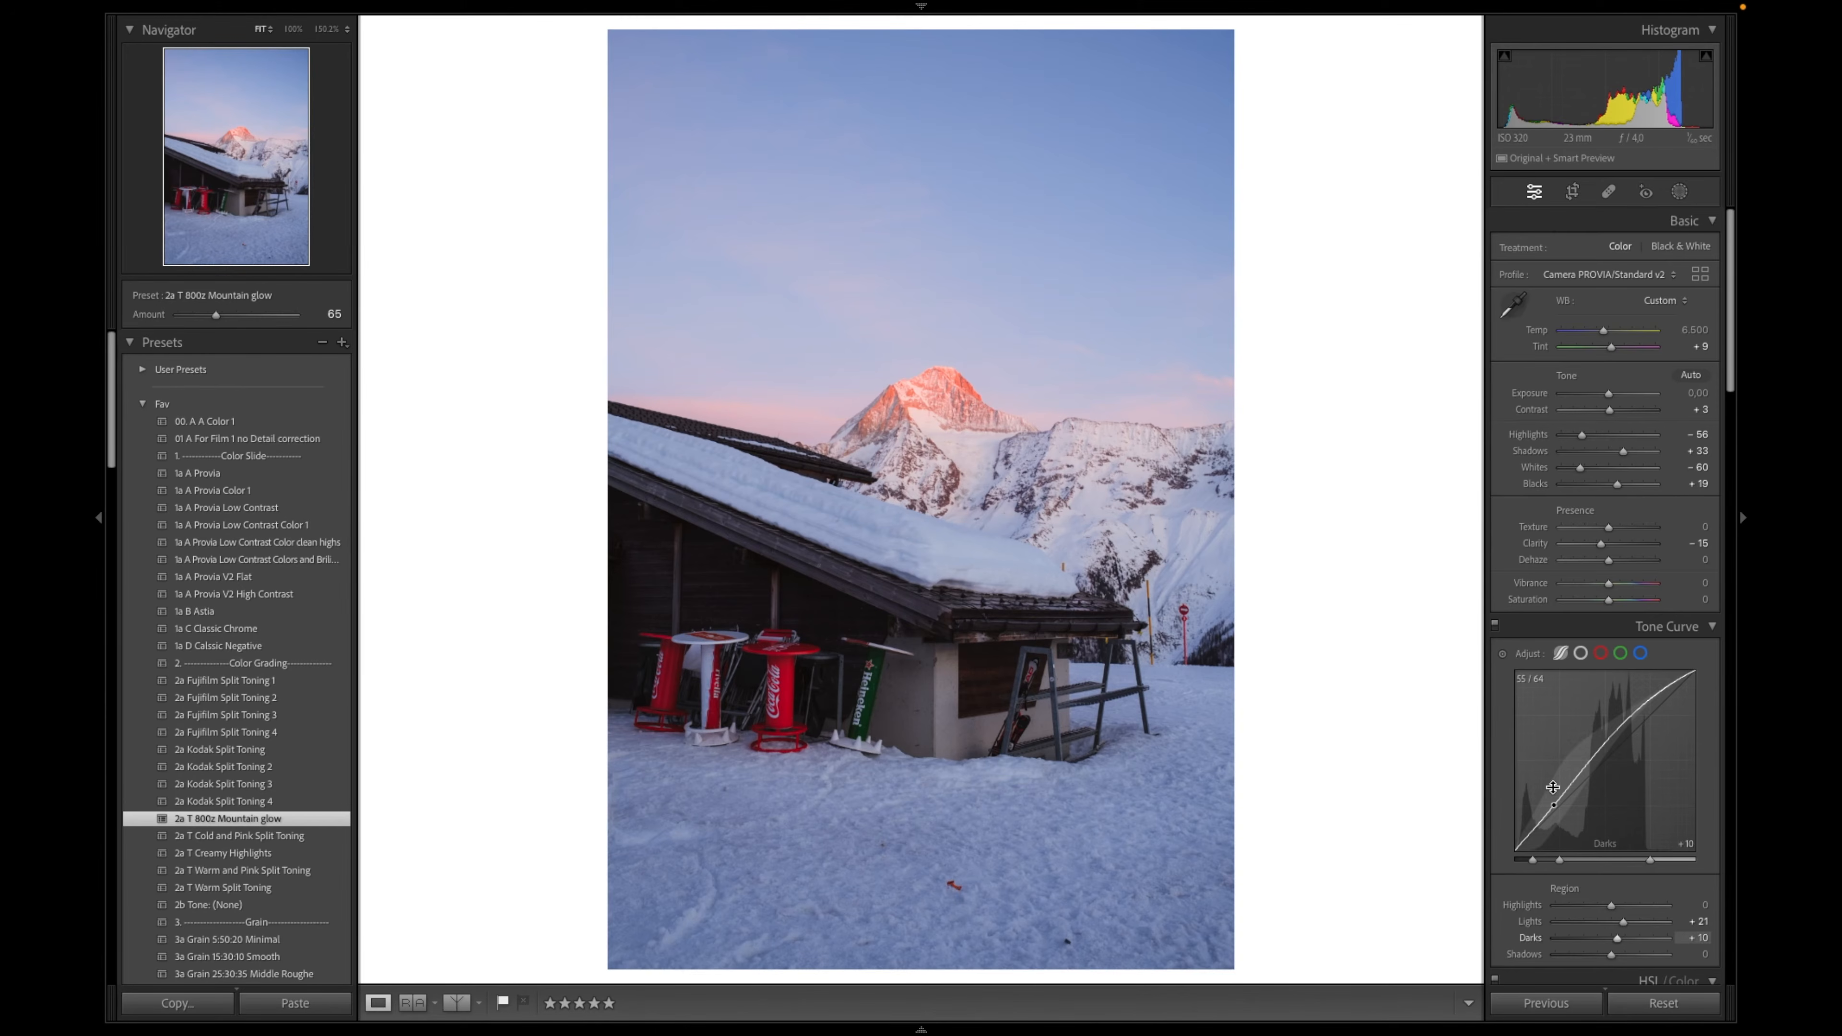
scroll(1624, 798, "down", 3)
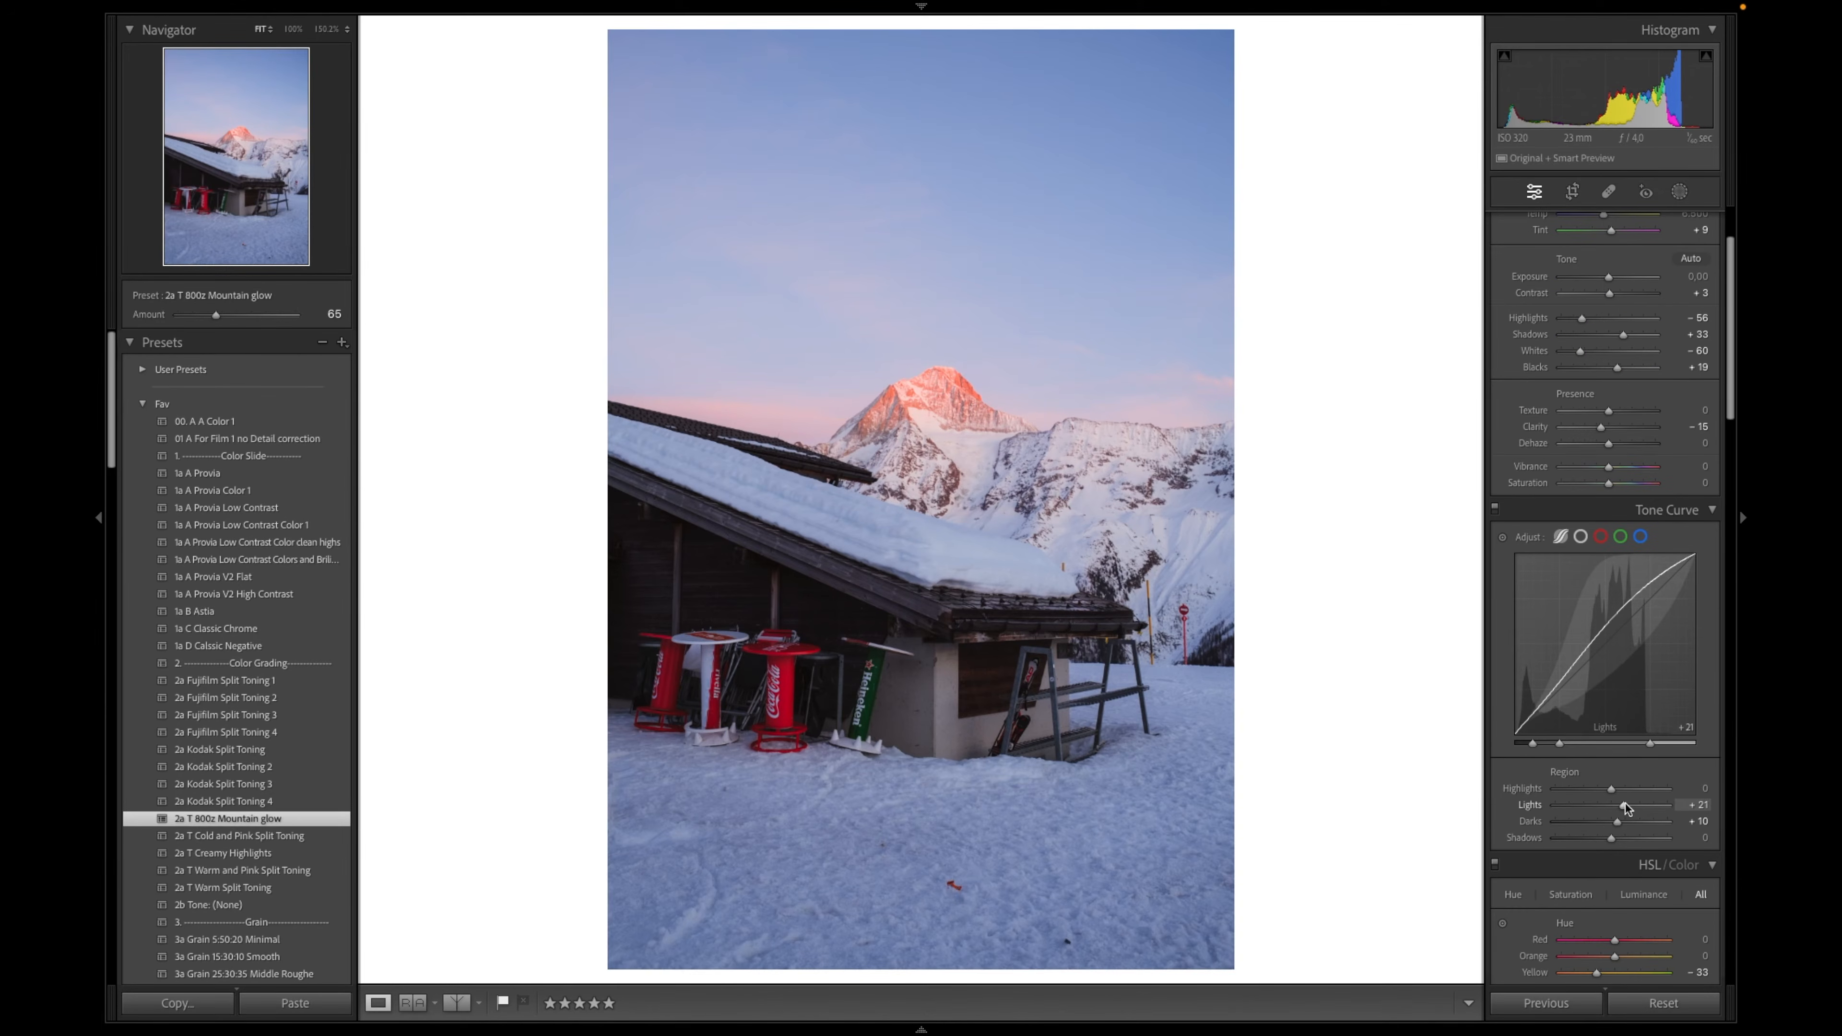
key("Up")
key("Down")
key("Up")
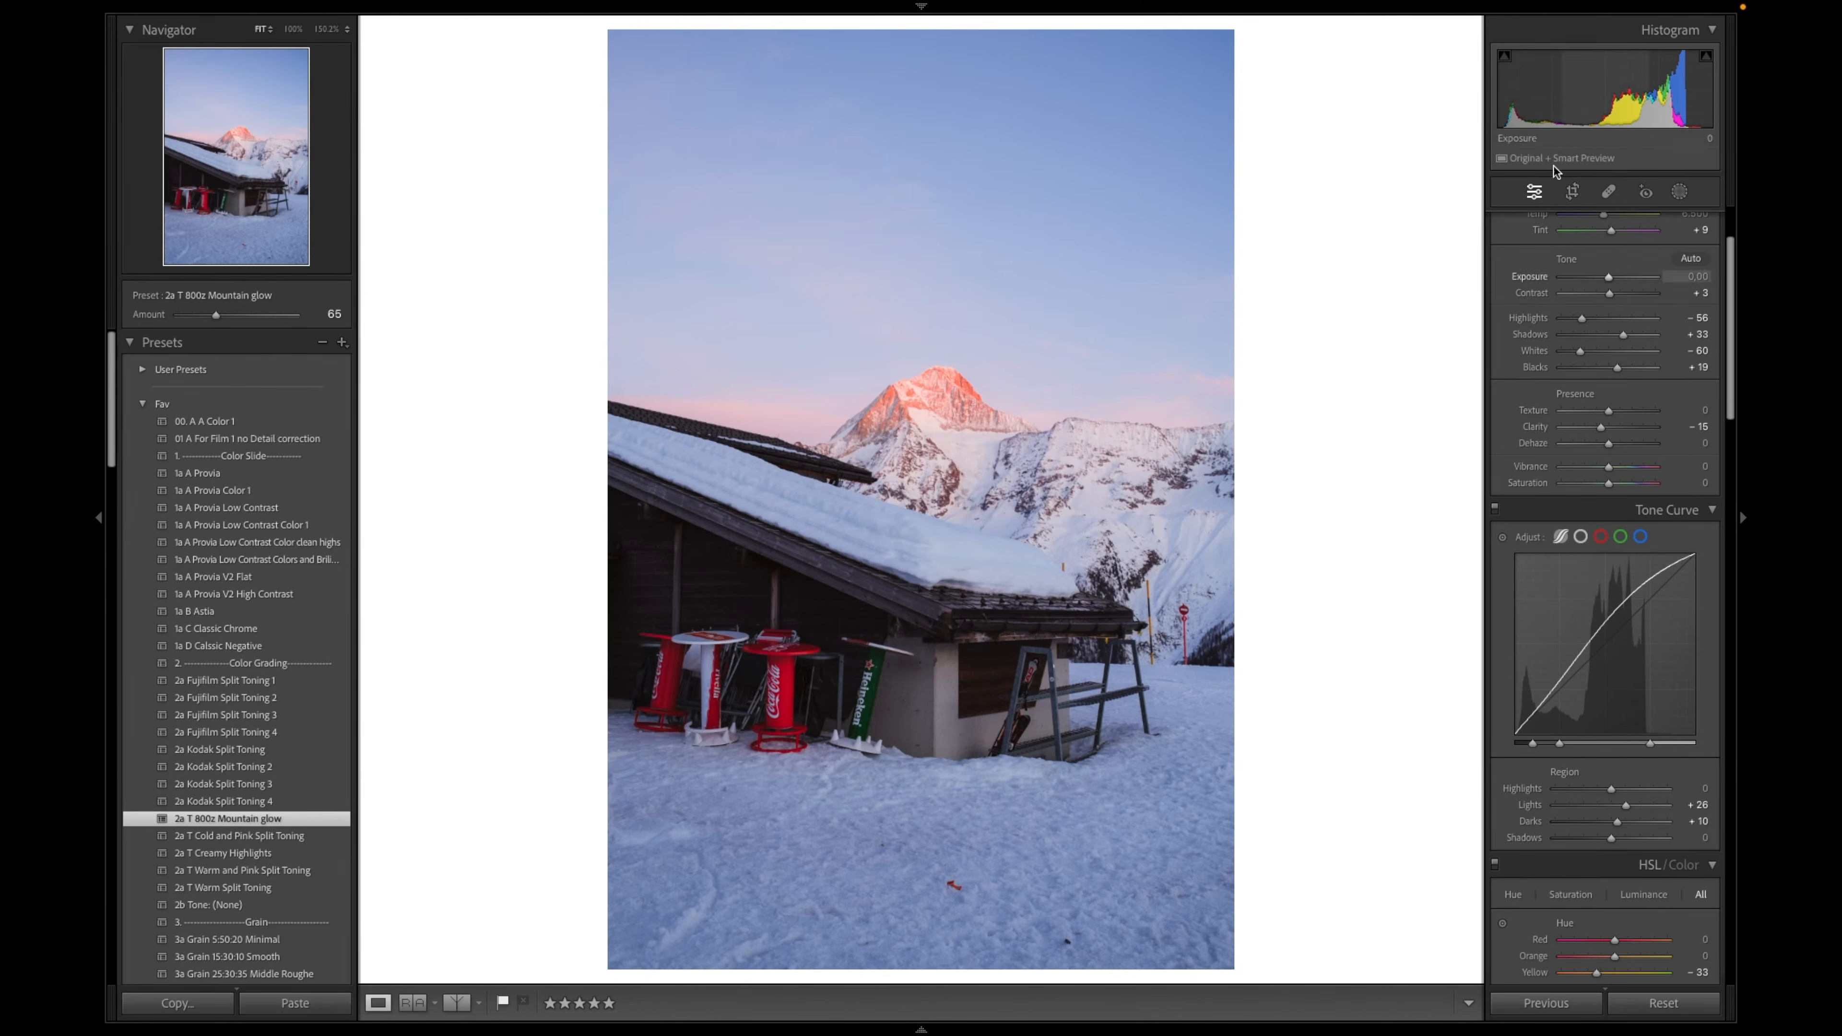
Remove three dark spots from the snow in the foreground of the snowy cabin photo with the Heal tool
left_click(1614, 193)
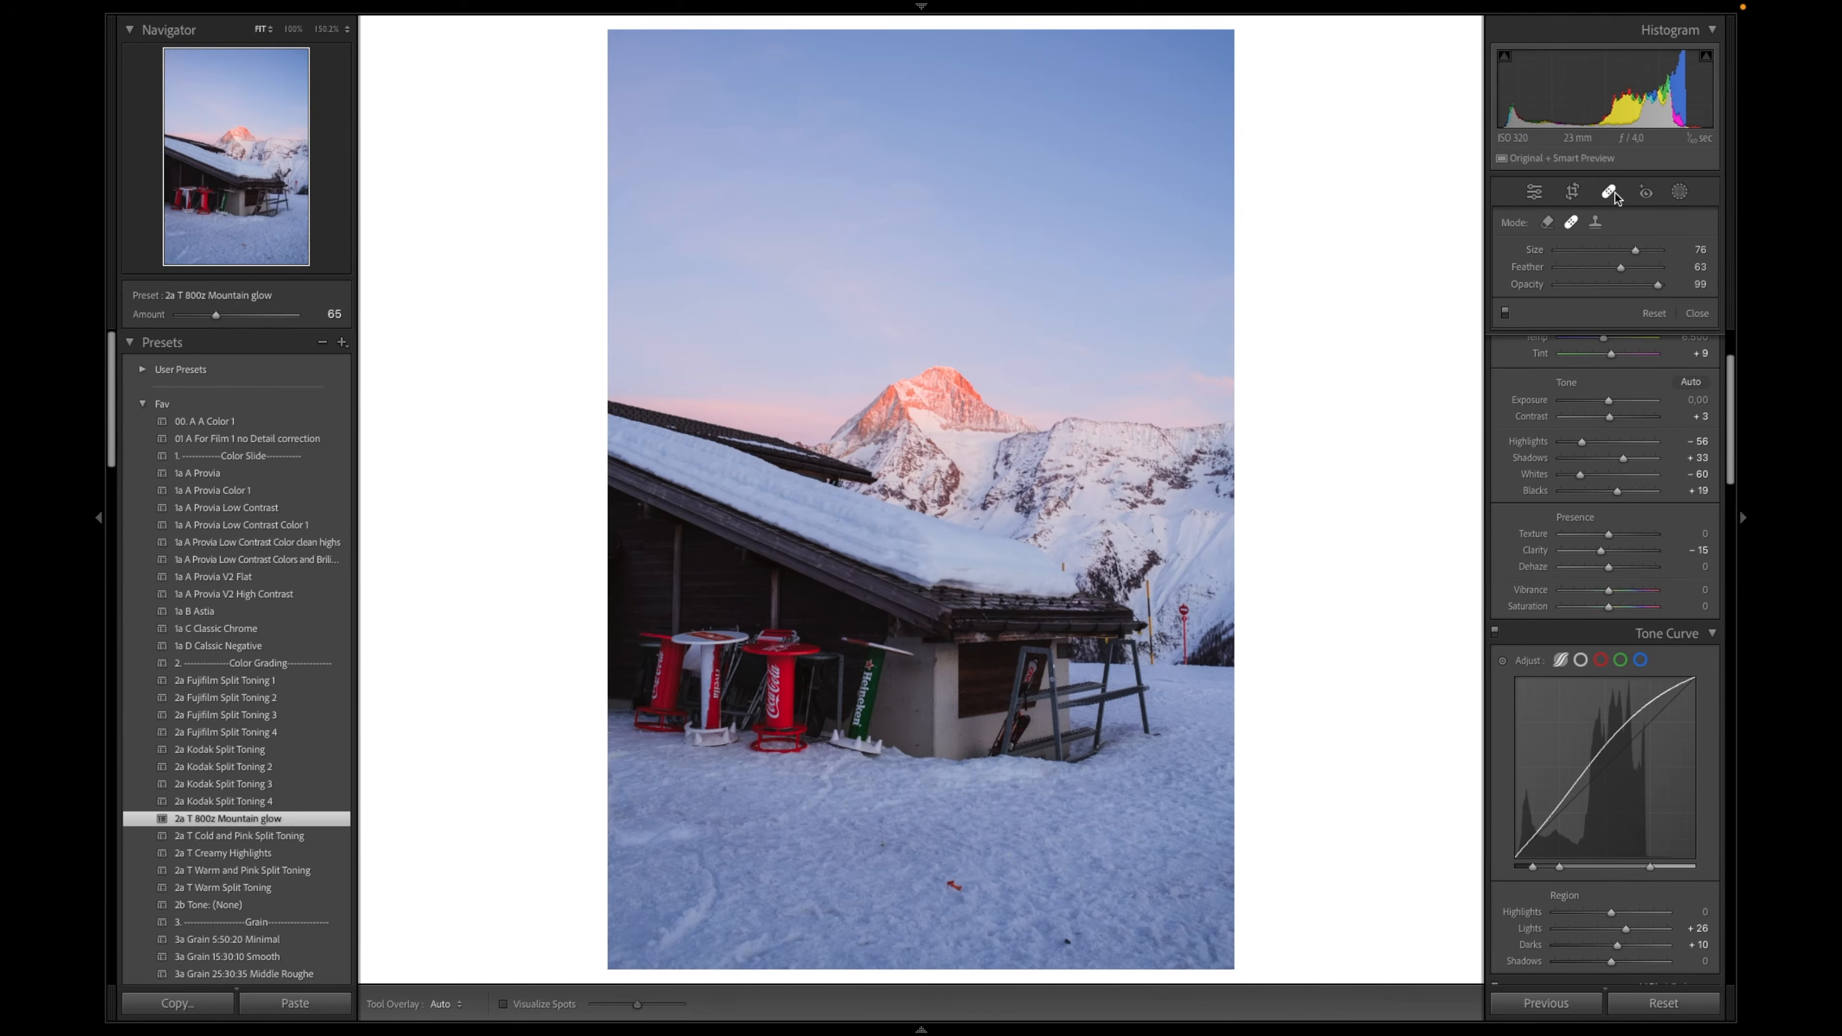
left_click(952, 885)
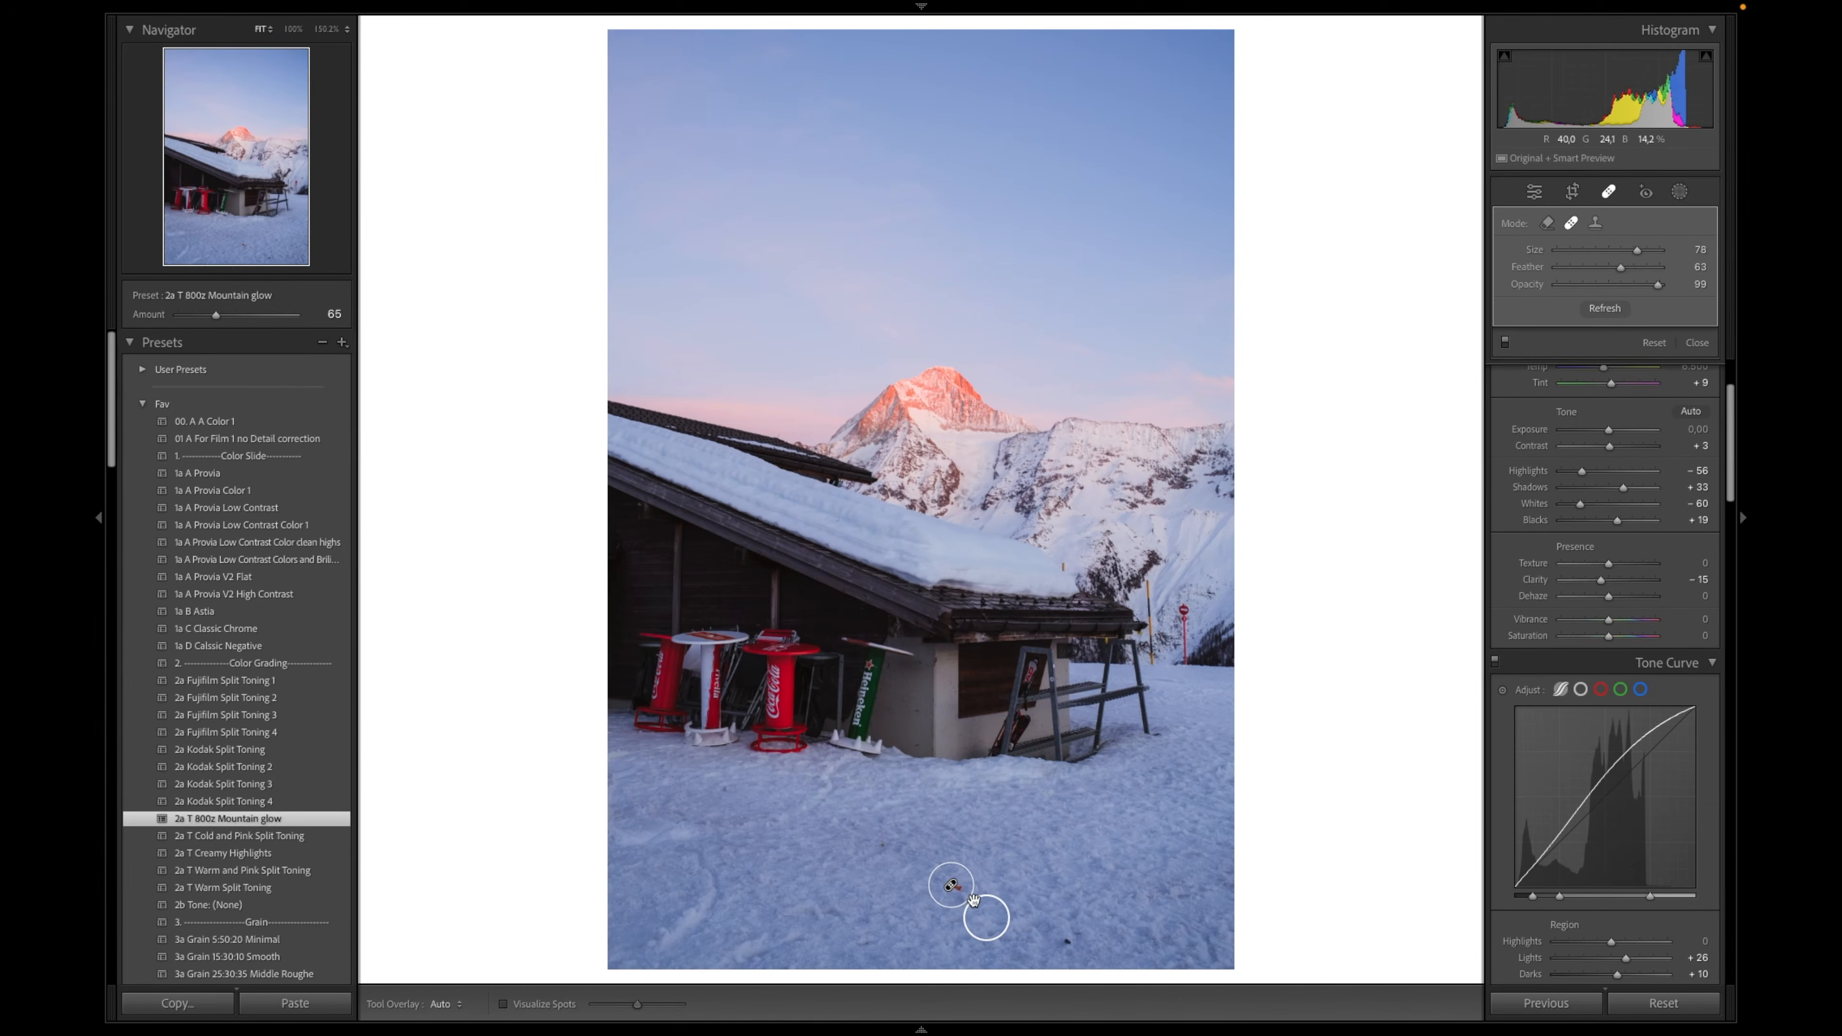
left_click(1065, 939)
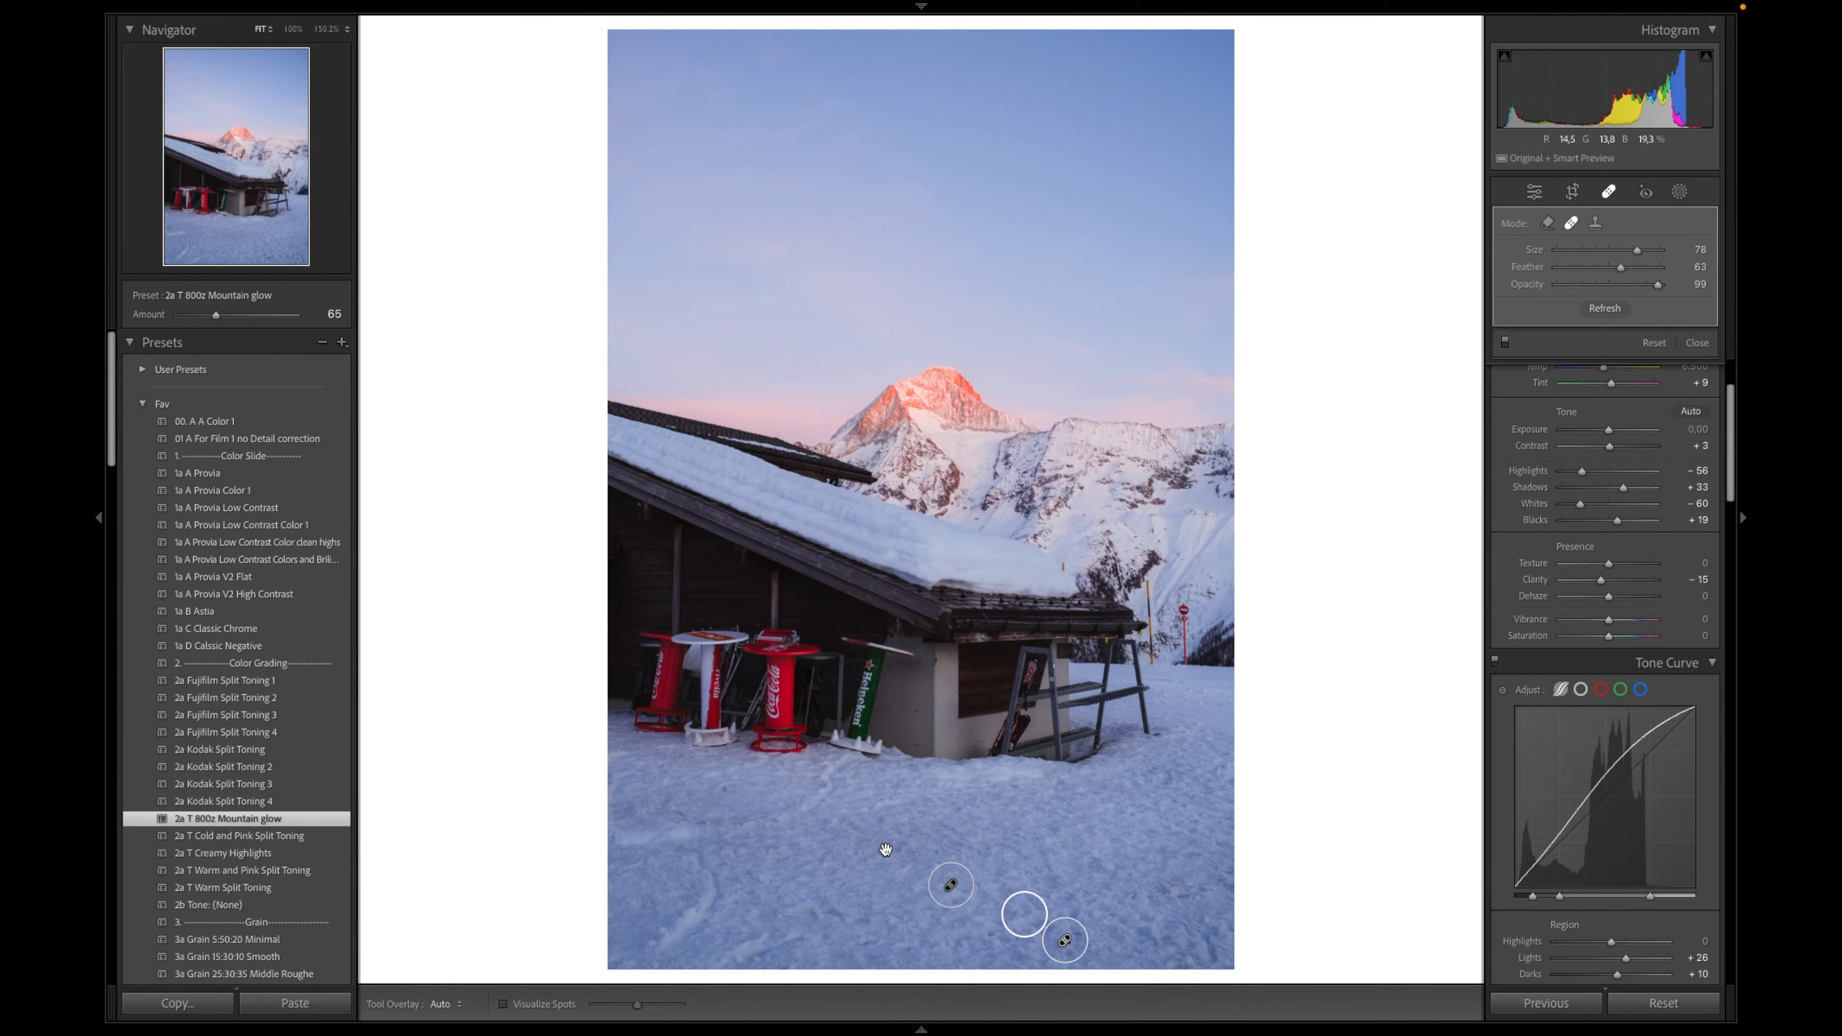
scroll(881, 845, "down", 1)
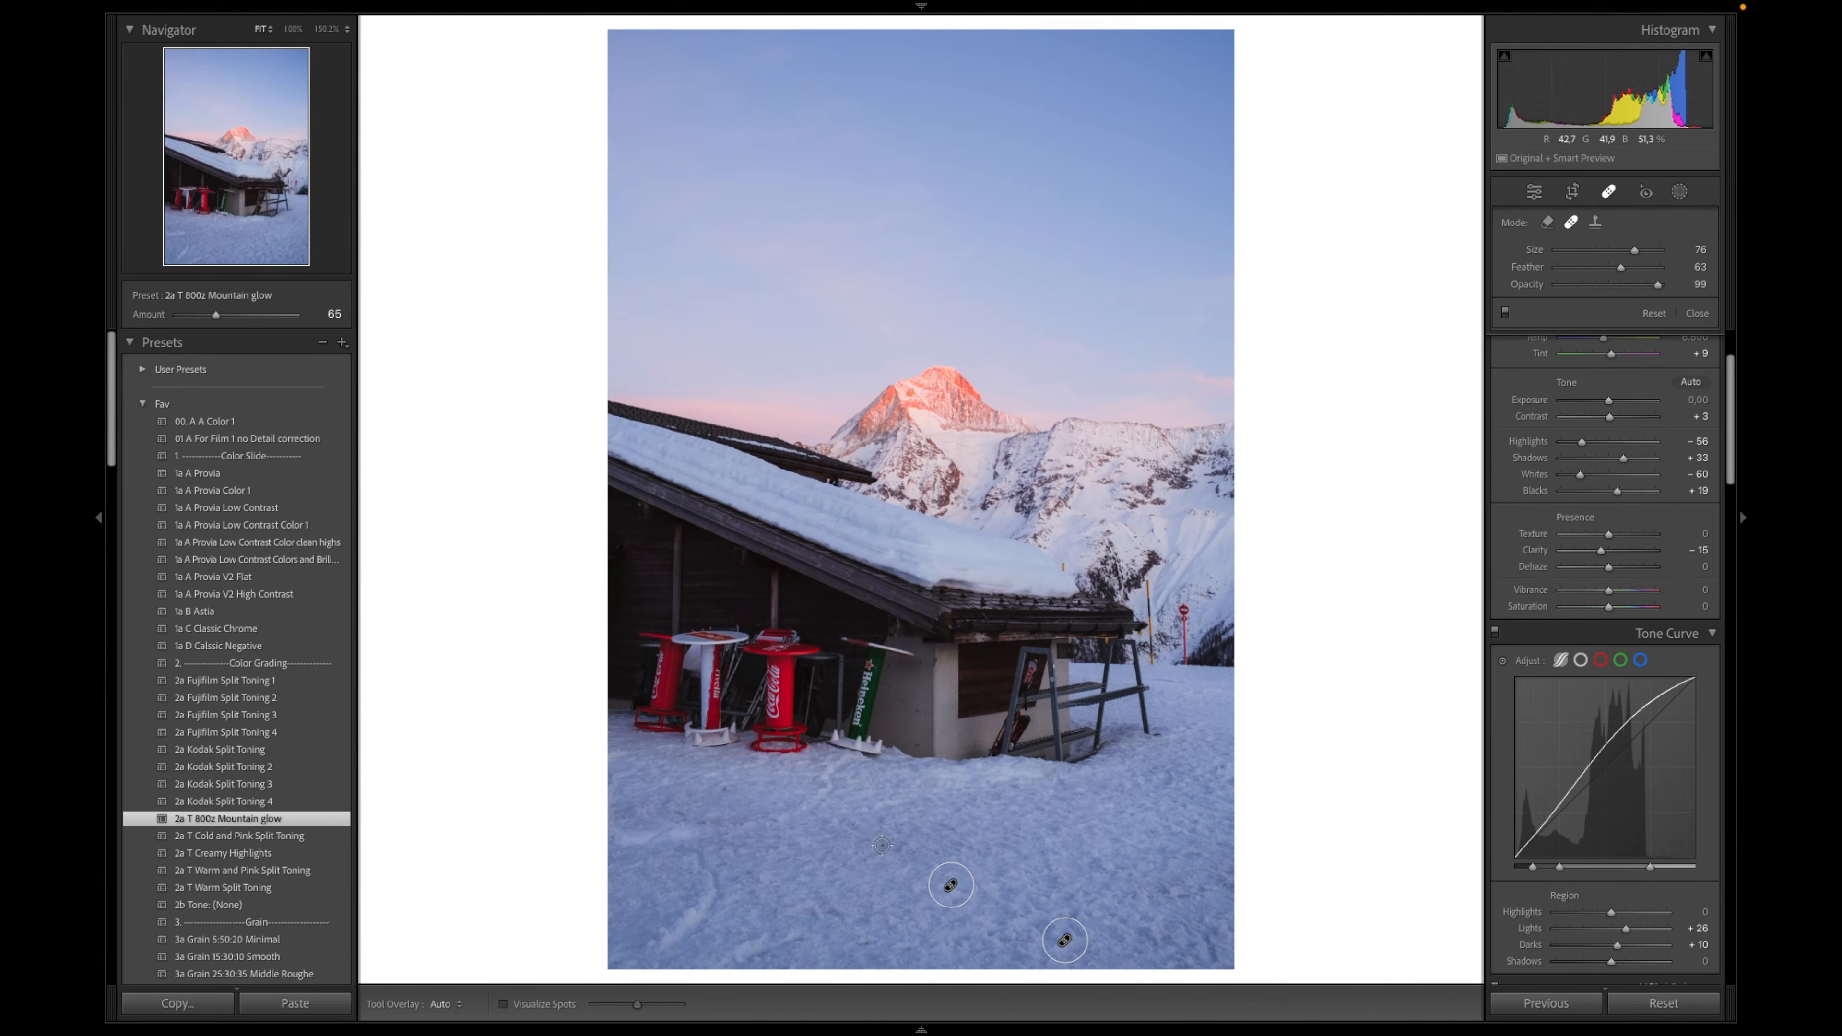
left_click(881, 845)
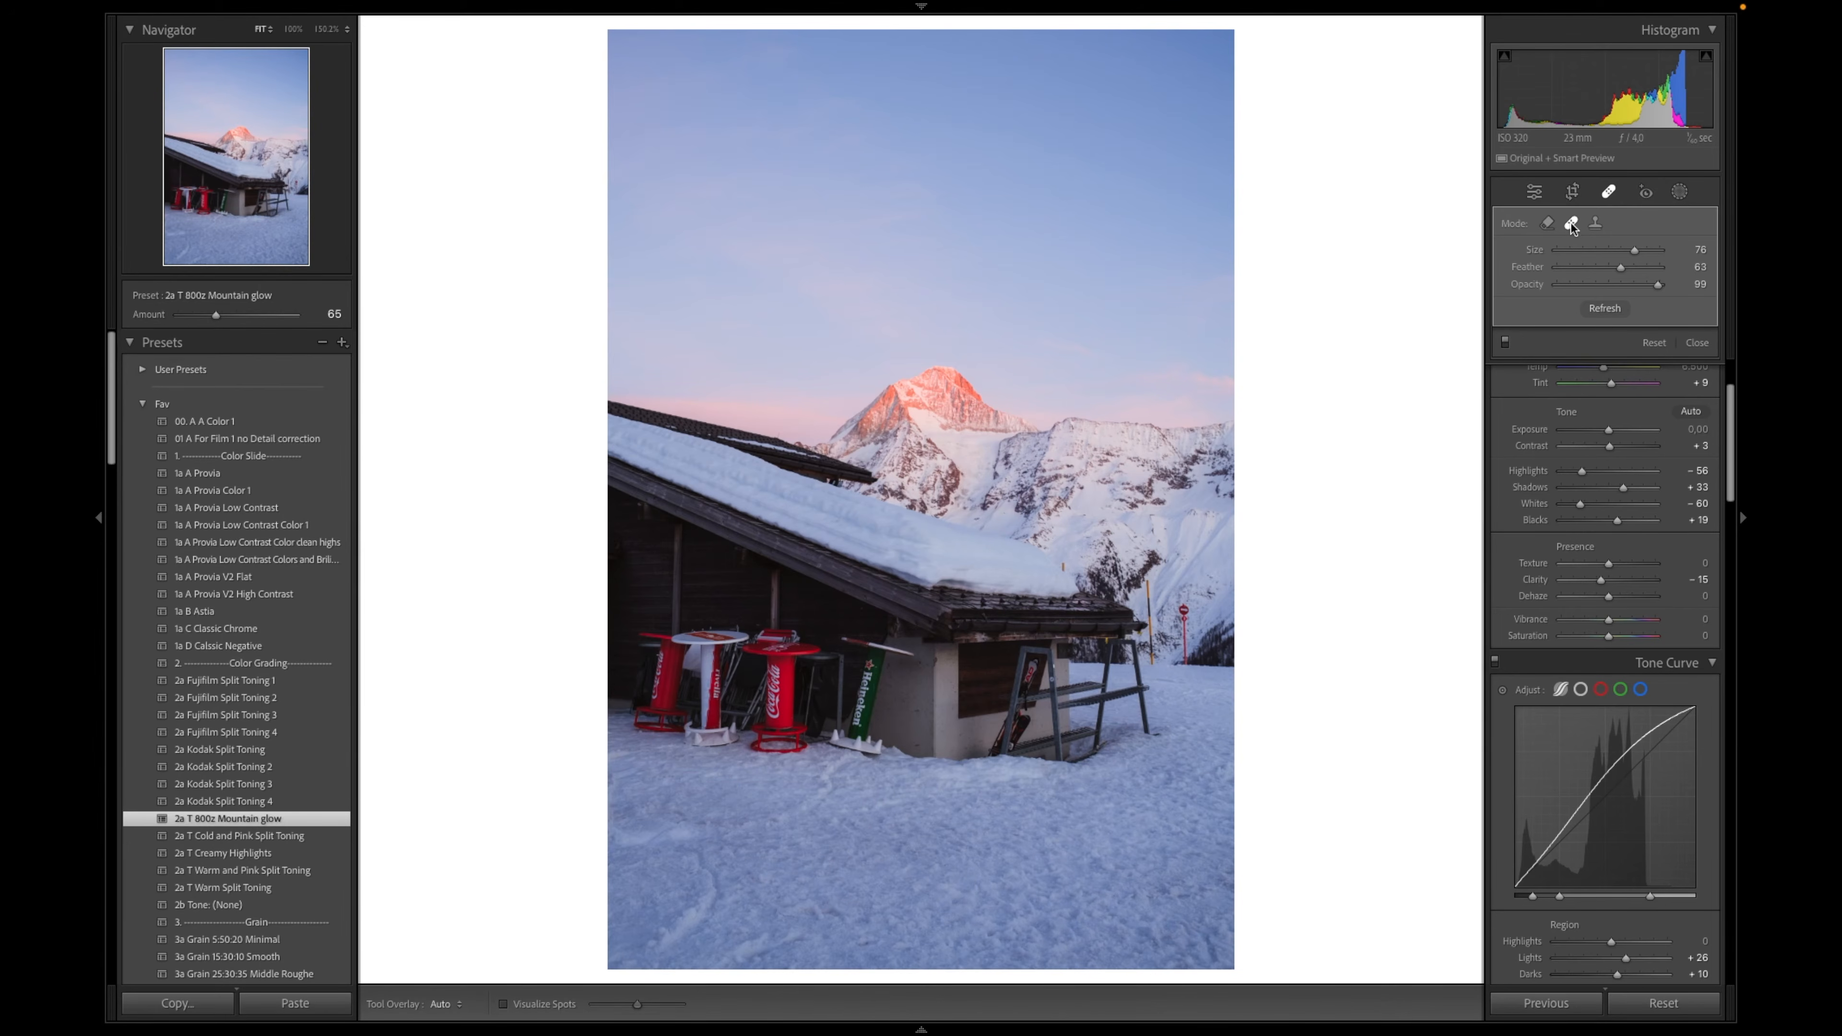
left_click(1608, 193)
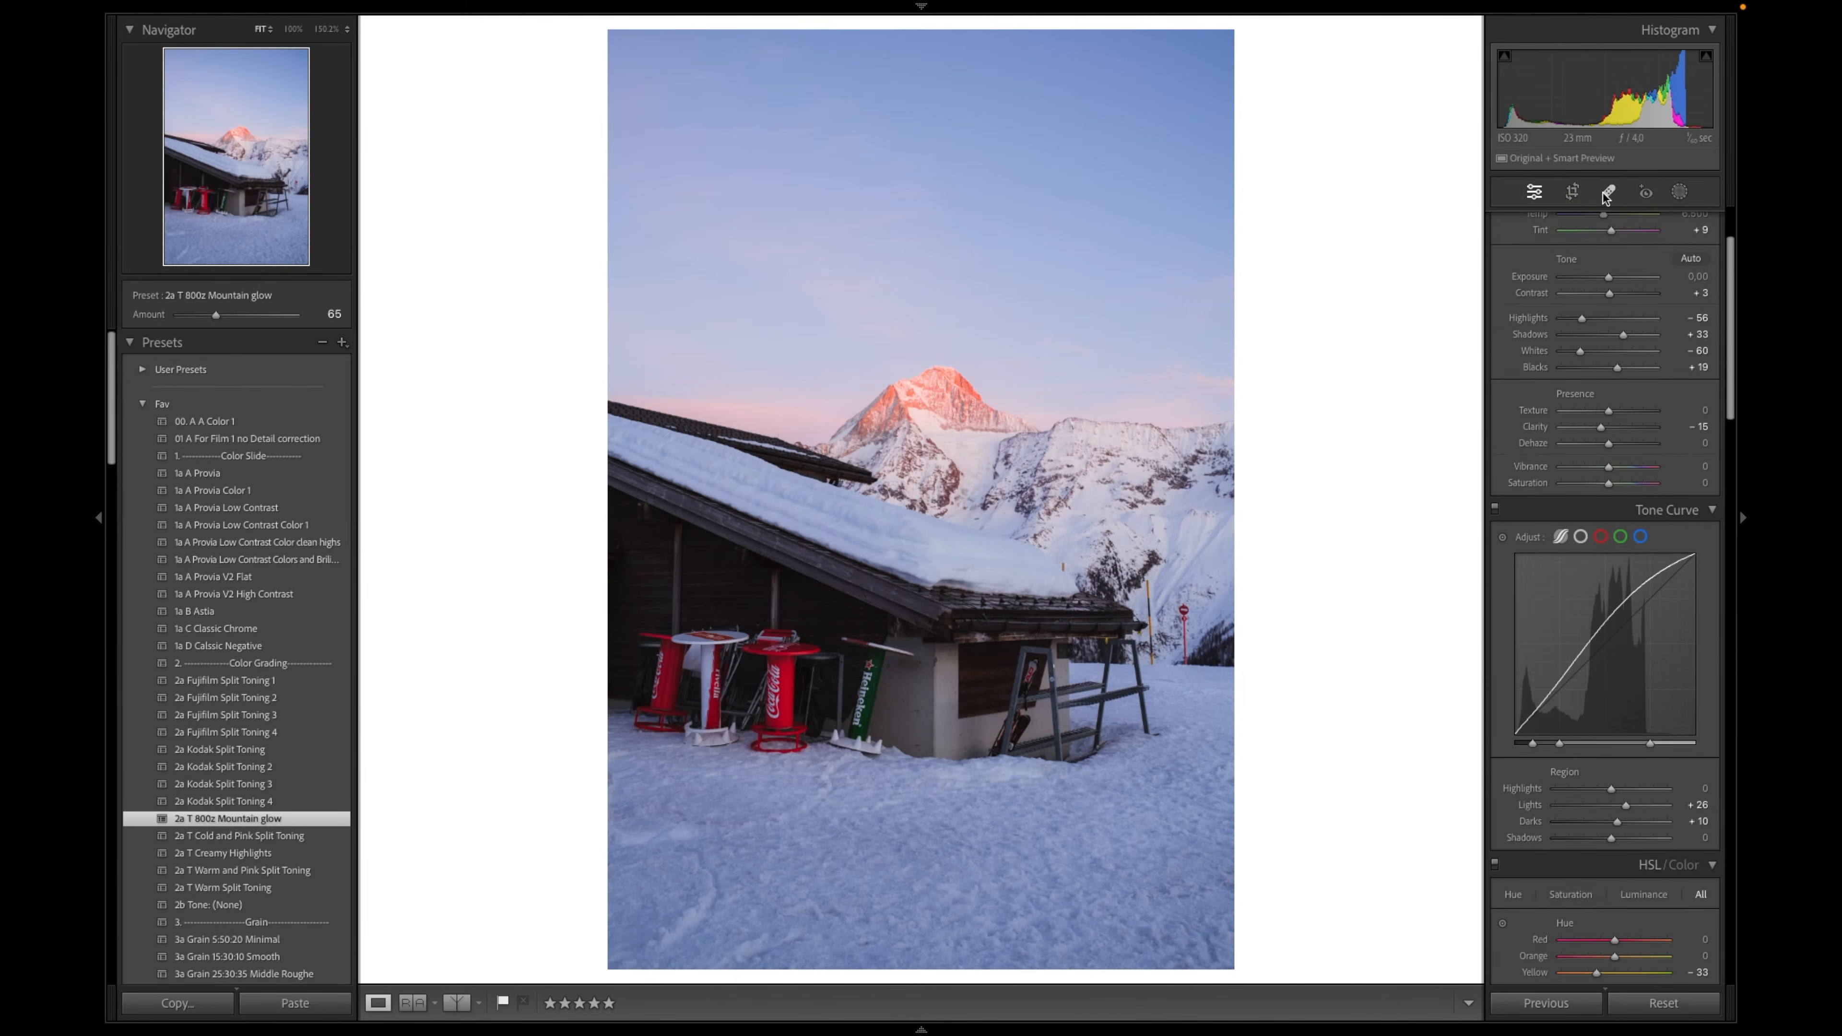
Review the snowy cabin photo's point curve, basic adjustments, HSL values and color grading wheels
left_click(1580, 537)
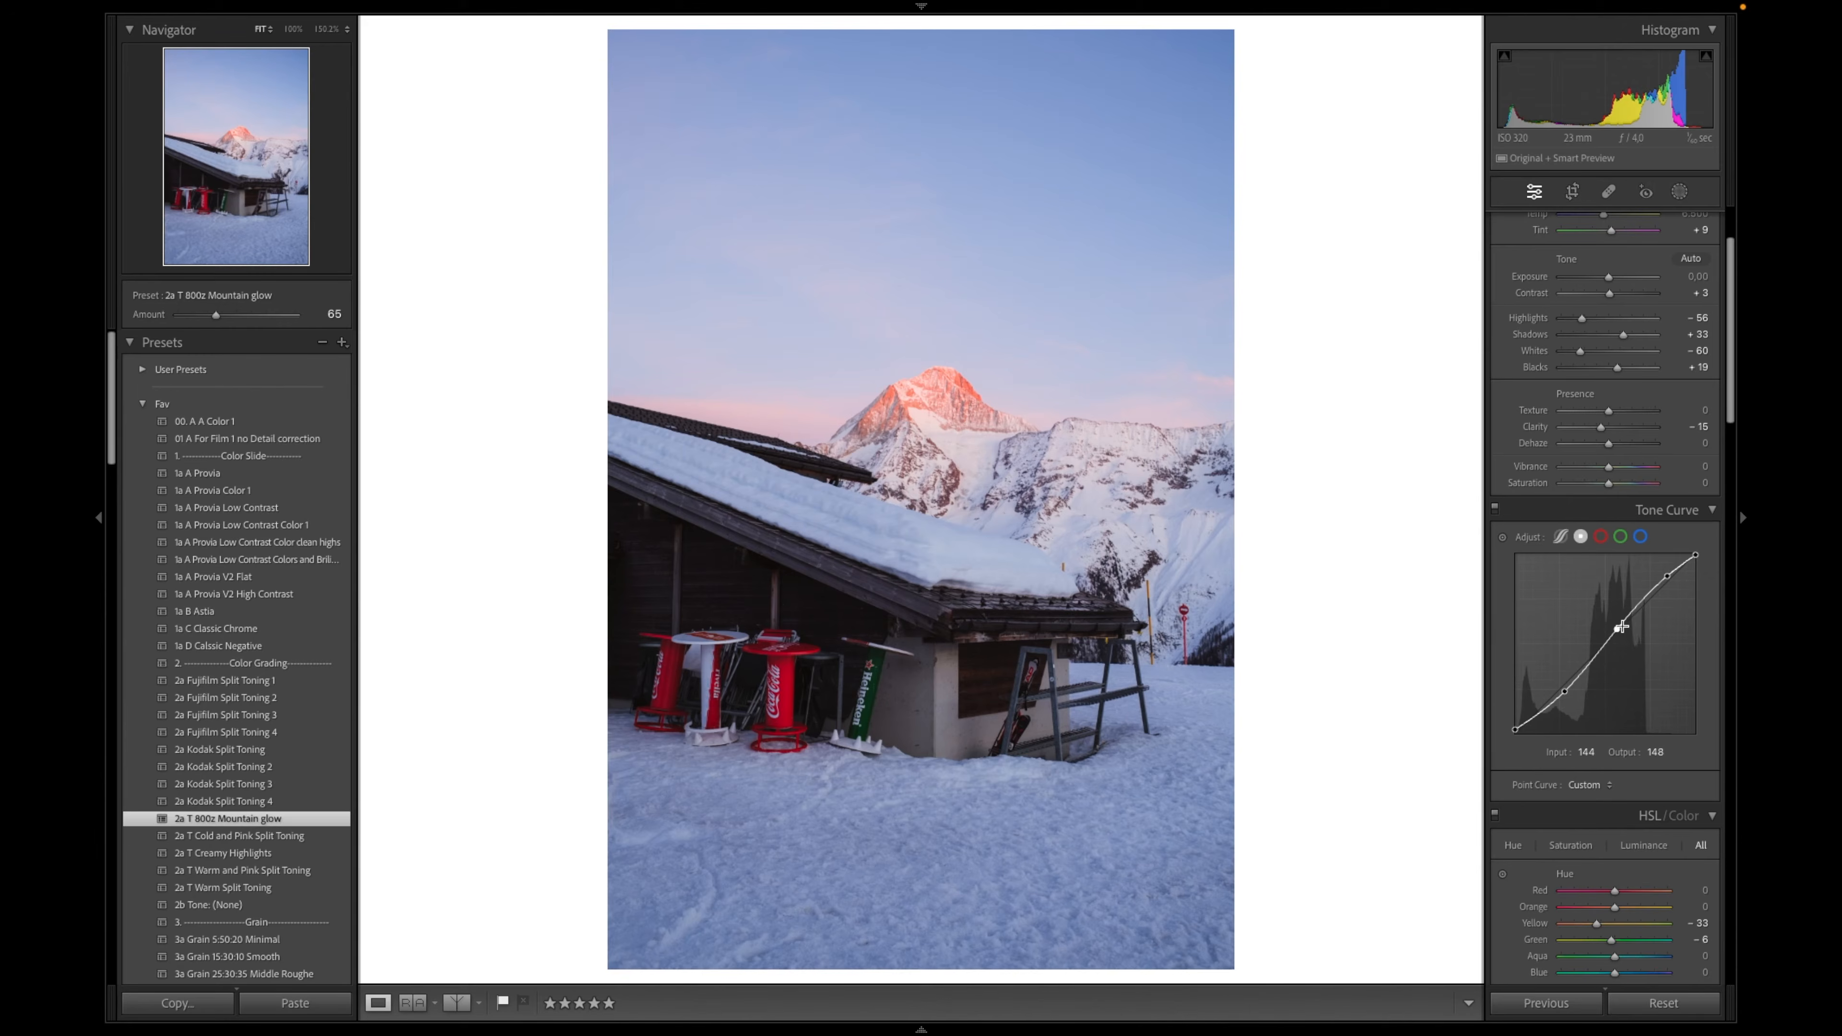
scroll(1608, 282, "up", 2)
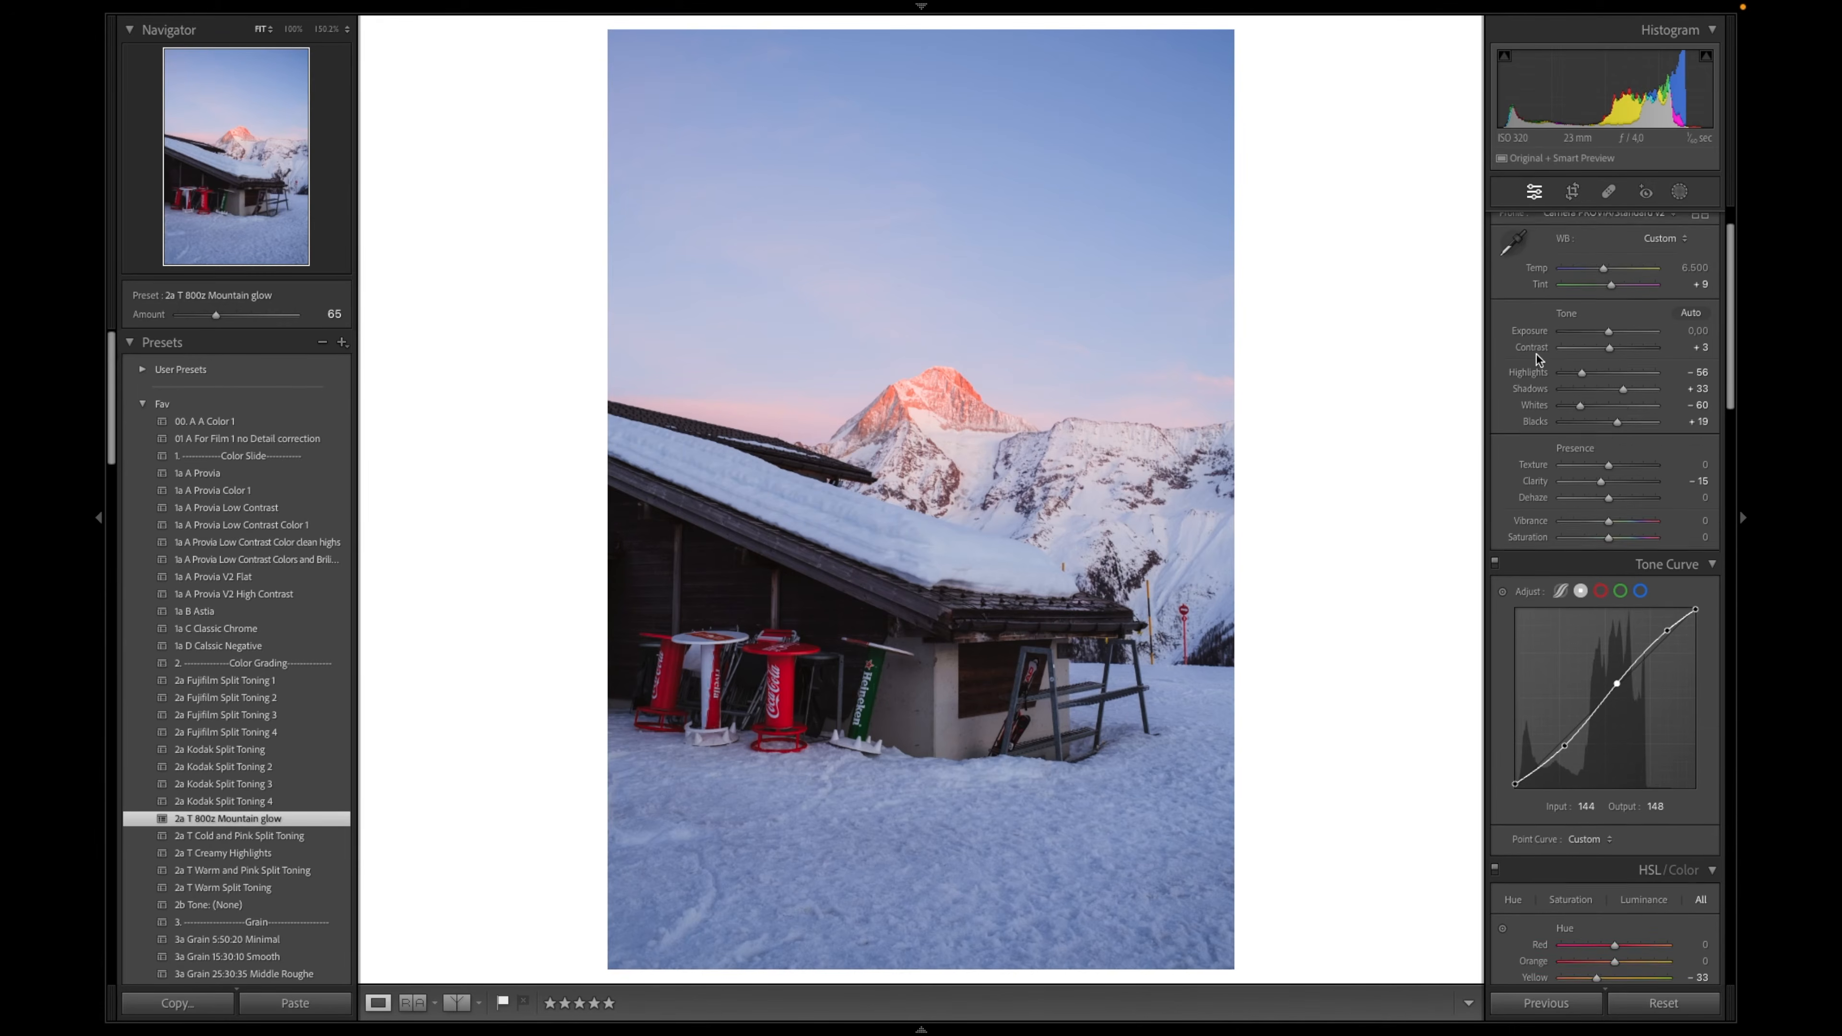
scroll(1505, 571, "down", 15)
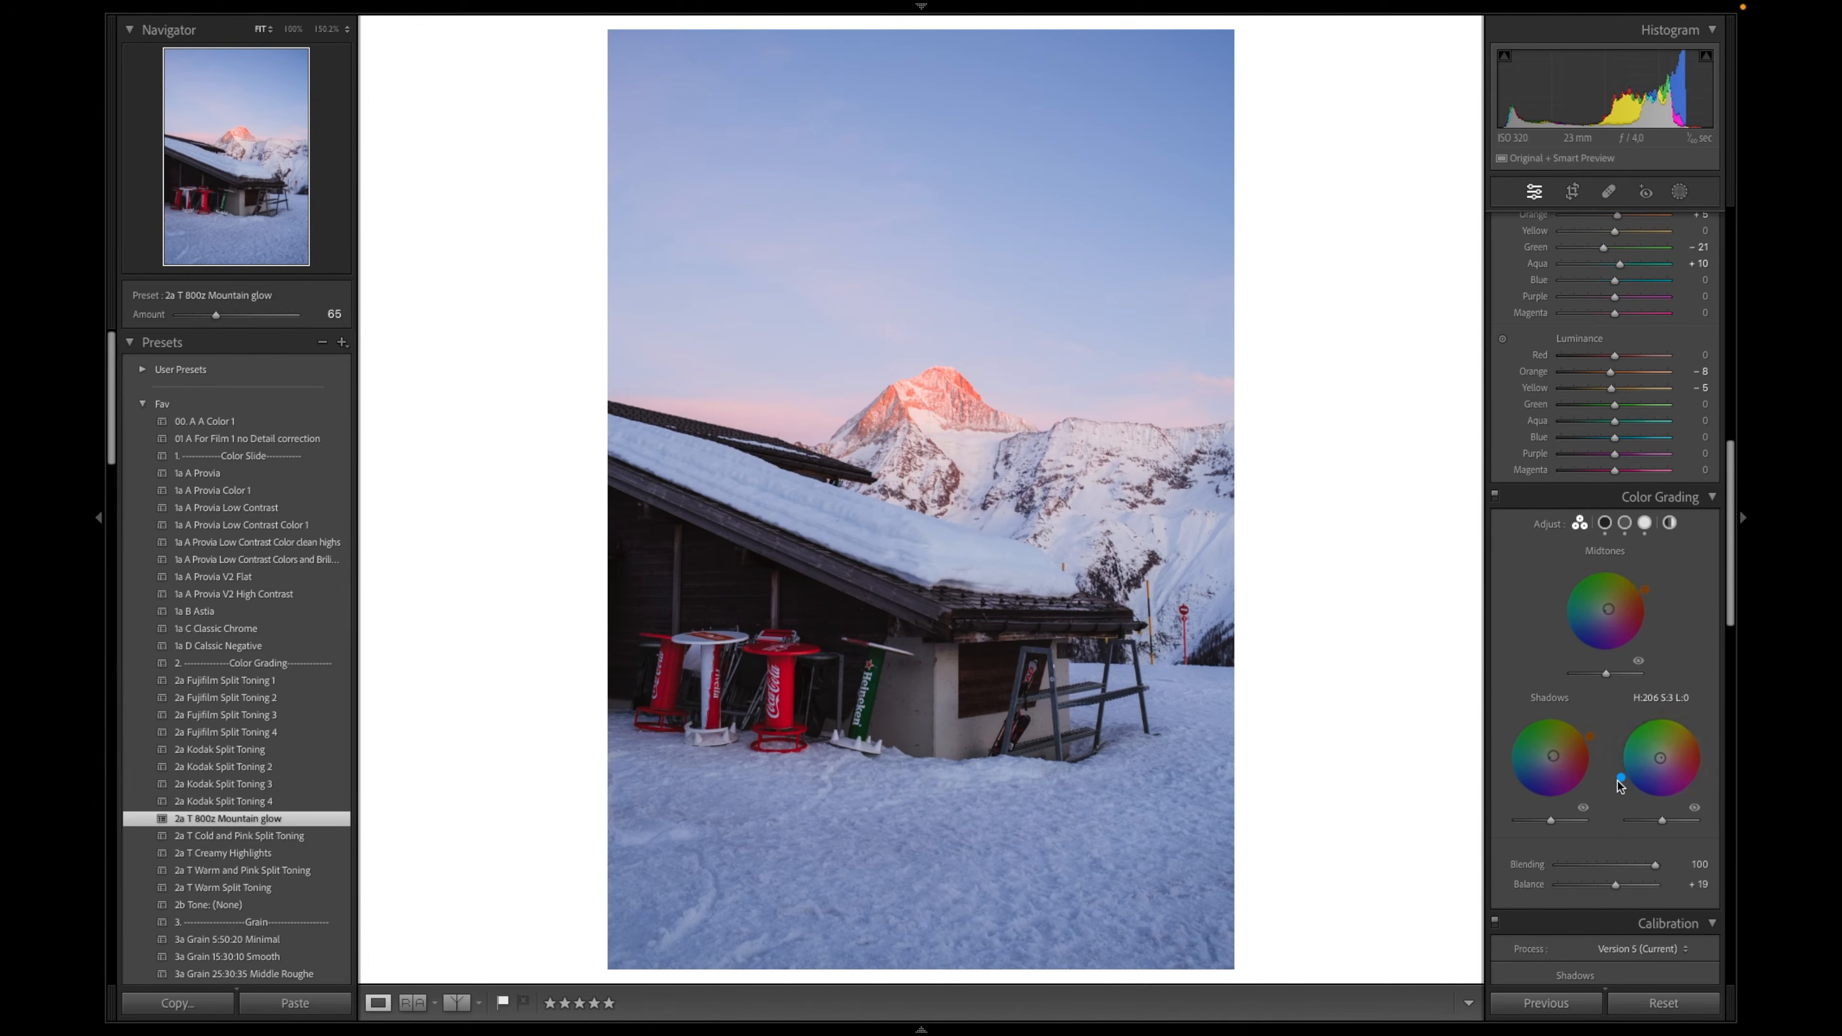
scroll(1592, 769, "up", 12)
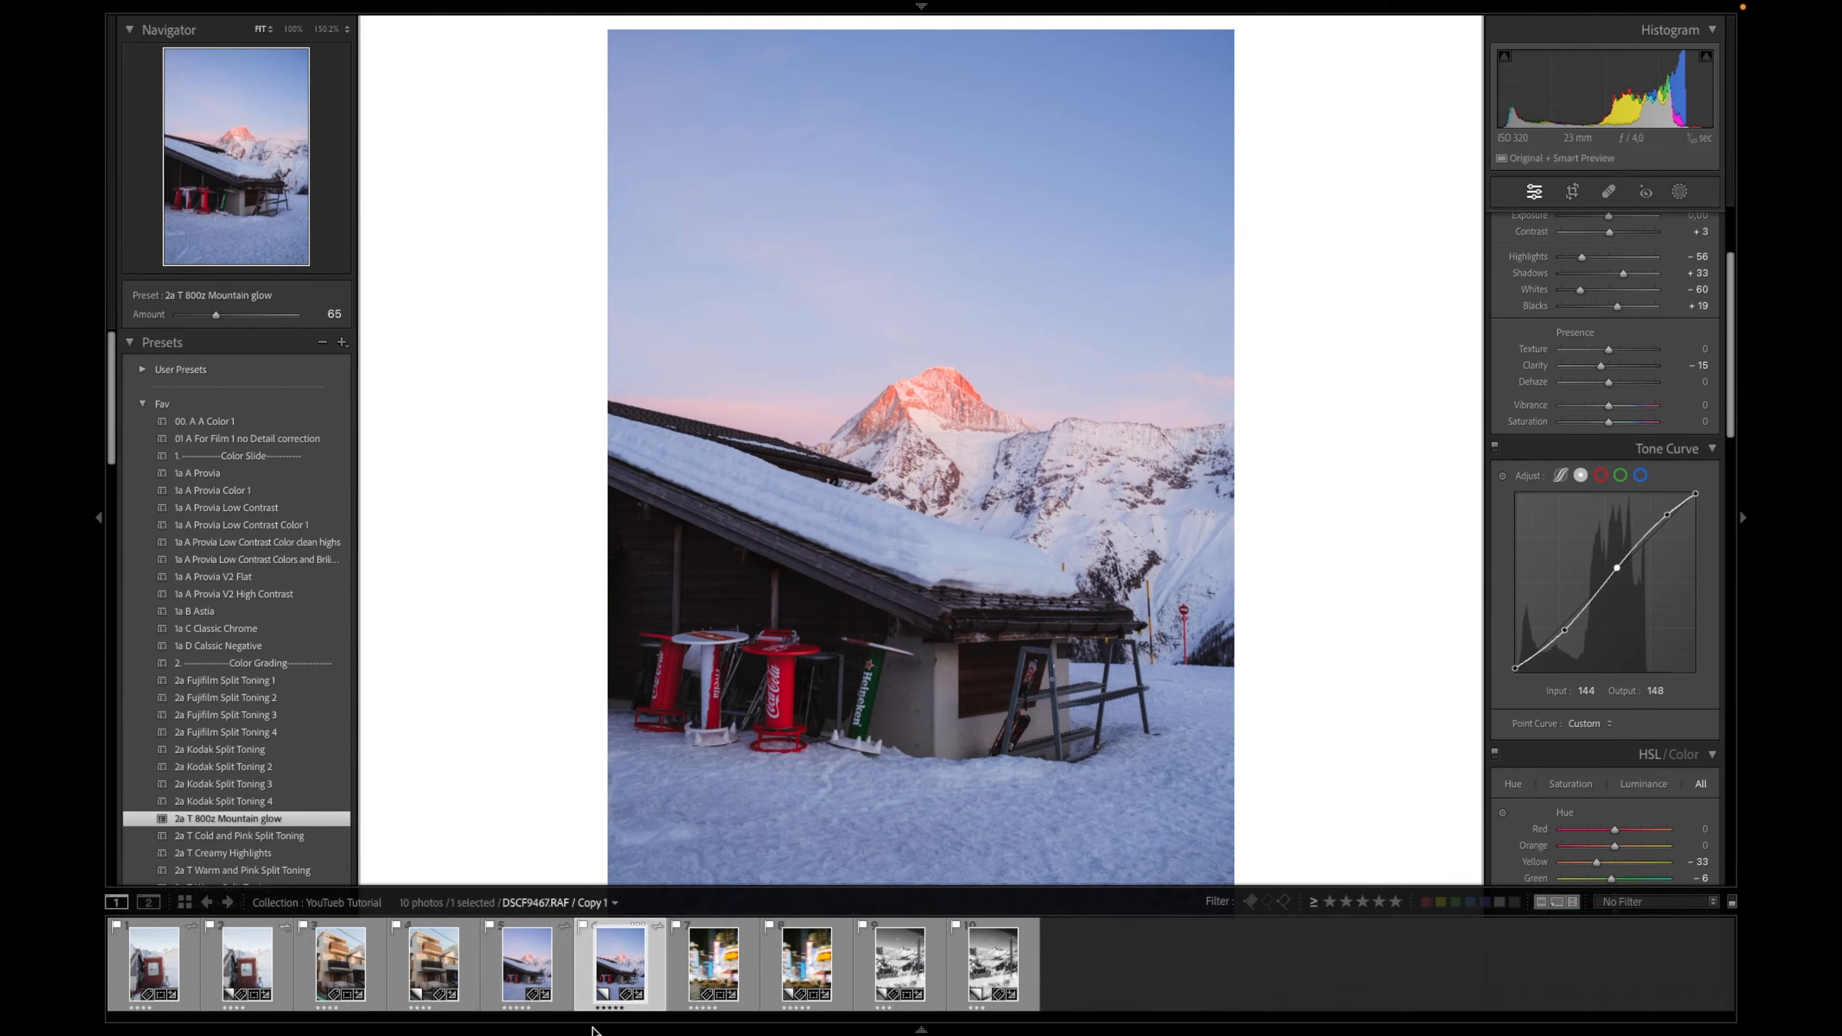
Compare the snowy cabin photo with its other version in Reference view, including an enlarged view without the side panels
left_click(415, 1005)
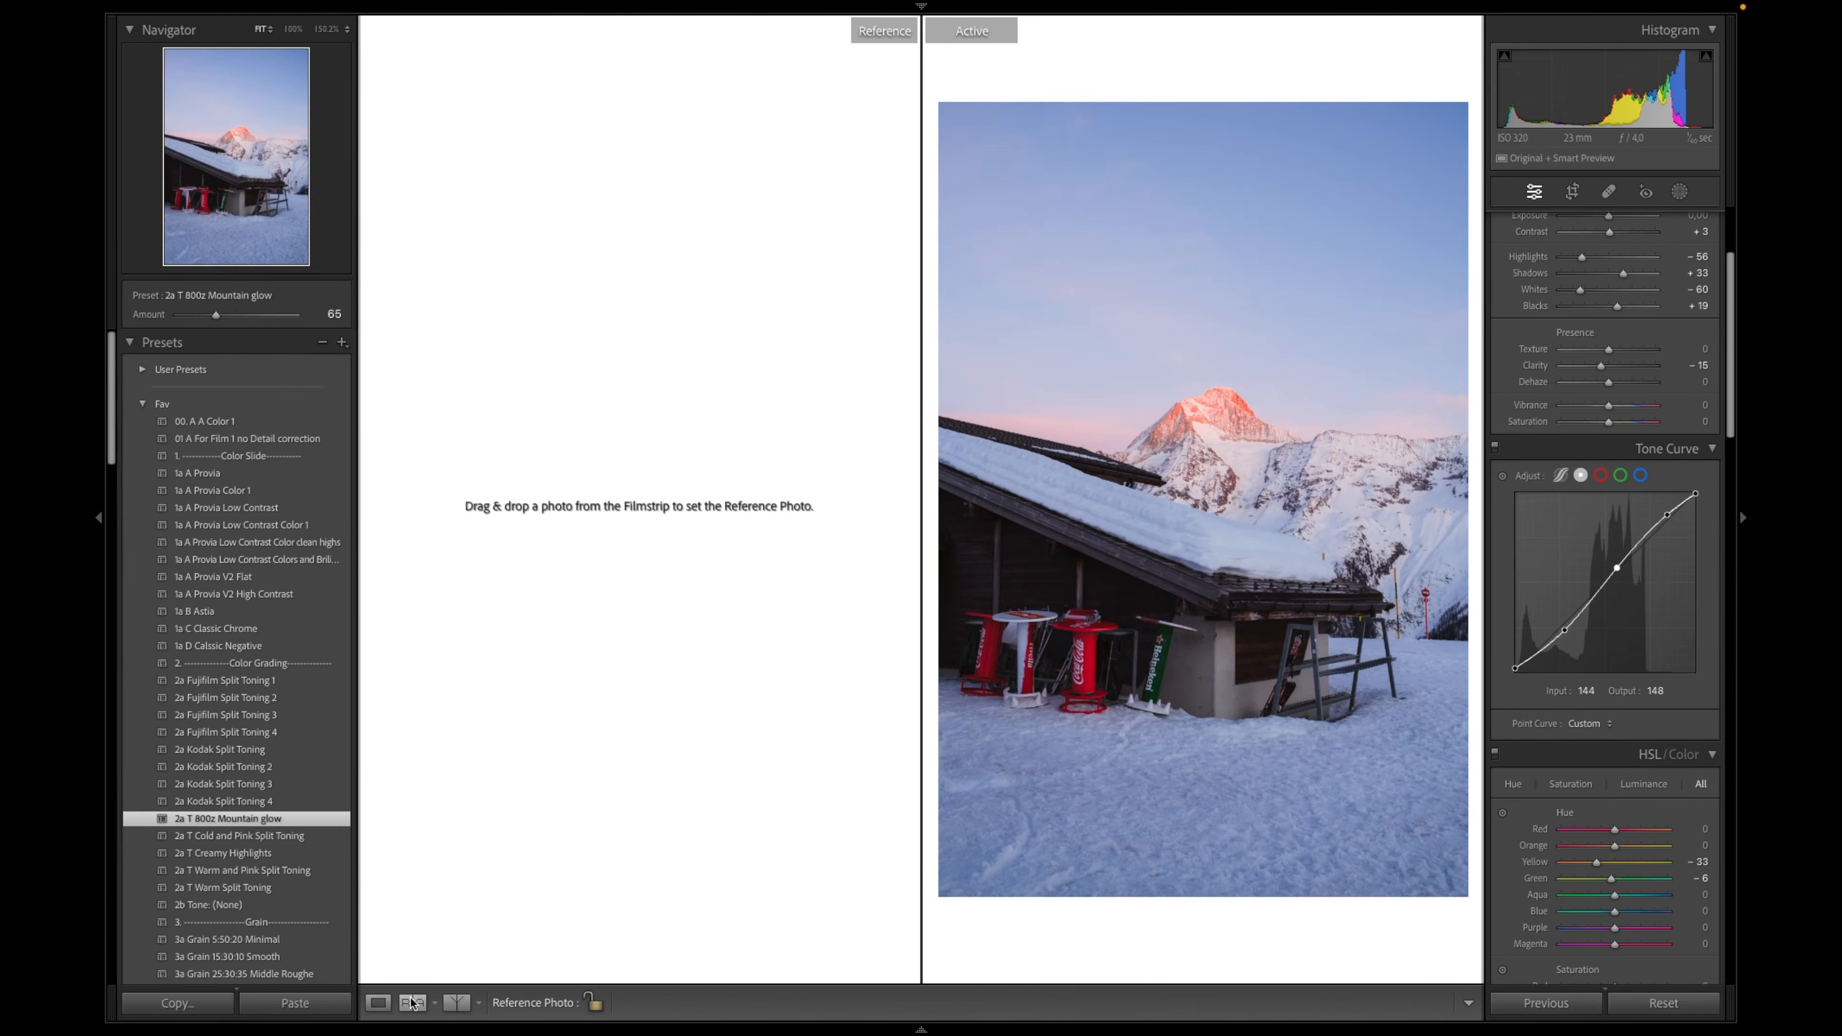
mouse_move(522, 1029)
left_click_drag(535, 967, 533, 584)
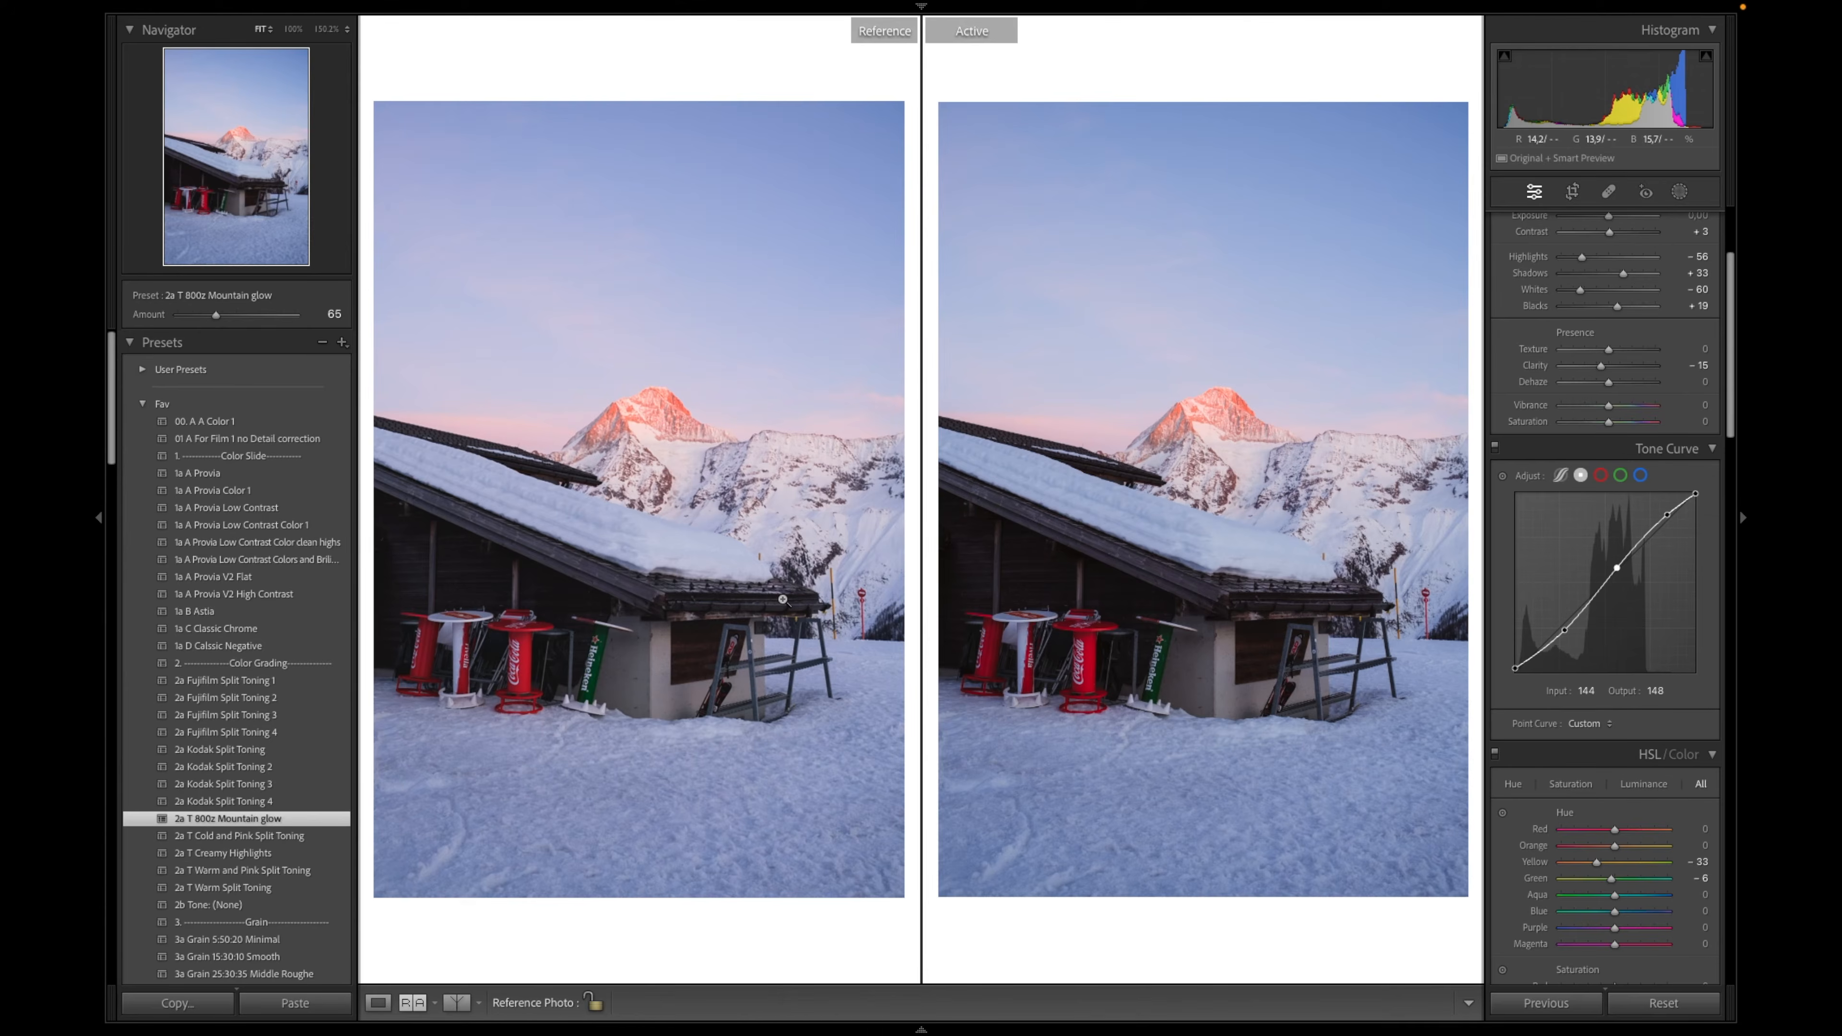
key("Tab")
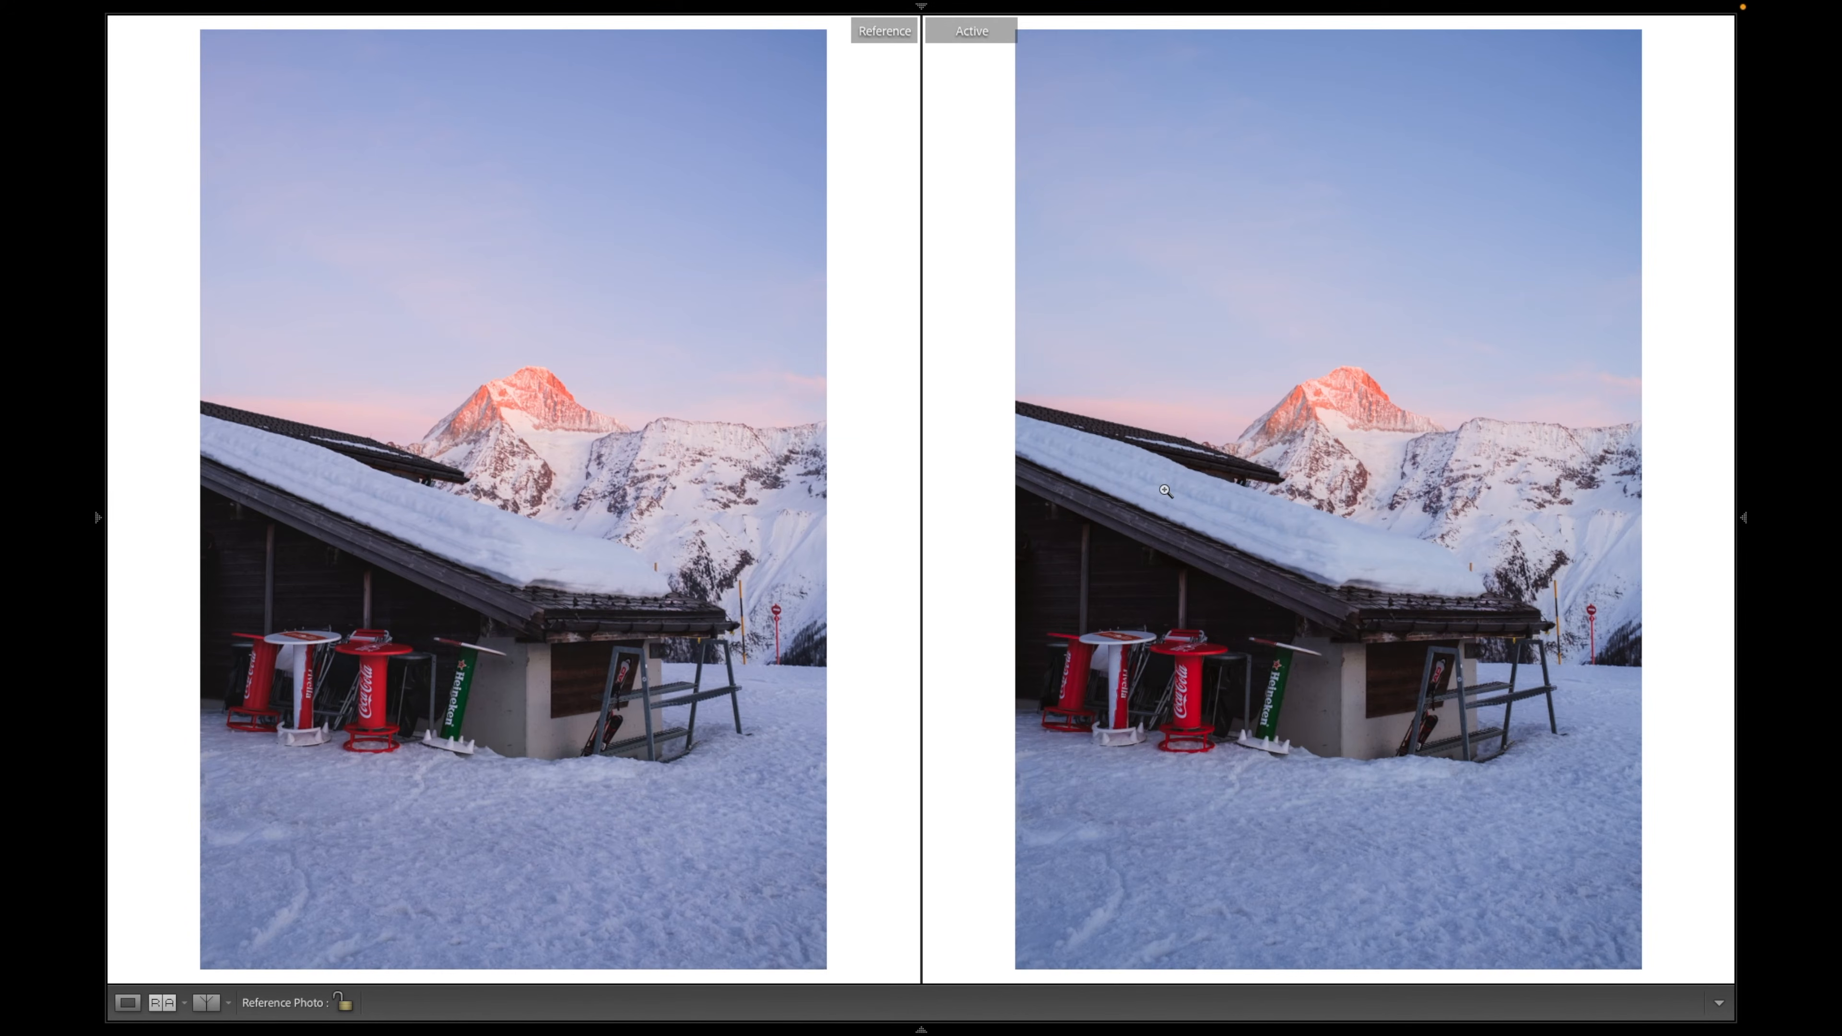
key("Tab")
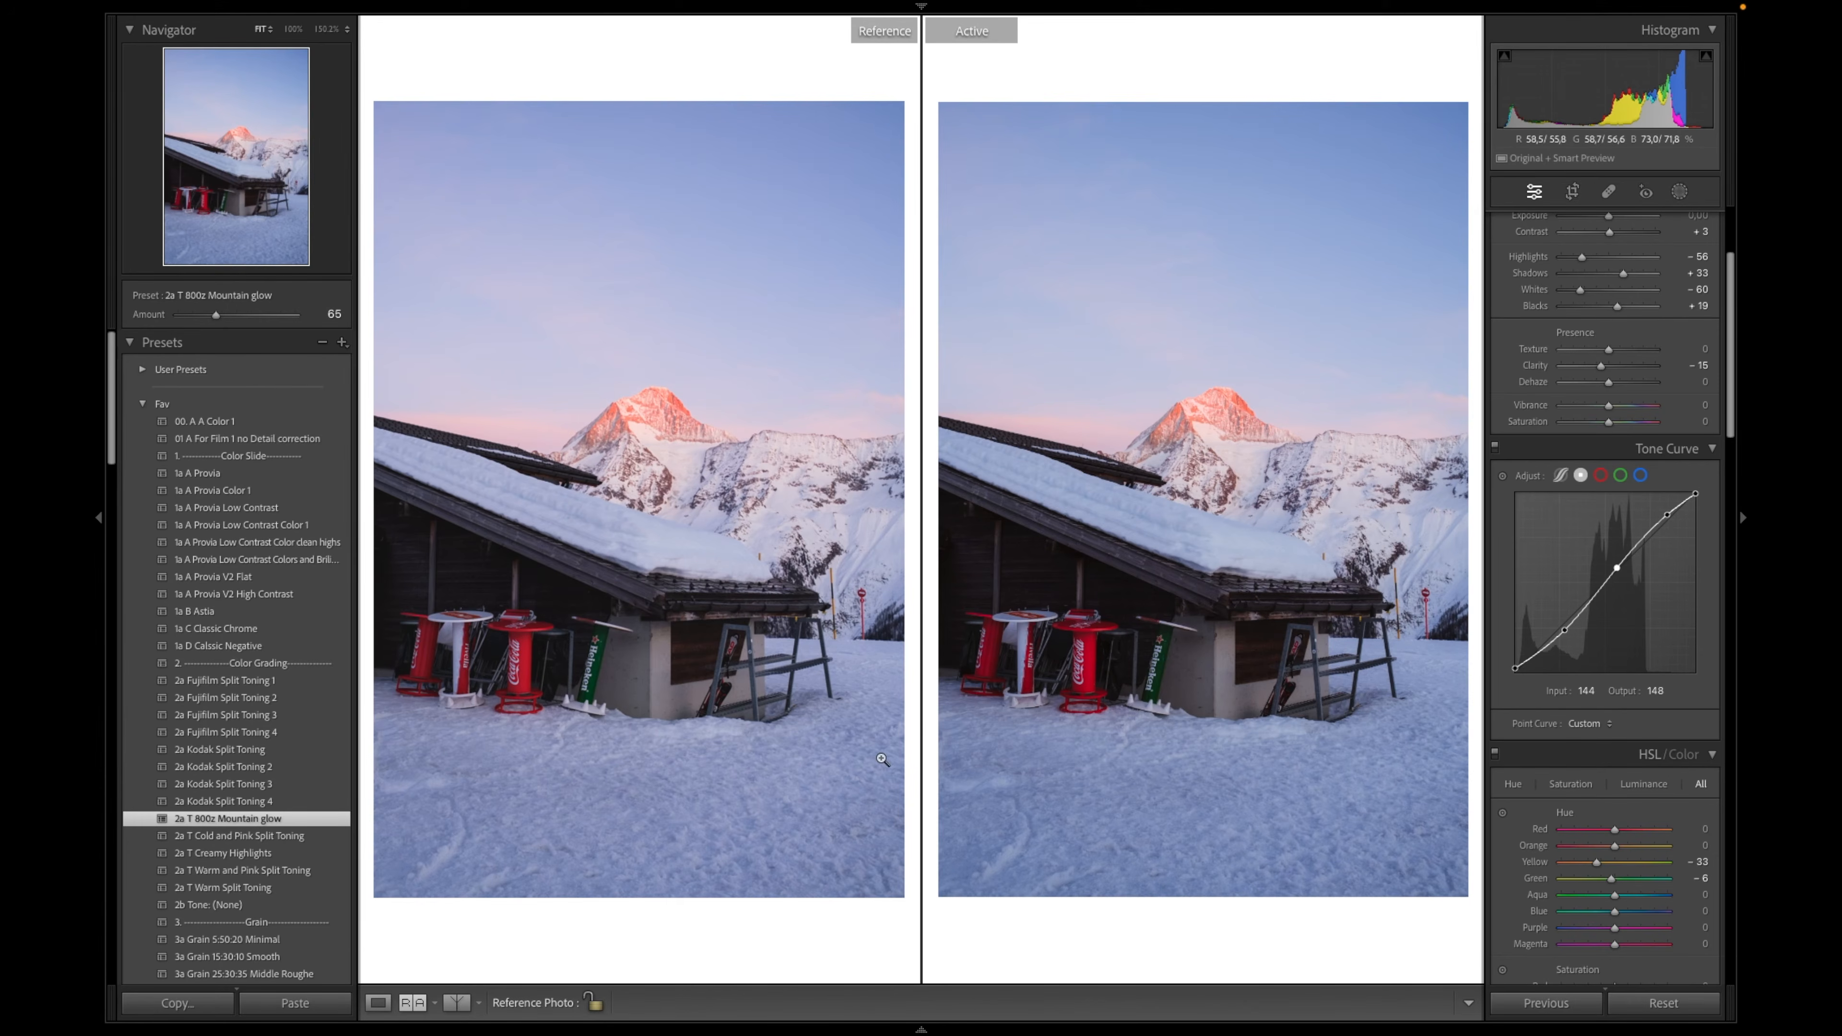
Open the night taxi photo, reset all its edits and crop it slightly tighter around the taxi at the original aspect ratio
mouse_move(647, 1032)
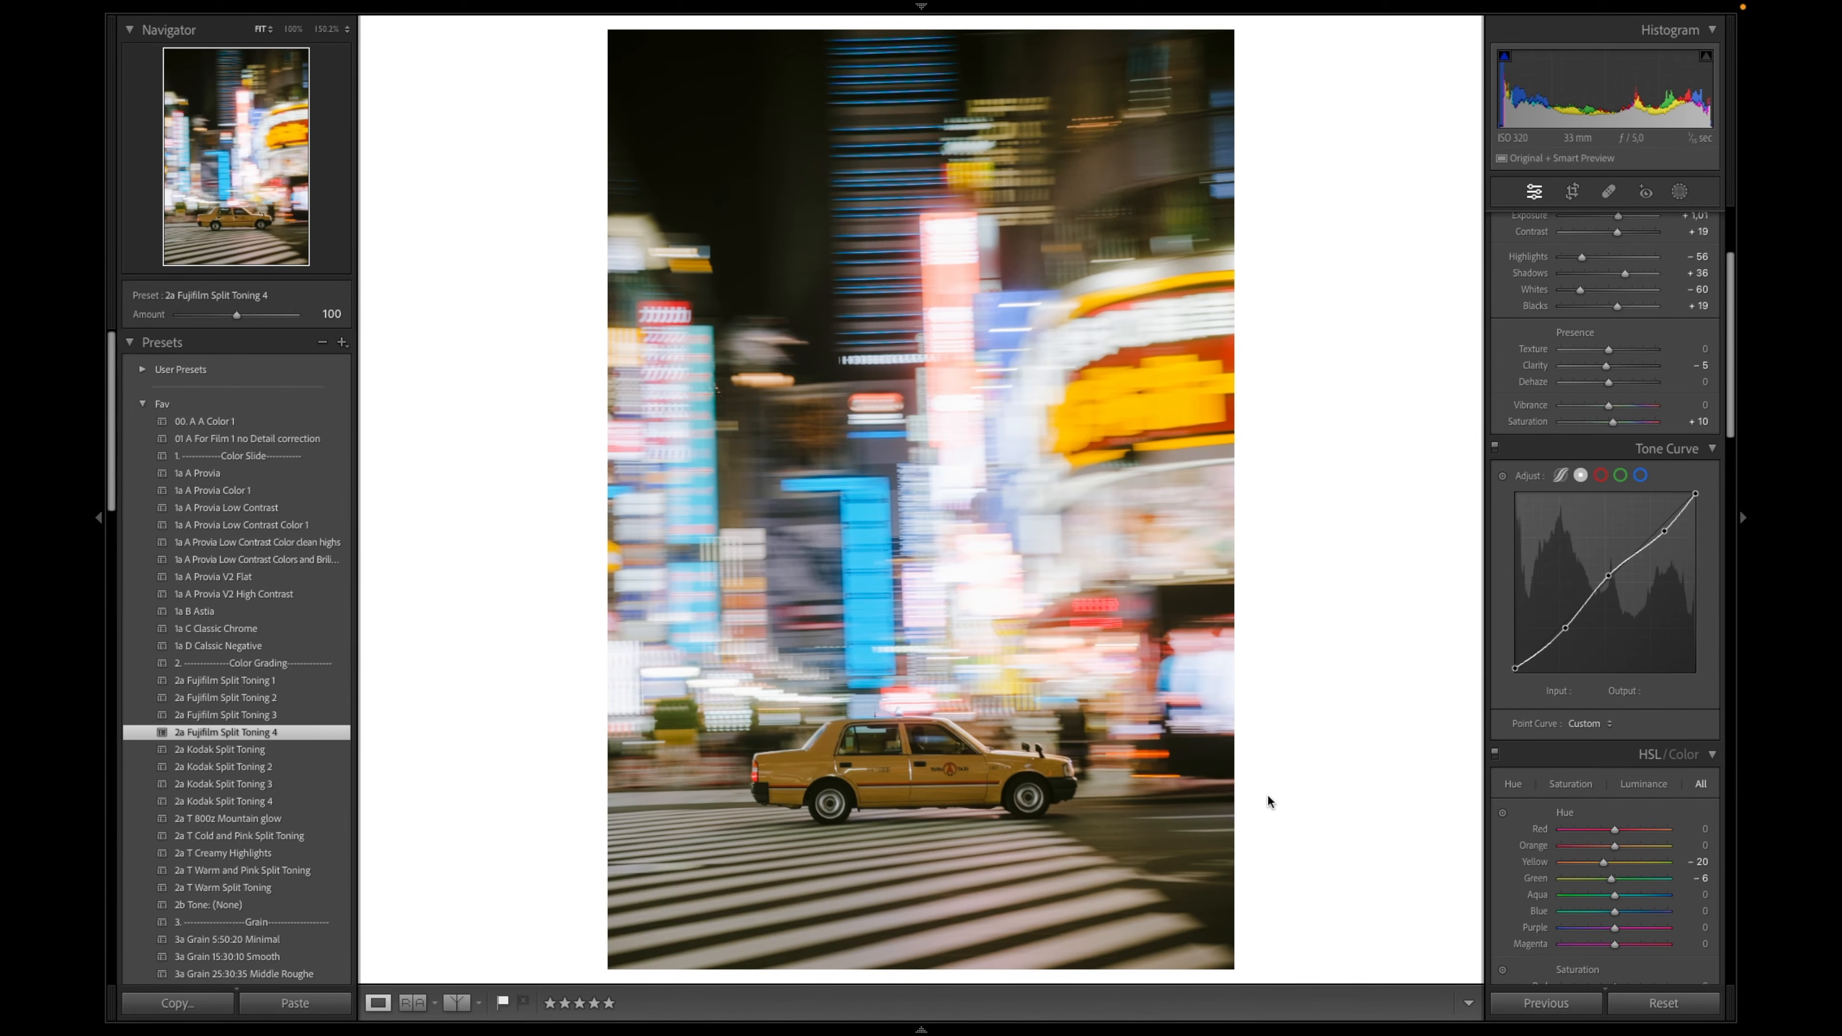
left_click(1649, 1003)
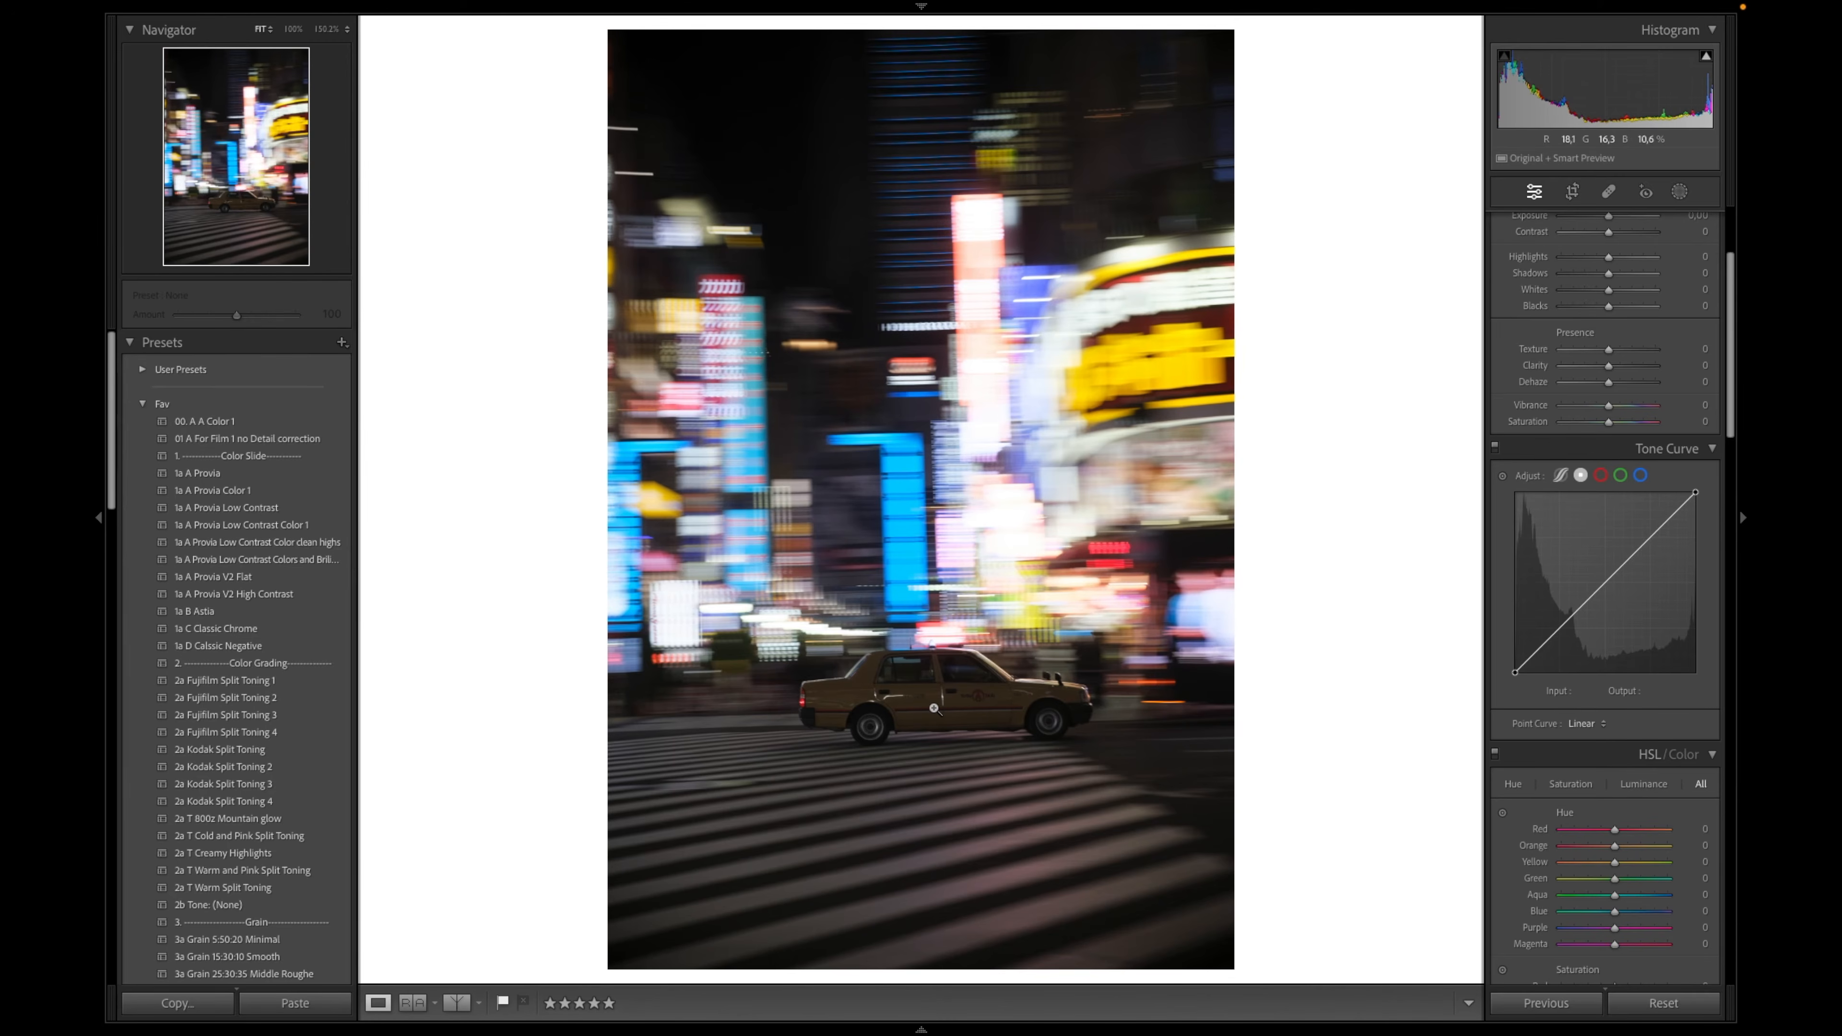
key("r")
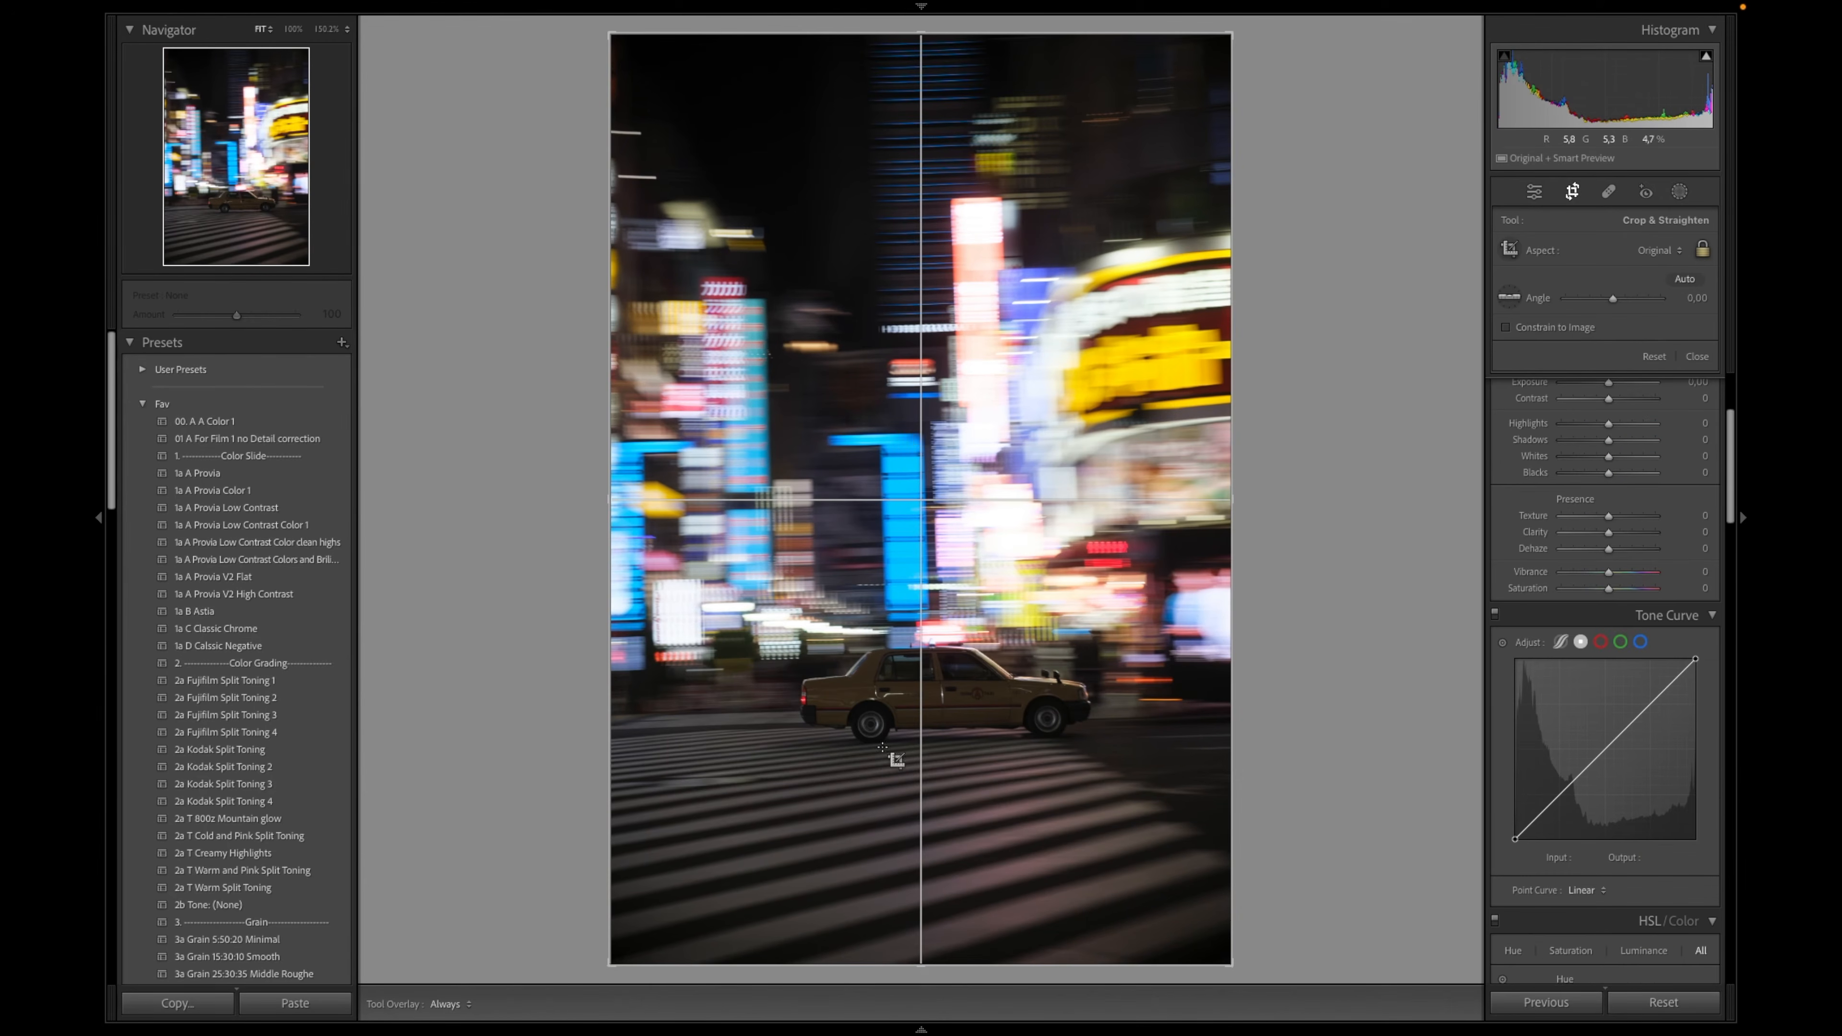
left_click_drag(608, 967, 648, 962)
key("Return")
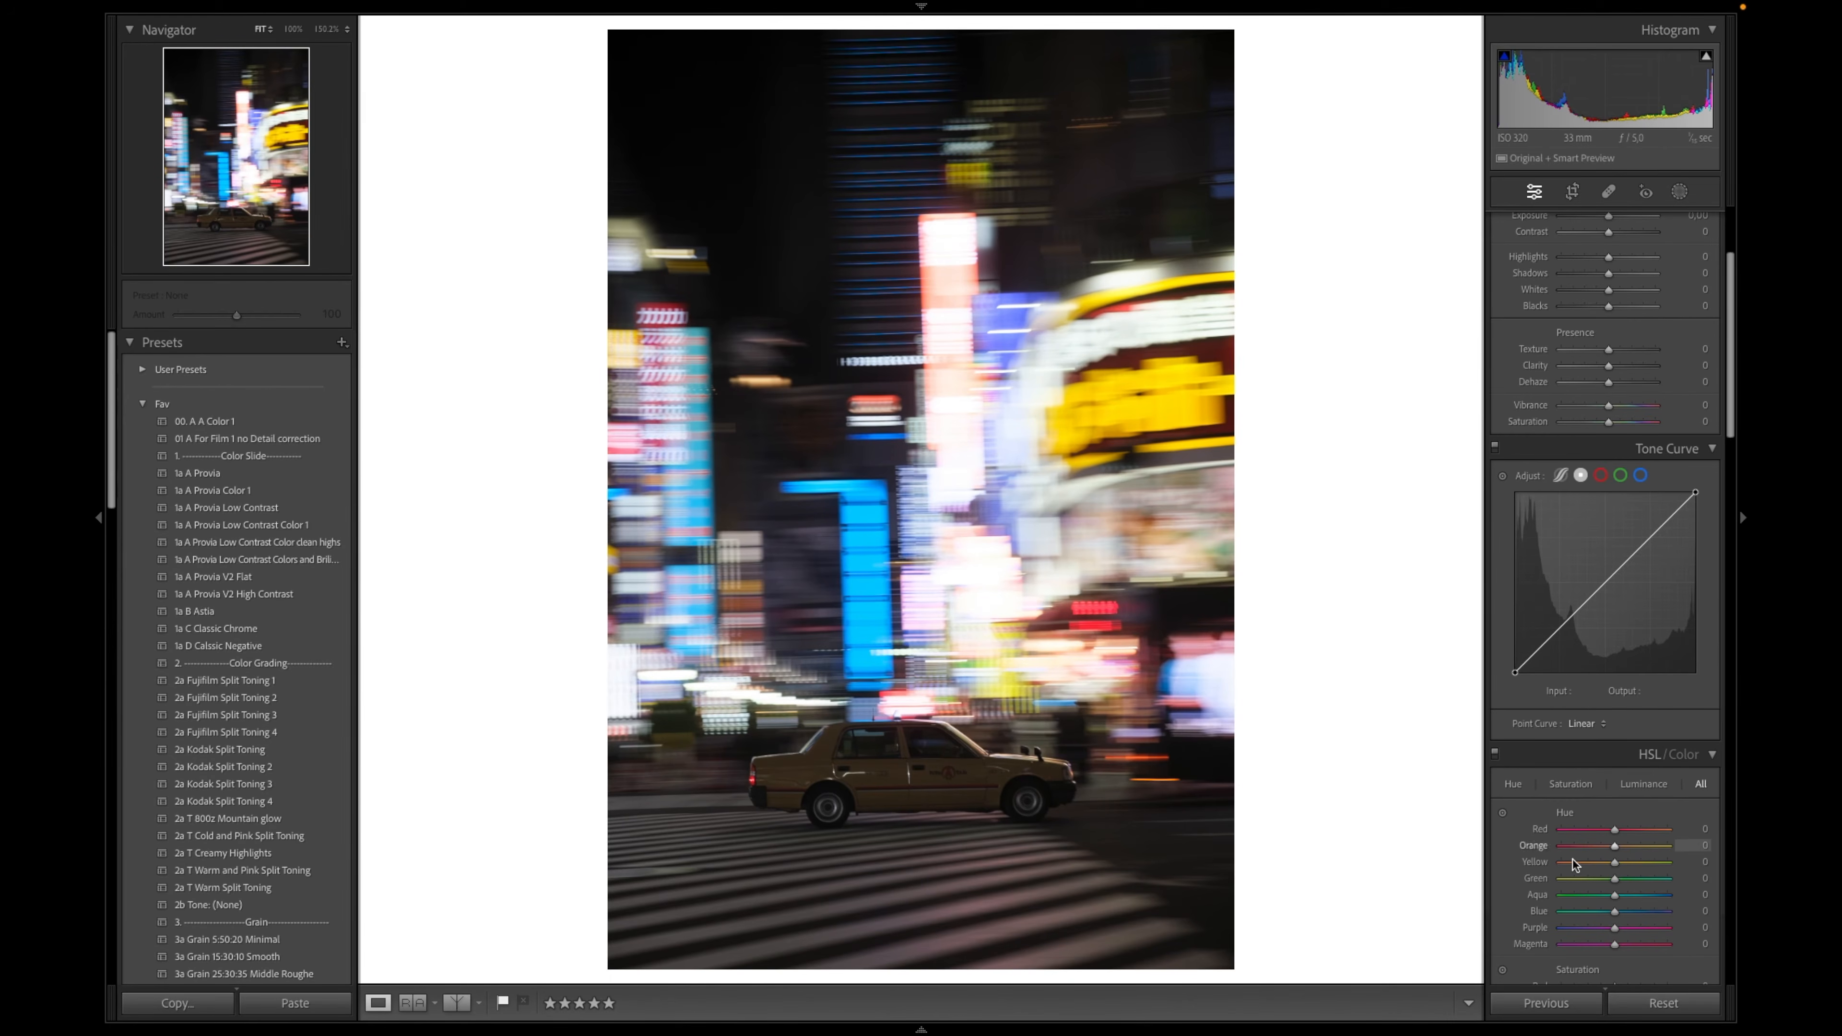
Raise the night taxi photo's exposure to +0.99
scroll(1573, 859, "up", 3)
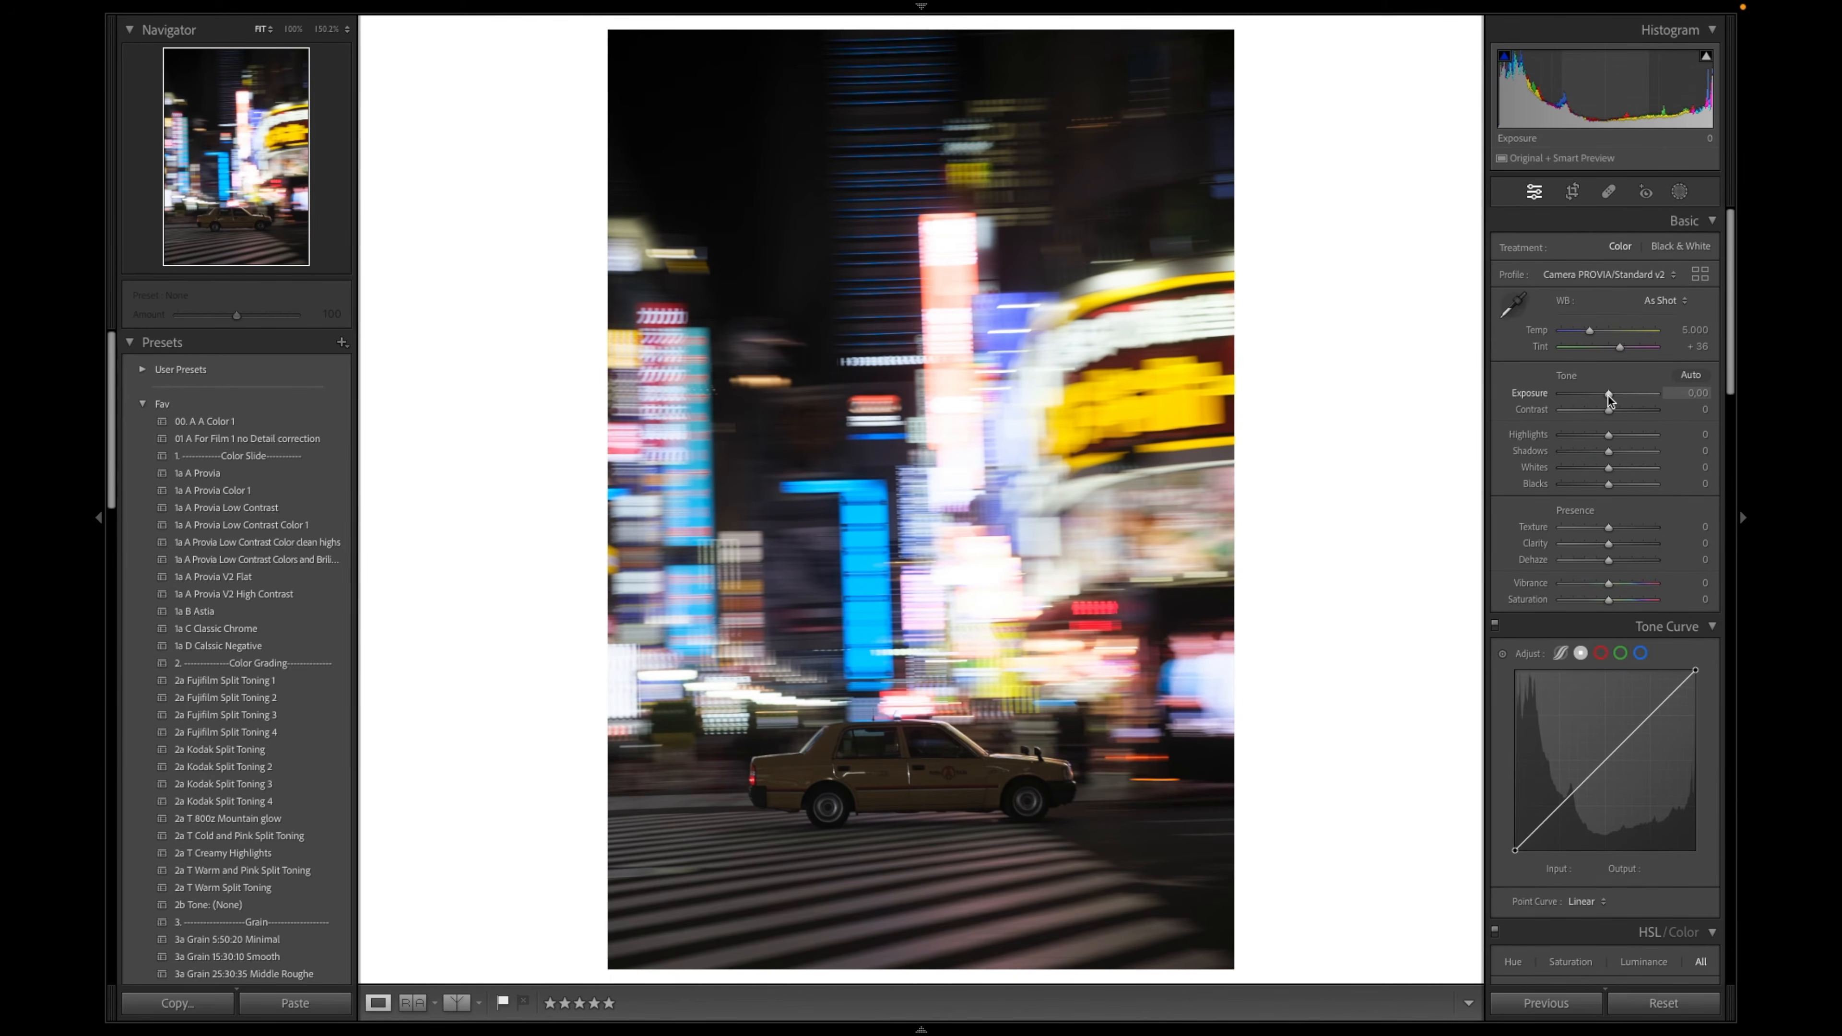
key("shift+Up")
key("shift+Up")
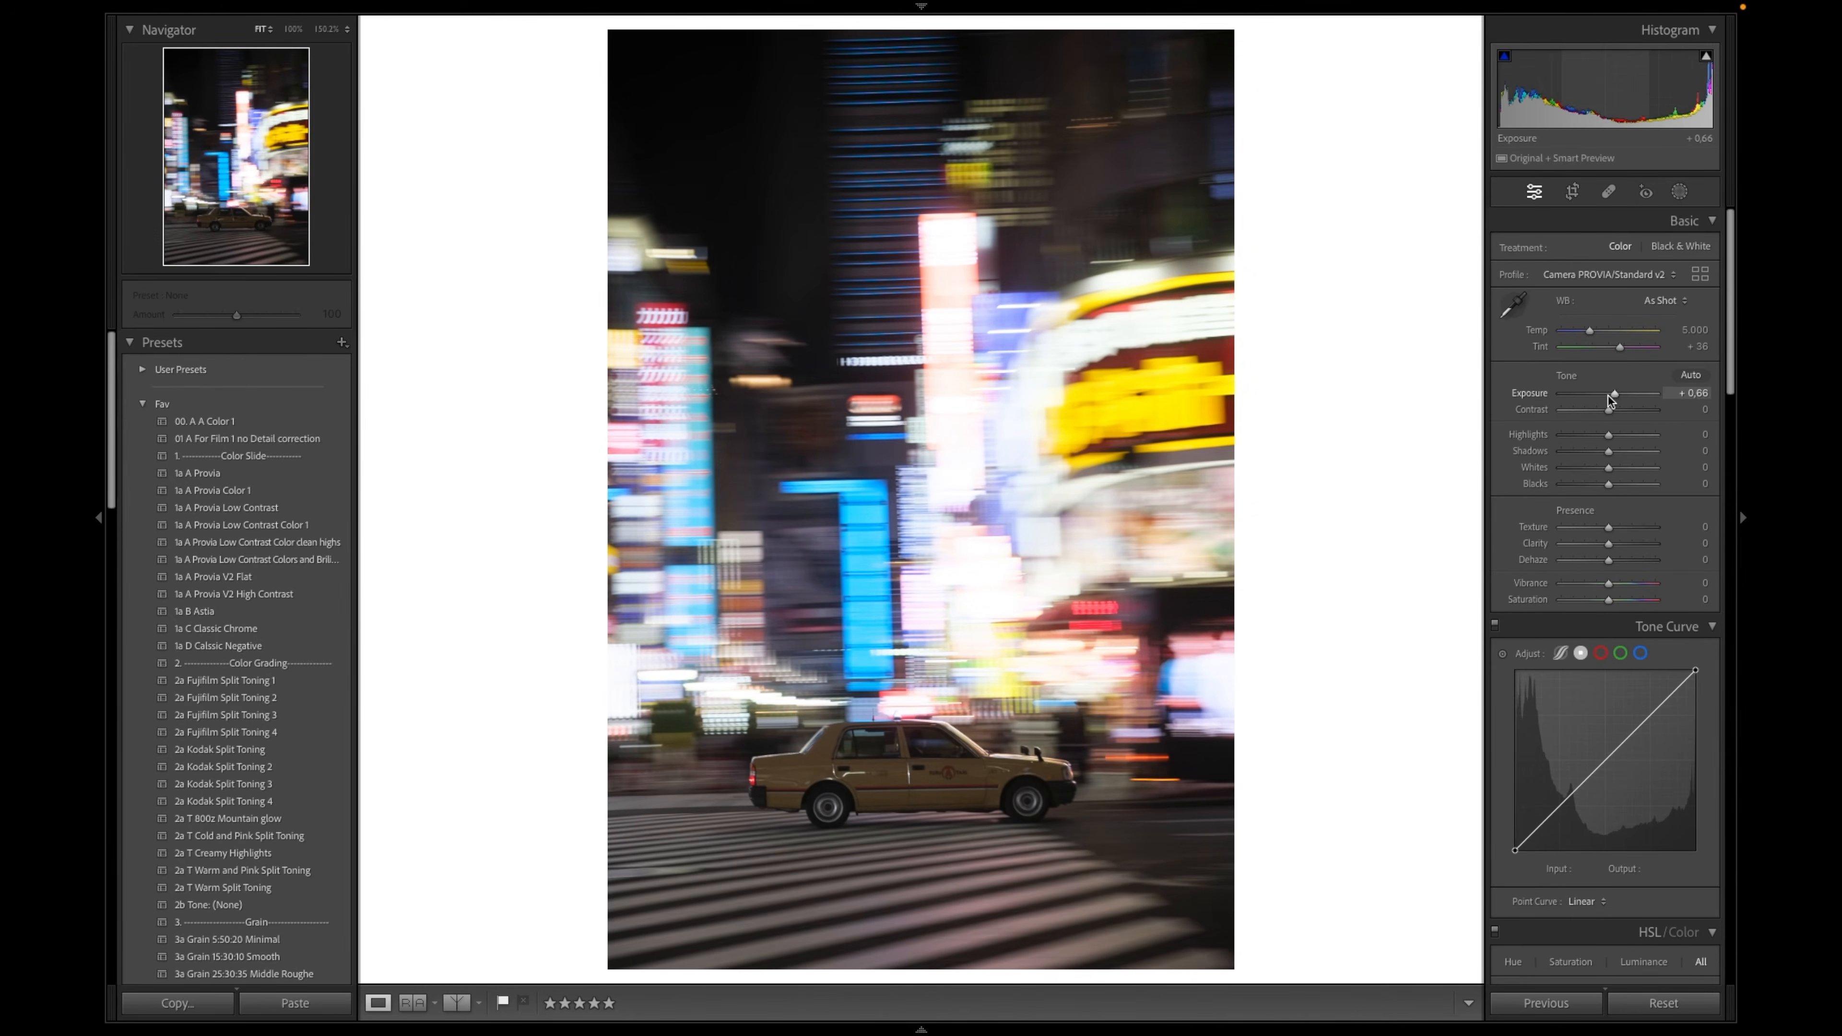
key("shift+Up")
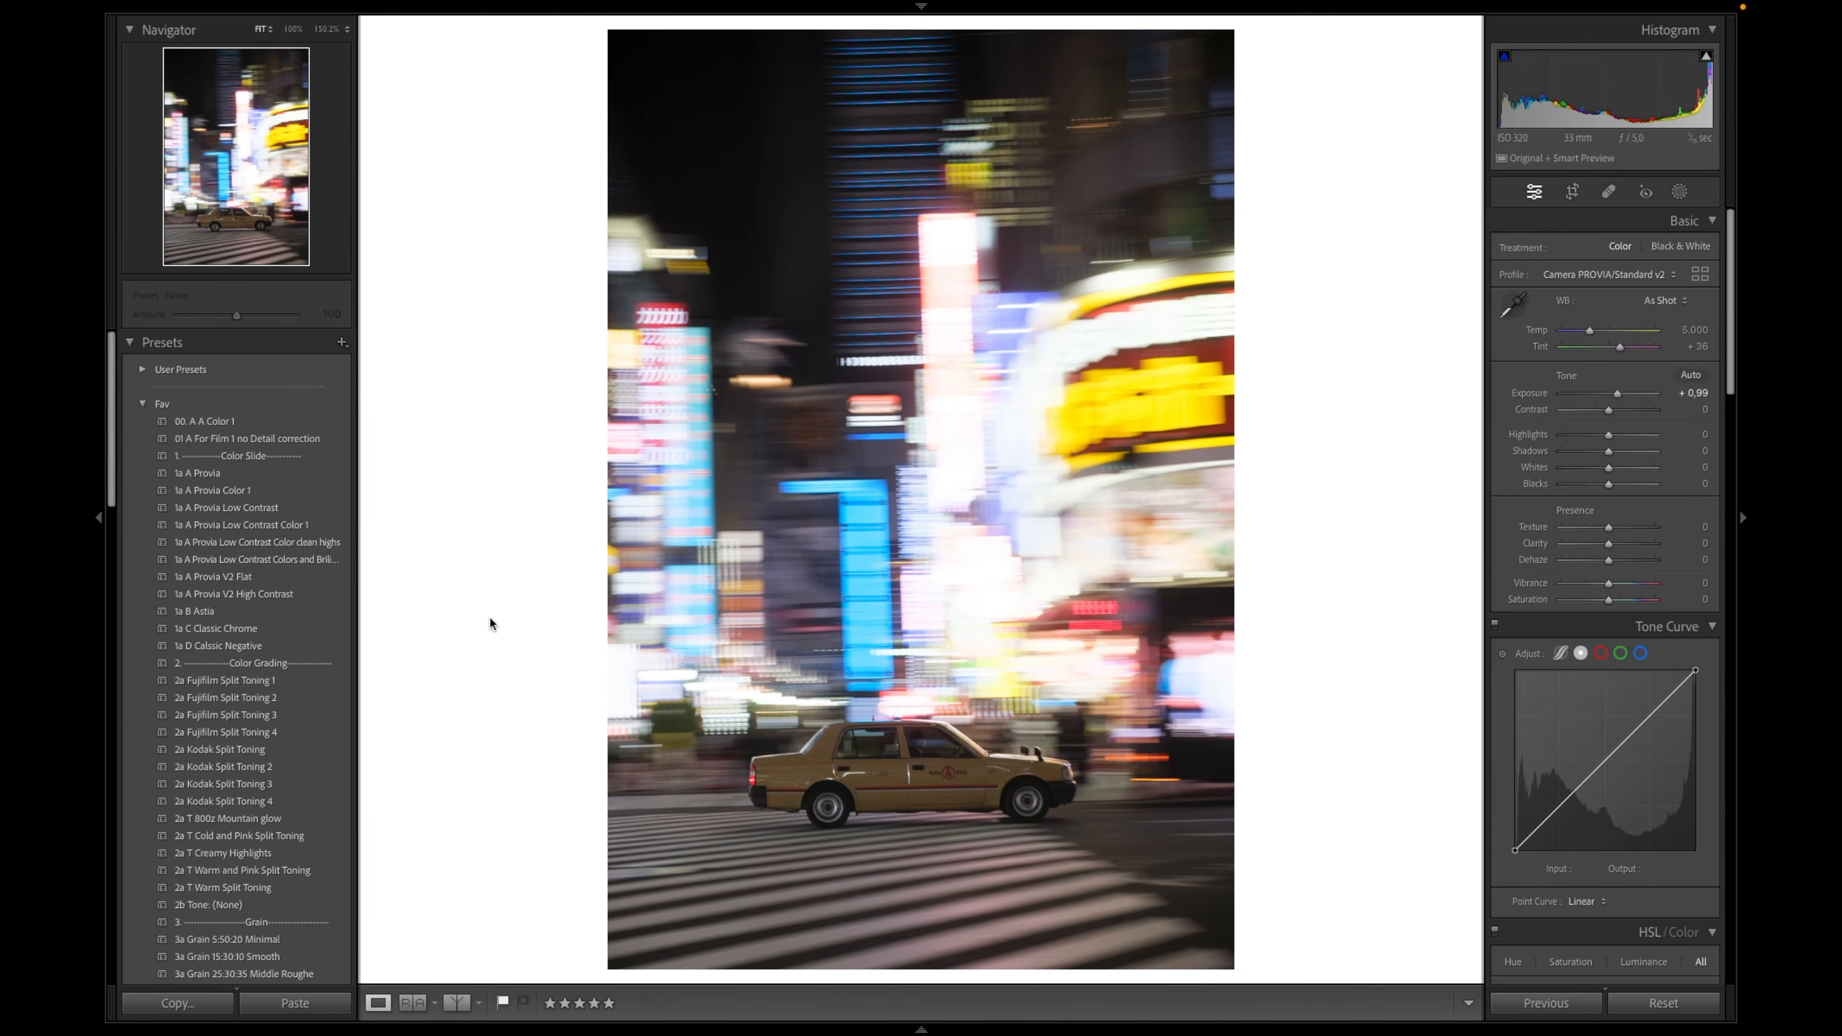
Apply the "1a C Classic Chrome" and "2a Fujifilm Split Toning 4" presets to the night taxi photo
left_click(281, 628)
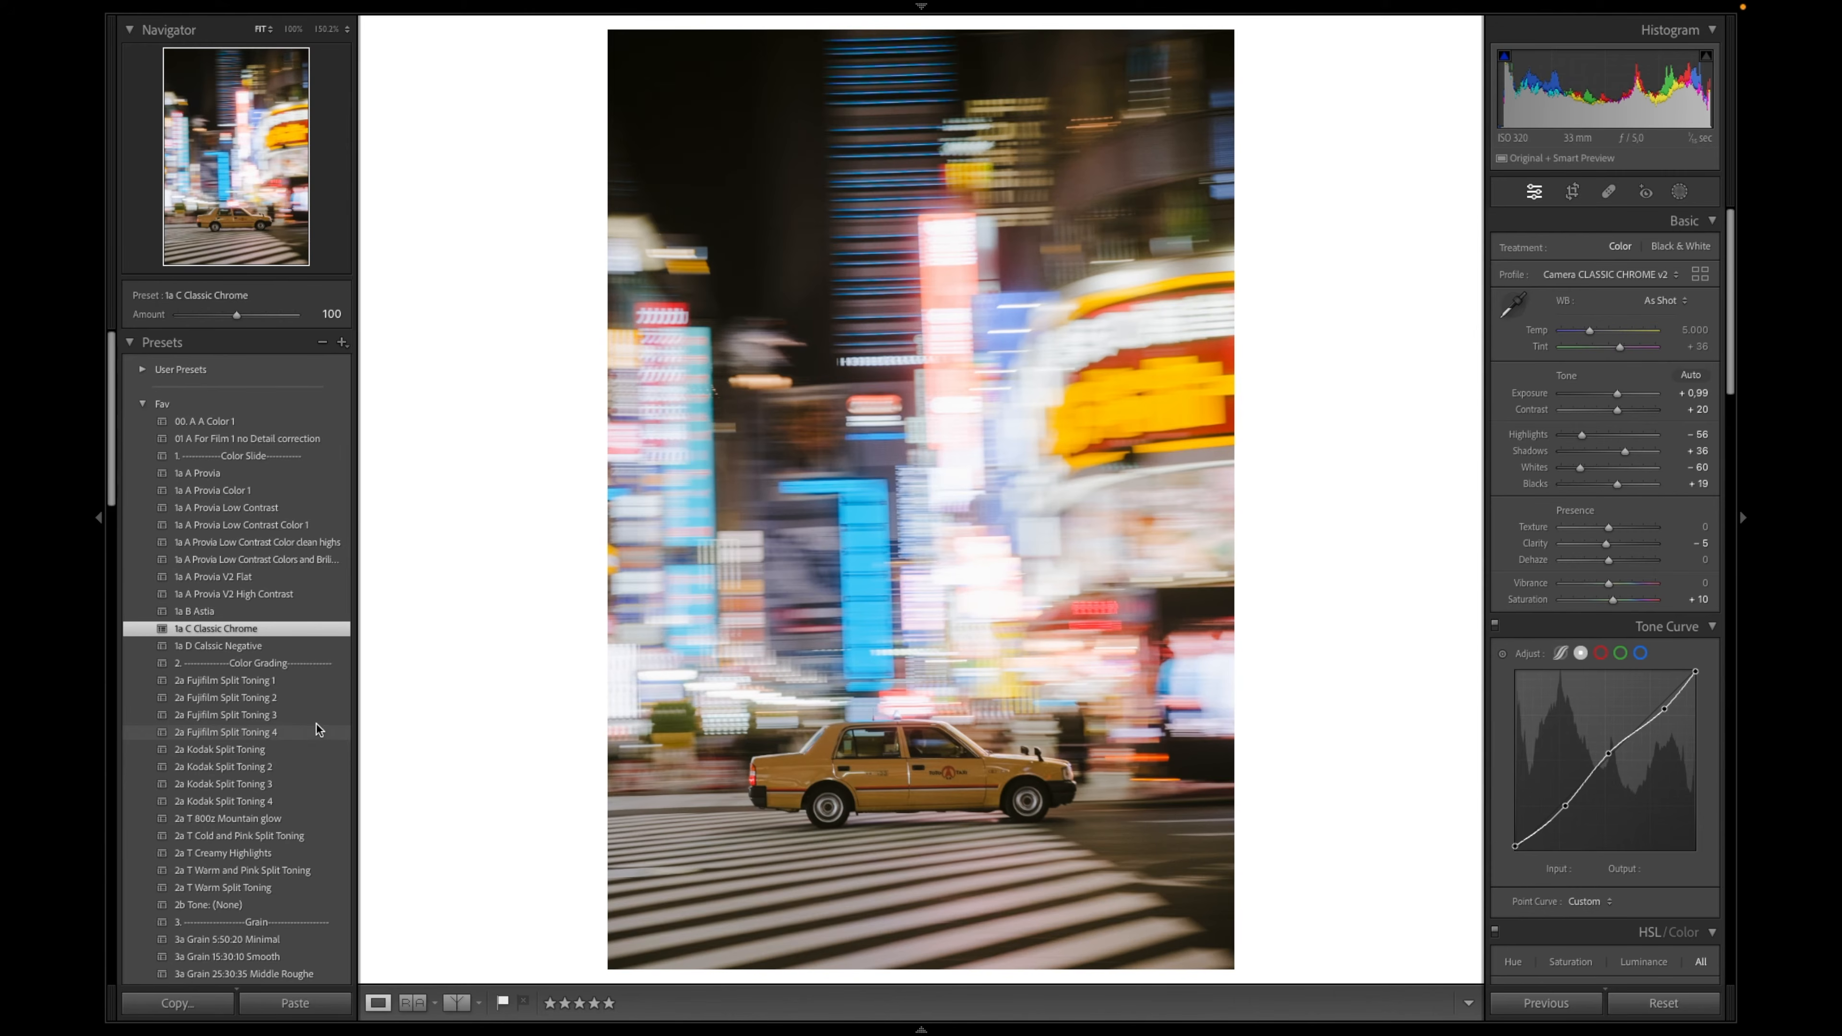
left_click(267, 733)
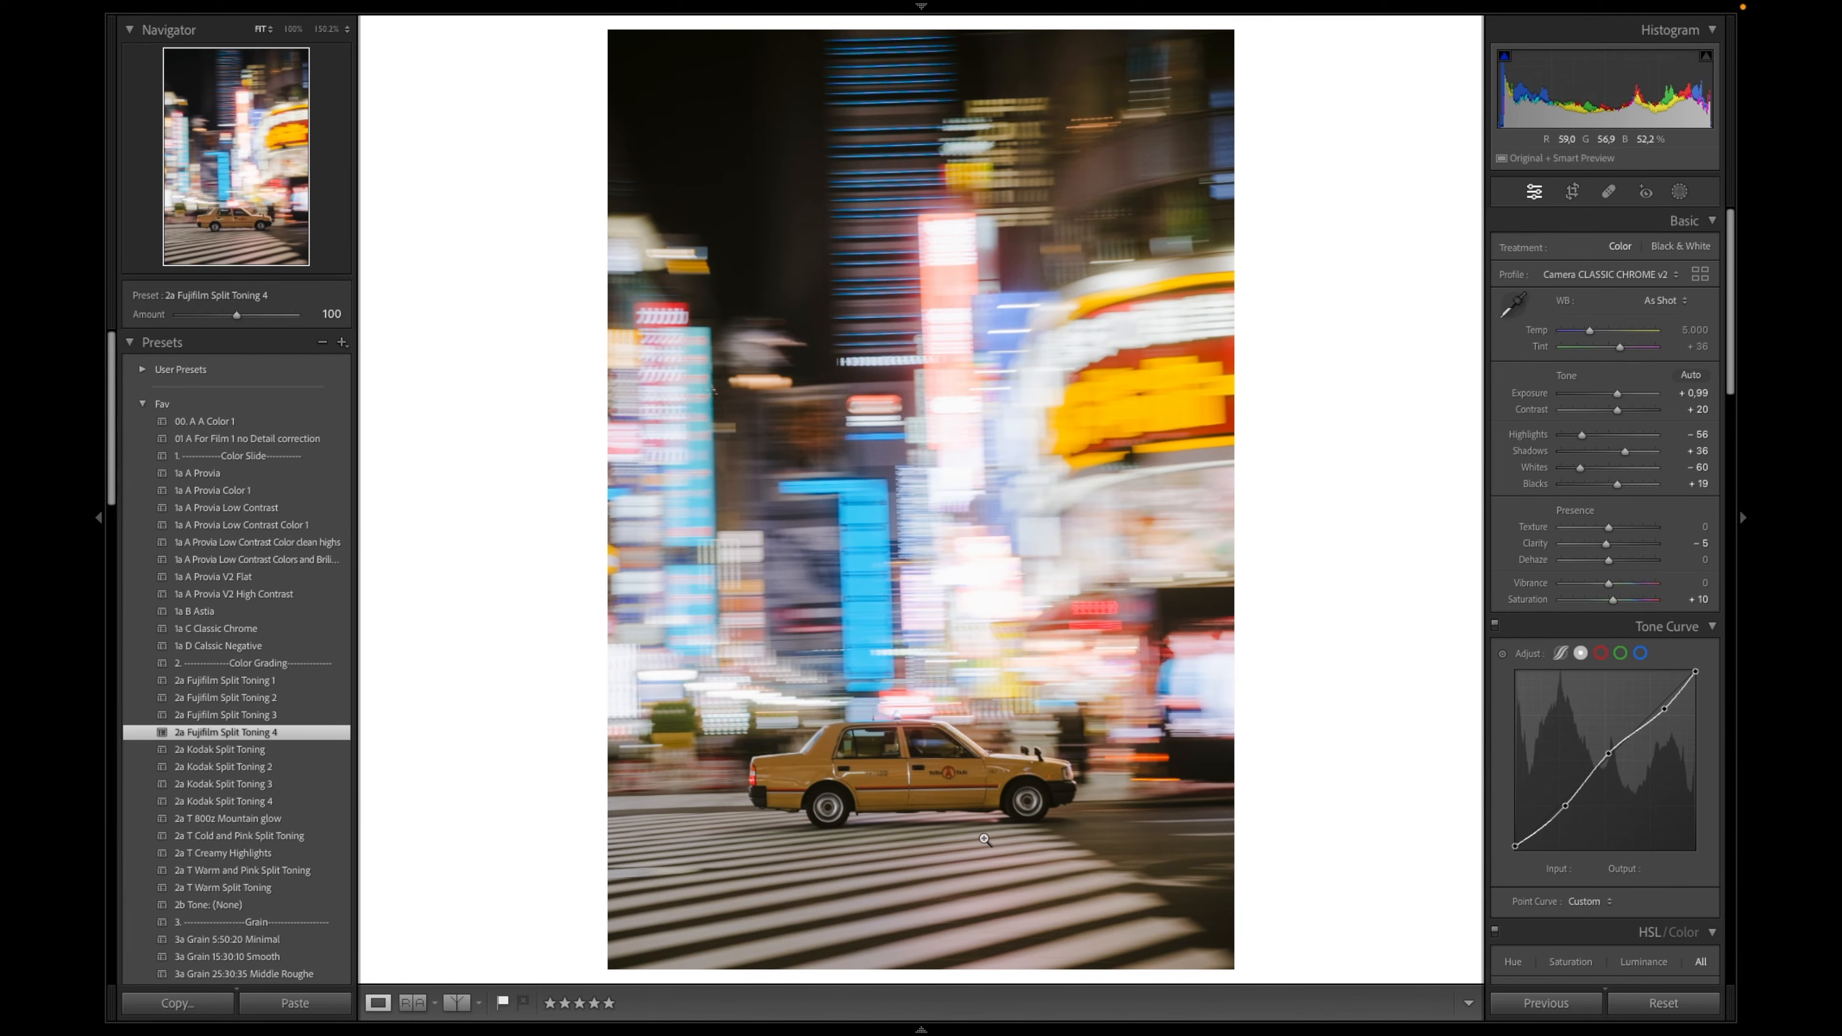
Set the night taxi photo's shadows tint in Calibration to -5
scroll(1555, 801, "down", 7)
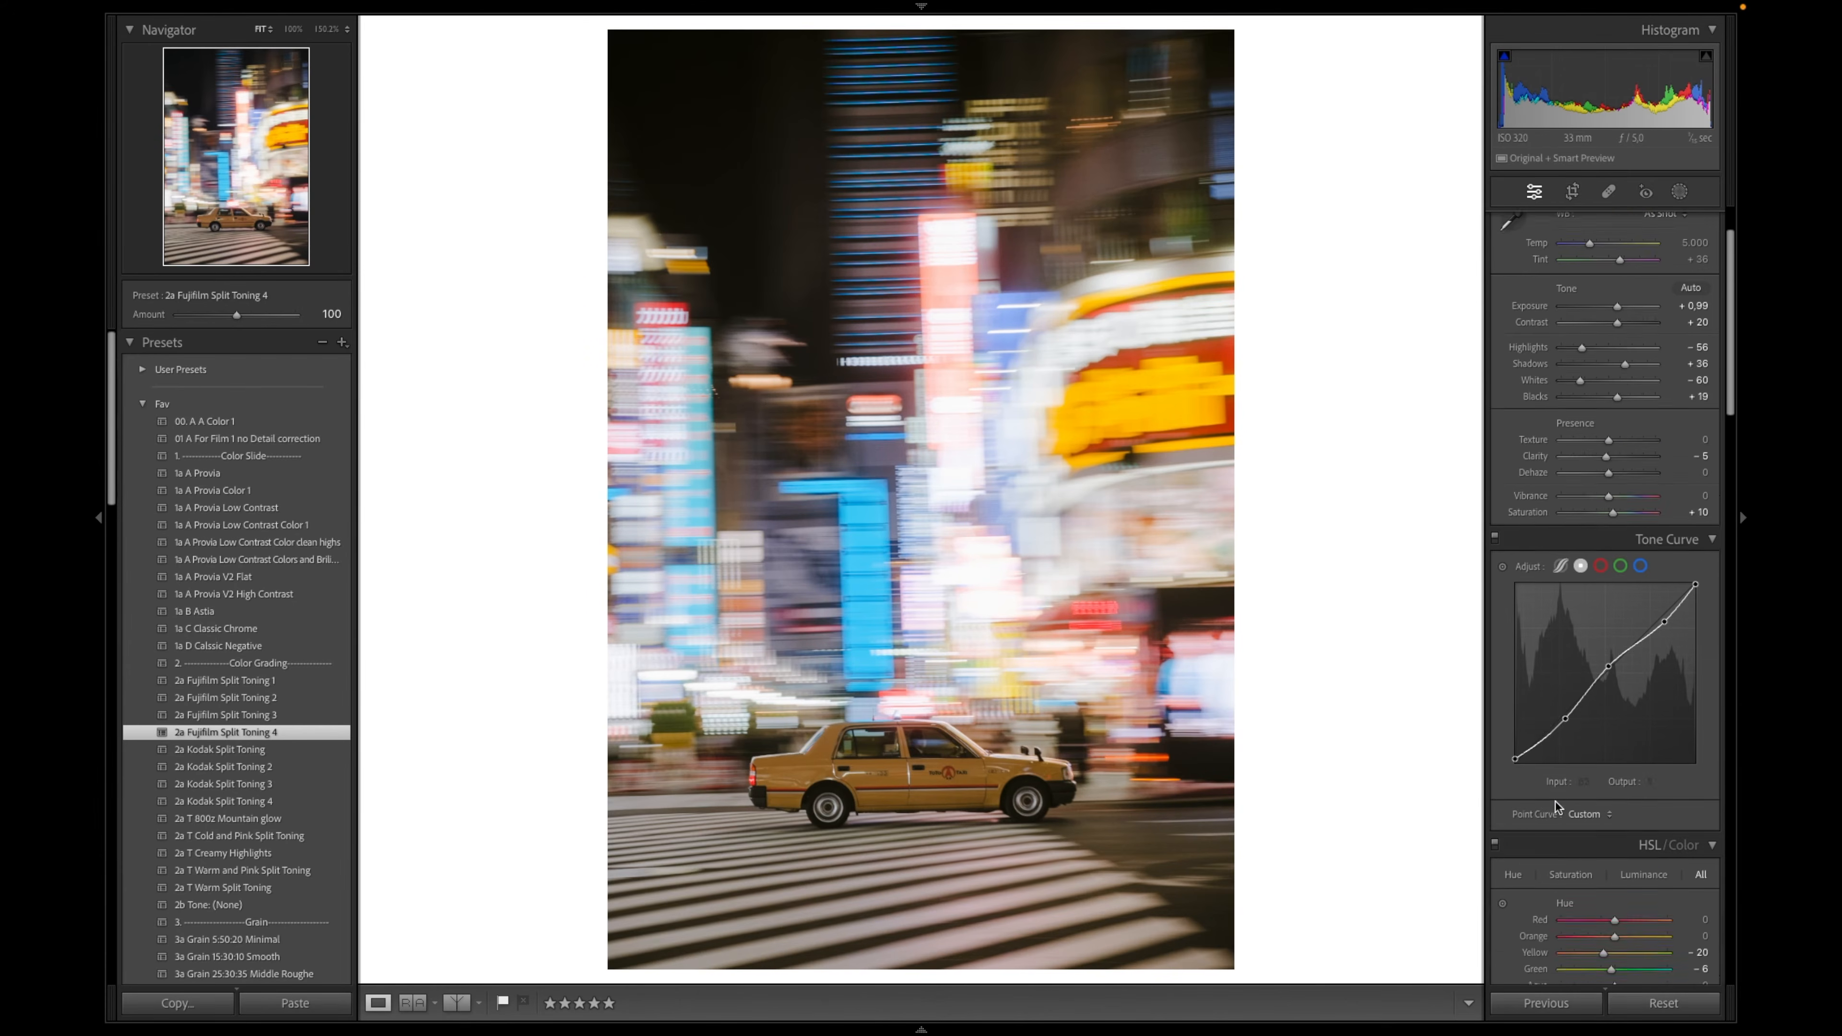
scroll(1554, 802, "down", 8)
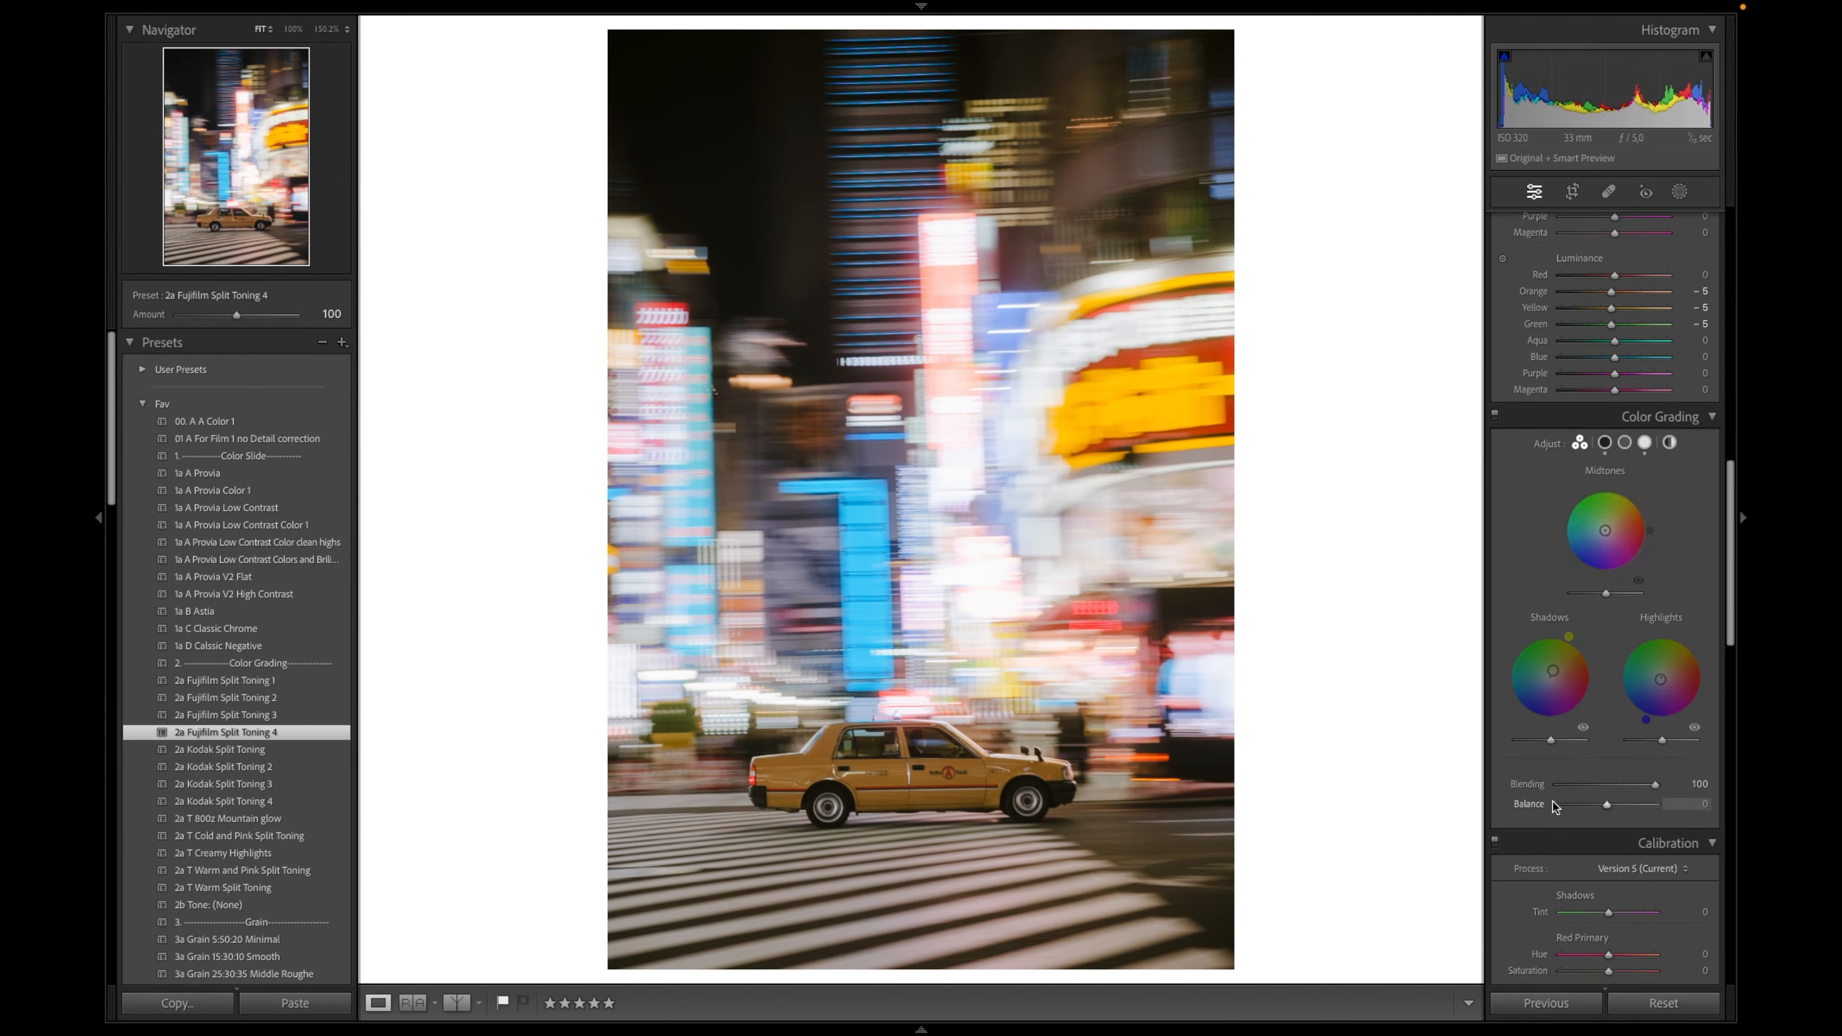
scroll(1554, 803, "down", 3)
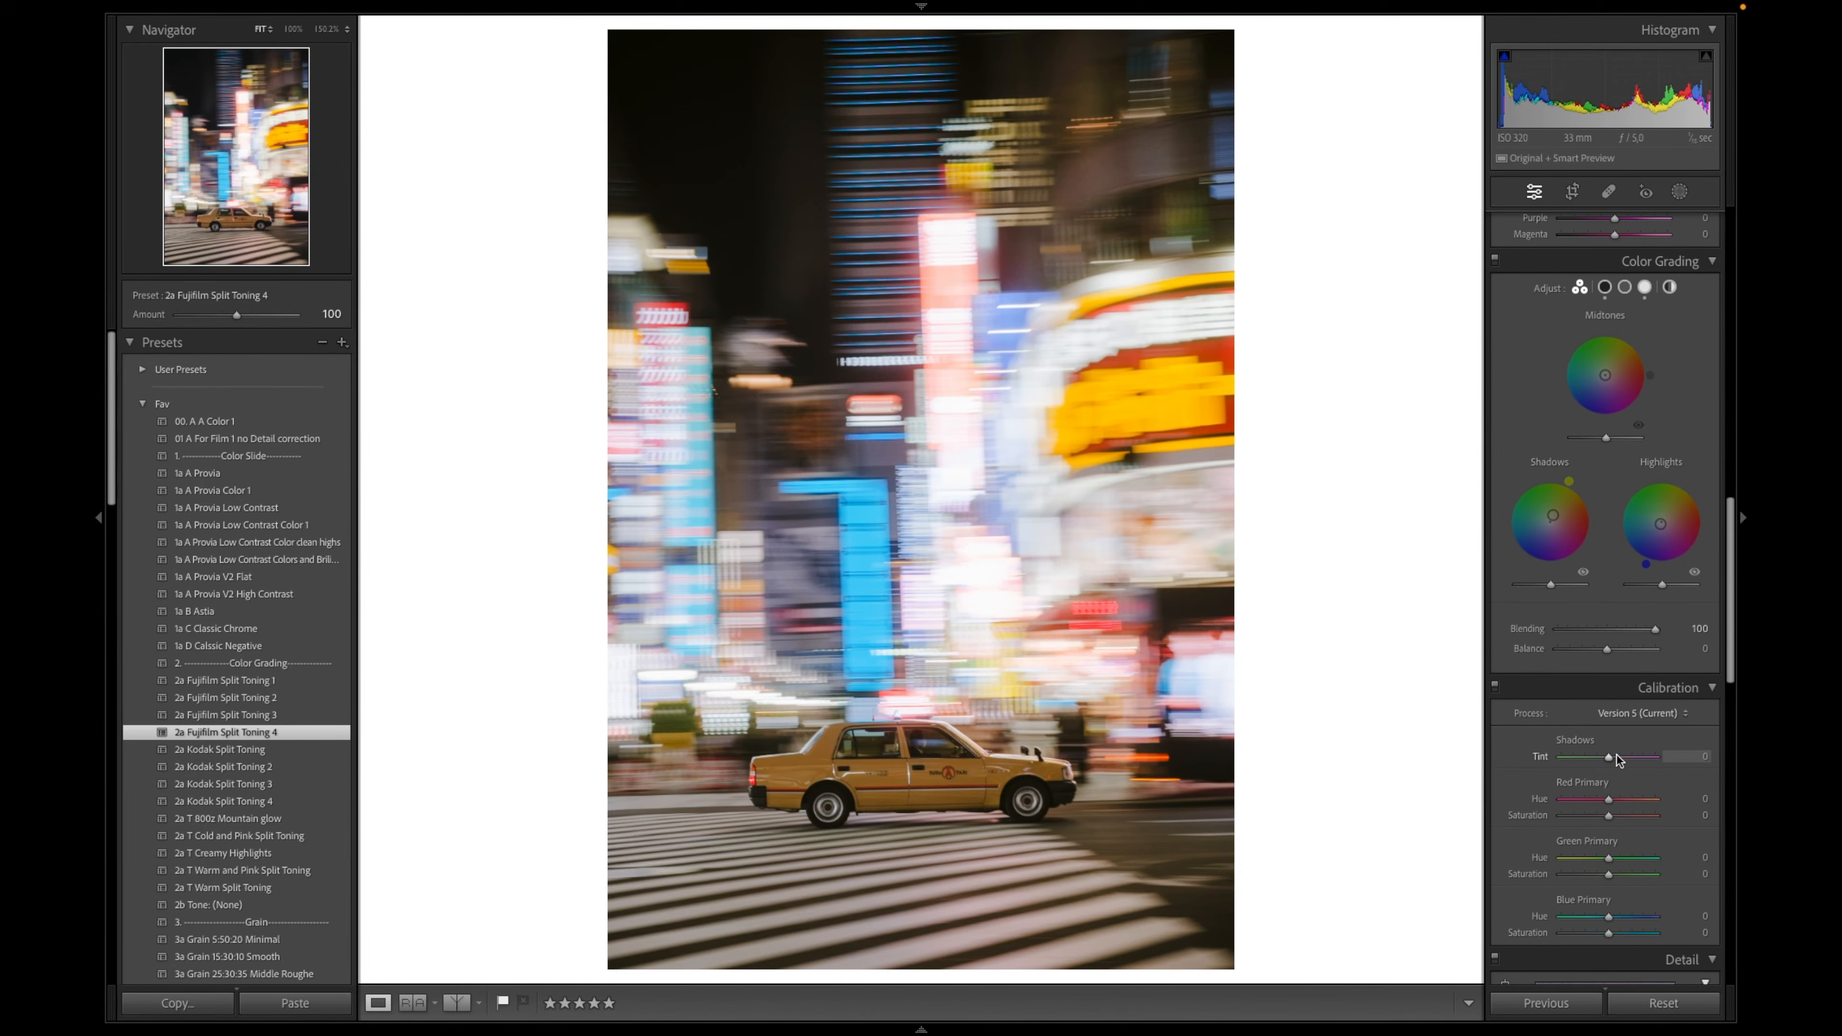
scroll(1615, 754, "down", 5)
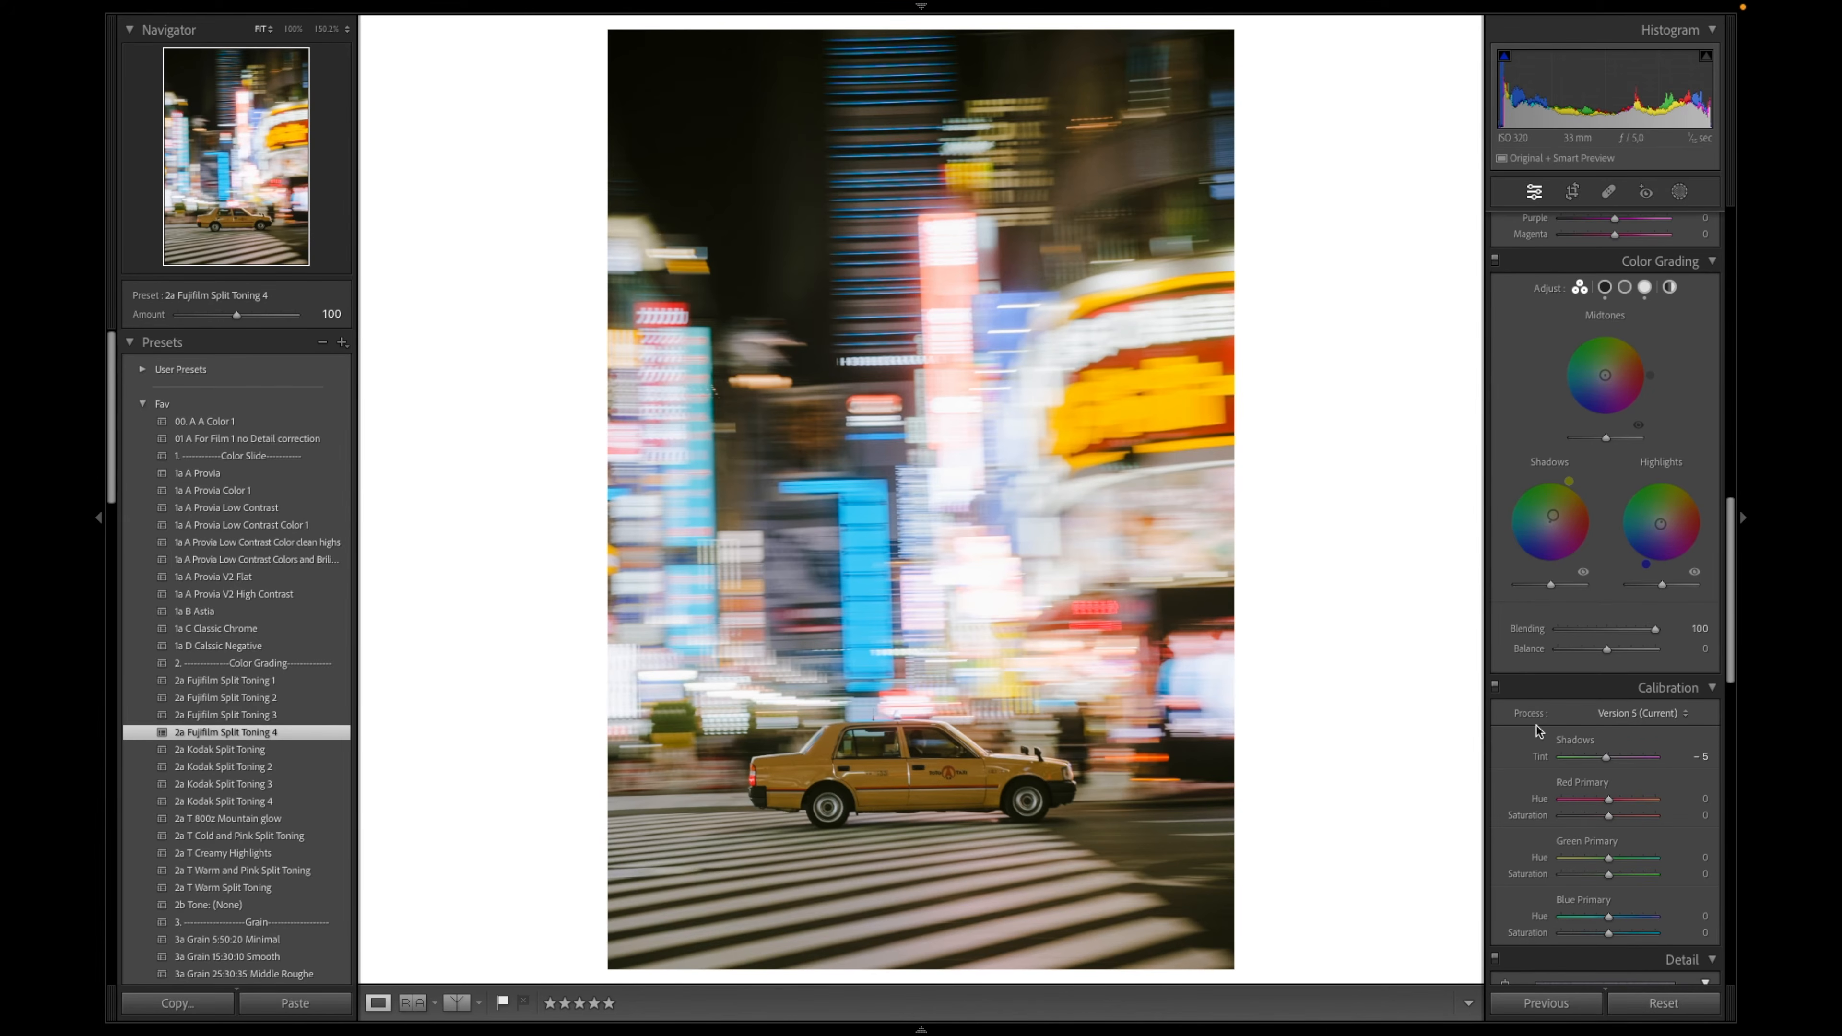
Review the night taxi photo's parametric and point curves, basic tone settings and HSL values
scroll(1530, 724, "up", 15)
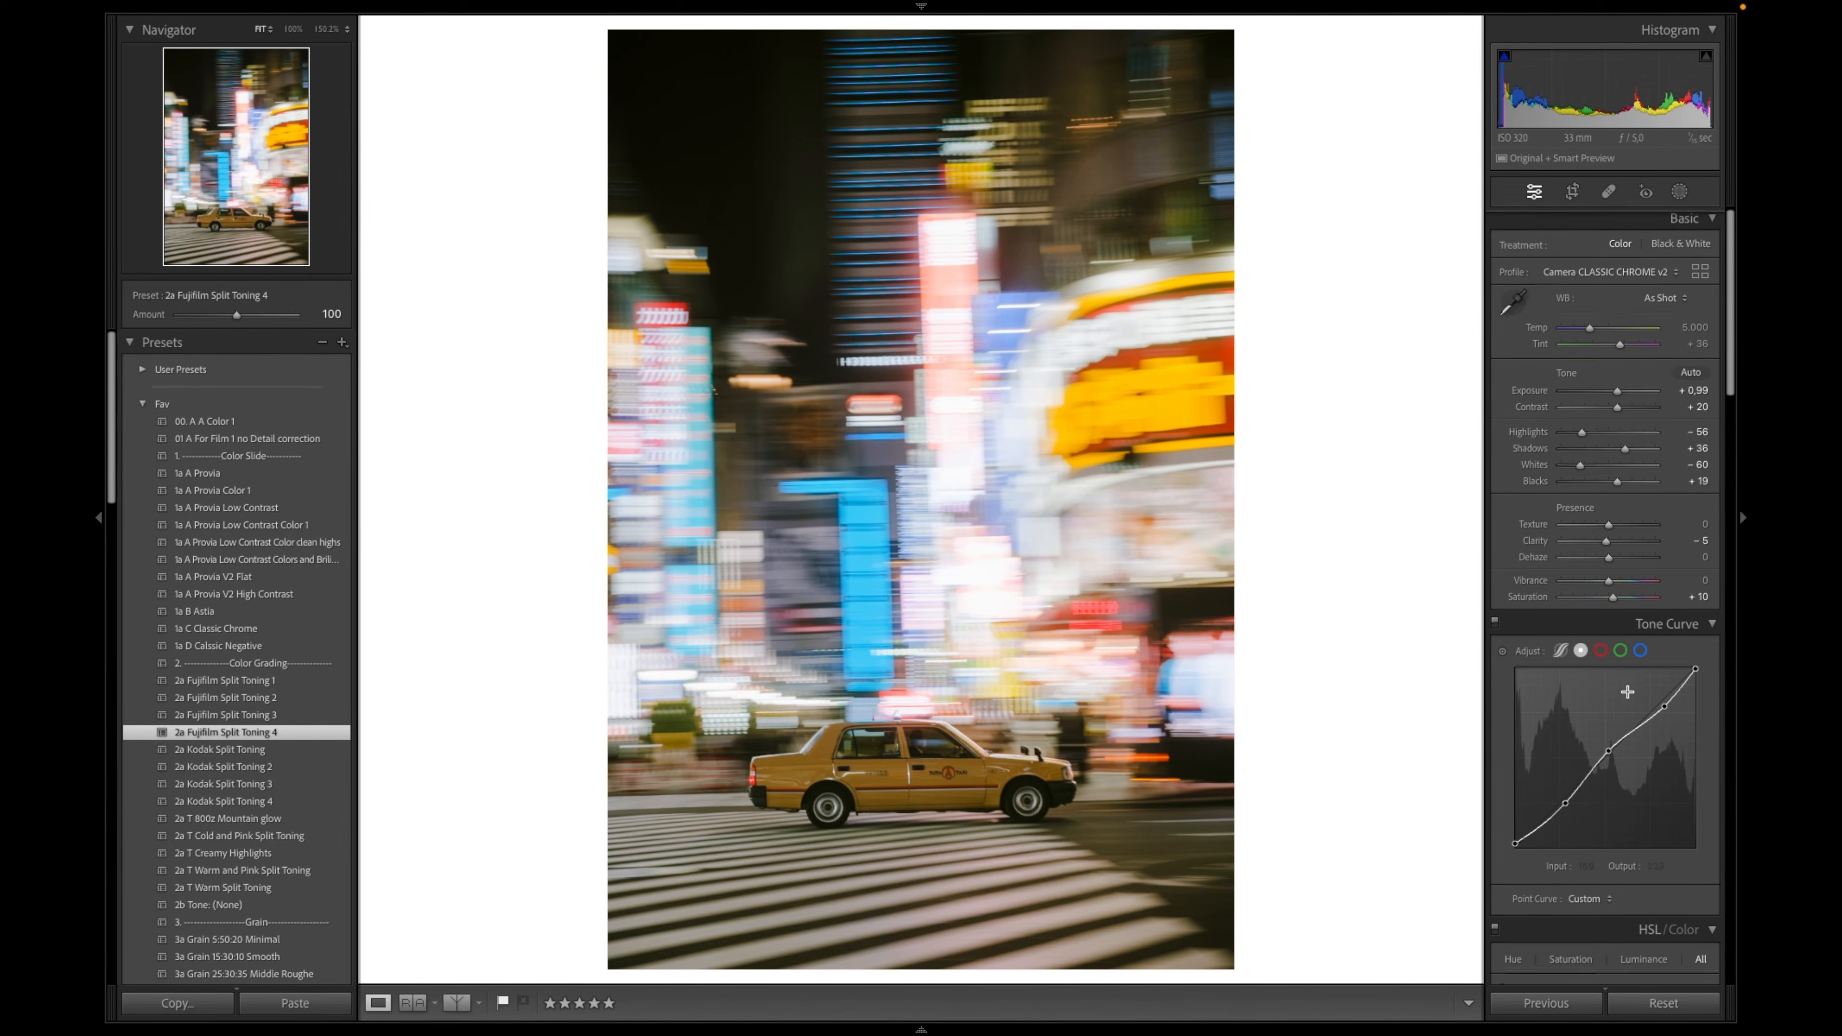
scroll(1628, 691, "down", 2)
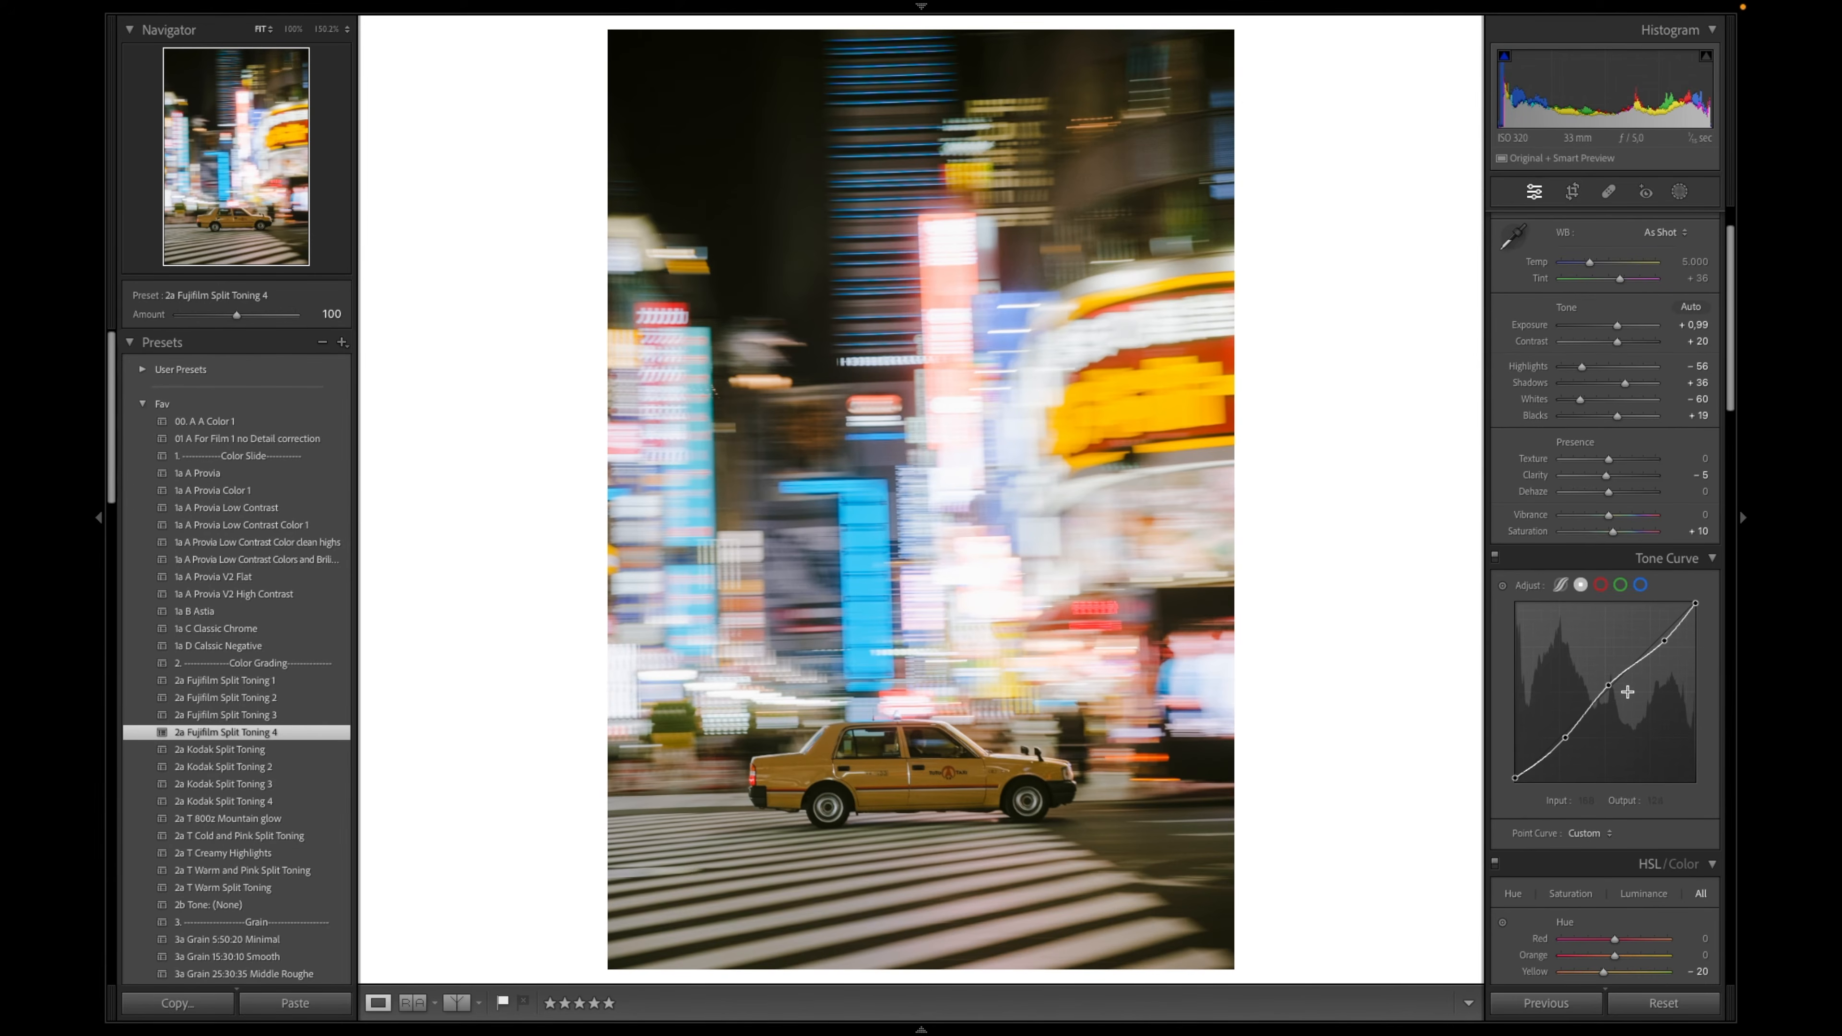
left_click(1563, 587)
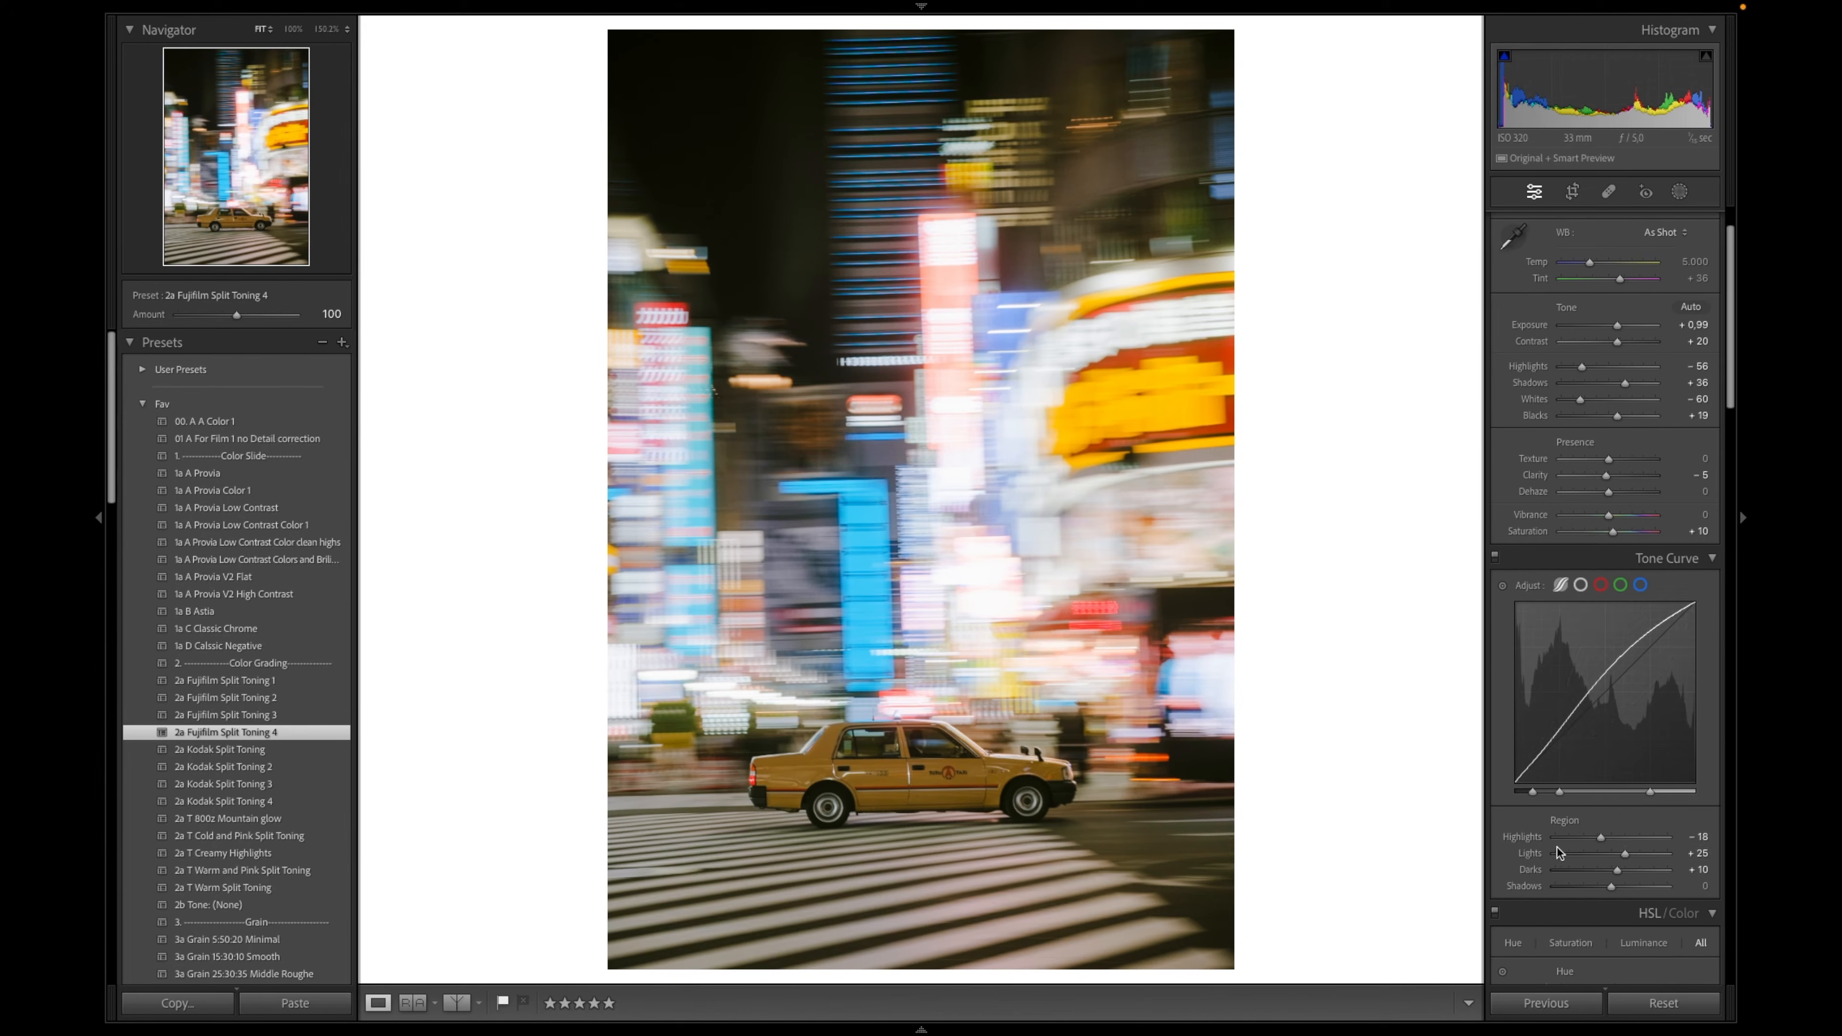
left_click(1581, 587)
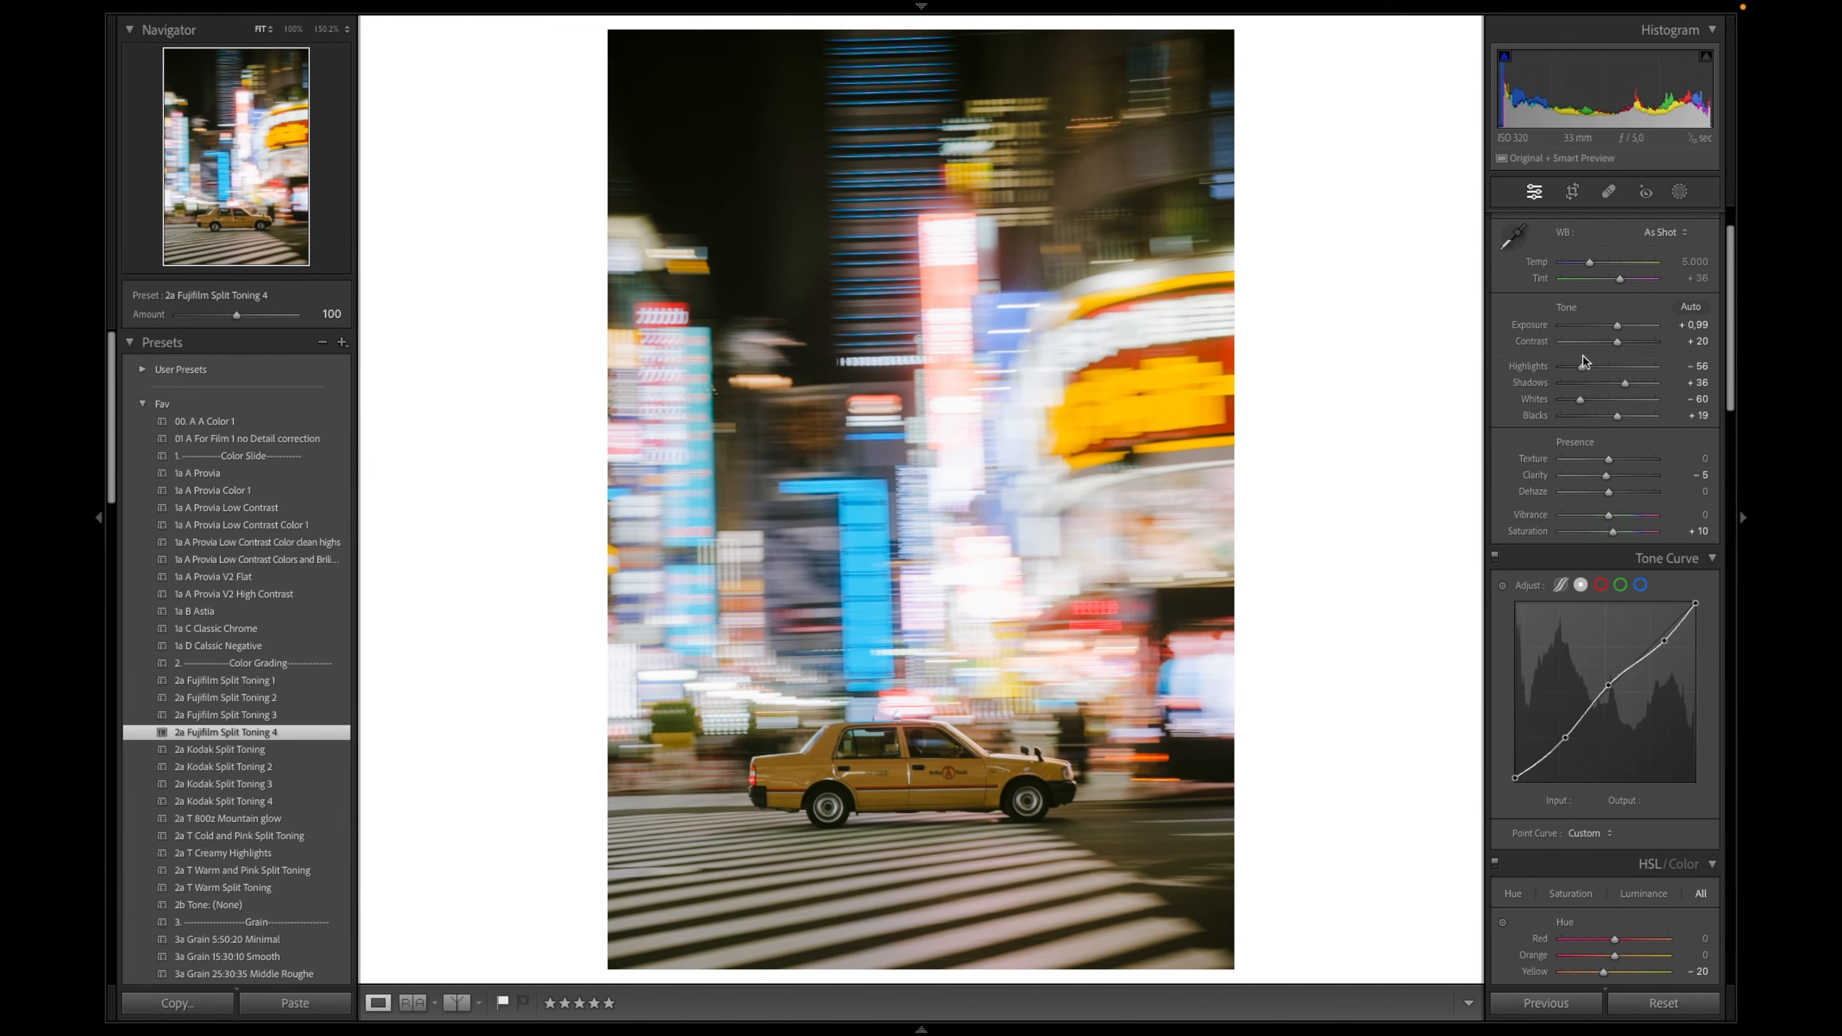
scroll(1584, 338, "up", 2)
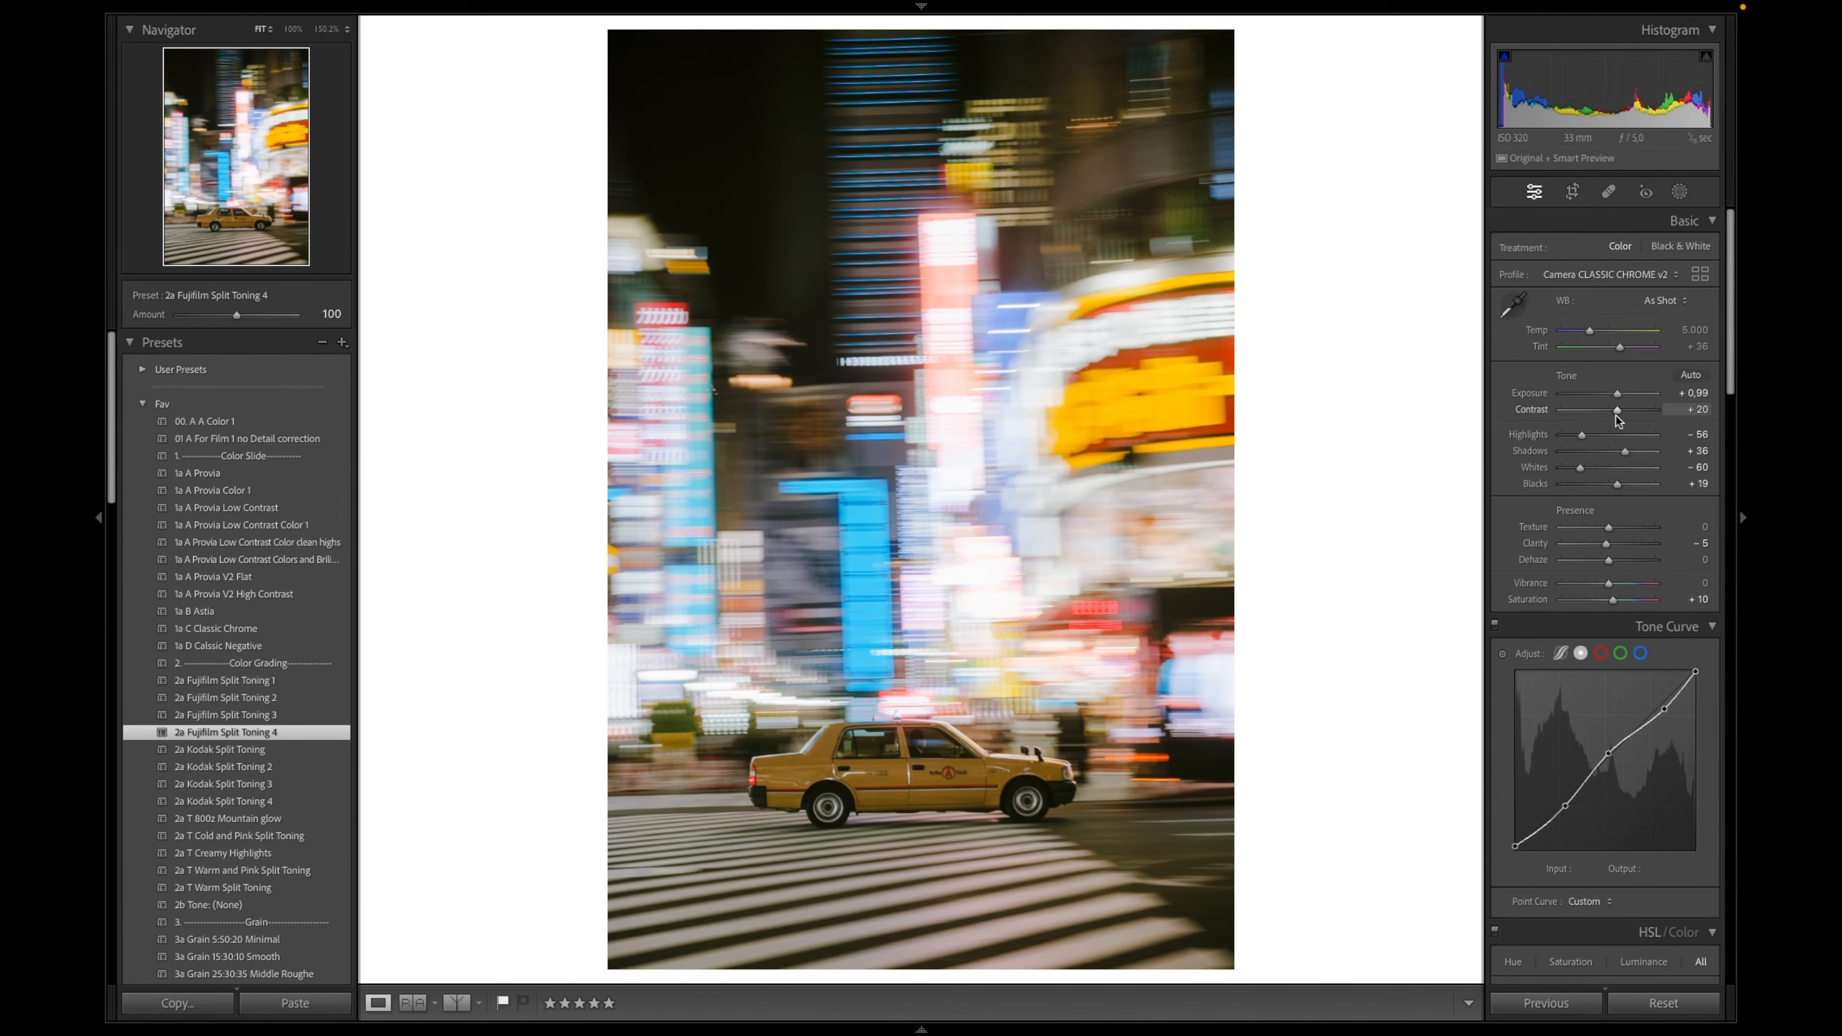
scroll(1630, 450, "down", 1)
scroll(1630, 450, "down", 6)
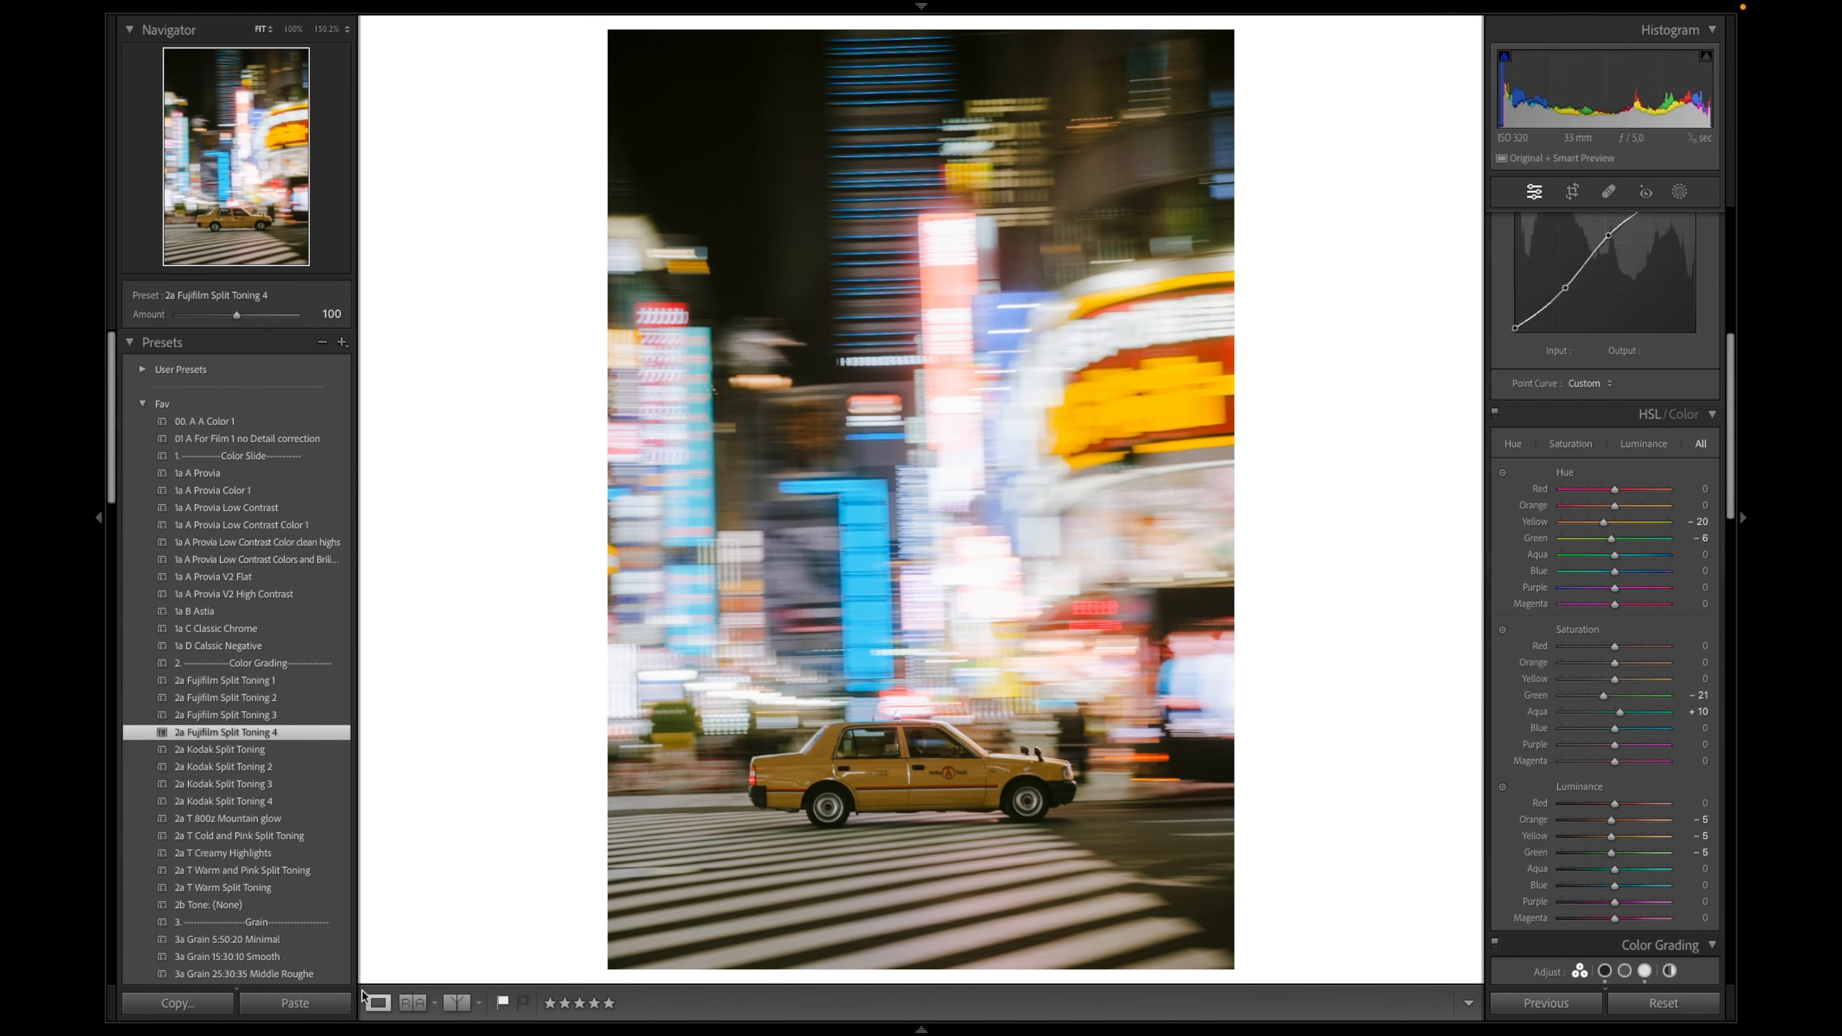
Compare the night taxi photo side by side with its other version by setting that version as the reference photo
left_click(412, 1002)
mouse_move(619, 1030)
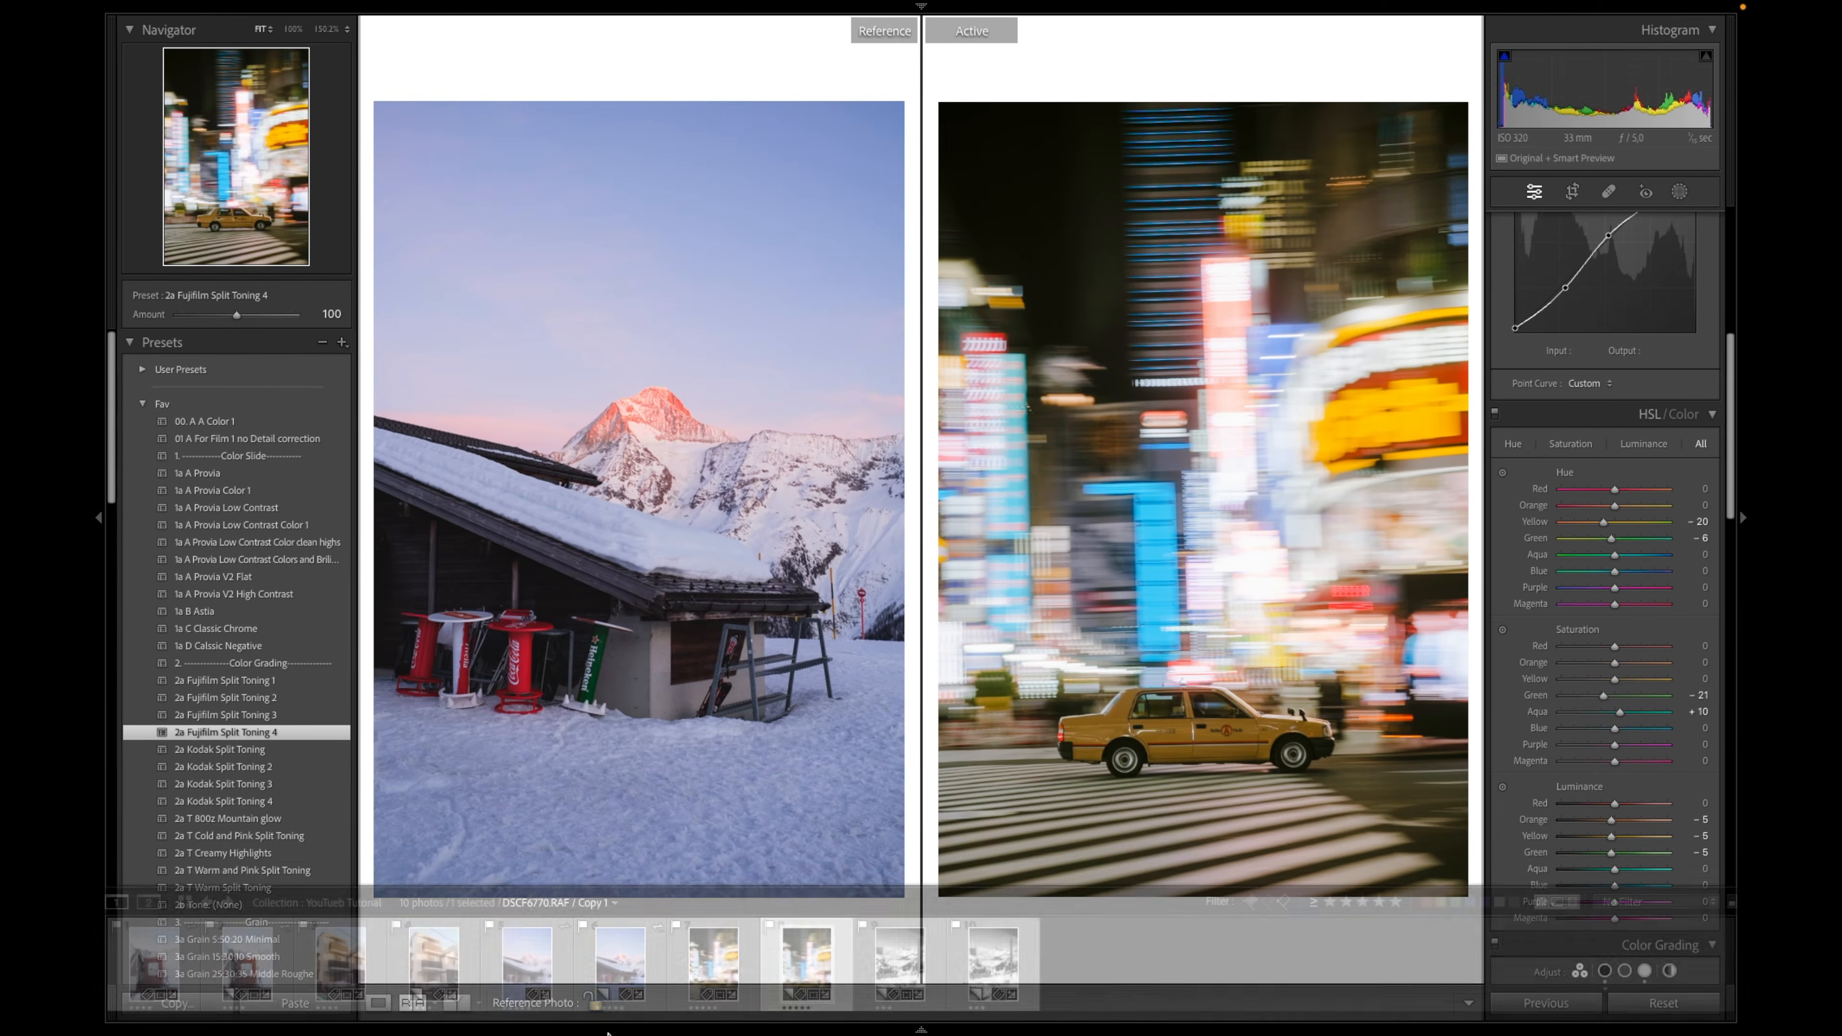
left_click_drag(689, 985, 727, 867)
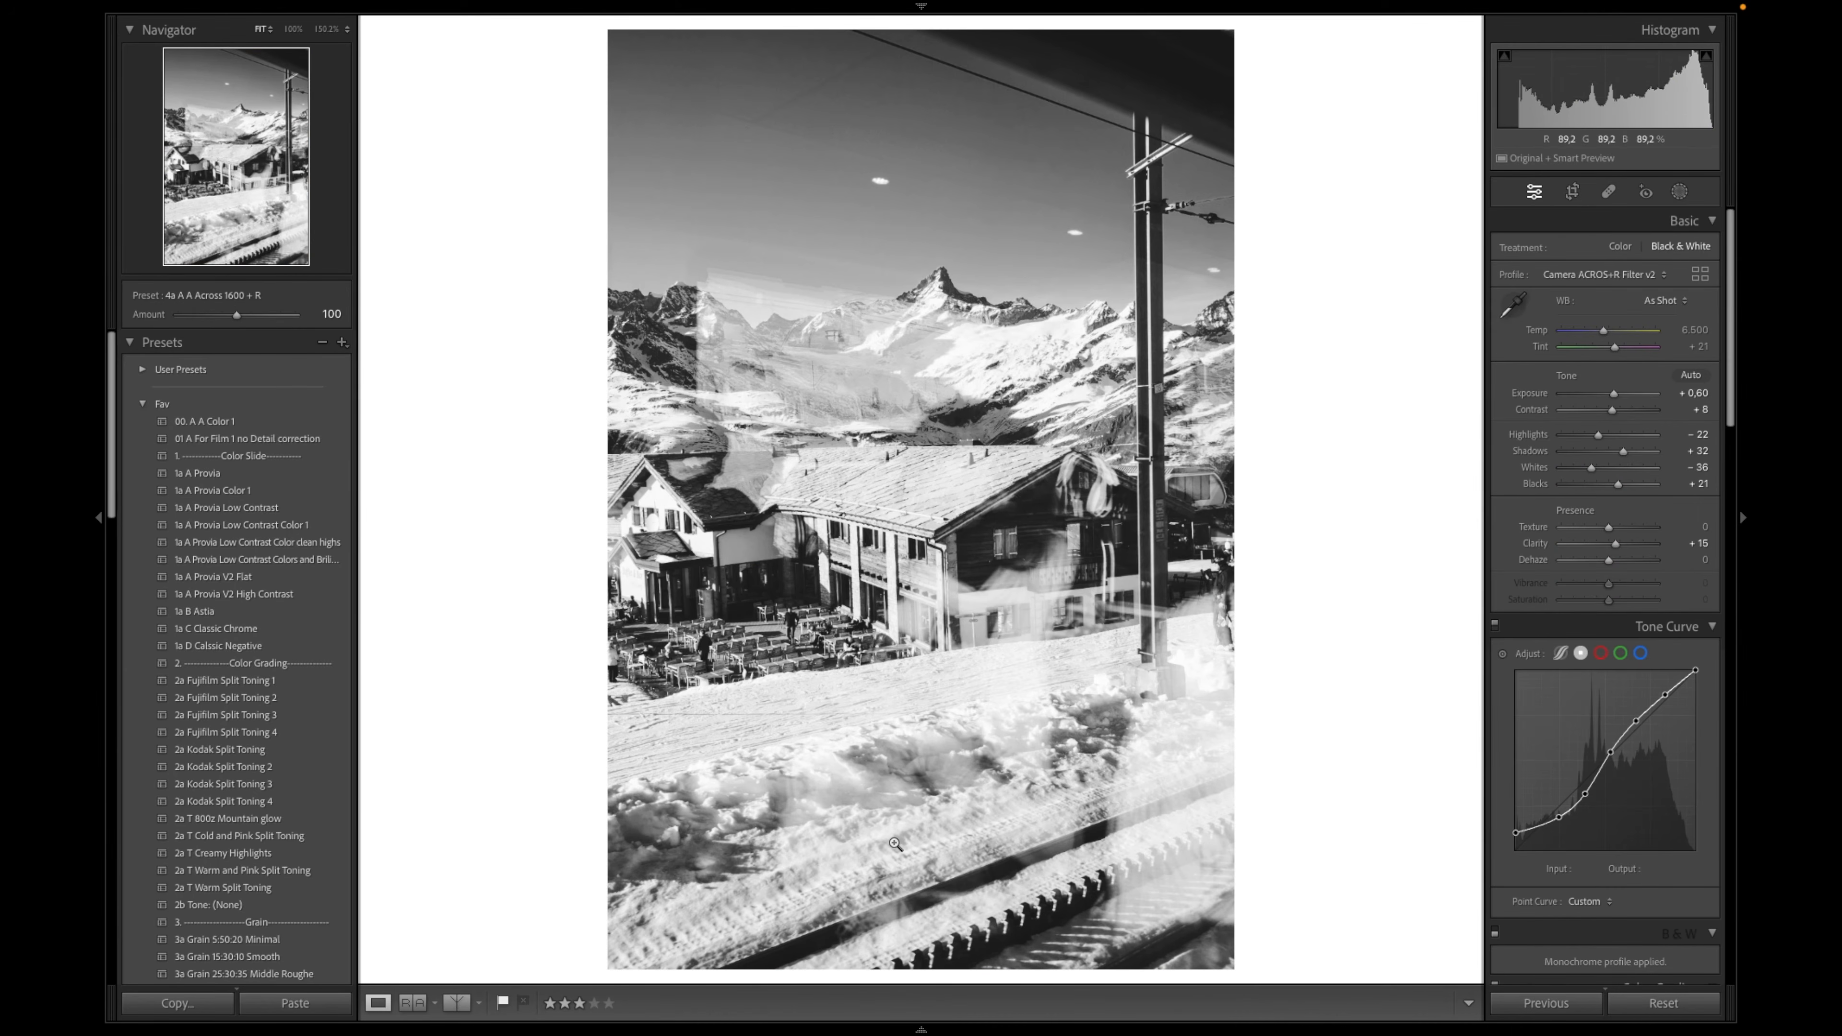
Reset all edits on the snowy alpine village photo and look through the grain and black-and-white film presets
mouse_move(834, 1029)
left_click(1668, 1002)
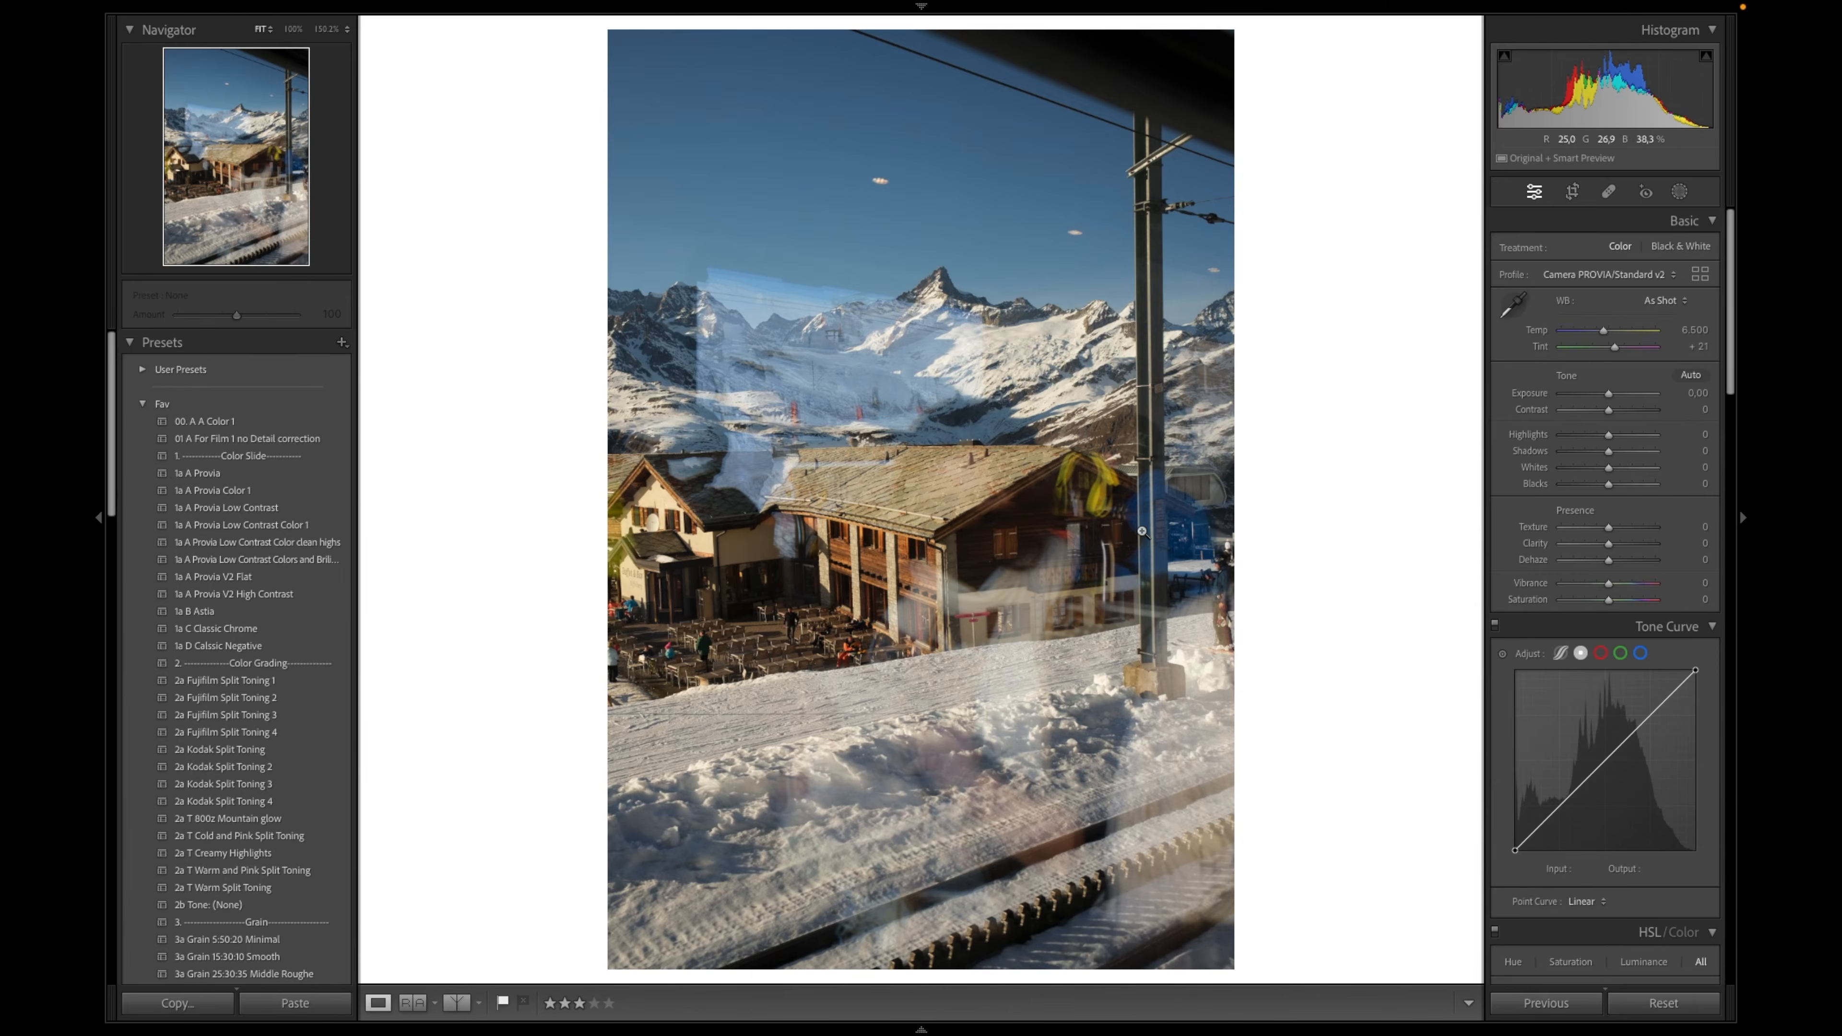
scroll(249, 568, "down", 3)
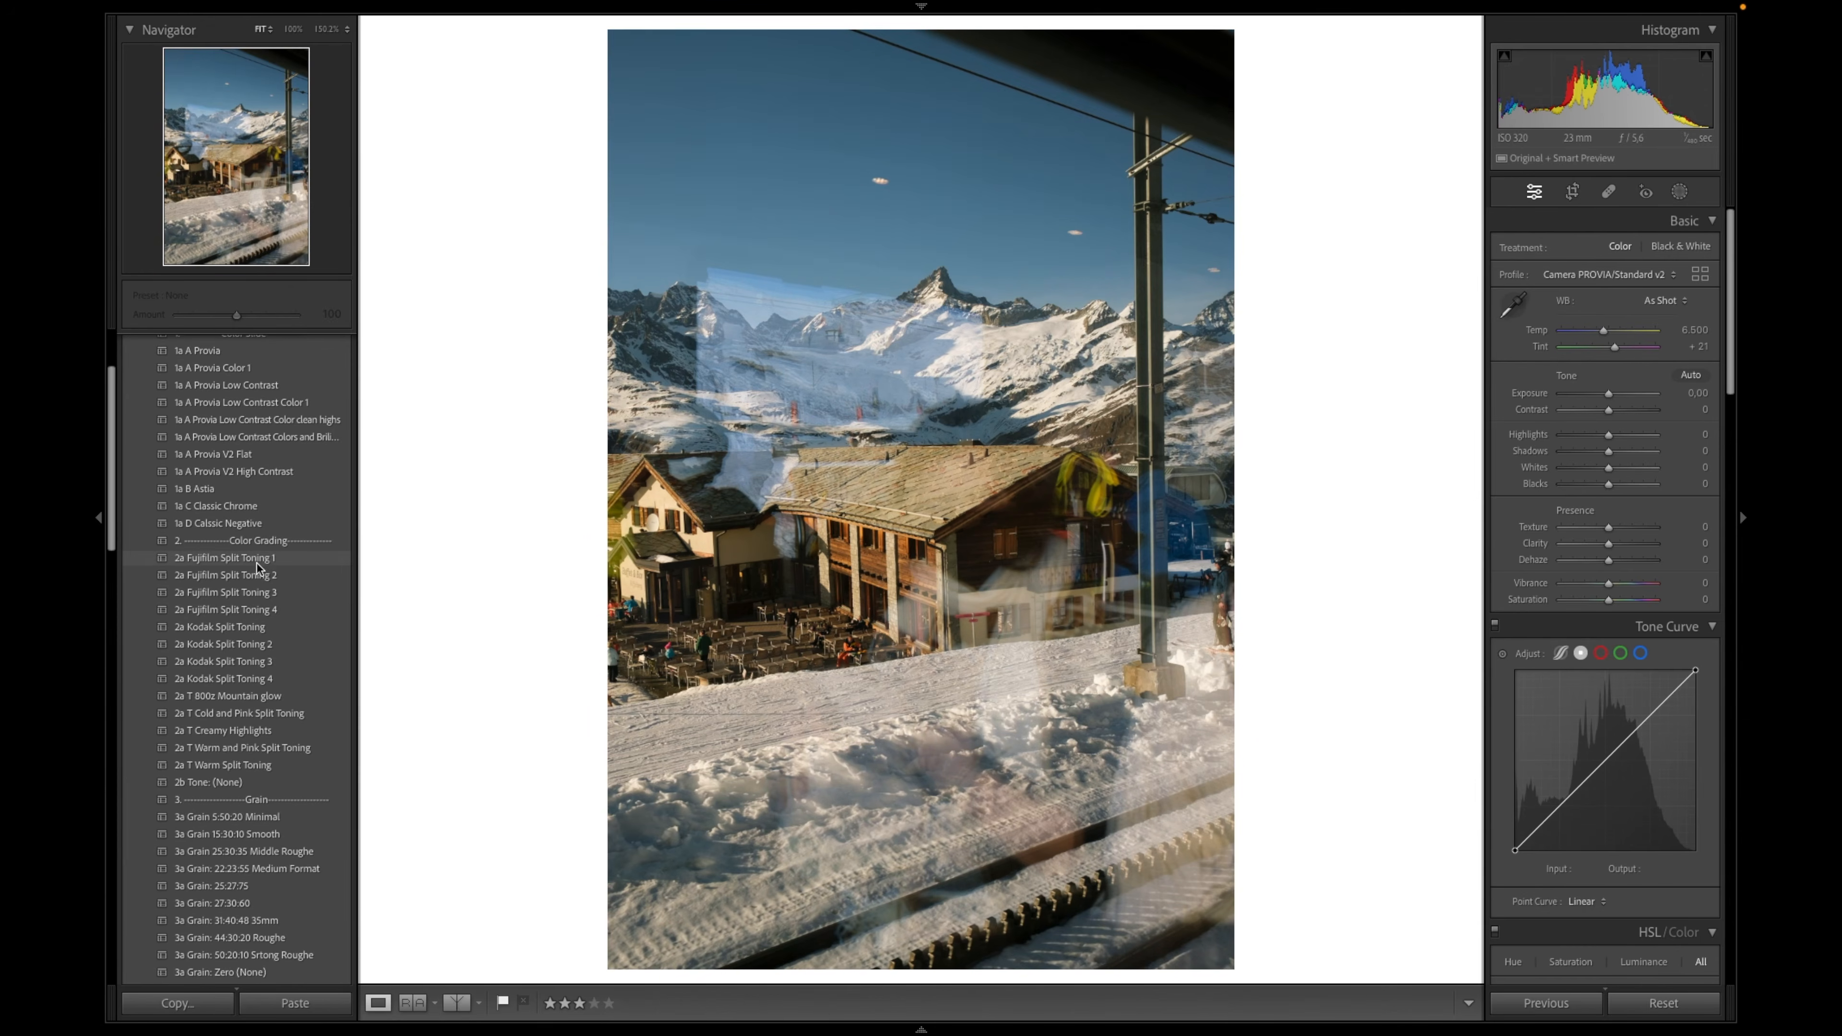
scroll(247, 570, "down", 12)
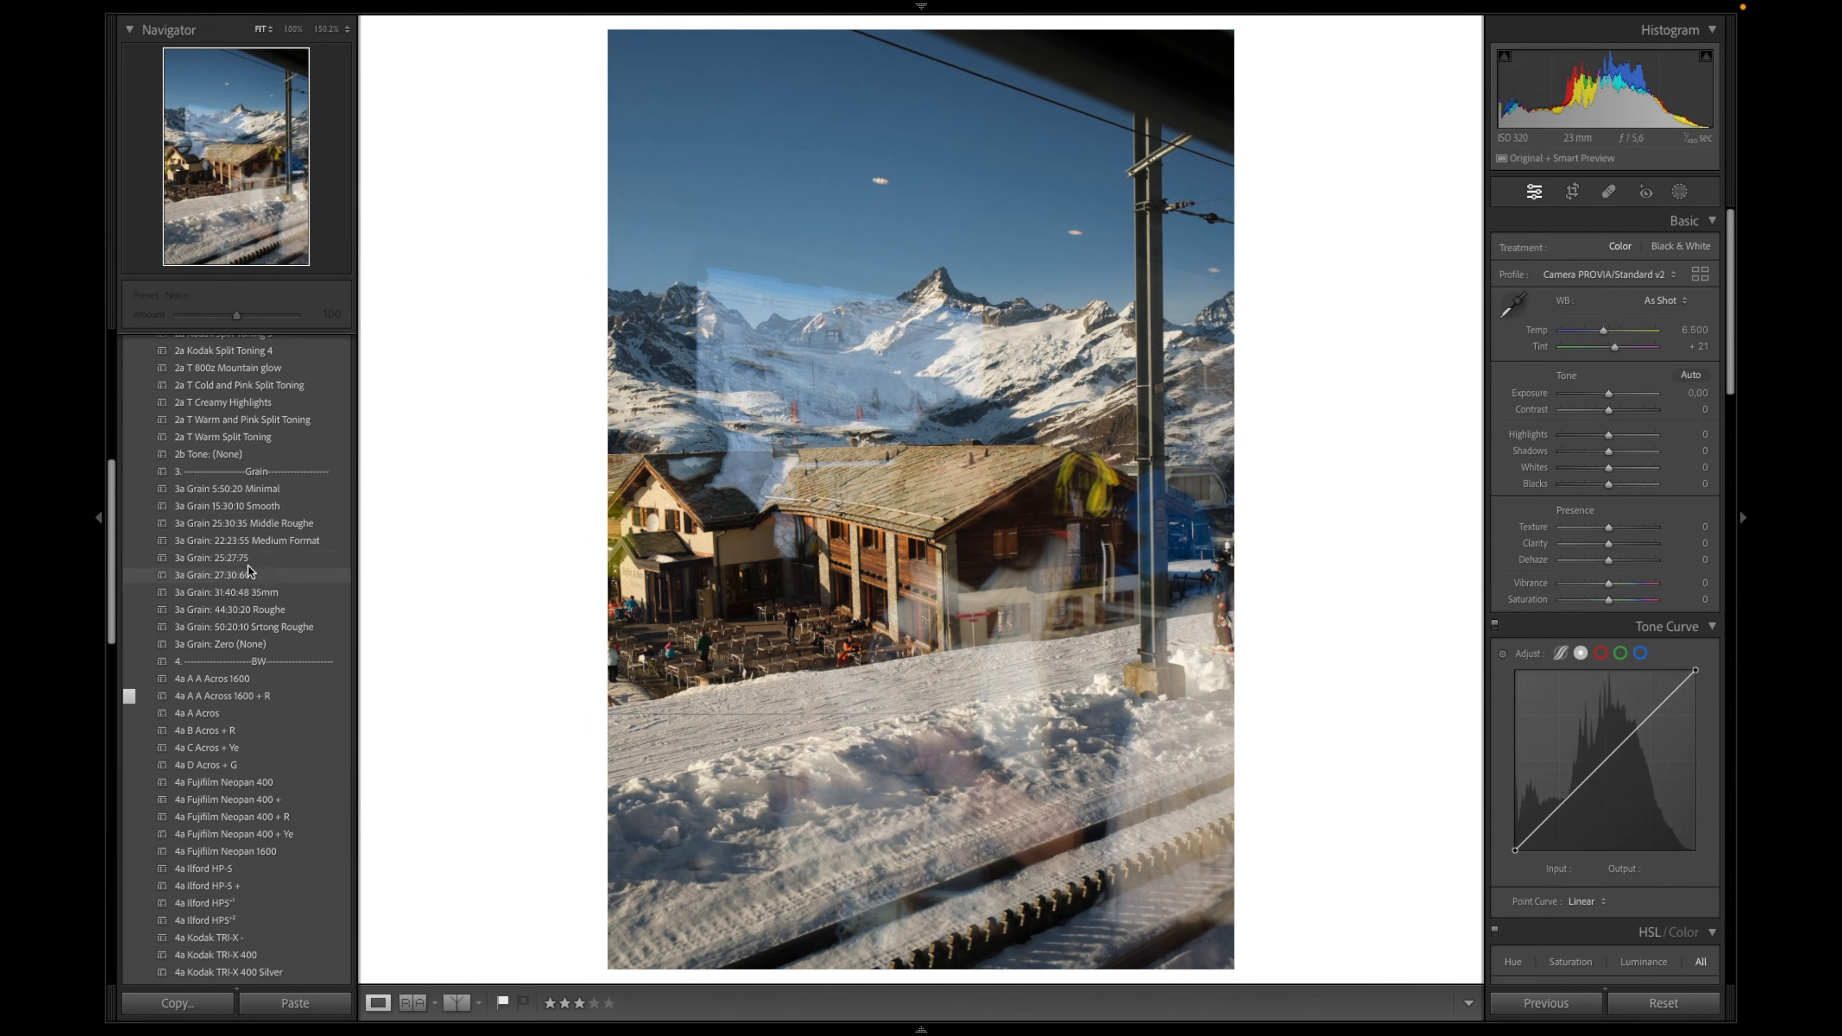
scroll(272, 653, "up", 4)
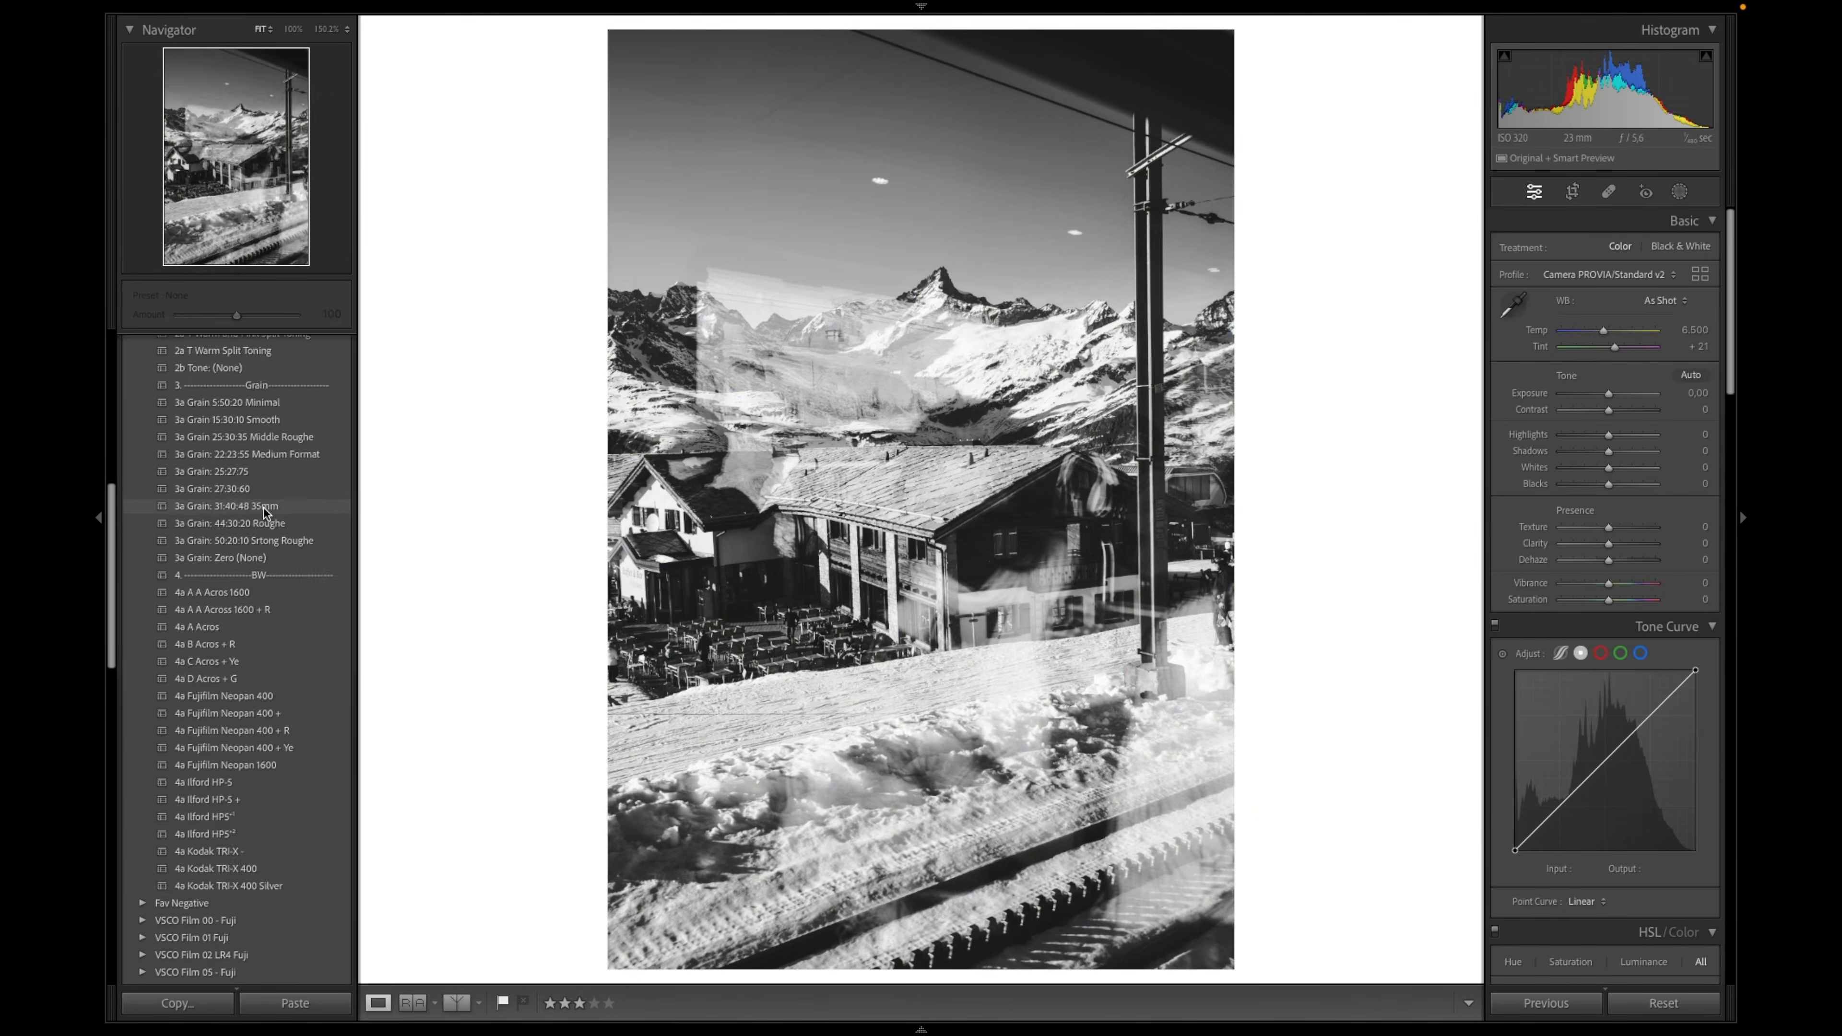
scroll(277, 677, "up", 4)
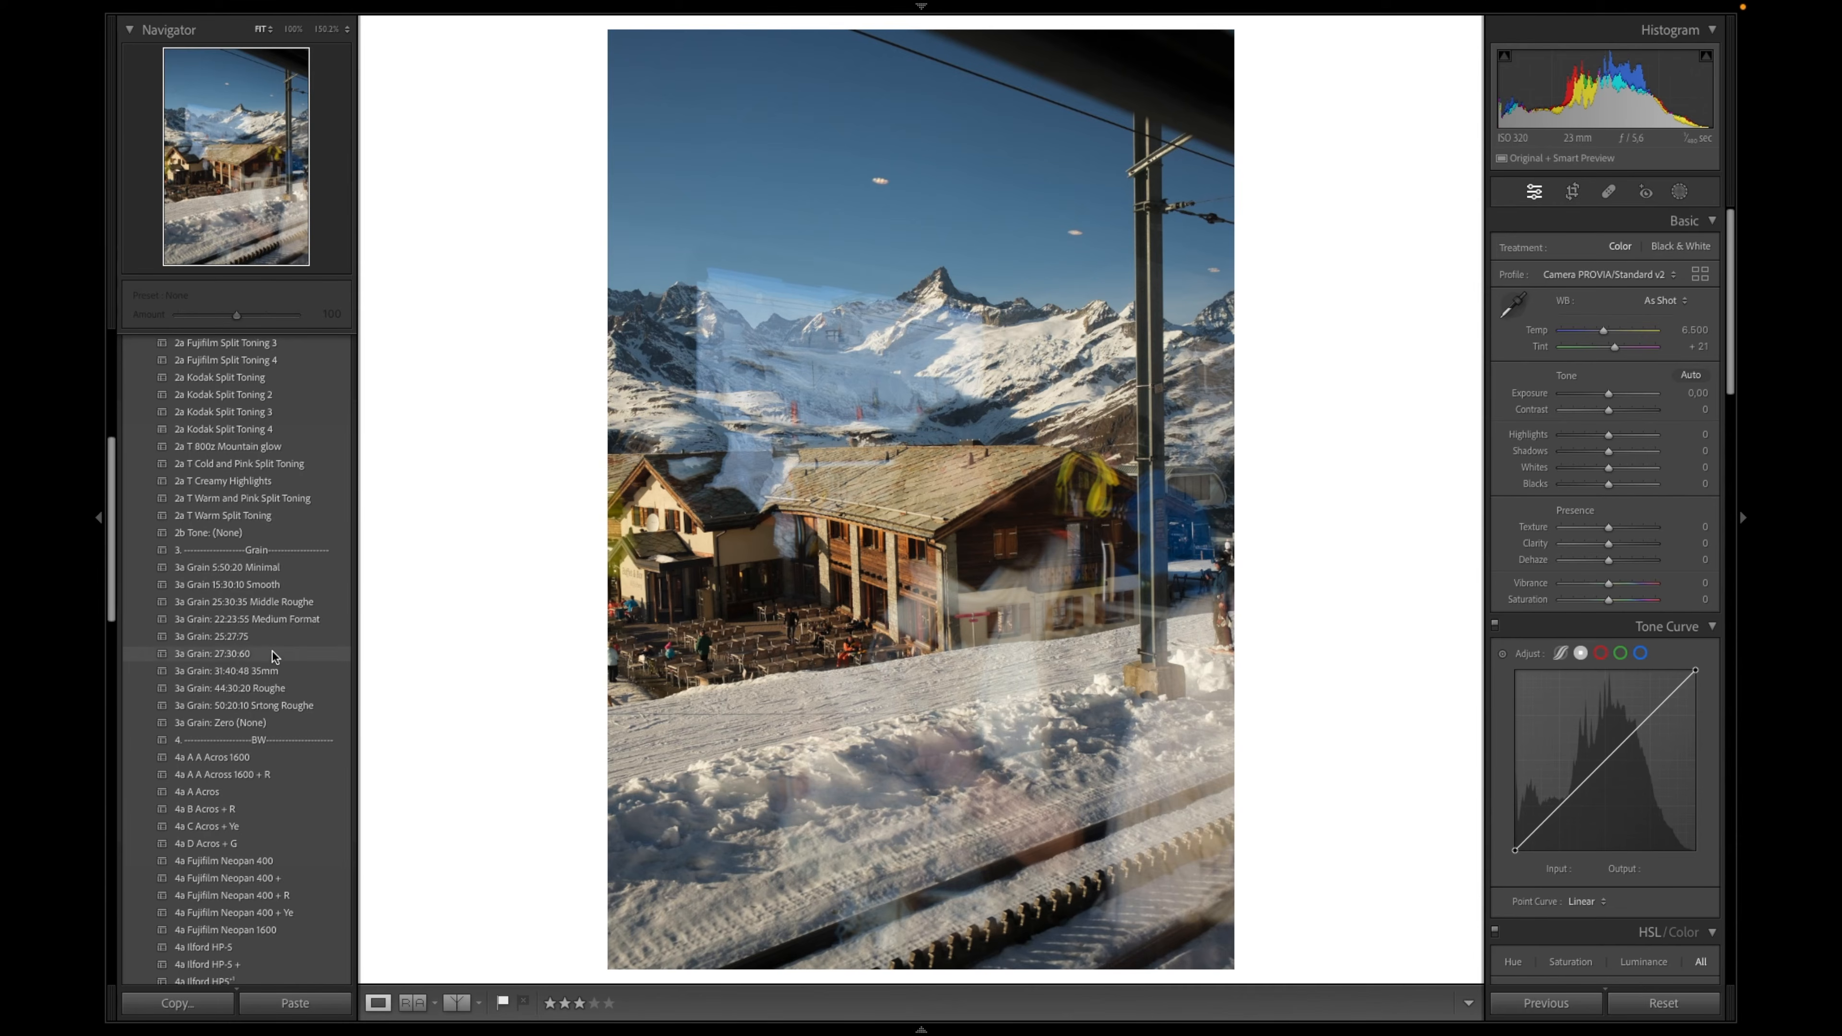
scroll(272, 651, "down", 3)
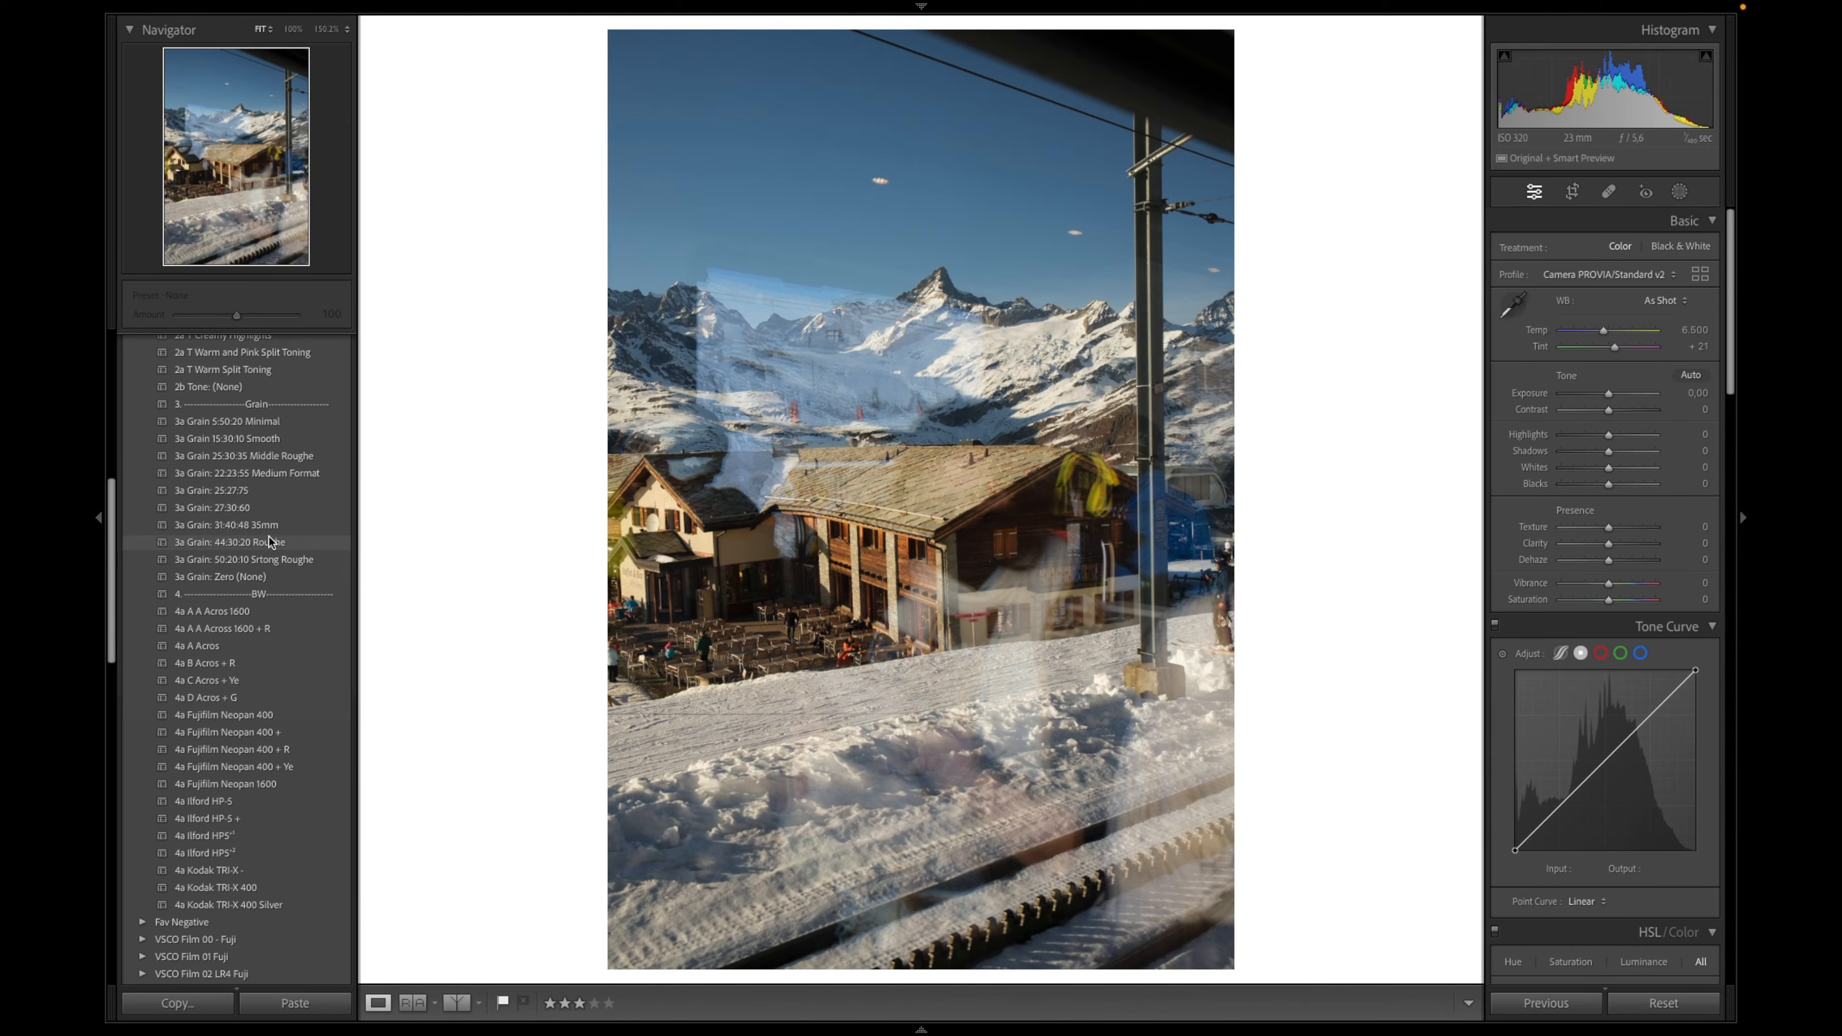
scroll(278, 609, "down", 2)
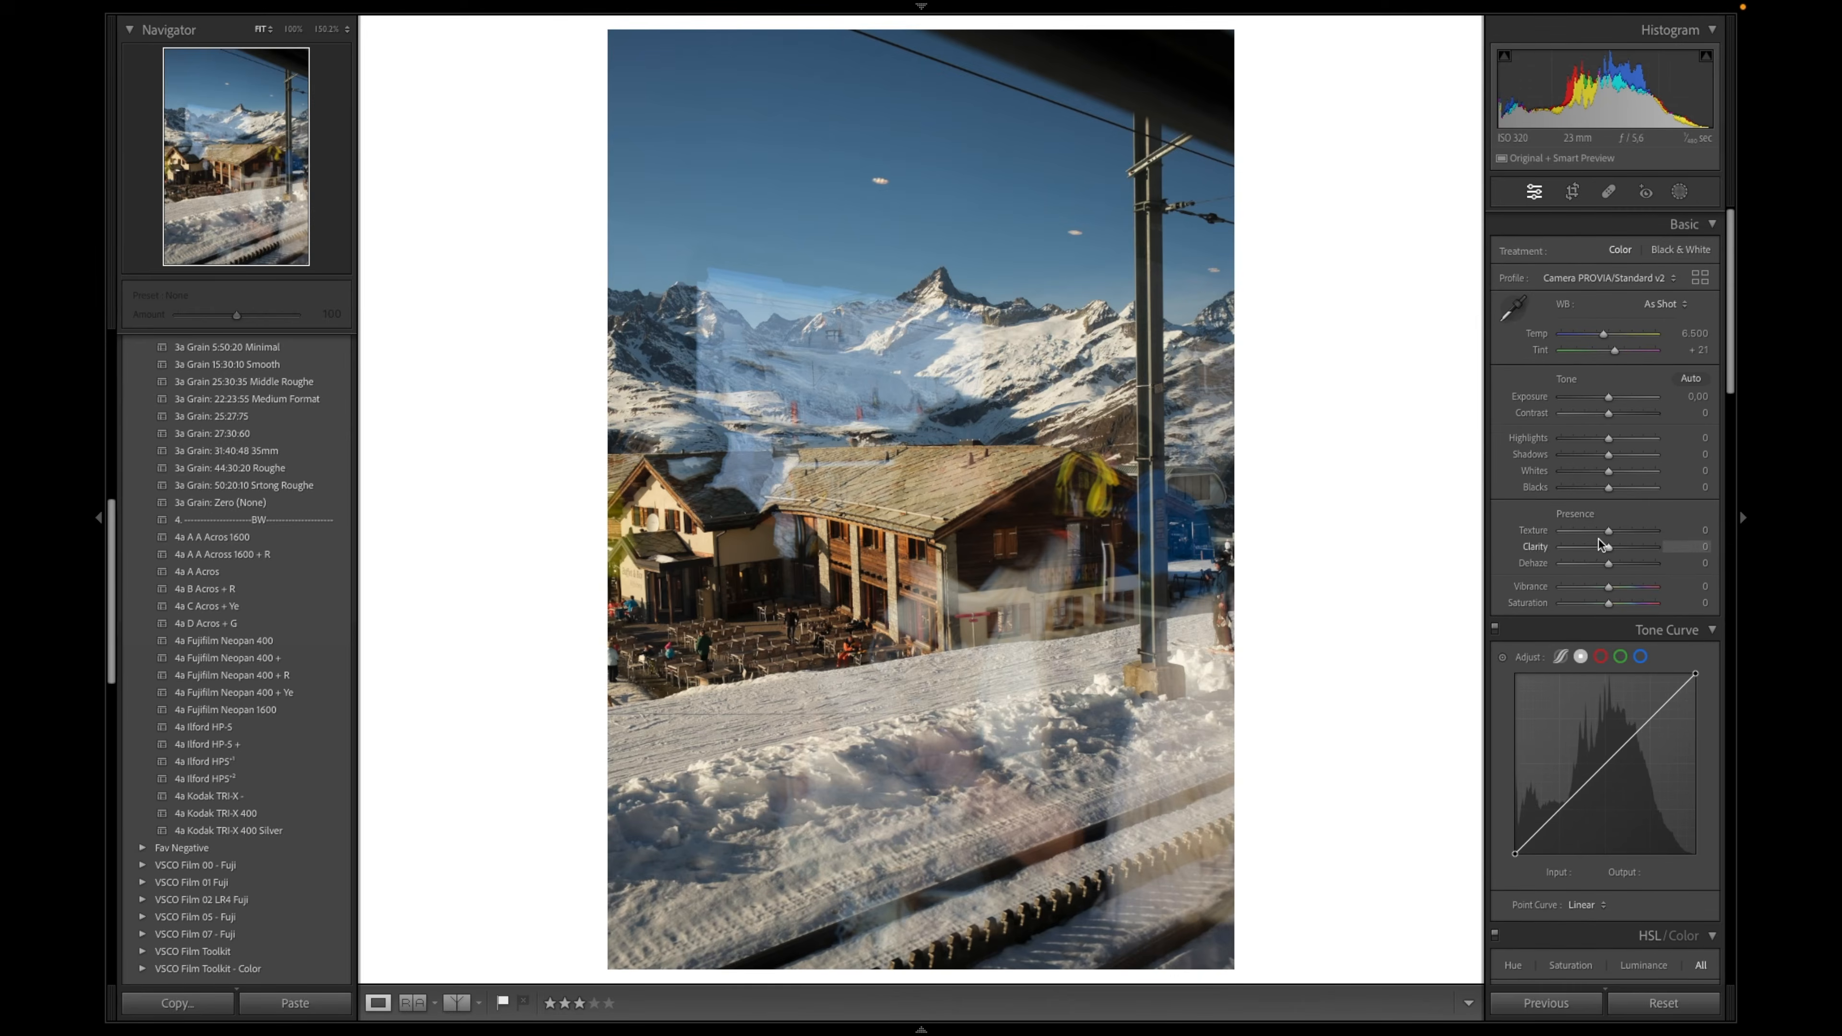
Try the "4a A Acros", "4a Fujifilm Neopan 400" and "4a A A Acros 1600" presets on the alpine photo and settle on "4a A A Across 1600 + R"
left_click(309, 571)
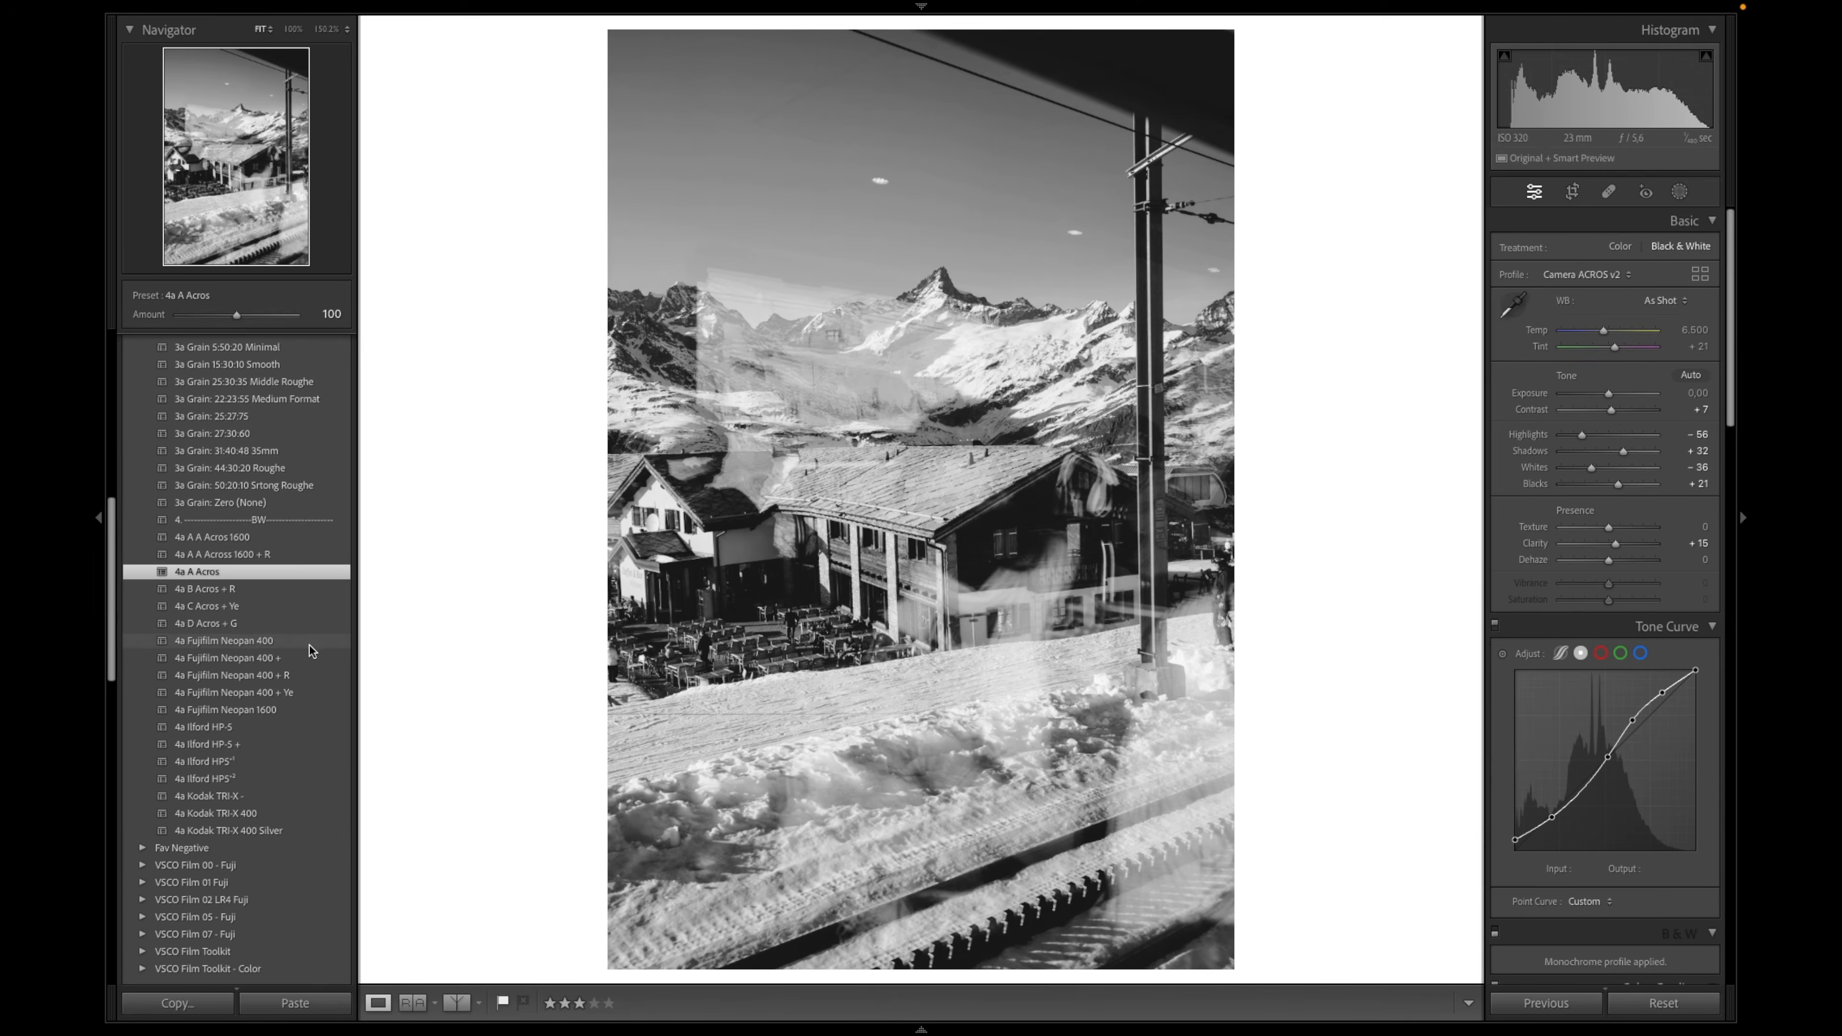
left_click(310, 643)
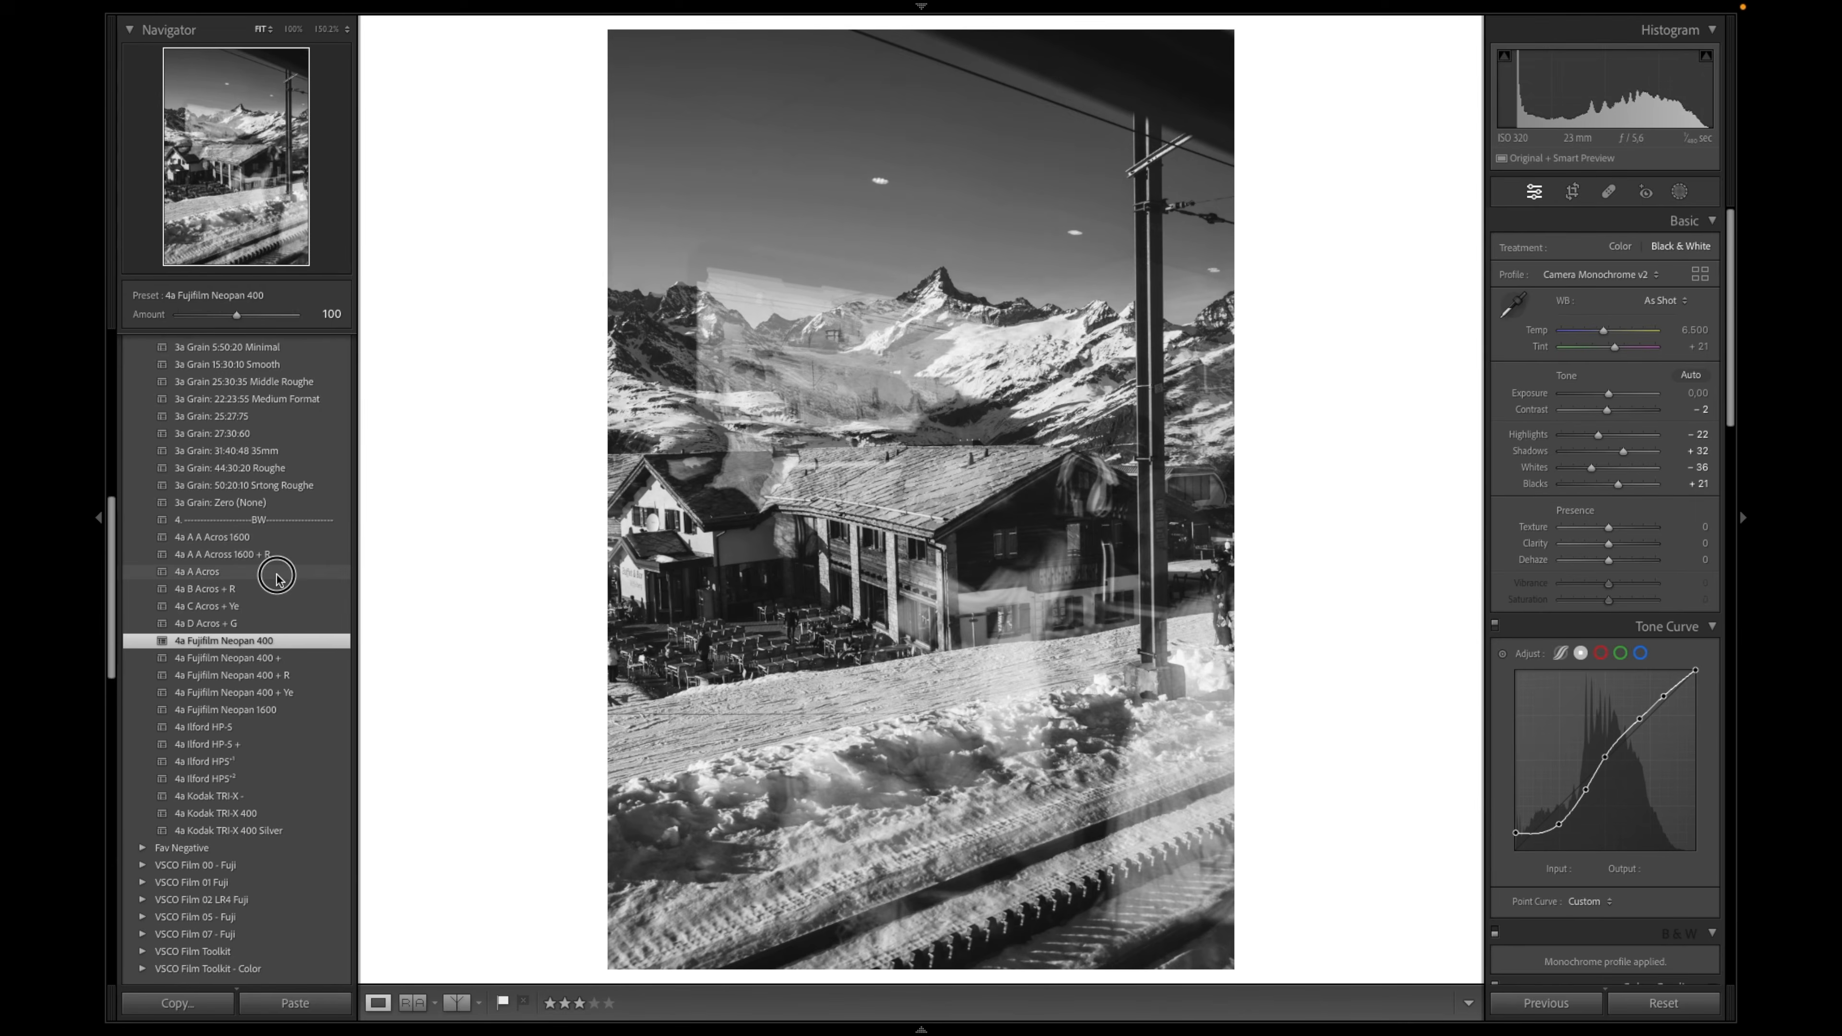
left_click(277, 572)
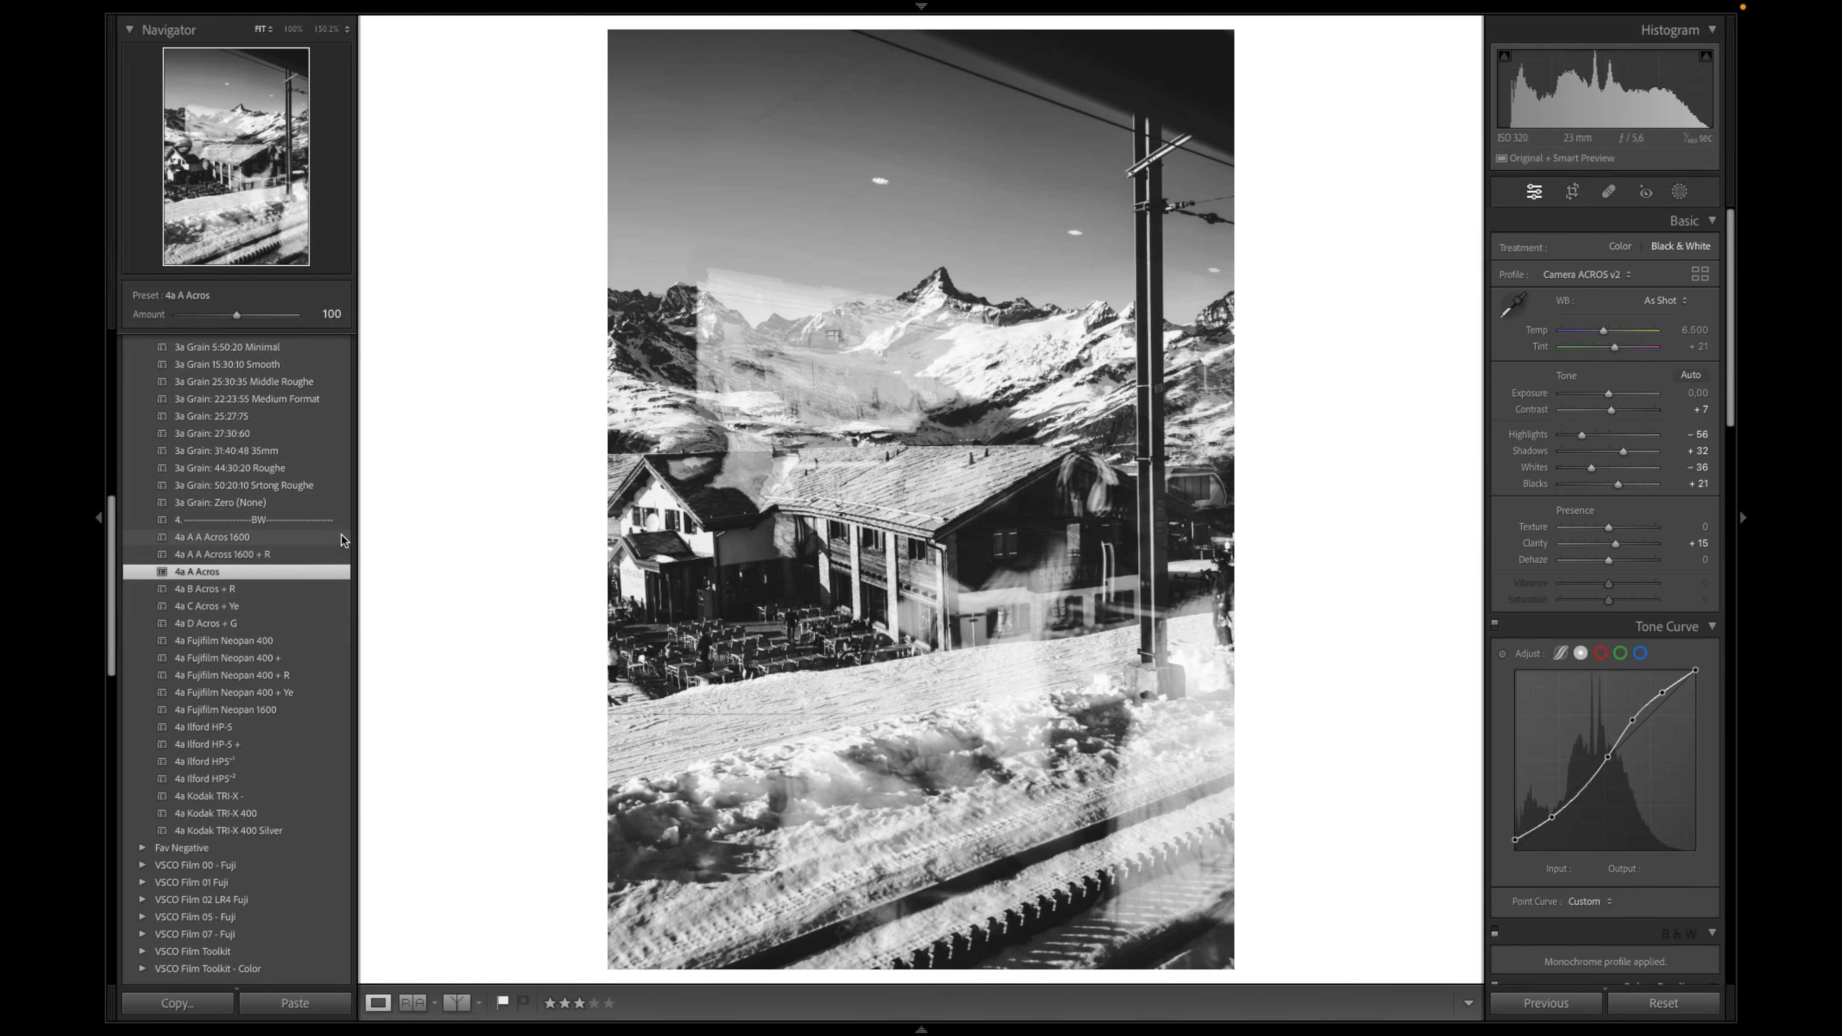
left_click(289, 536)
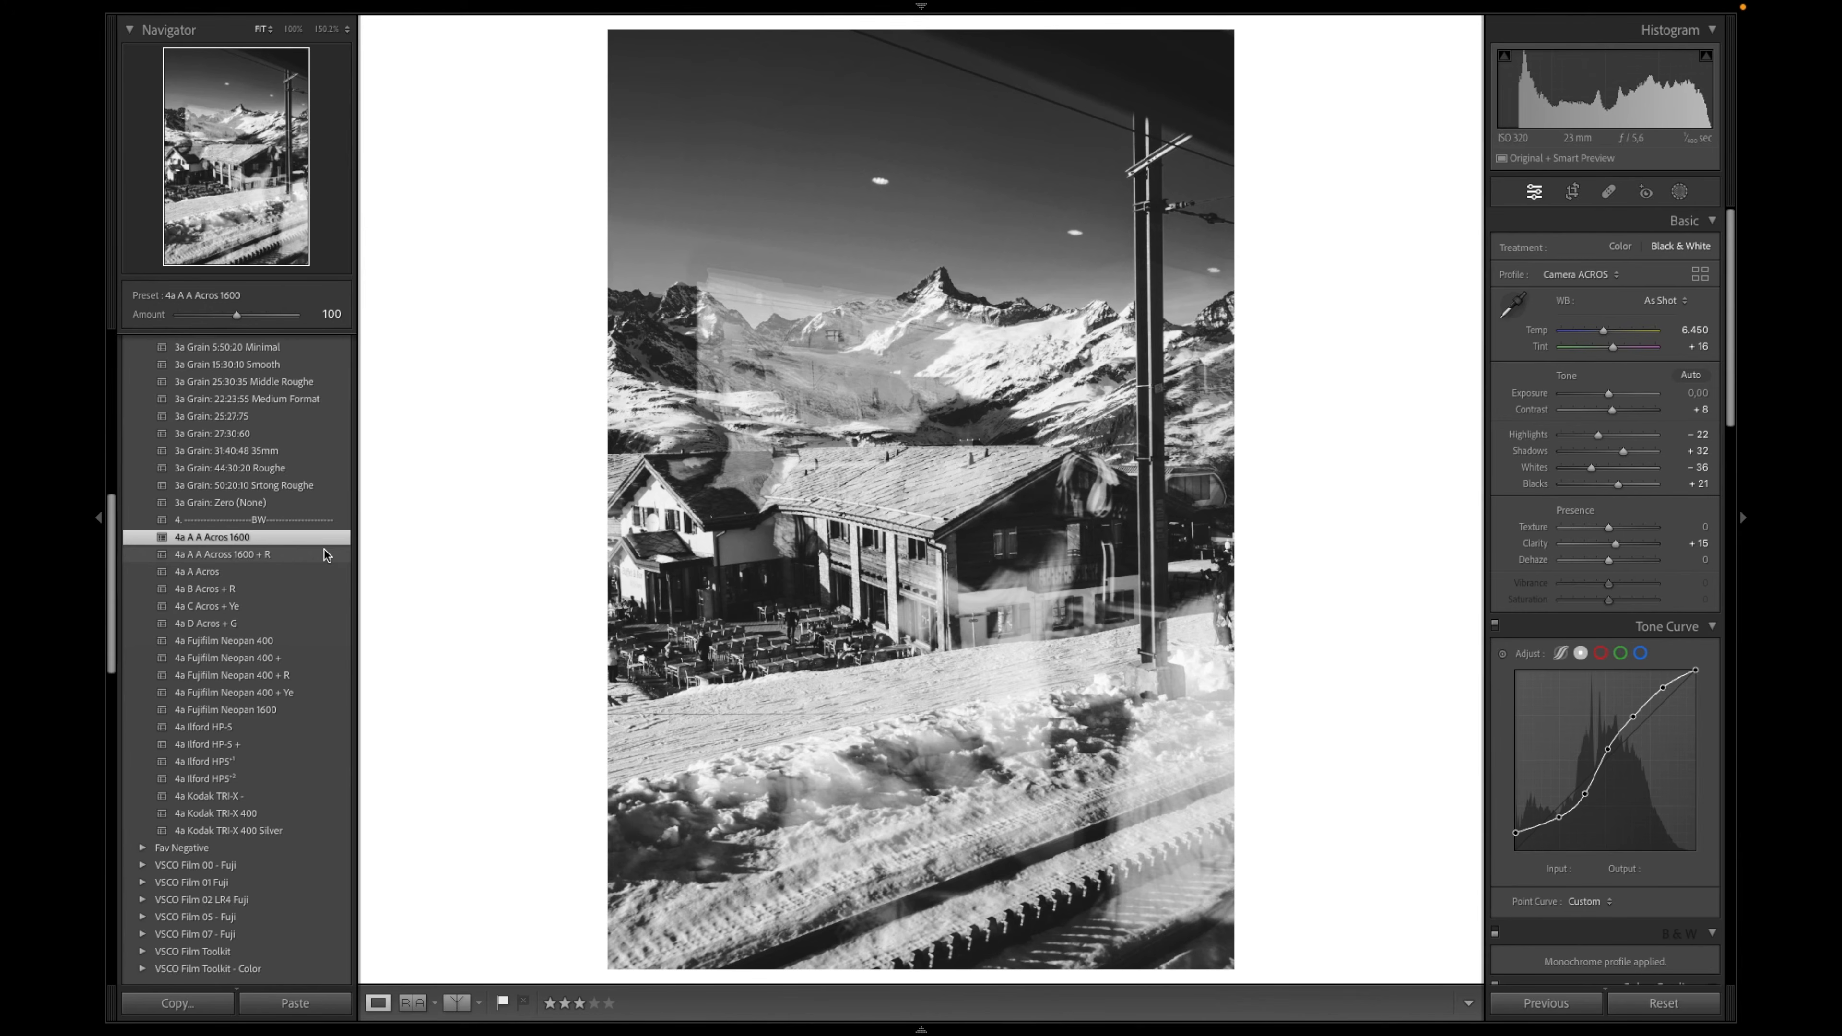
left_click(324, 551)
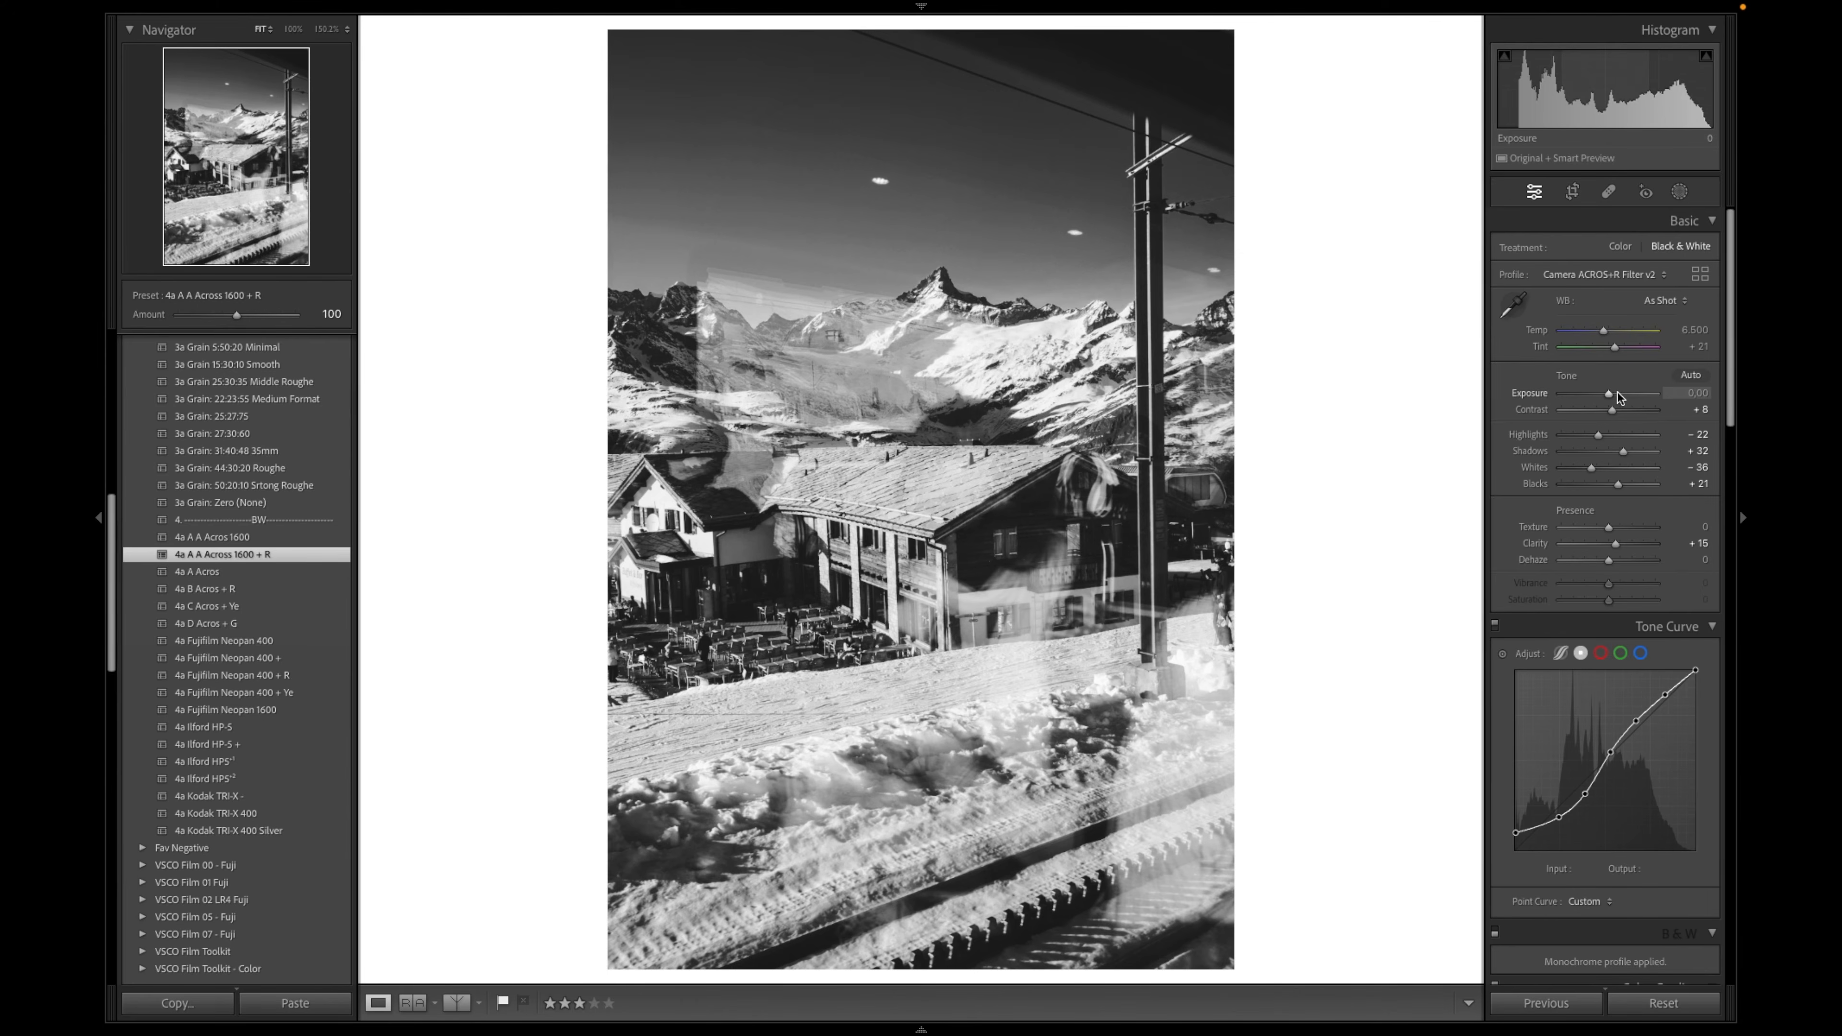
Set the alpine village photo's exposure to +0.56
key("Up")
key("Up")
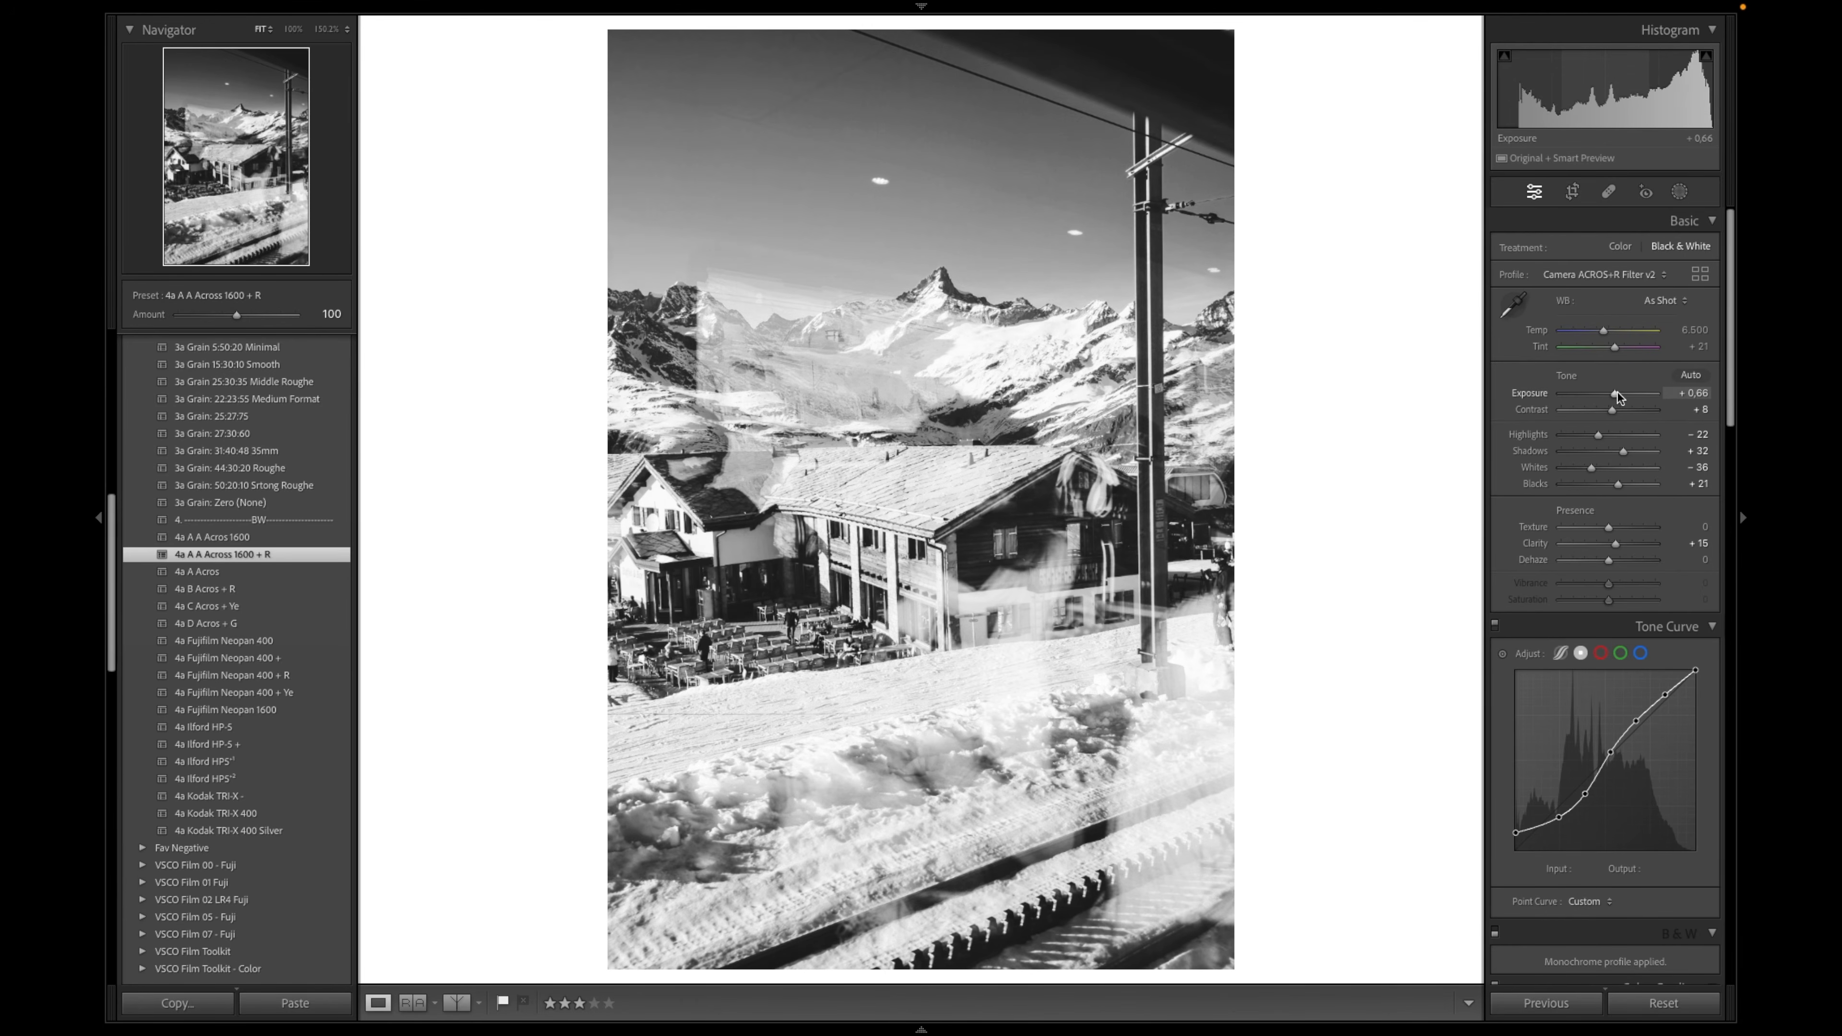
key("Down")
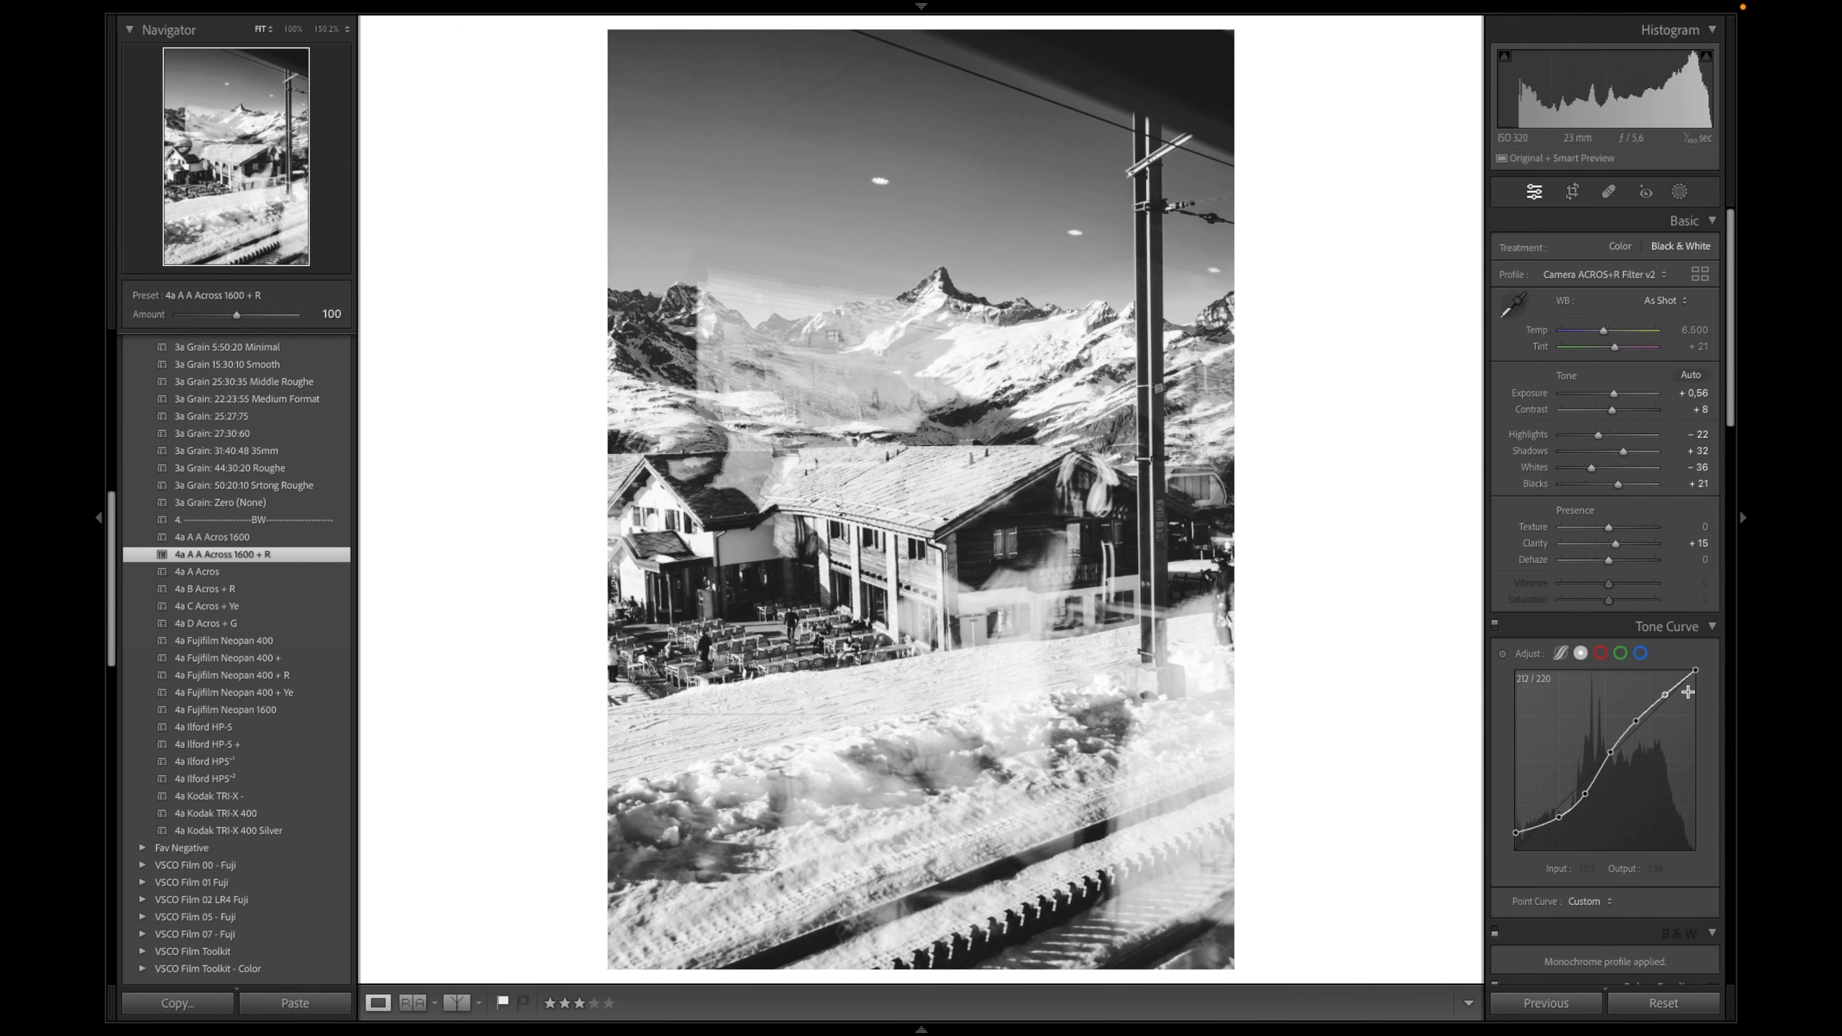
Review the alpine village photo's point curve, parametric curve region values and basic tone settings
scroll(1595, 595, "down", 5)
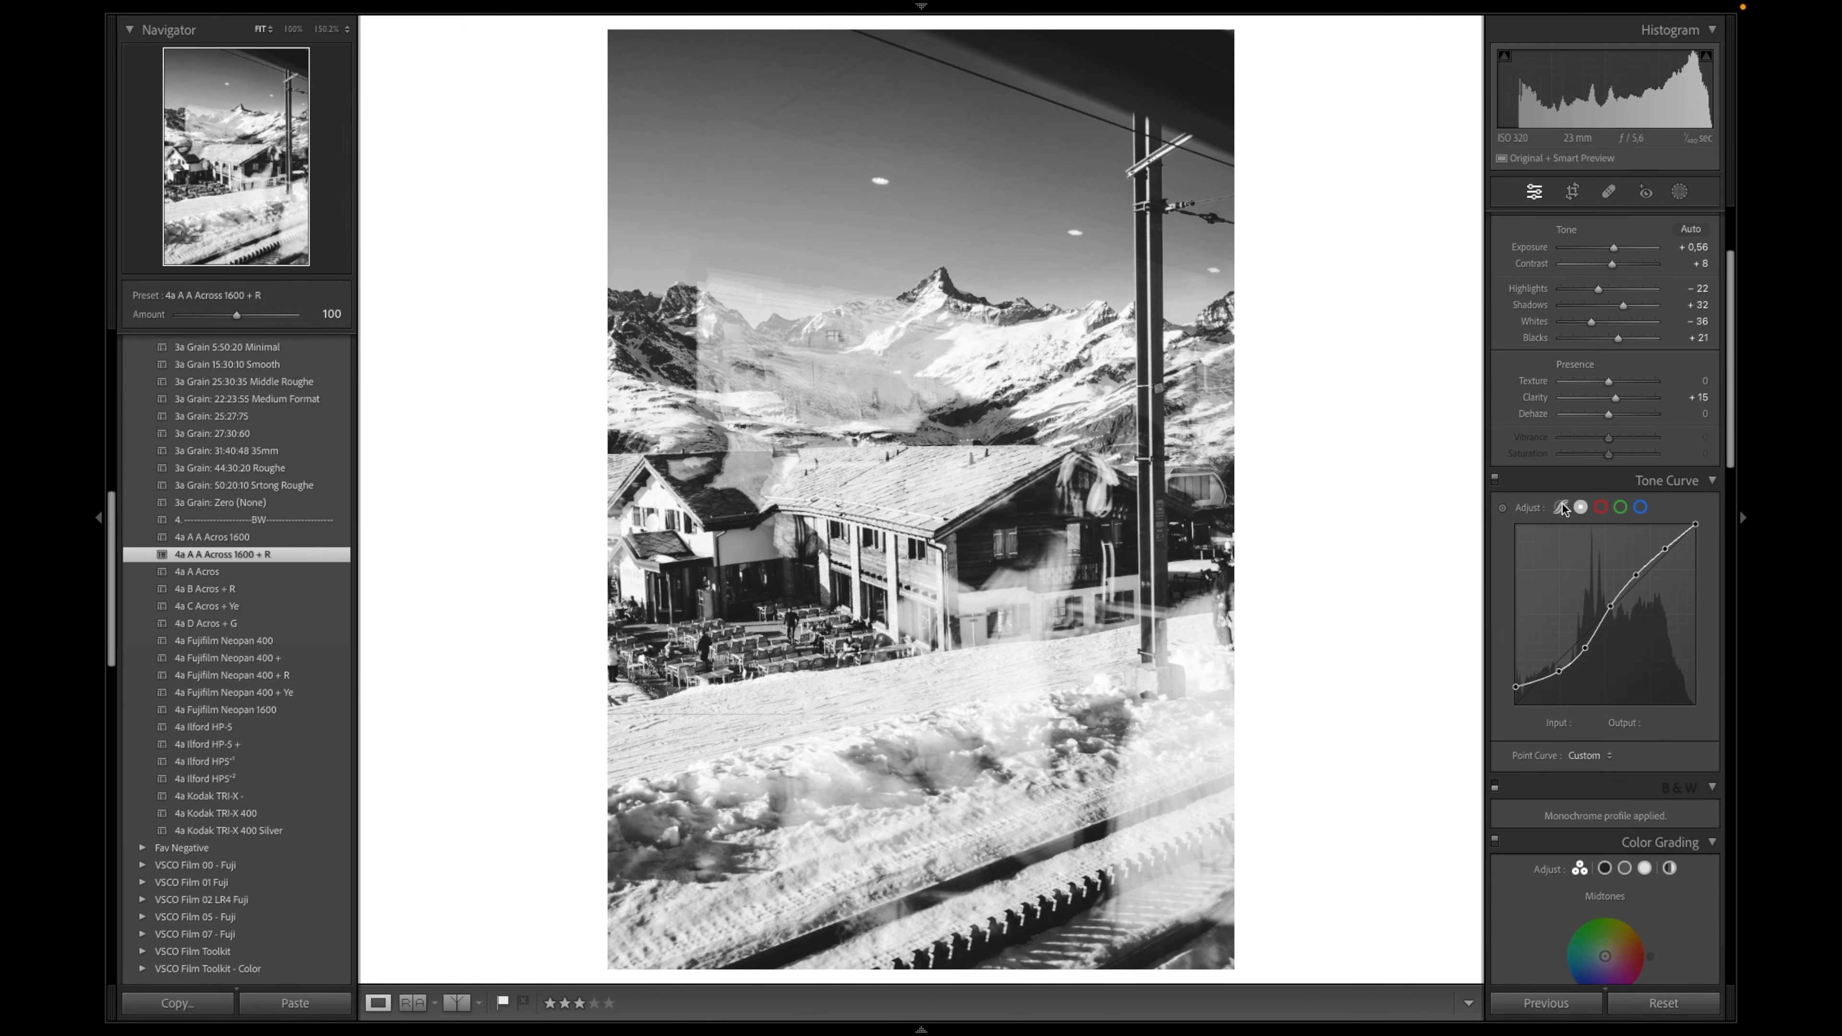
left_click(1561, 508)
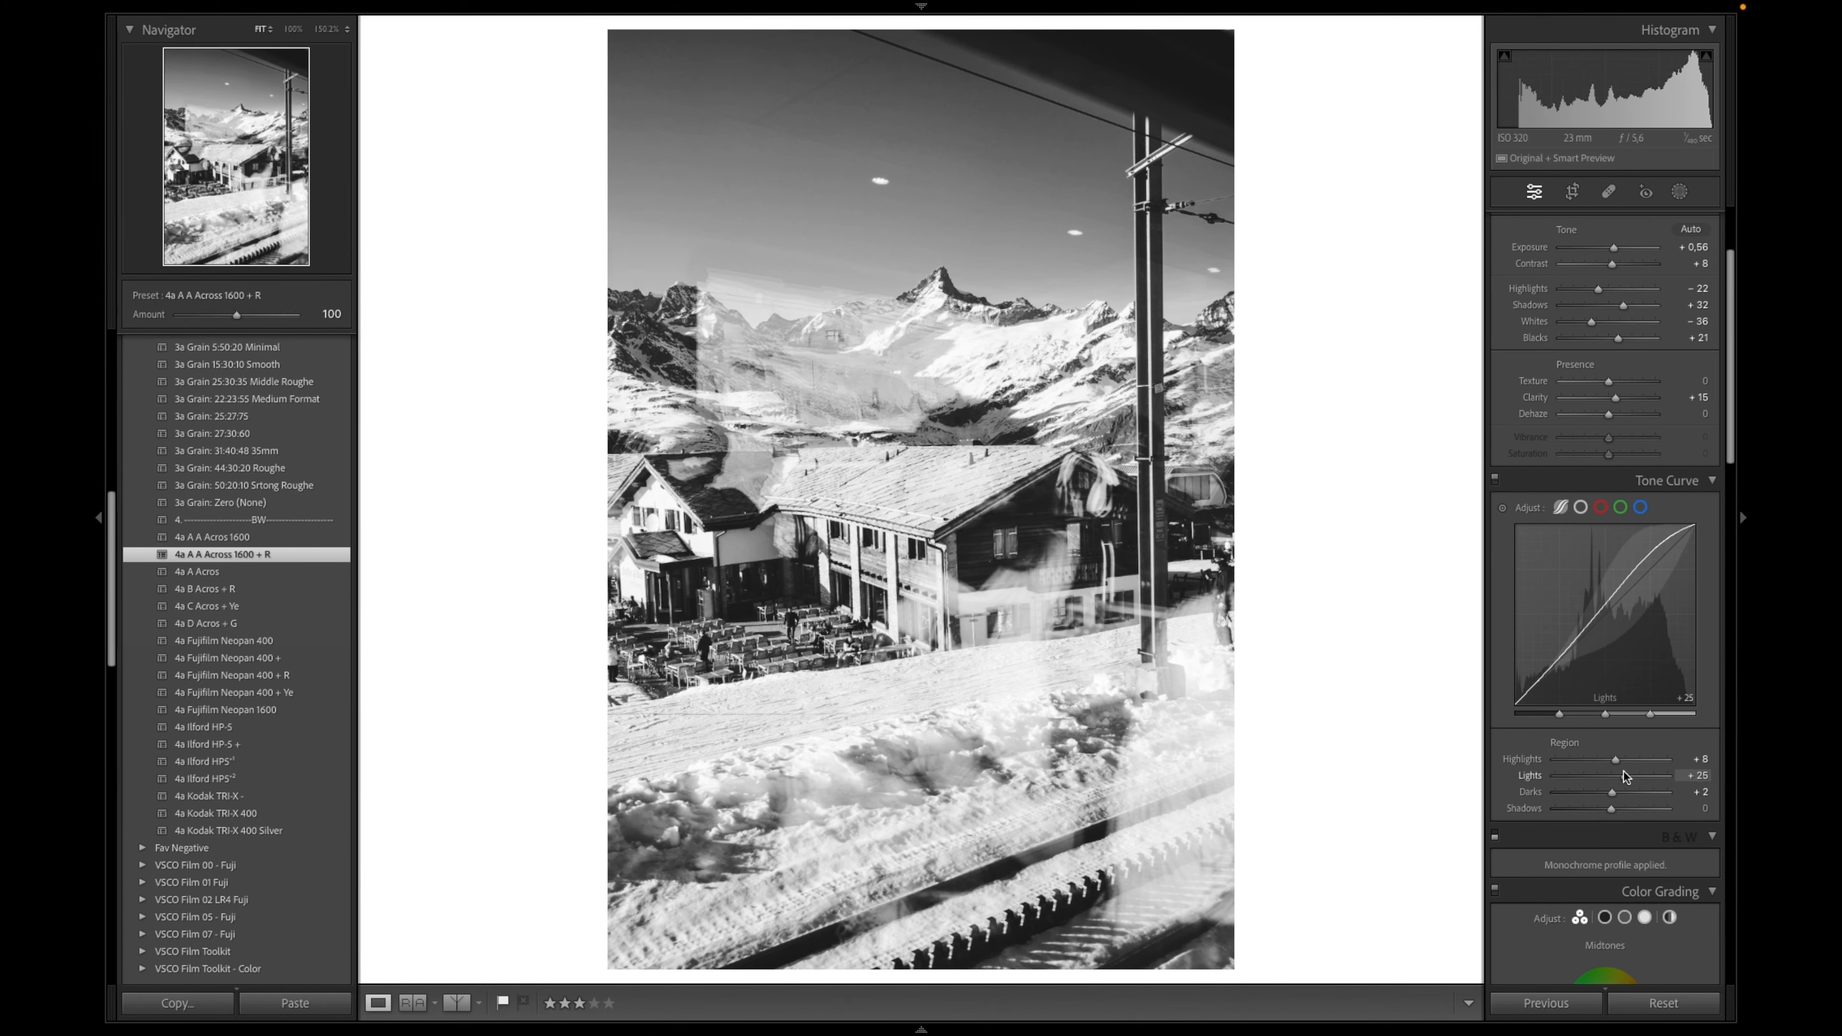
scroll(1621, 772, "down", 3)
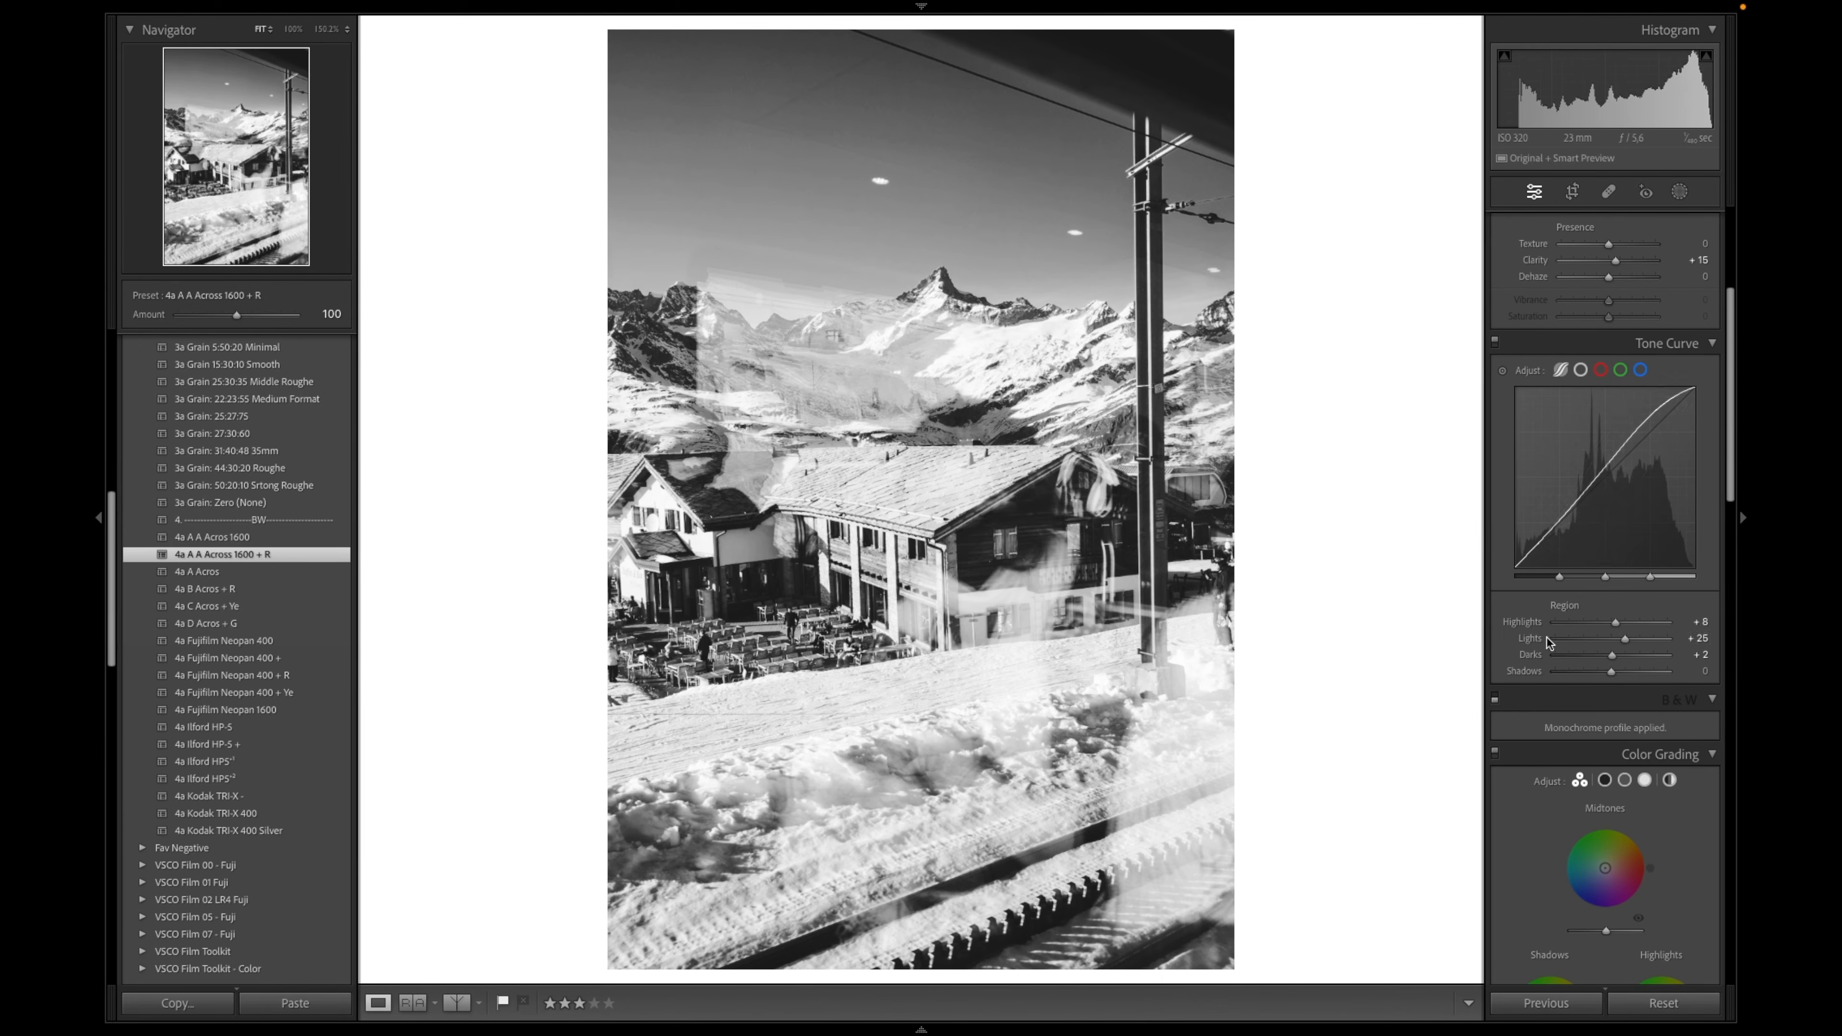
scroll(1588, 639, "up", 4)
scroll(1532, 636, "up", 2)
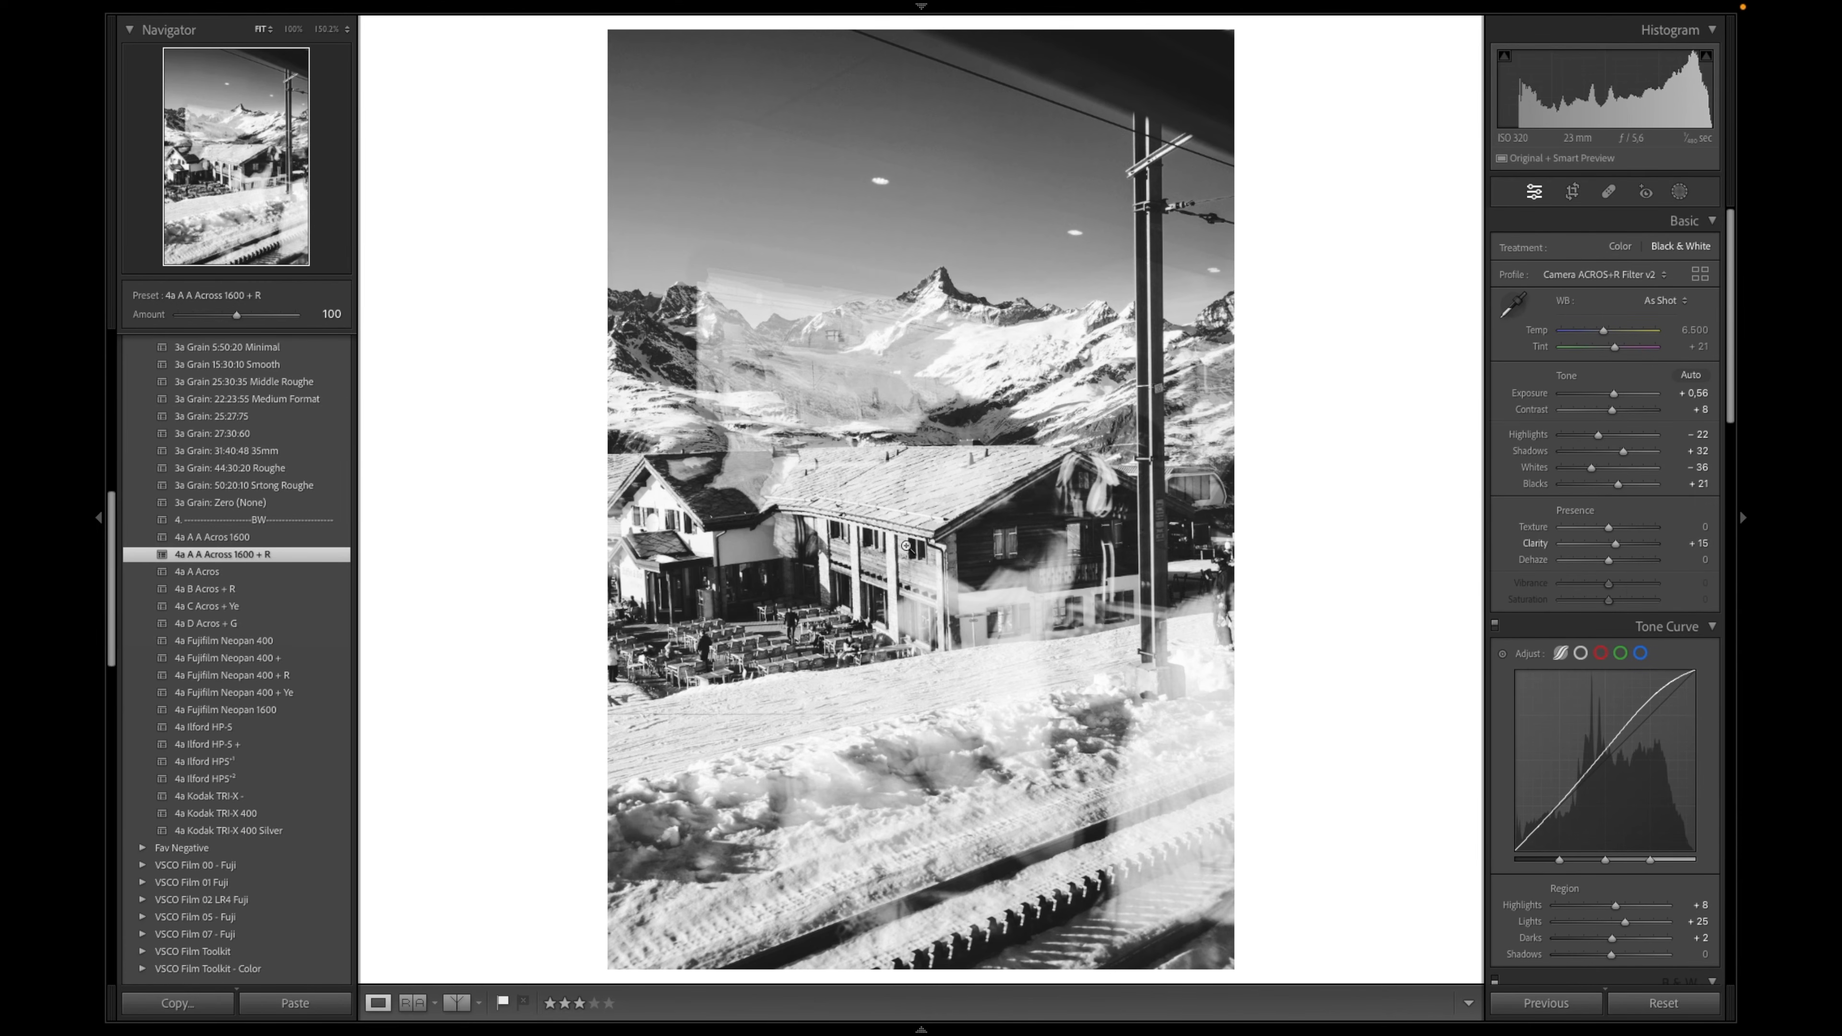
scroll(232, 567, "up", 3)
scroll(232, 568, "up", 9)
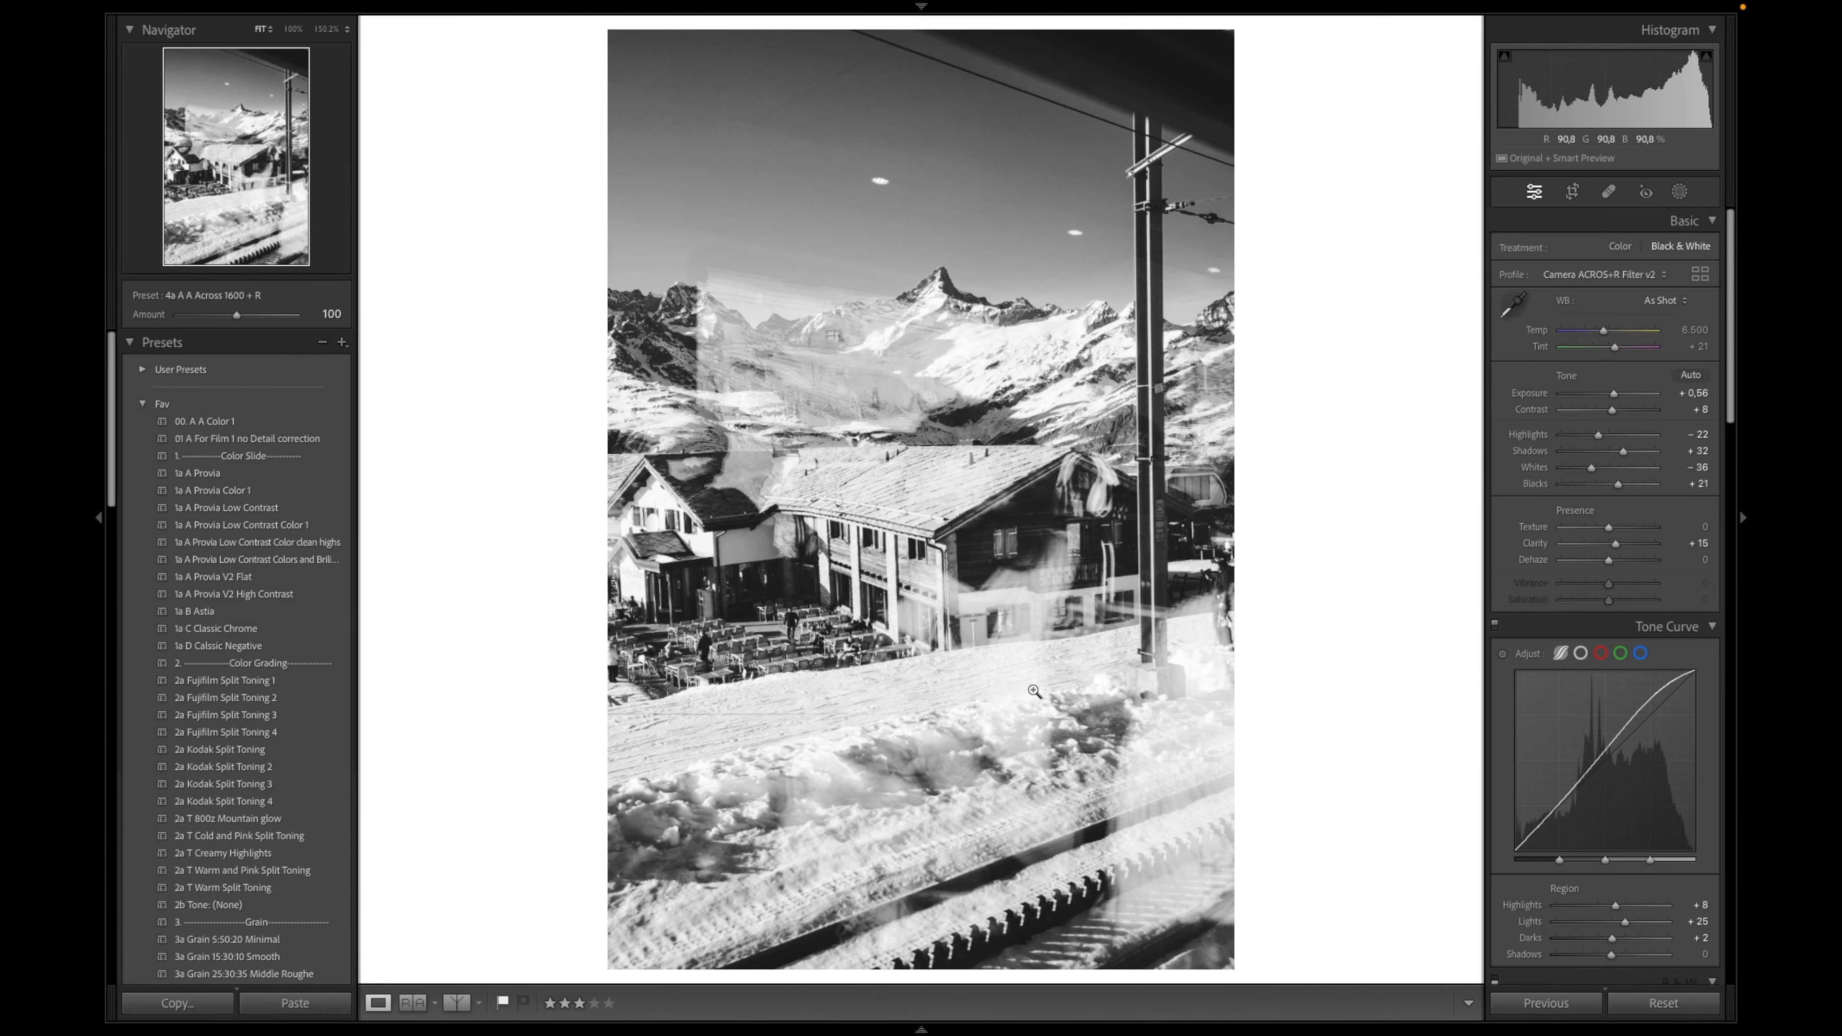
Set the other black-and-white version of the alpine photo as the reference and compare both side by side with the side panels hidden
mouse_move(726, 1030)
left_click(453, 1004)
mouse_move(464, 1030)
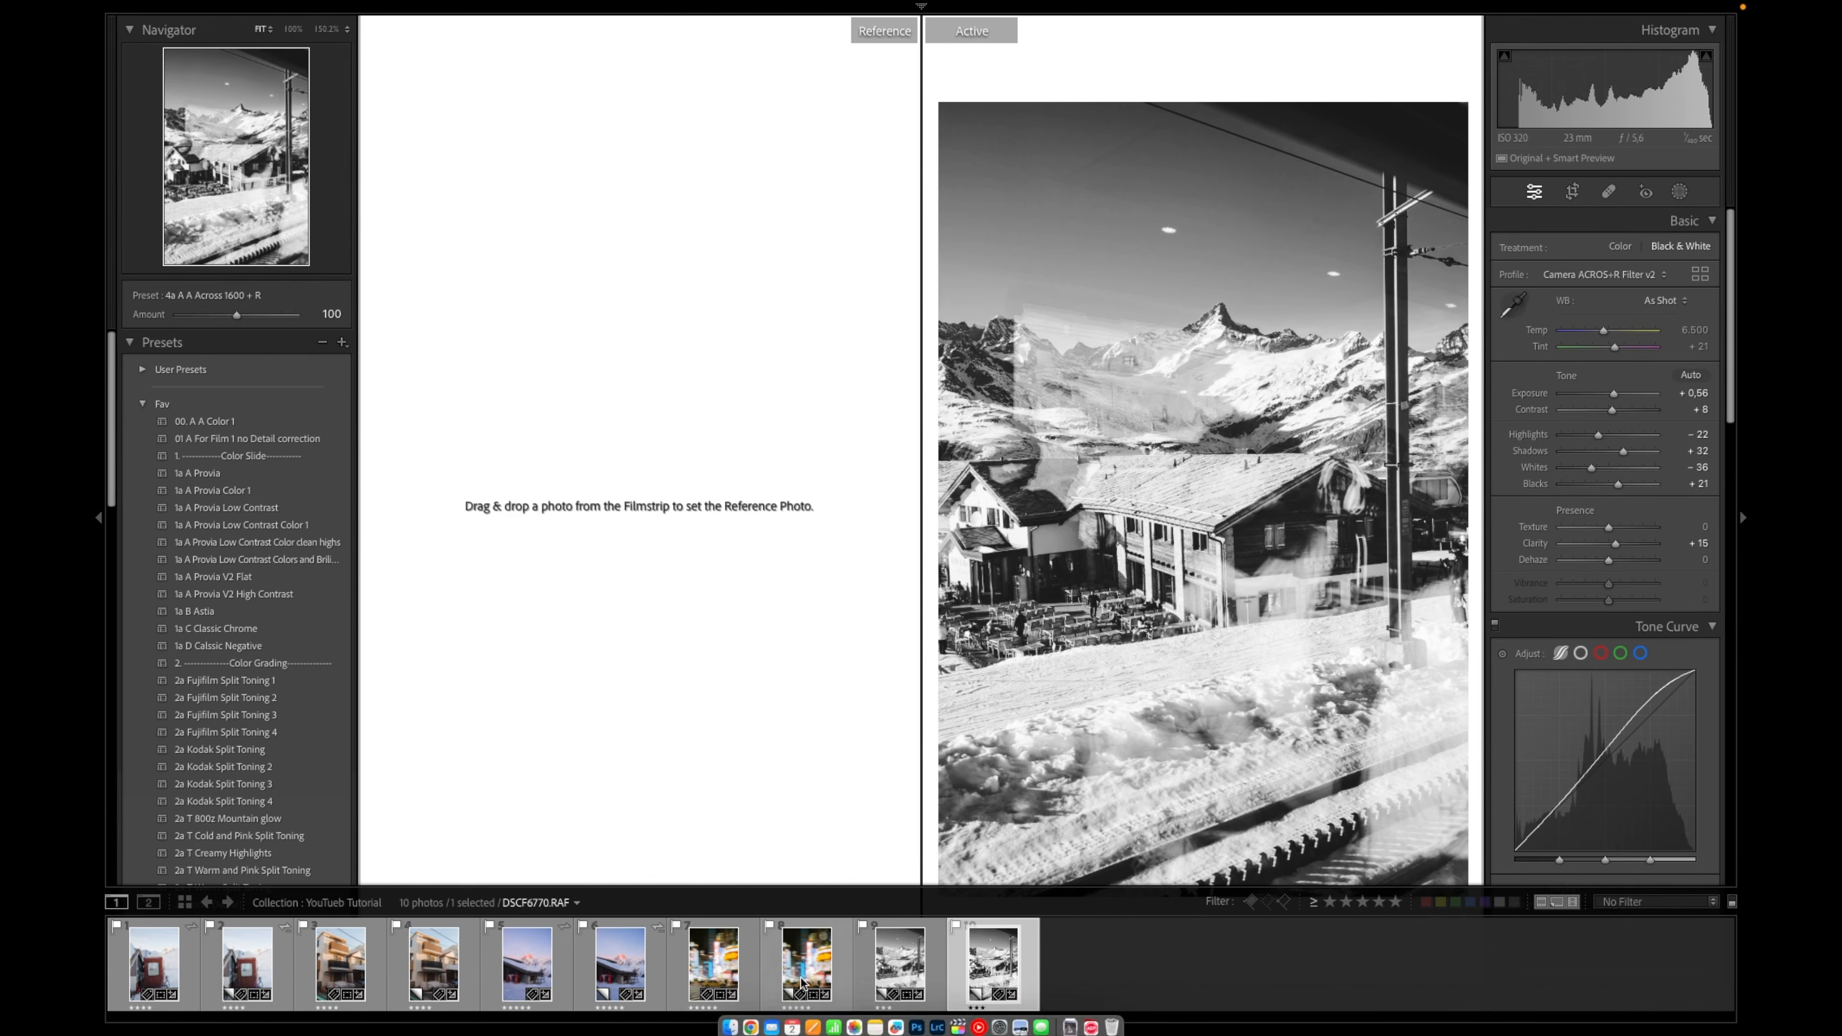
left_click_drag(915, 961, 754, 671)
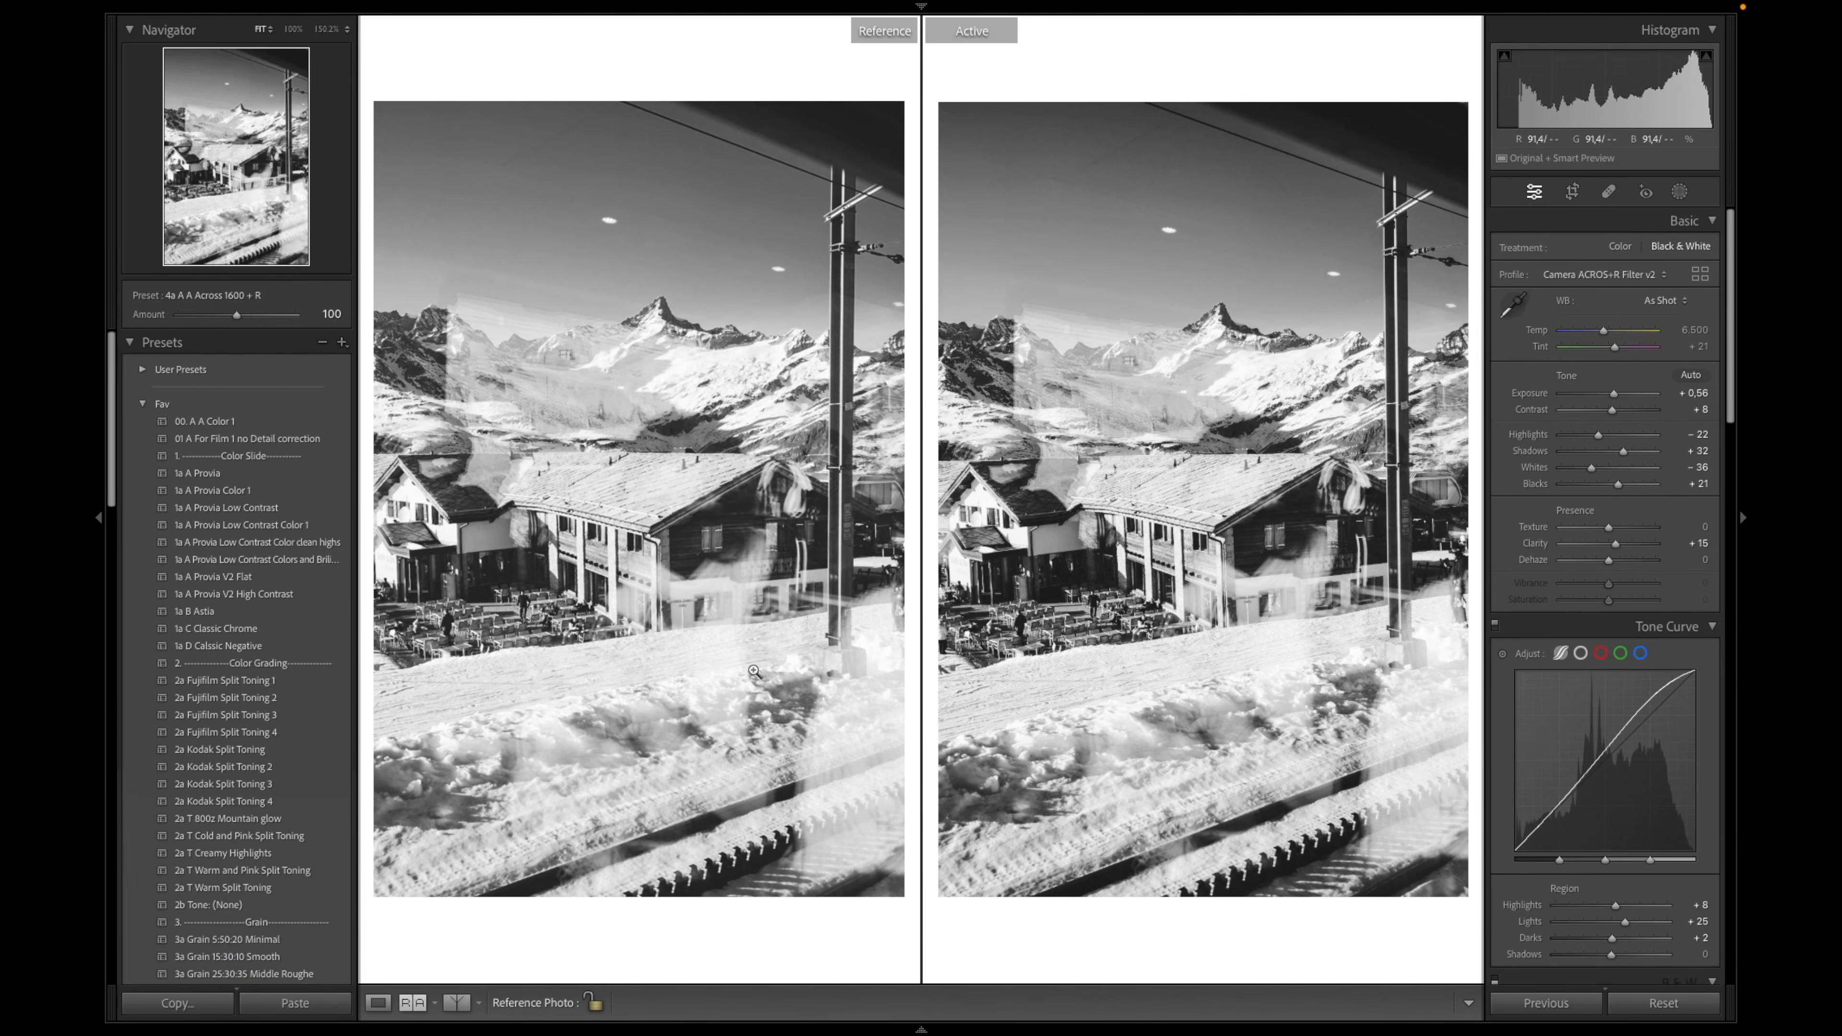
left_click(823, 658)
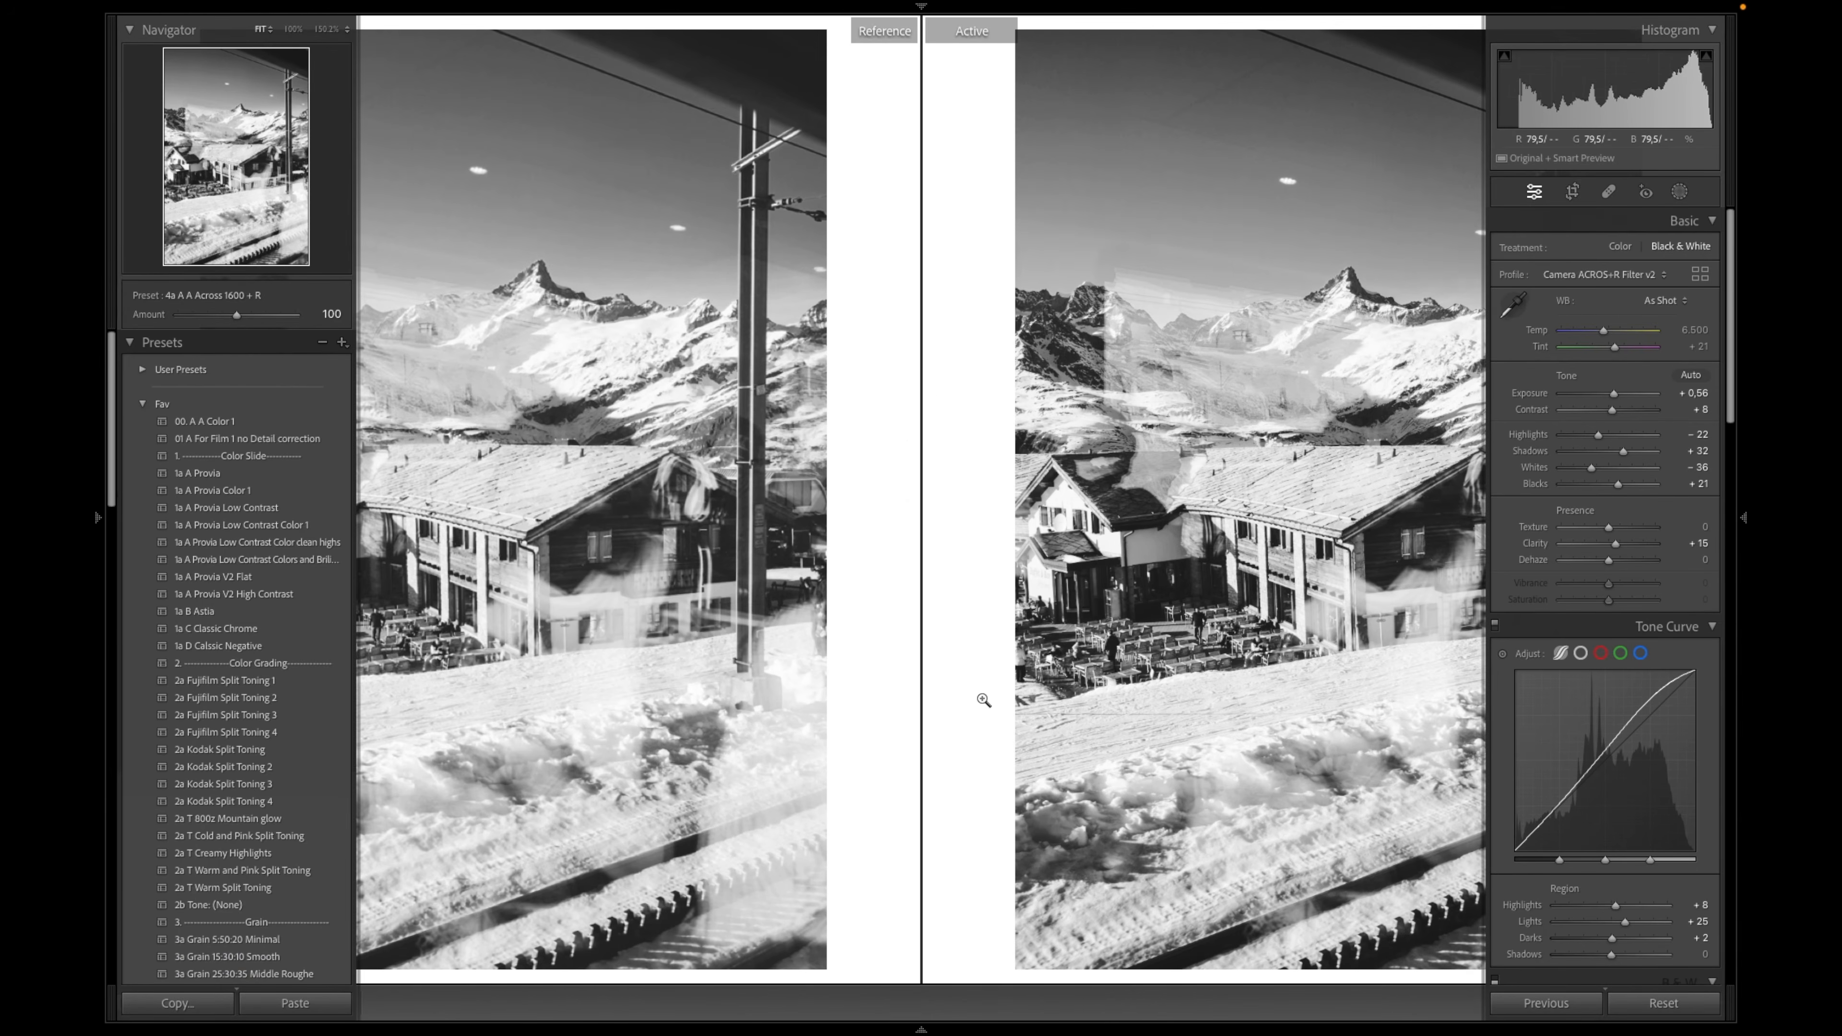
key("Tab")
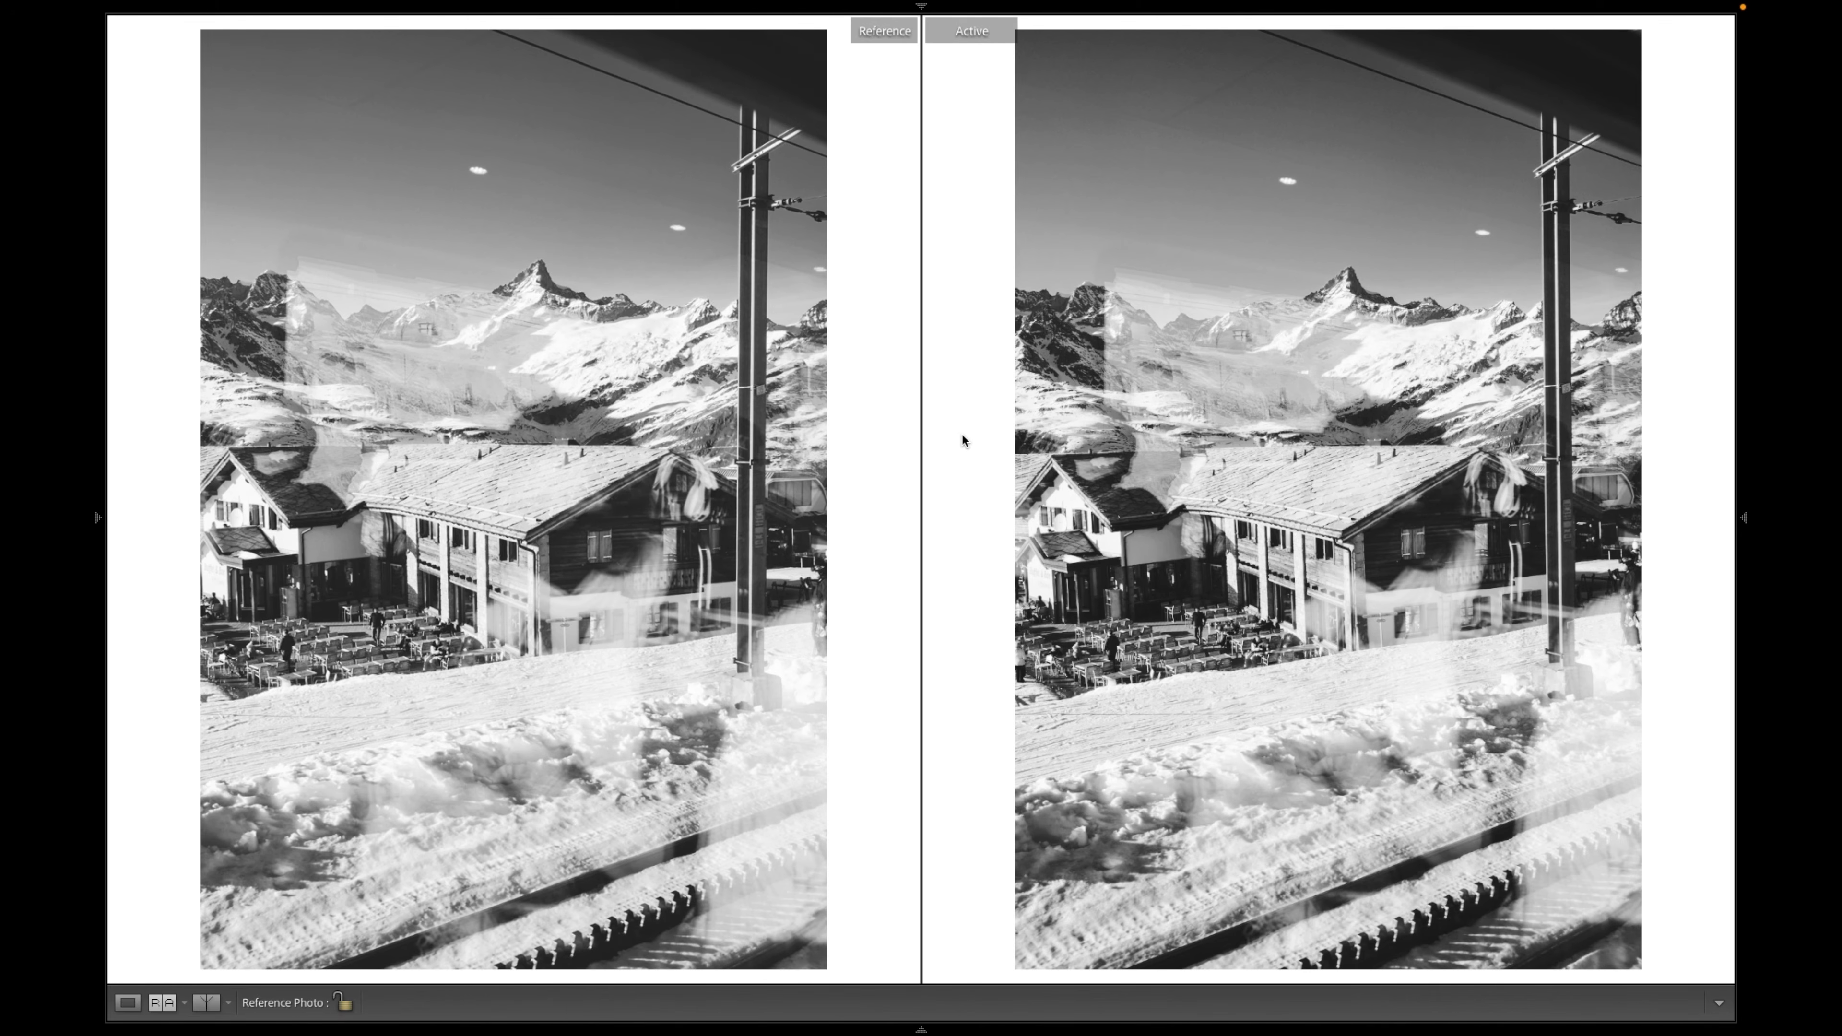
Return to the Library grid and examine the EXIF metadata of the alpine, night taxi and pink-sky mountain hut photo copies
key("g")
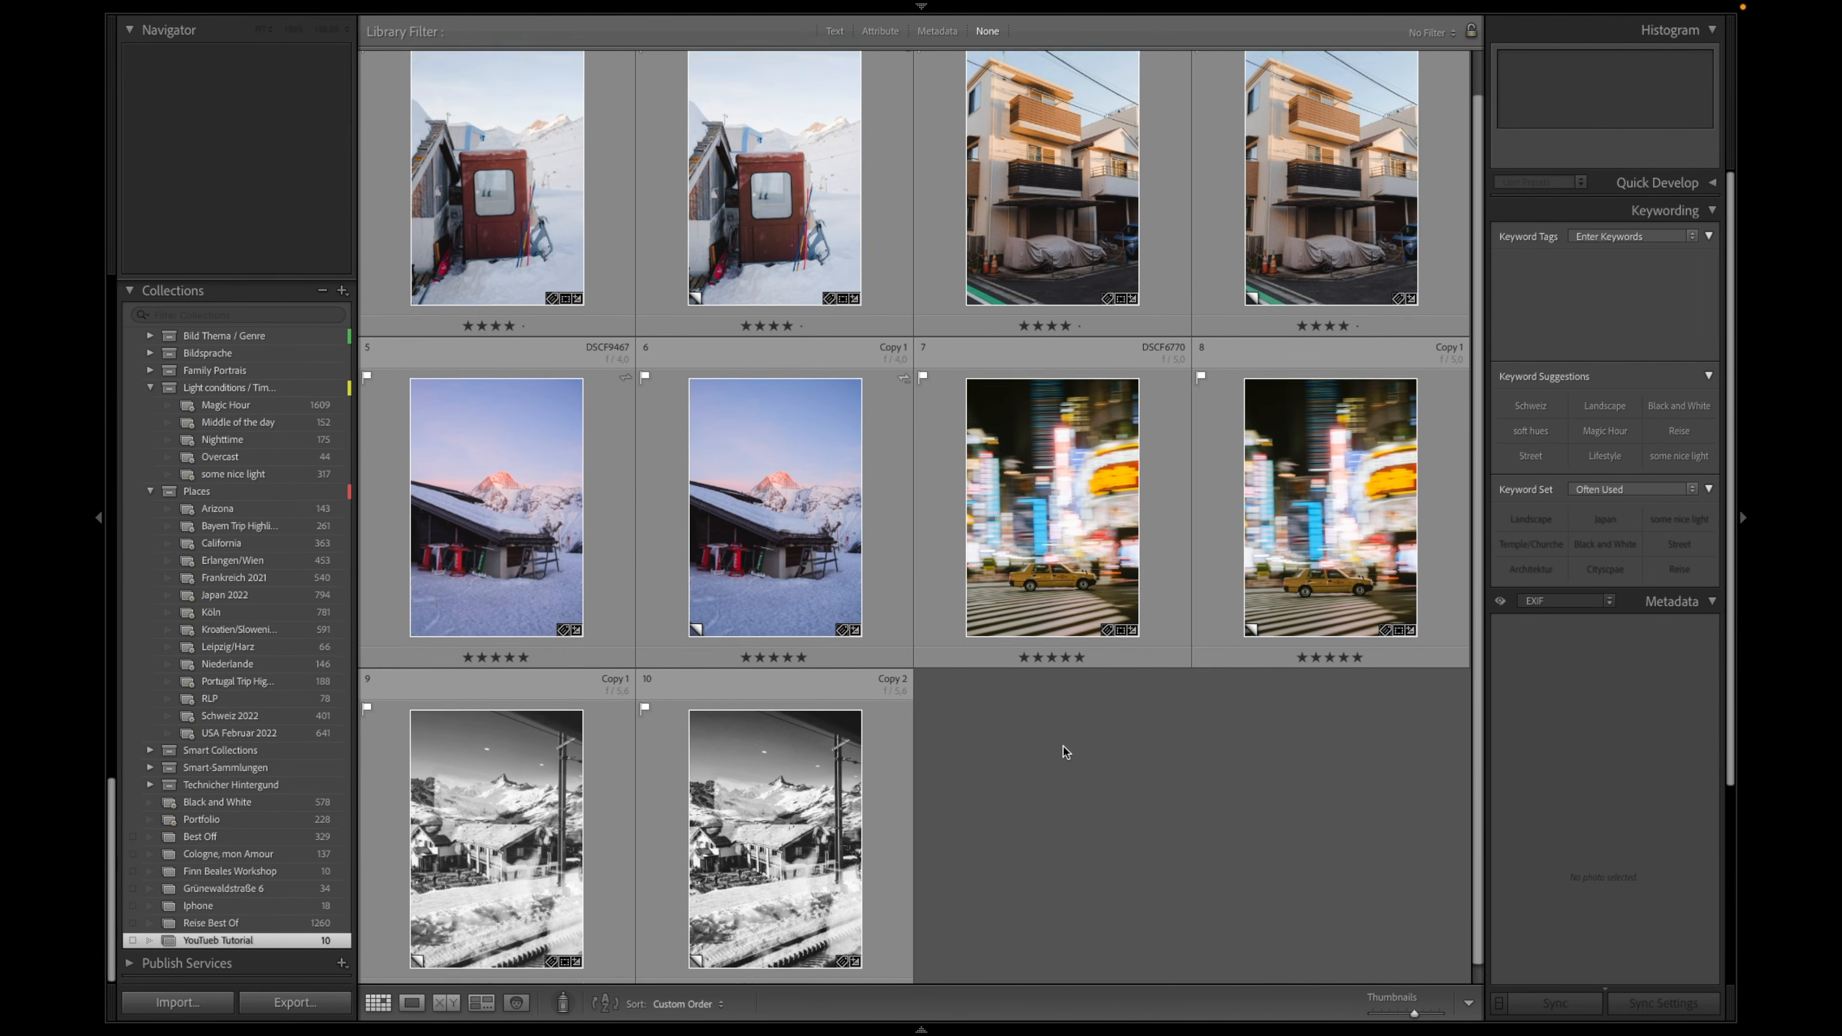
left_click(806, 774)
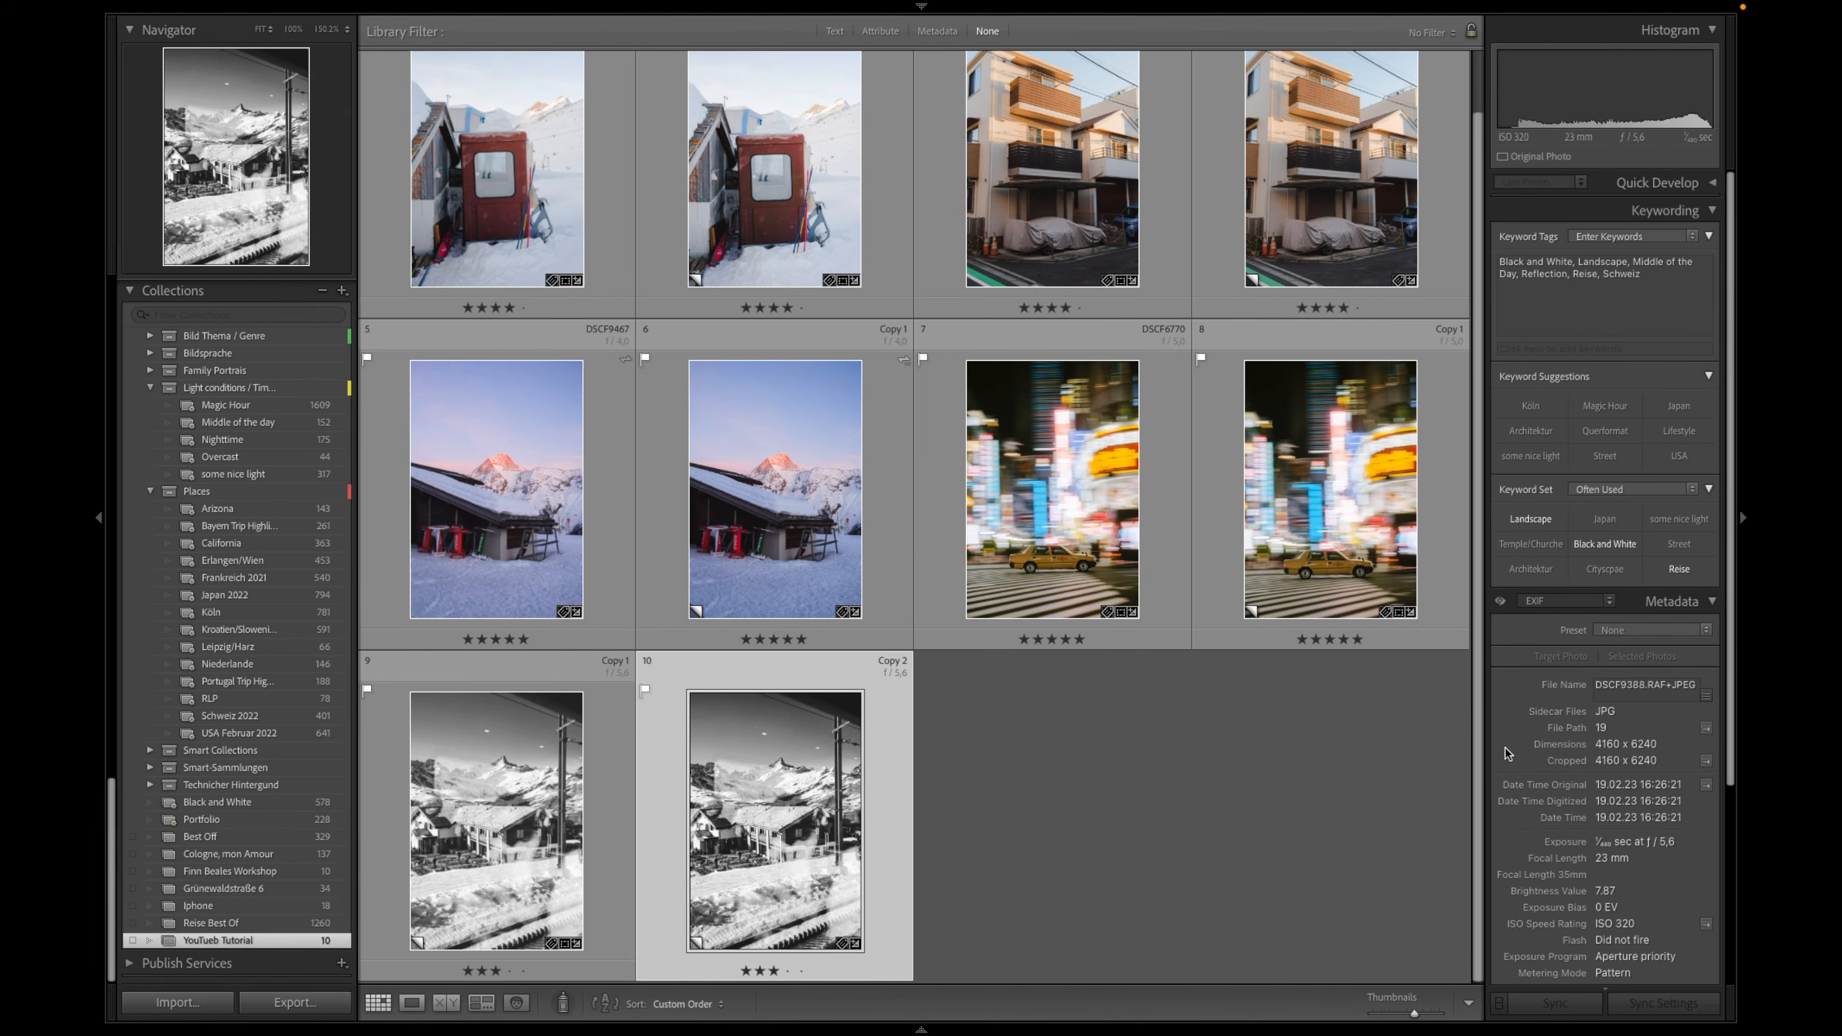
scroll(1537, 726, "down", 2)
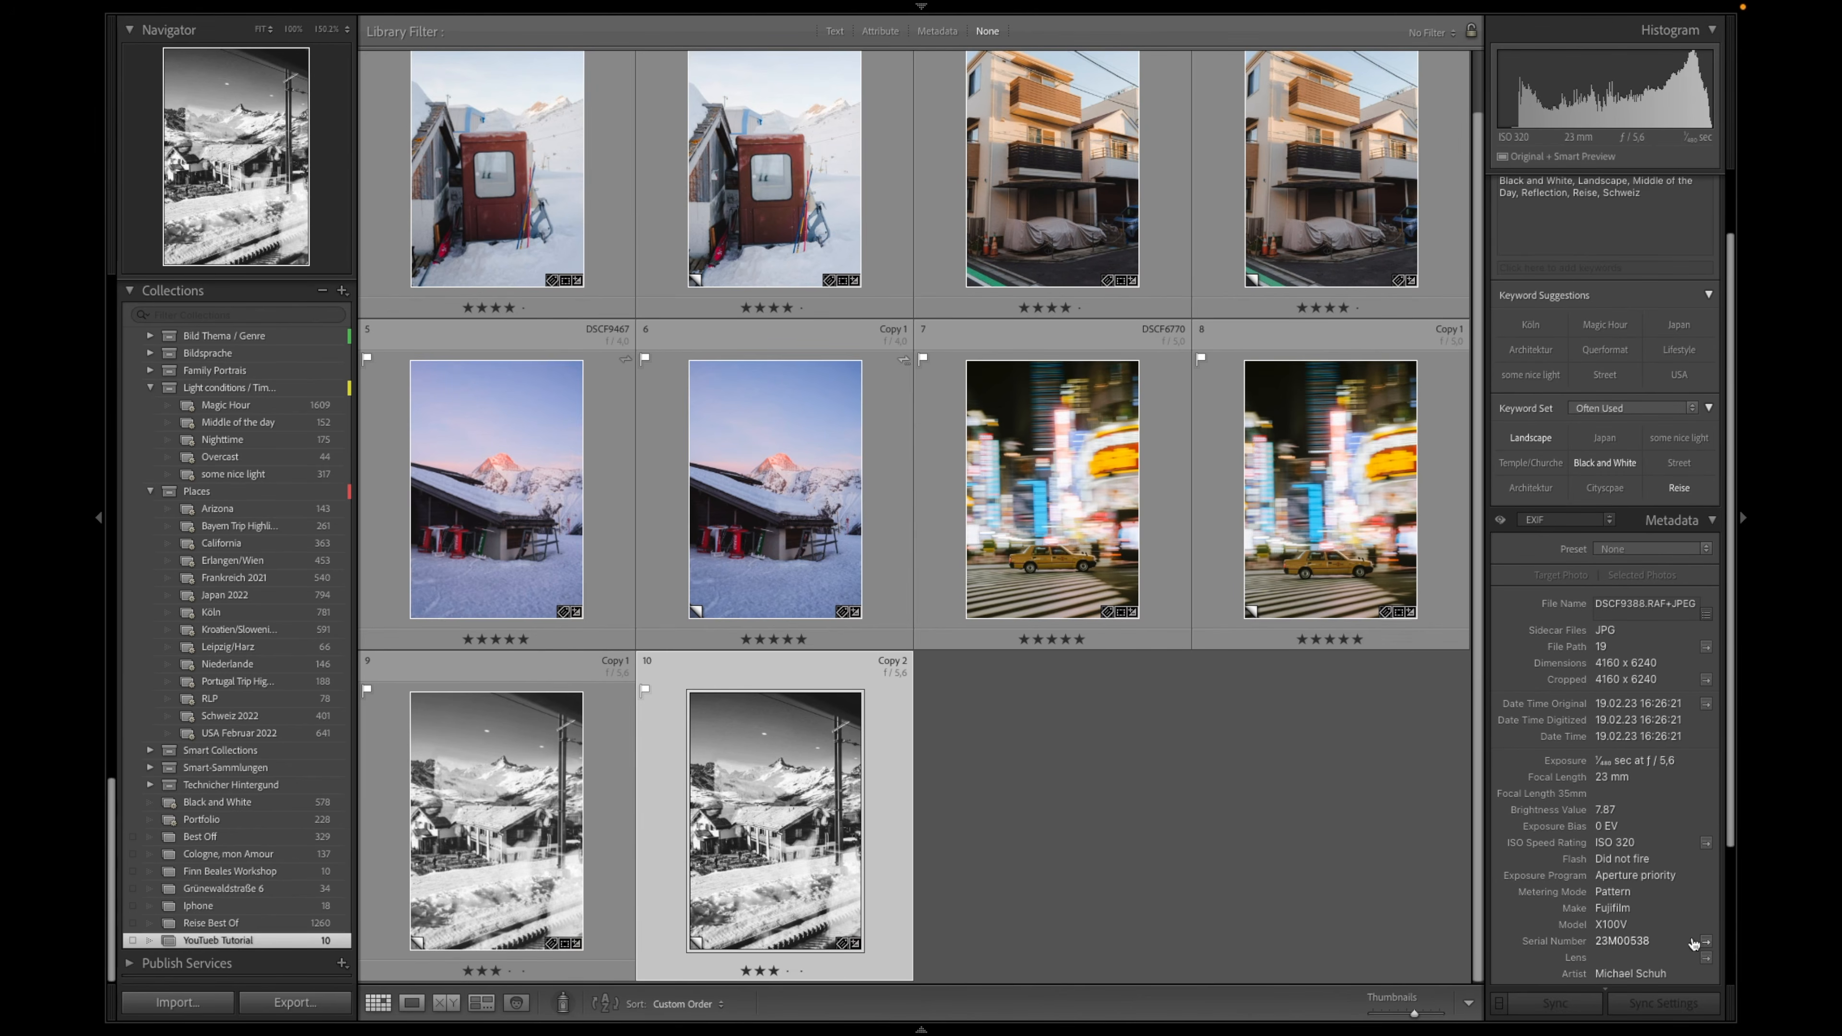
left_click(1363, 570)
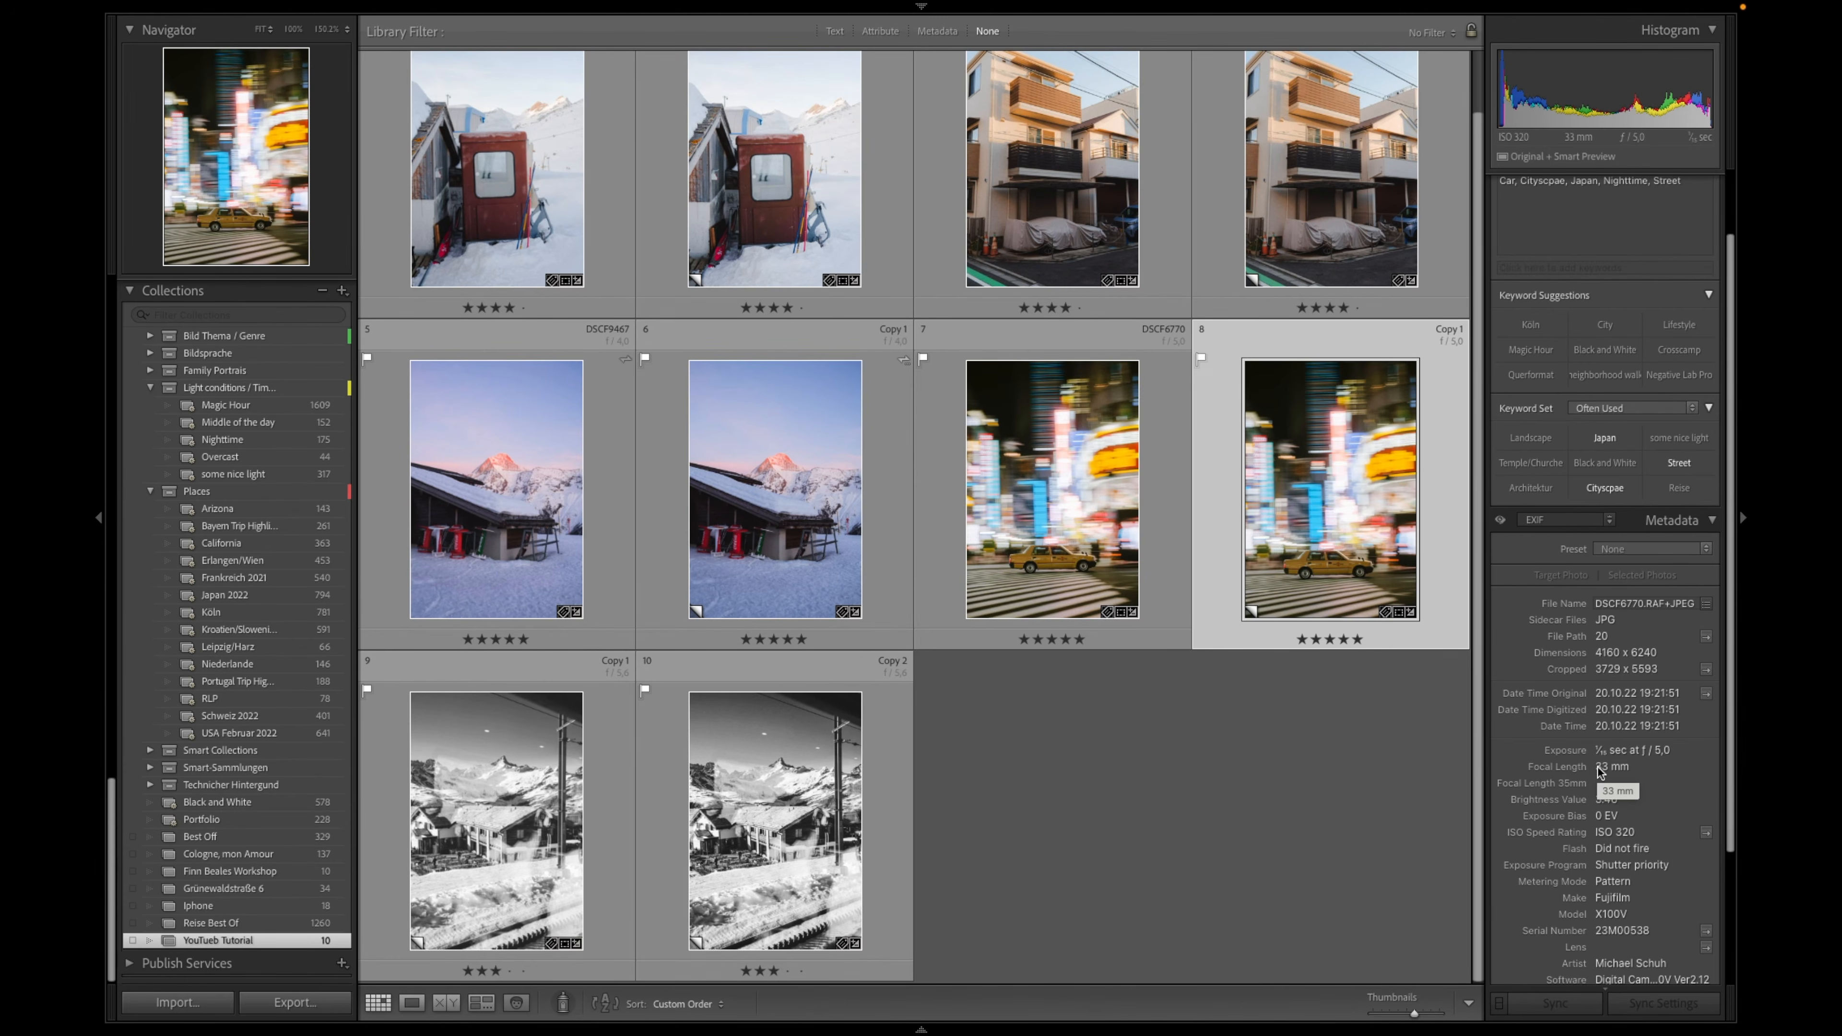
scroll(1201, 793, "up", 2)
left_click(812, 577)
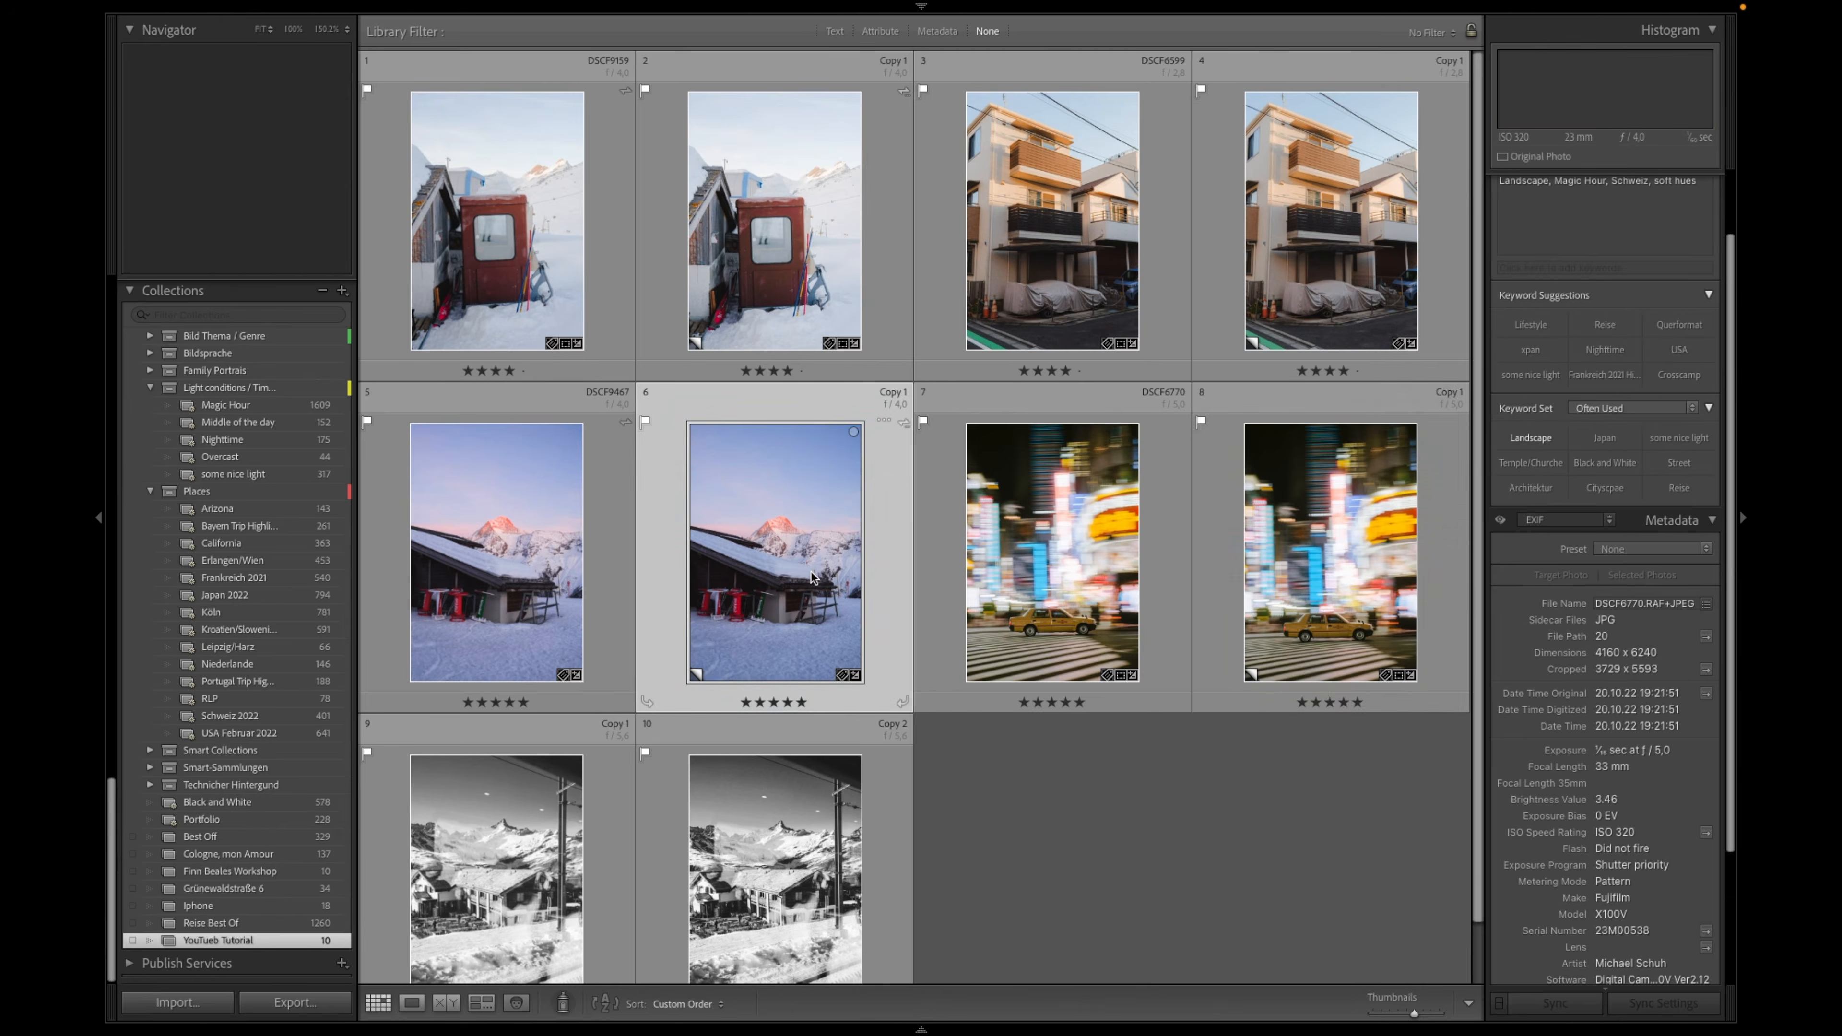